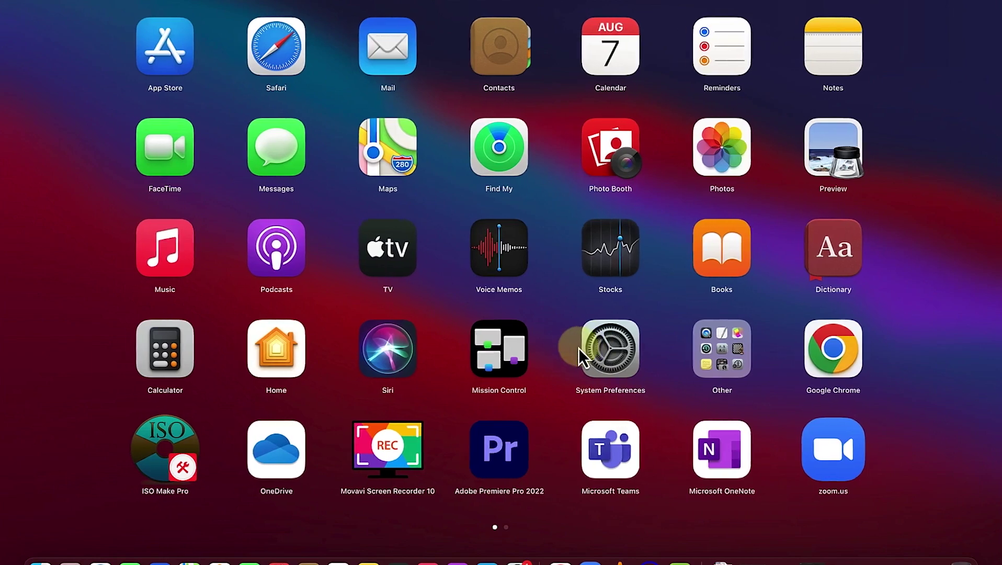
- Launch DaVinci Resolve from the second page of installed applications
scroll(578, 348, "right", 5)
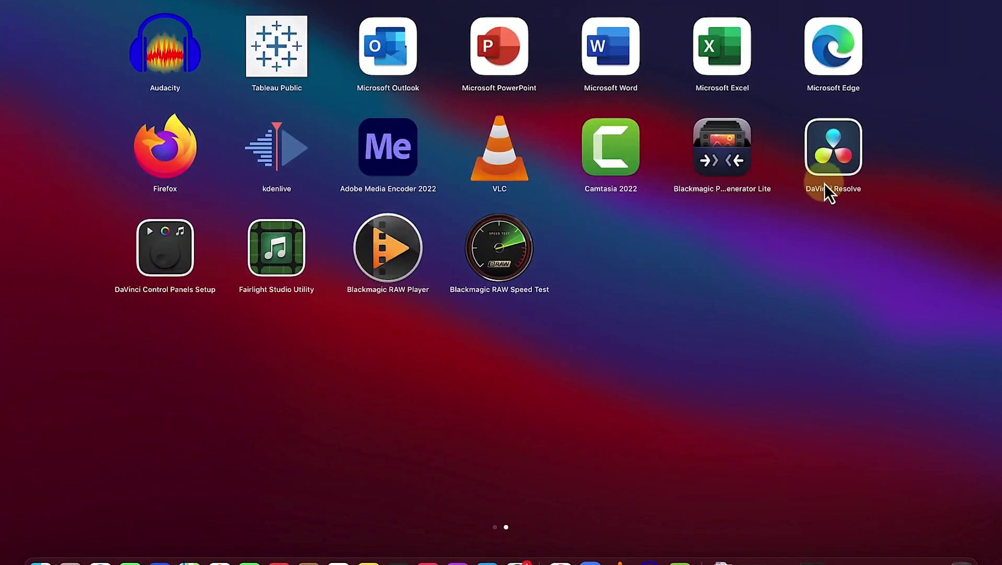
left_click(824, 162)
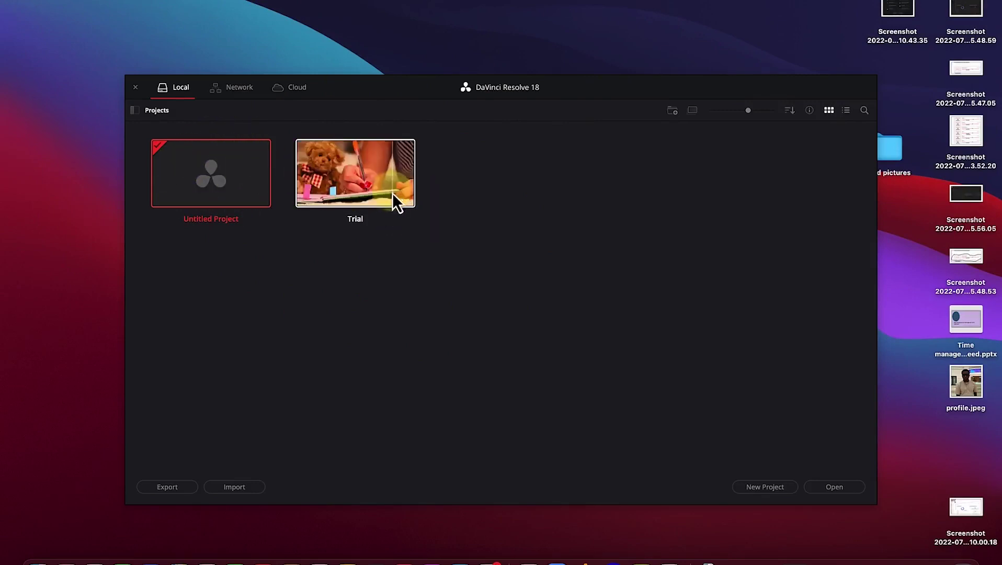
left_click(538, 162)
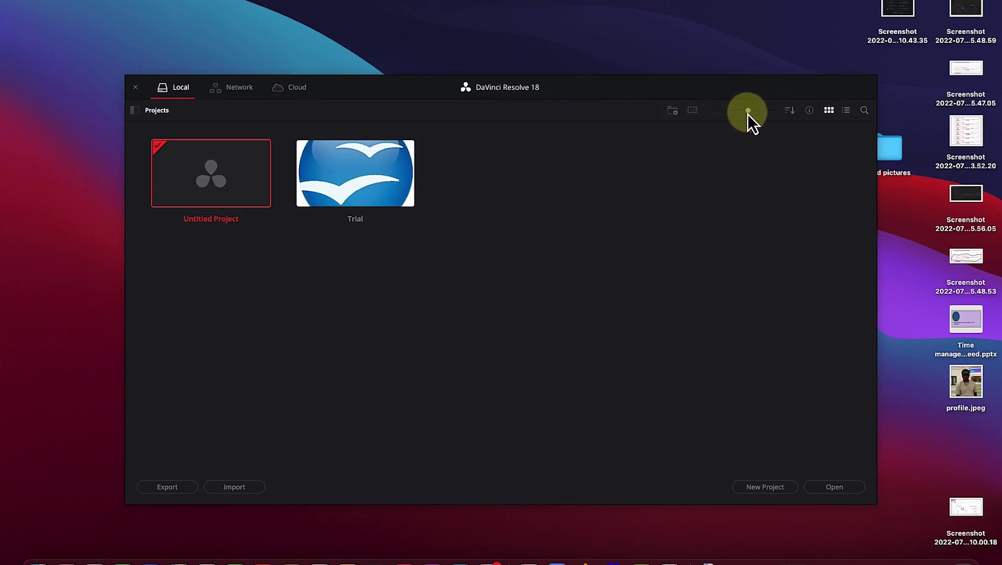
- Examine the project manager's thumbnail sizing, list view, project search and filter choices, finishing in thumbnail view
mouse_move(749, 115)
left_mouse_down()
mouse_move(713, 112)
mouse_move(761, 116)
mouse_move(744, 111)
left_mouse_up()
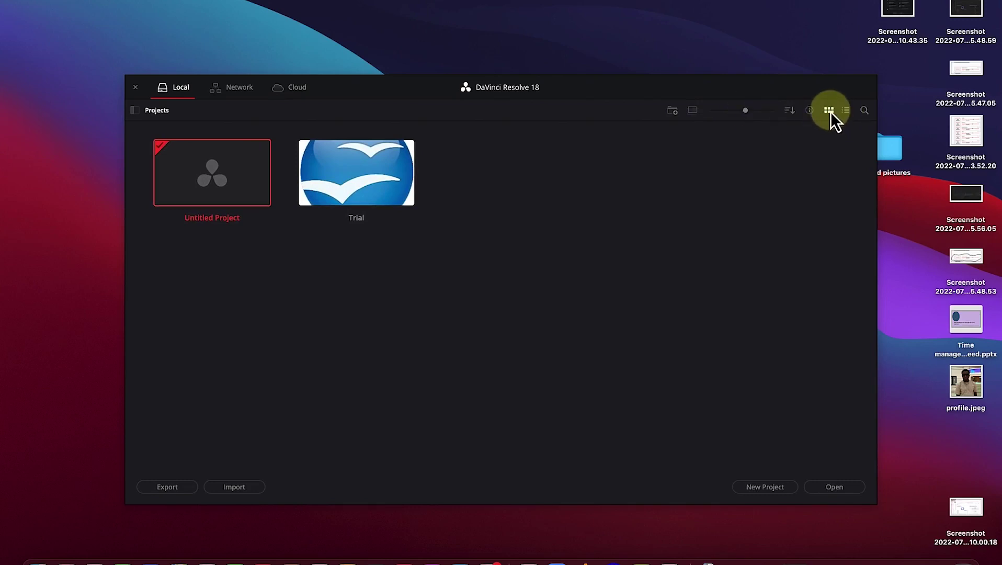
left_click(845, 111)
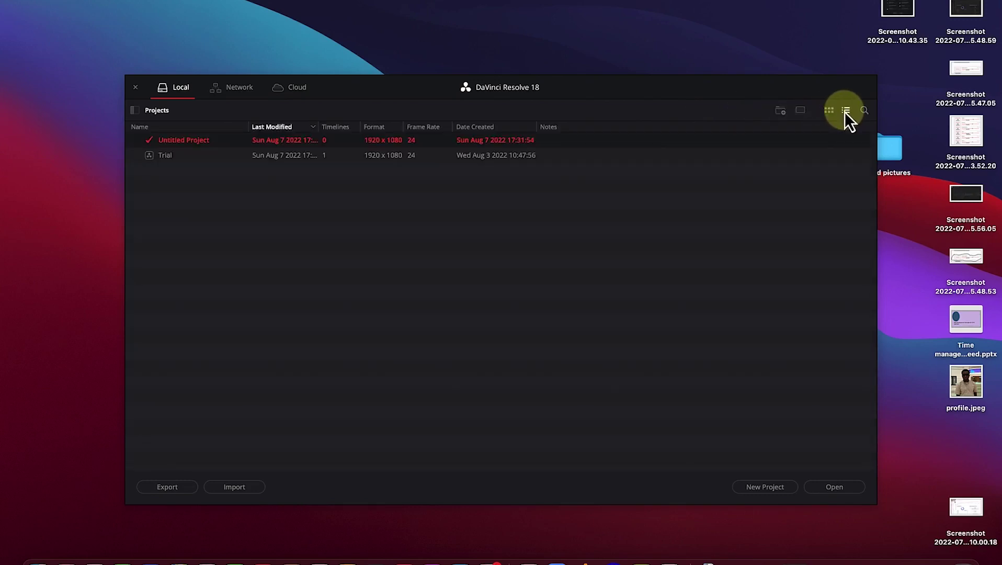
left_click(866, 114)
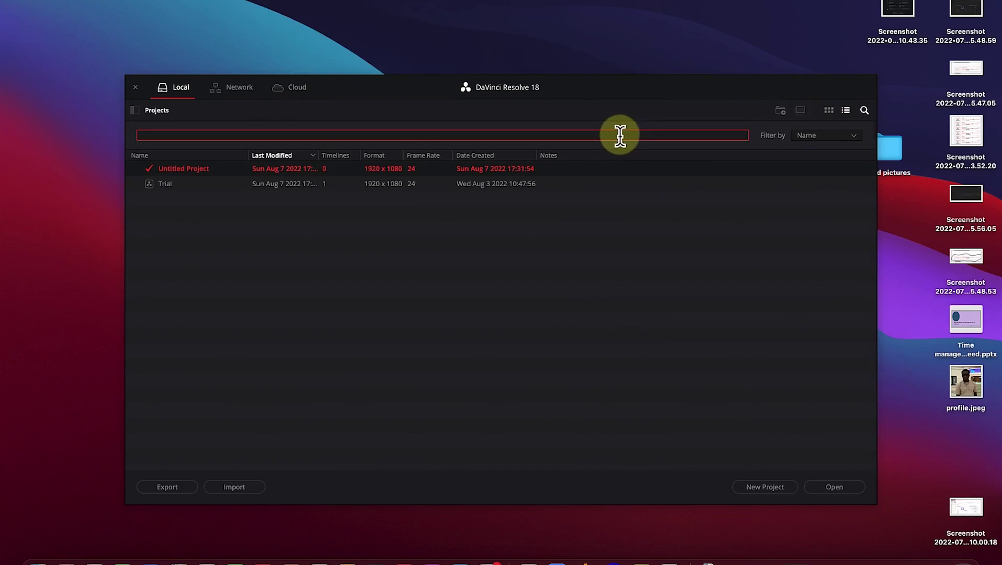
type("t")
left_click(745, 135)
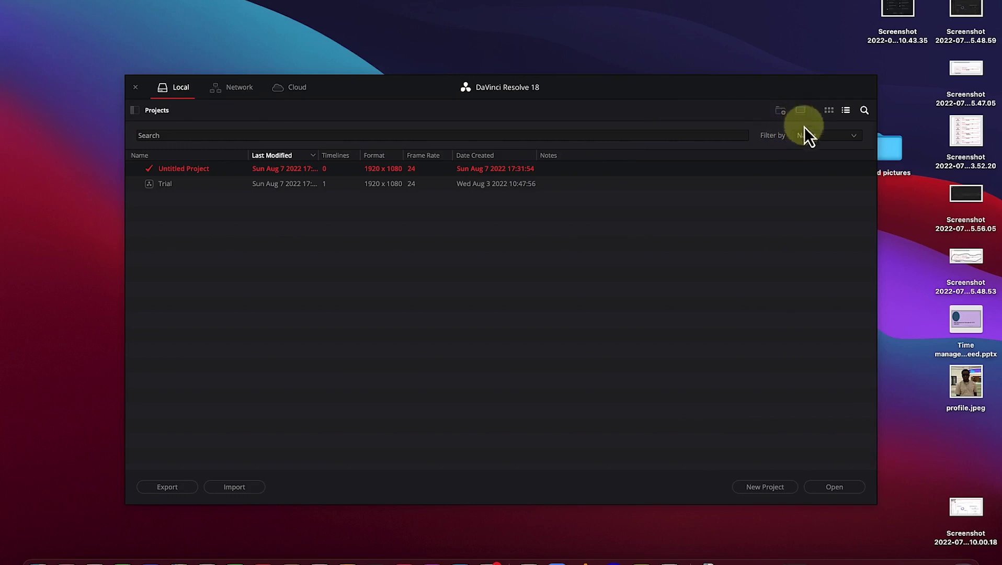
left_click(828, 137)
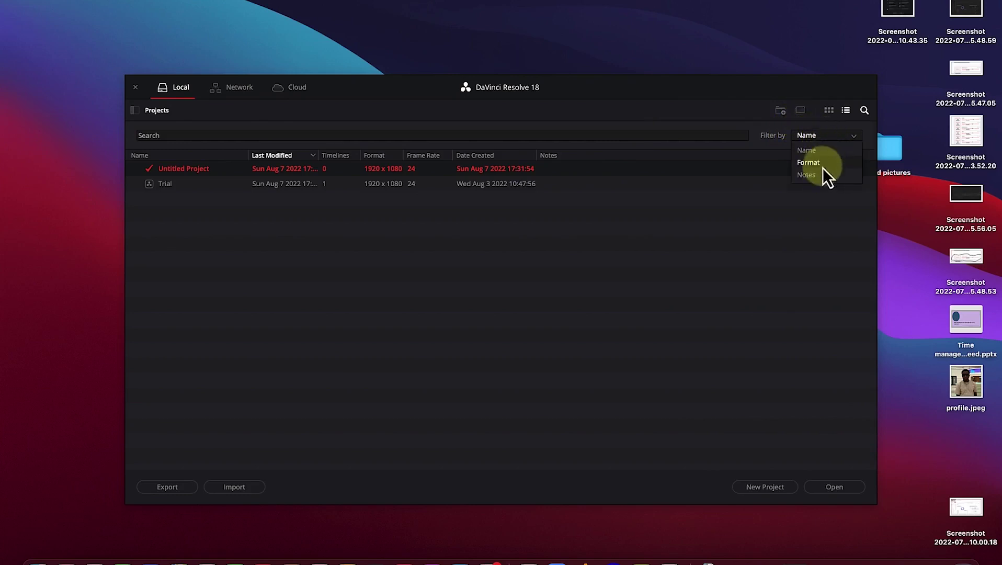
left_click(783, 111)
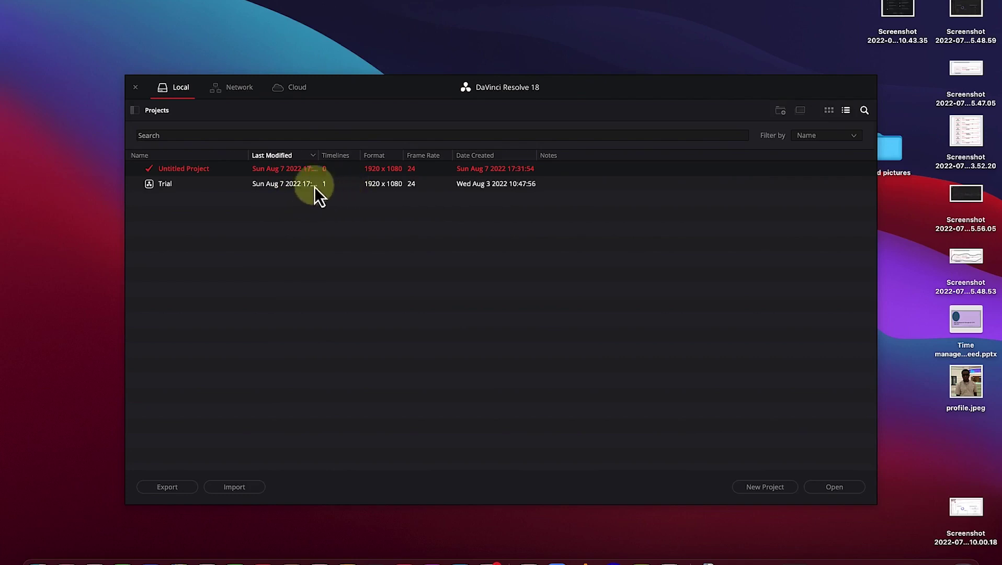
left_click(830, 111)
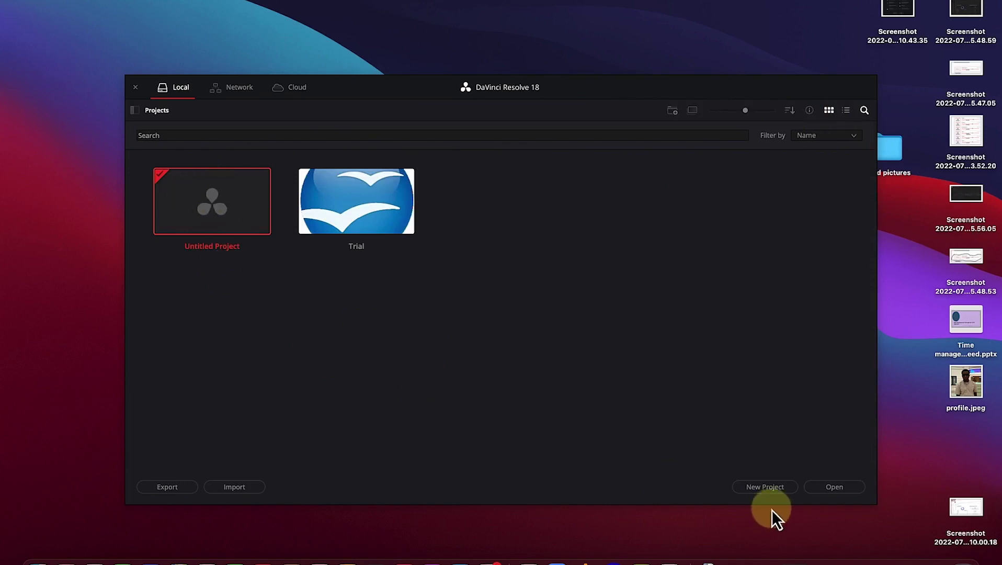
- Create a new project named "Davinci resolve editing 1"
left_click(769, 488)
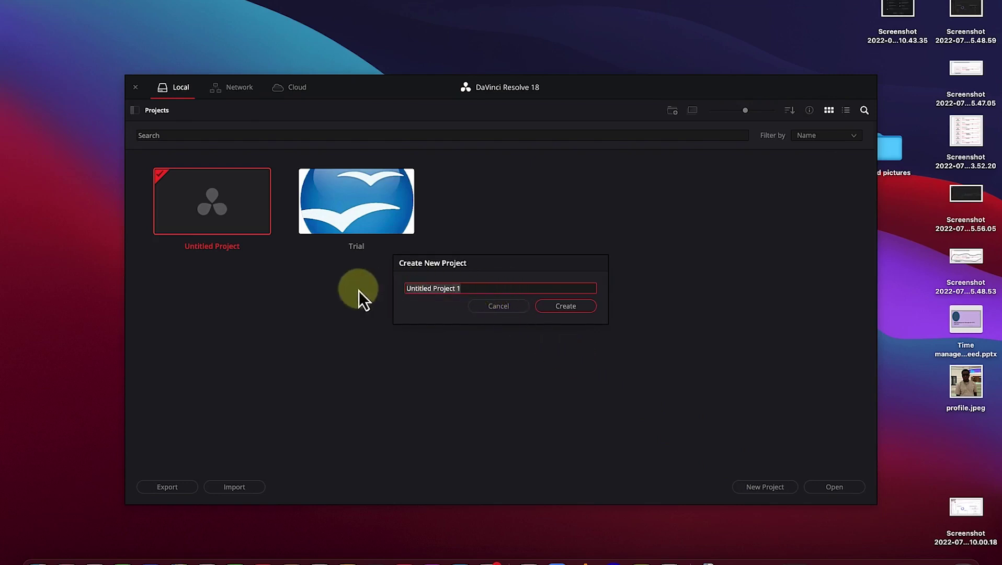
type("Davinci res")
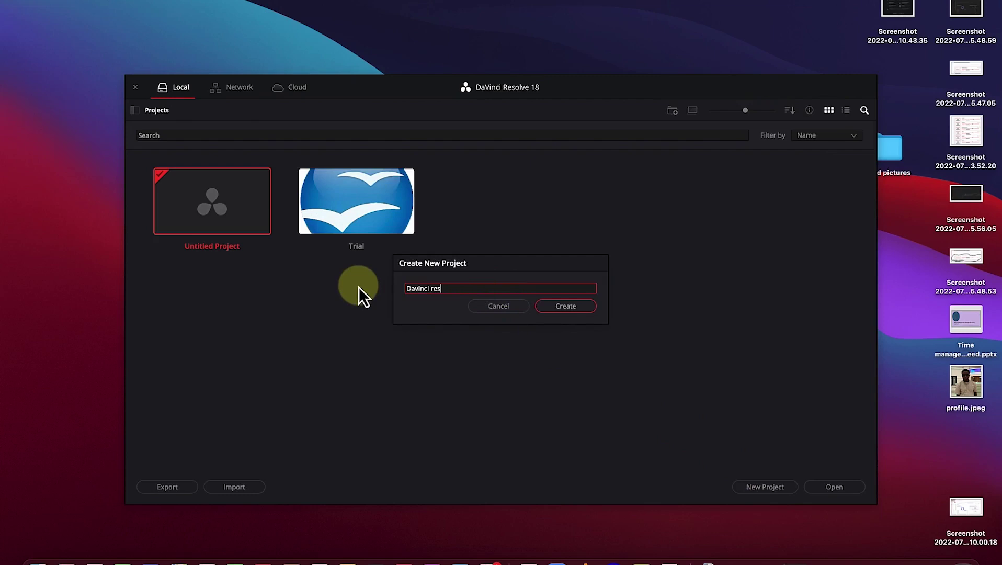
type("olve editing 1")
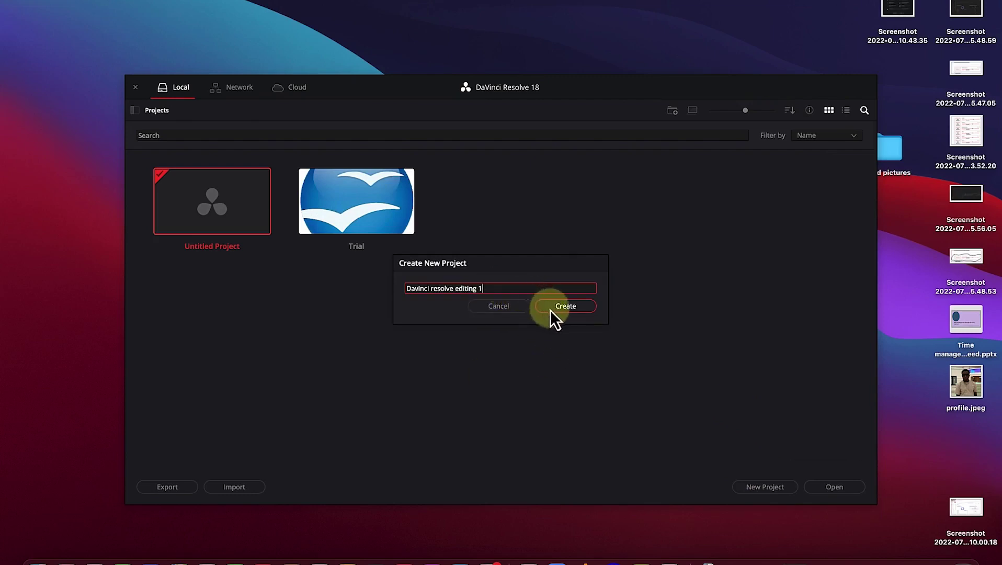
left_click(566, 309)
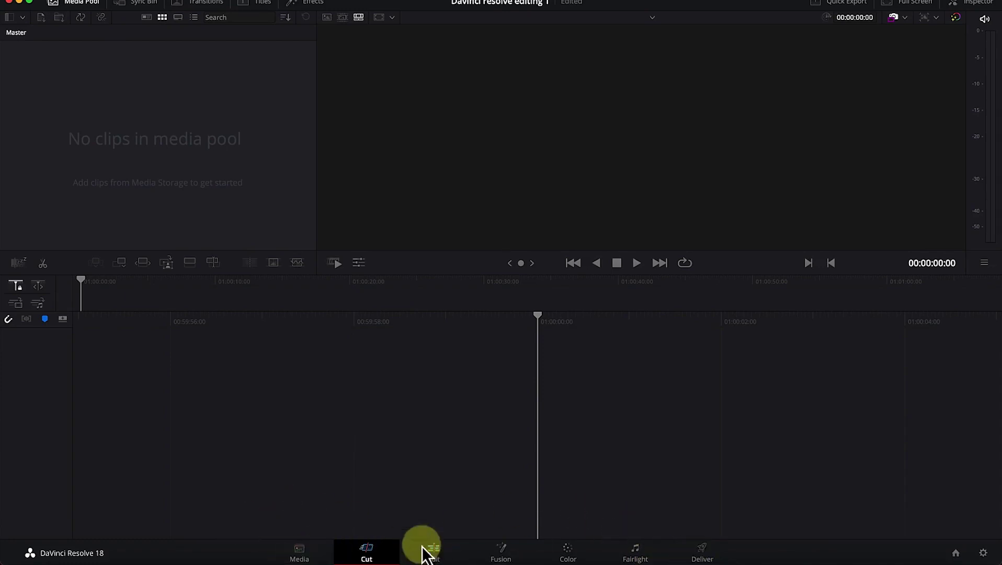
- On the Media page, browse Macintosh HD through the user's Documents and Skillshare folders to the Davinci Resolve Tutorial folder
left_click(299, 557)
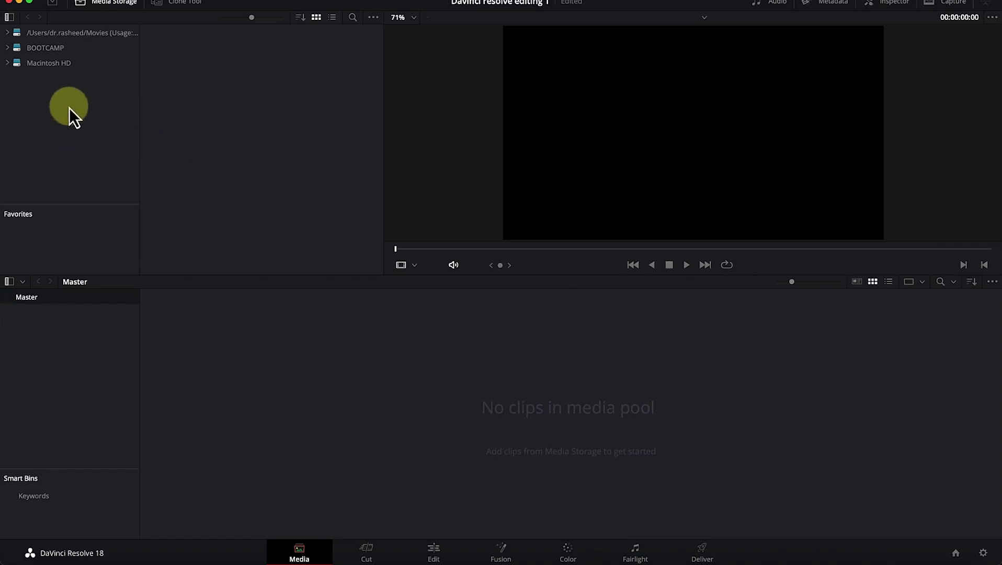
left_click(7, 63)
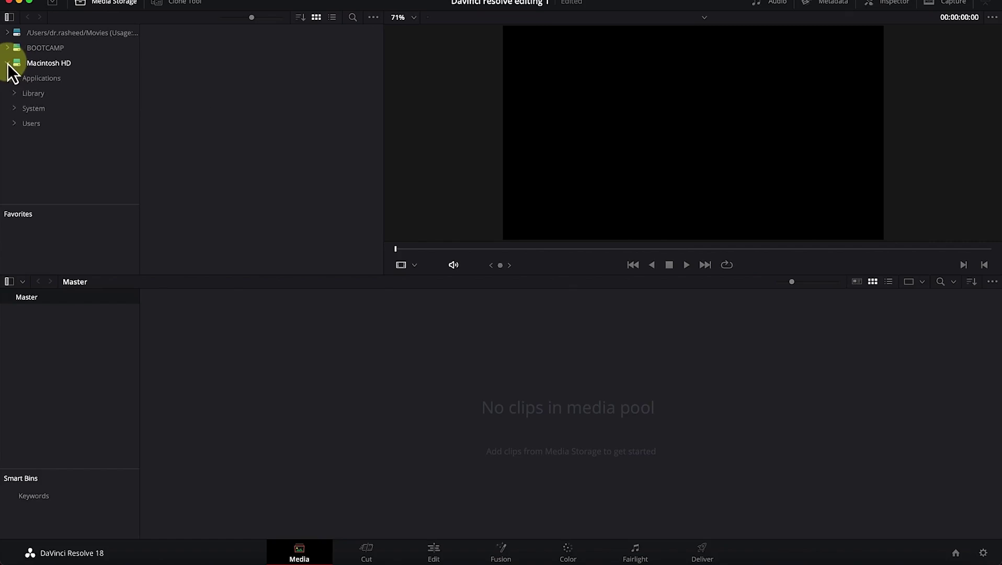
left_click(30, 128)
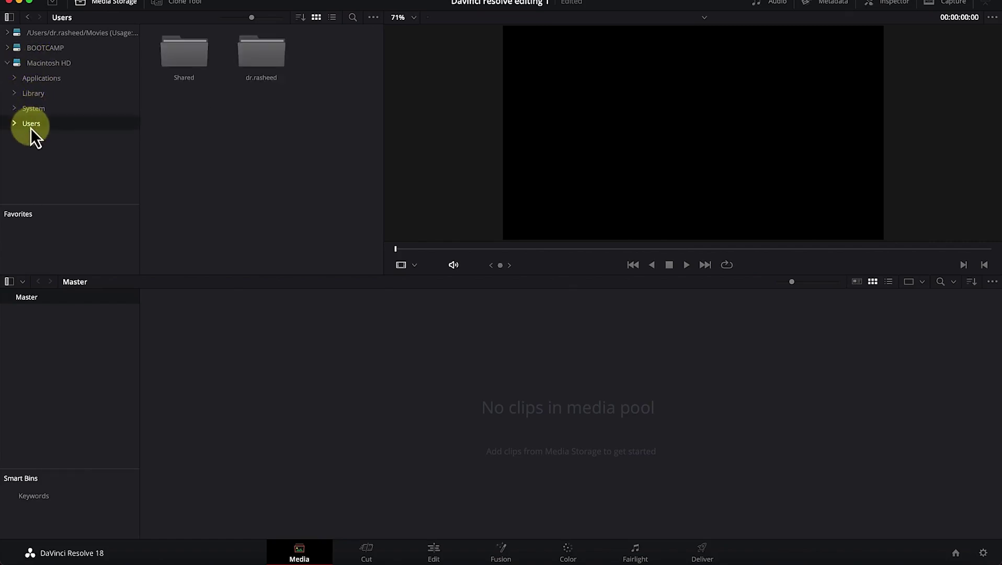
double_click(256, 58)
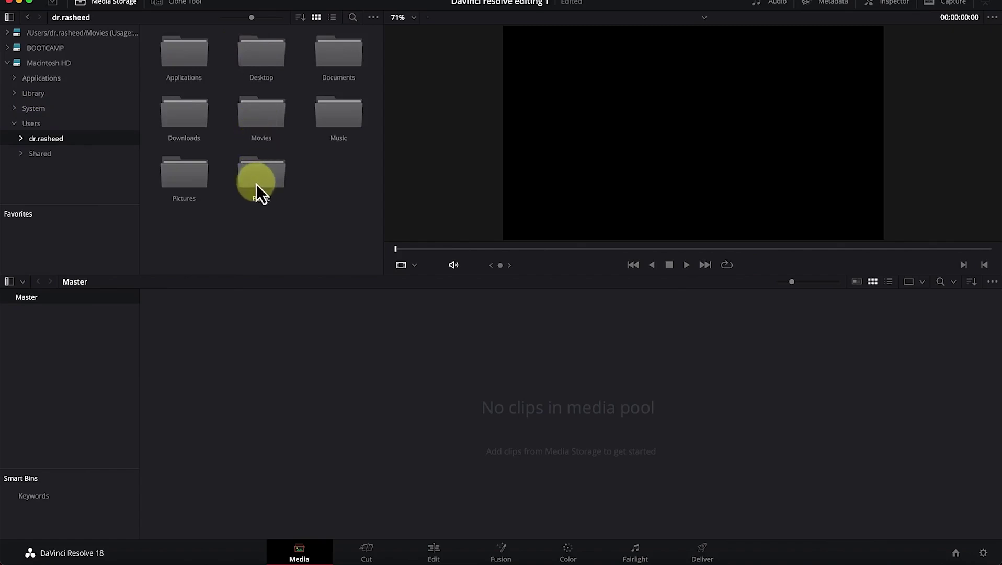
double_click(347, 61)
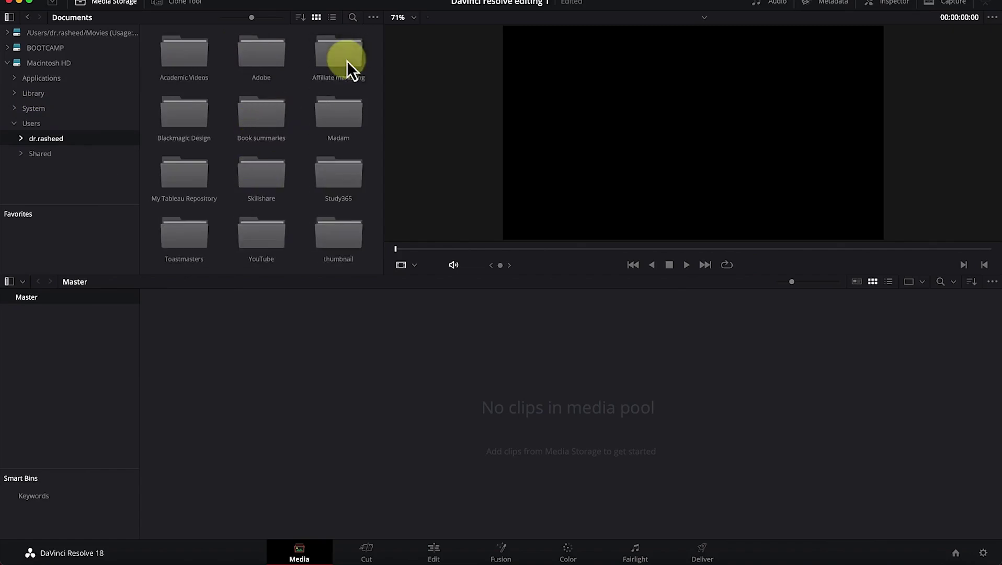
double_click(270, 190)
double_click(258, 58)
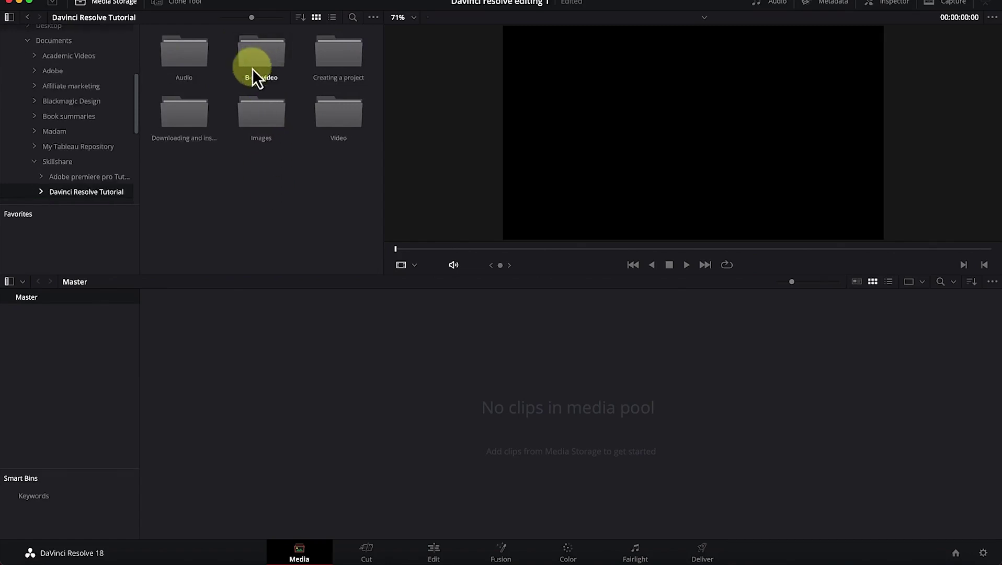
- Add the Video, Images, Audio and B-roll video folders with their subfolders to the media pool, changing the project frame rate to match
left_click(346, 127)
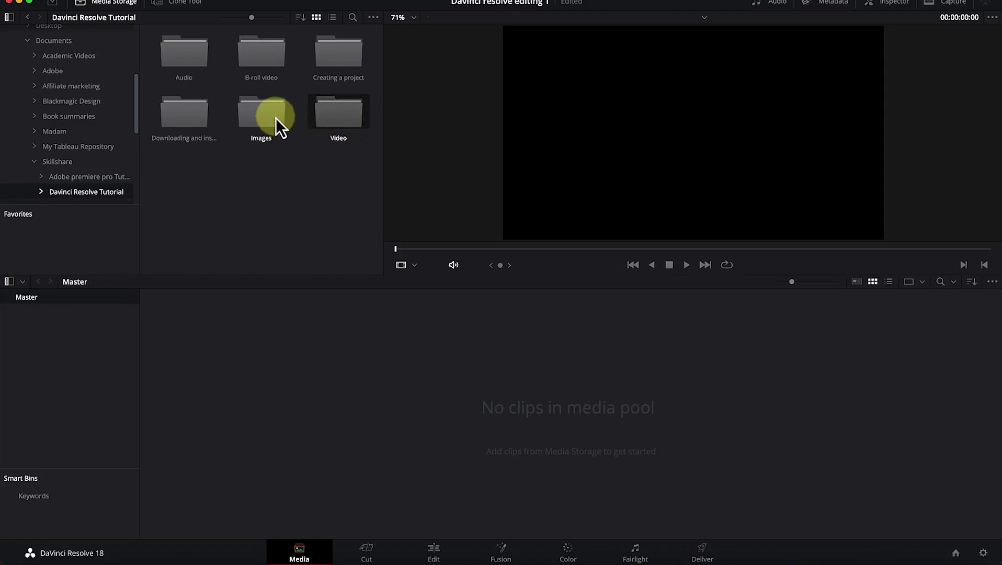
left_click(265, 126)
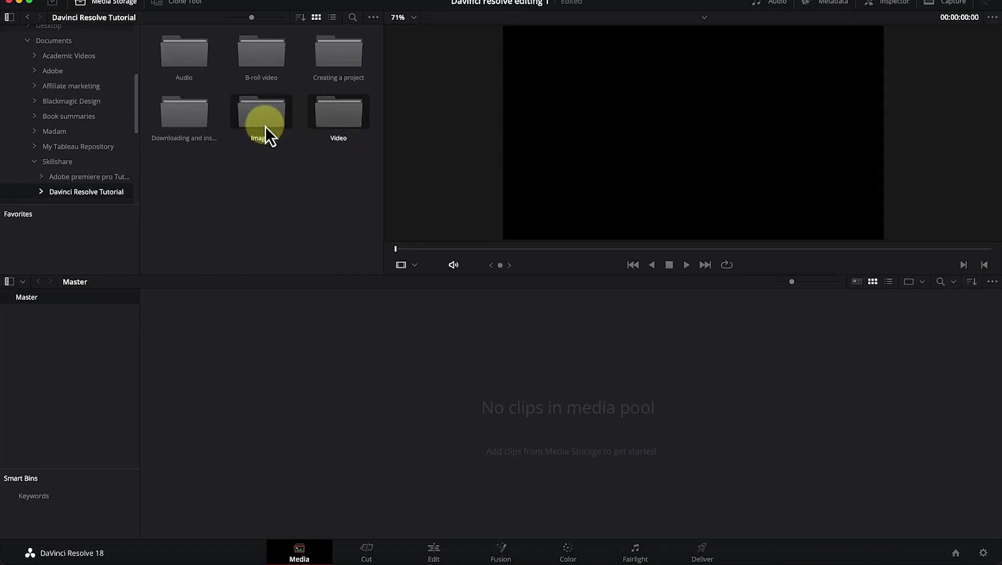
left_click(194, 60, "super")
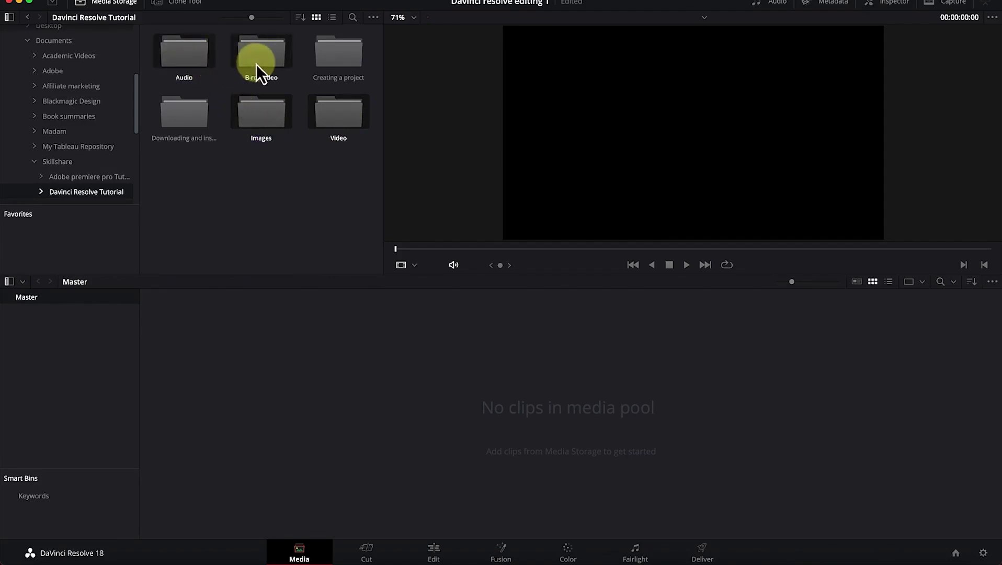
right_click(272, 121)
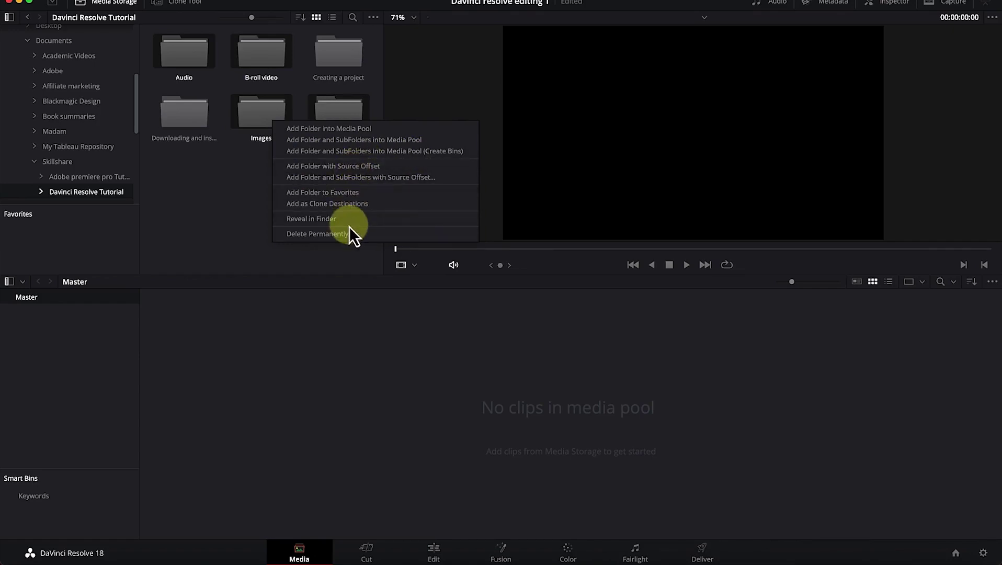
left_click(357, 141)
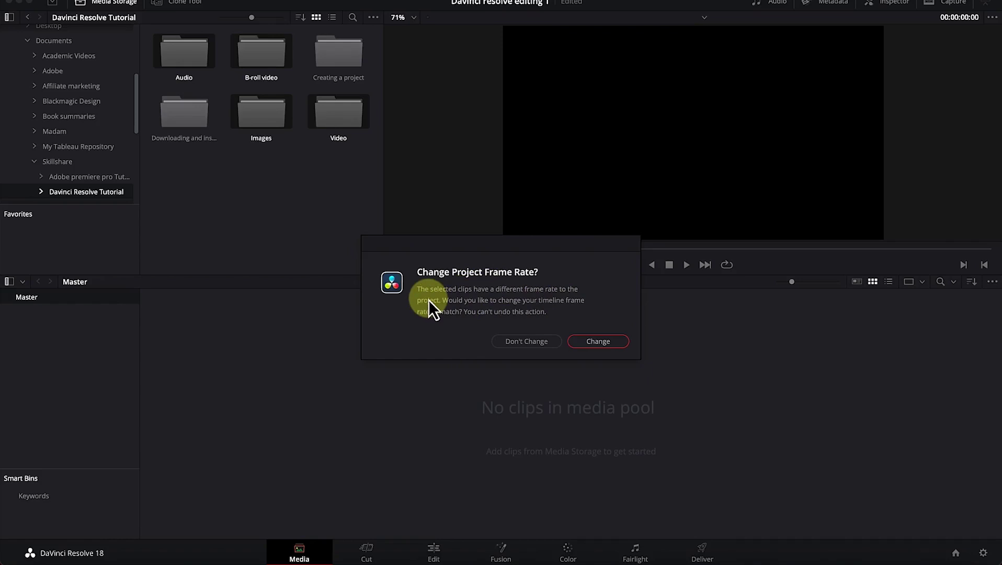
left_click(605, 344)
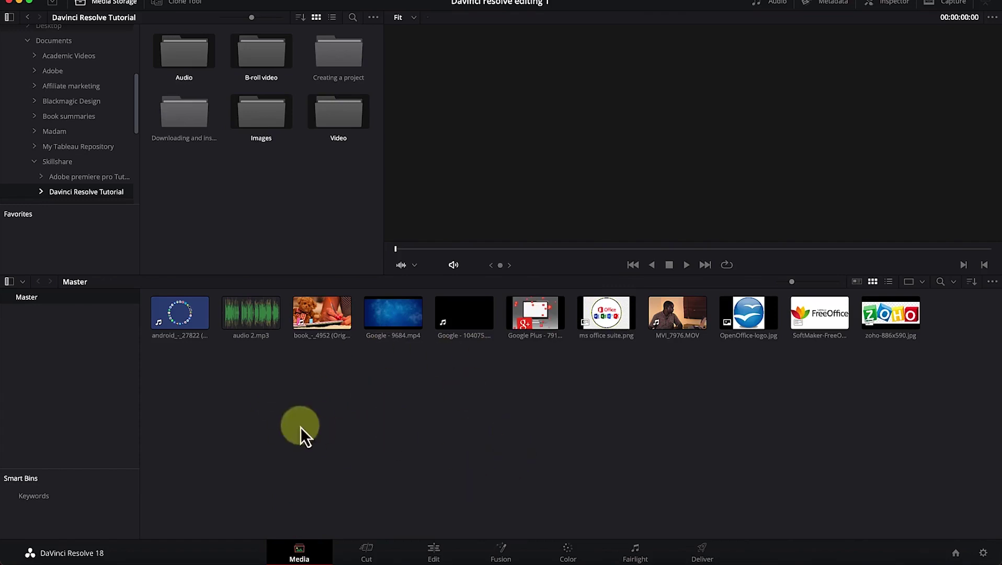
- Preview the imported media pool clips one by one, including the android video, audio 2.mp3, the book video and MVI_7976.MOV
left_click(156, 325)
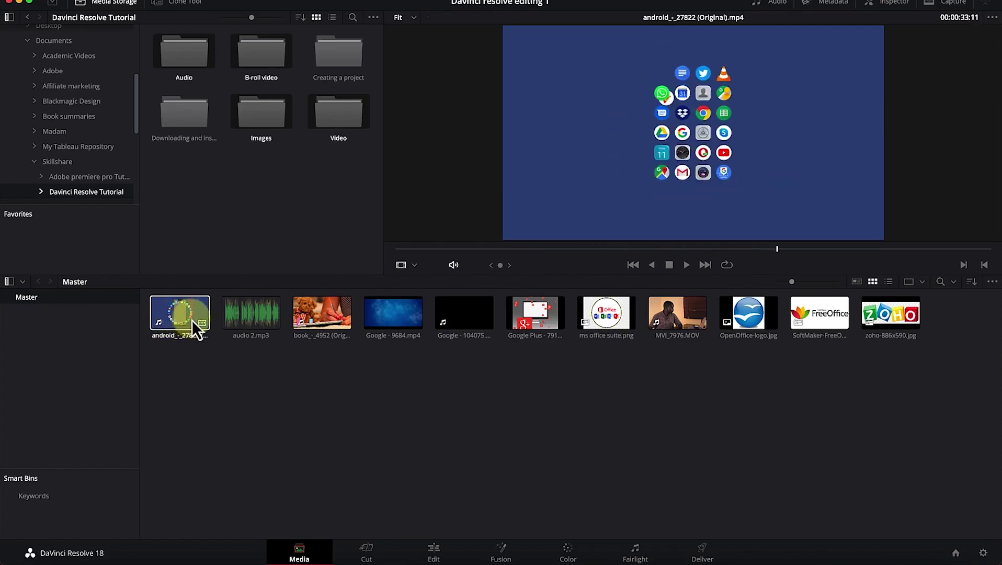
left_click(696, 139)
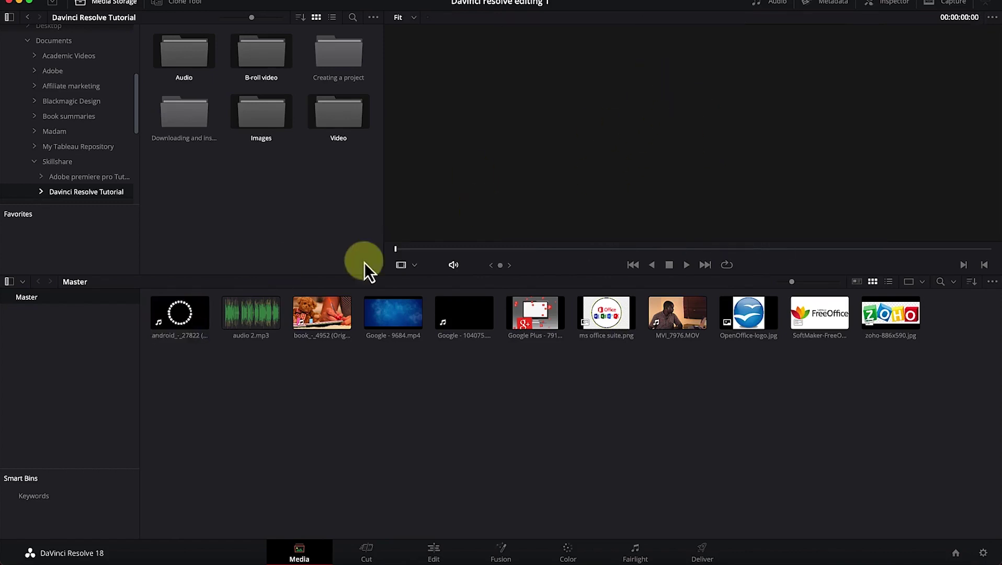
left_click(245, 322)
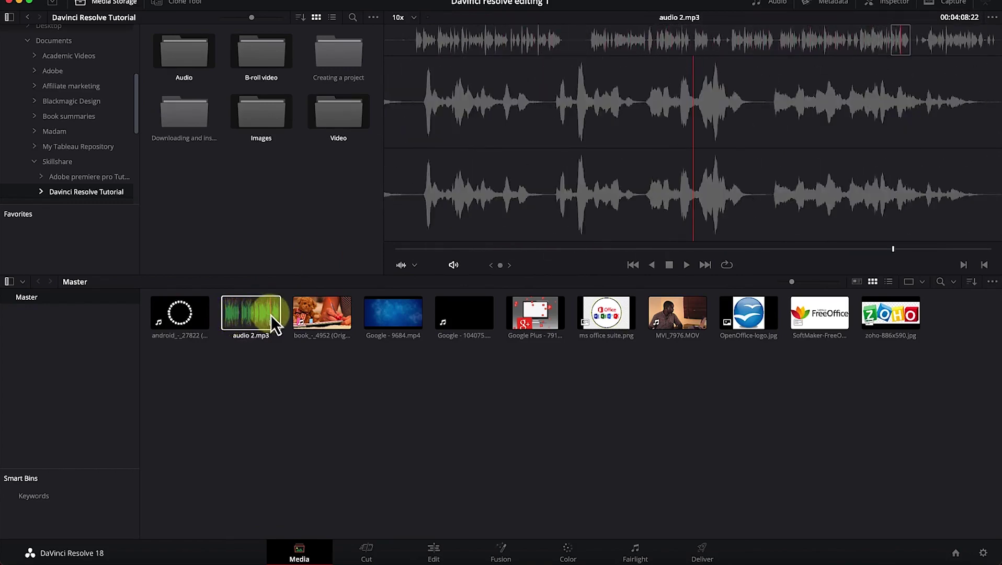
left_click(302, 313)
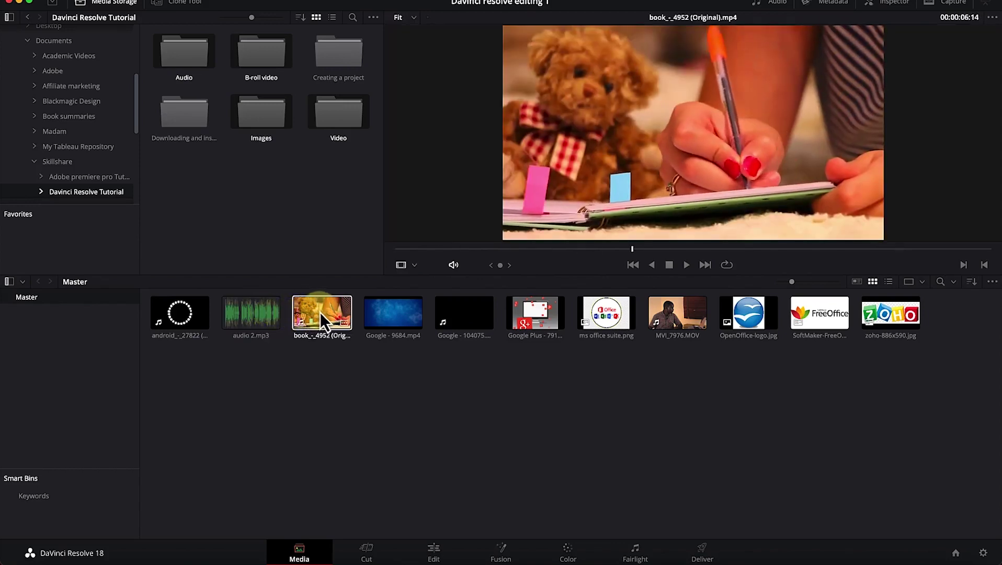
left_click(533, 306)
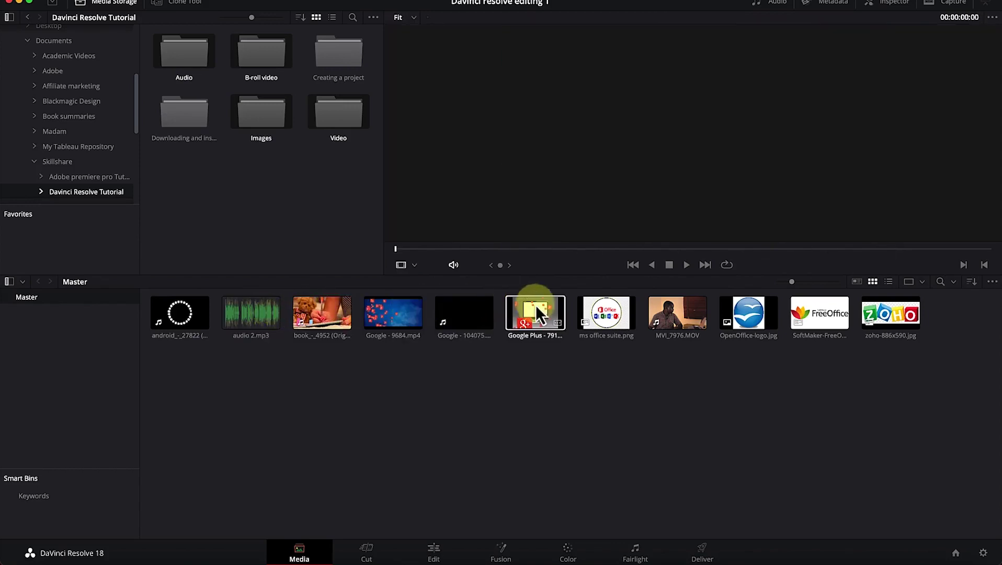
left_click(603, 323)
left_click(668, 317)
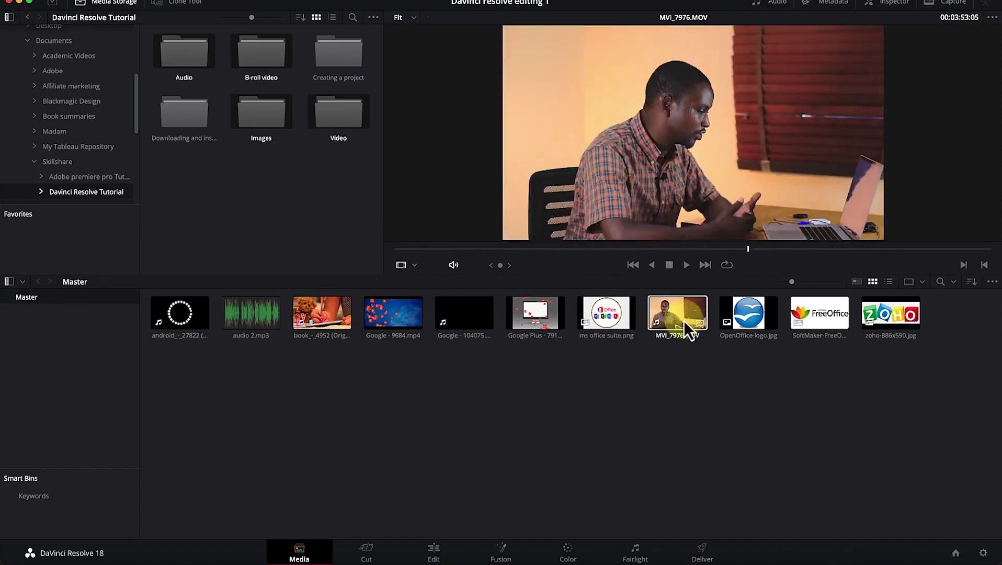
left_click(592, 393)
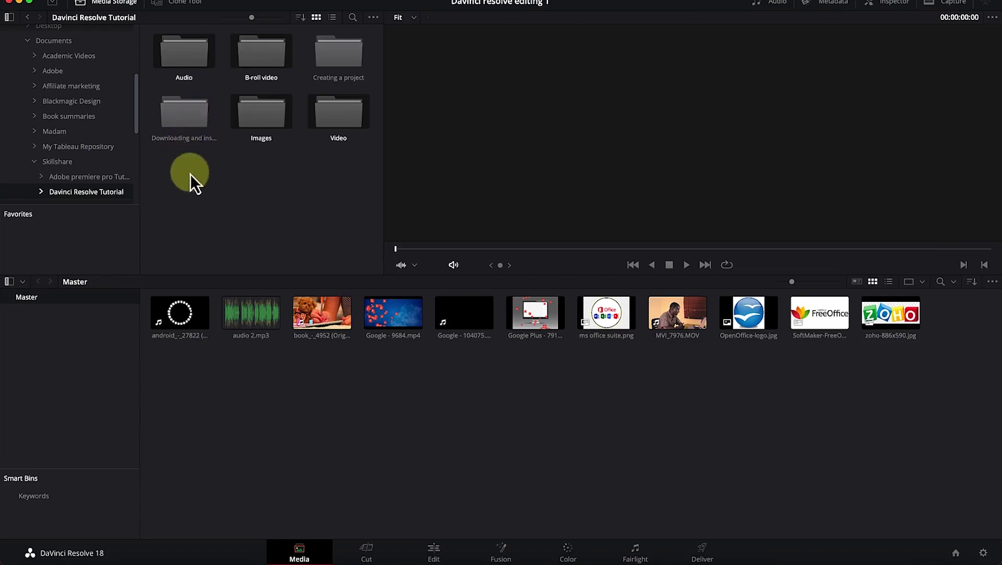
- Switch to Finder and try to bring the B-roll video folder from the Davinci Resolve Tutorial folder into the media pool
key("super+Tab")
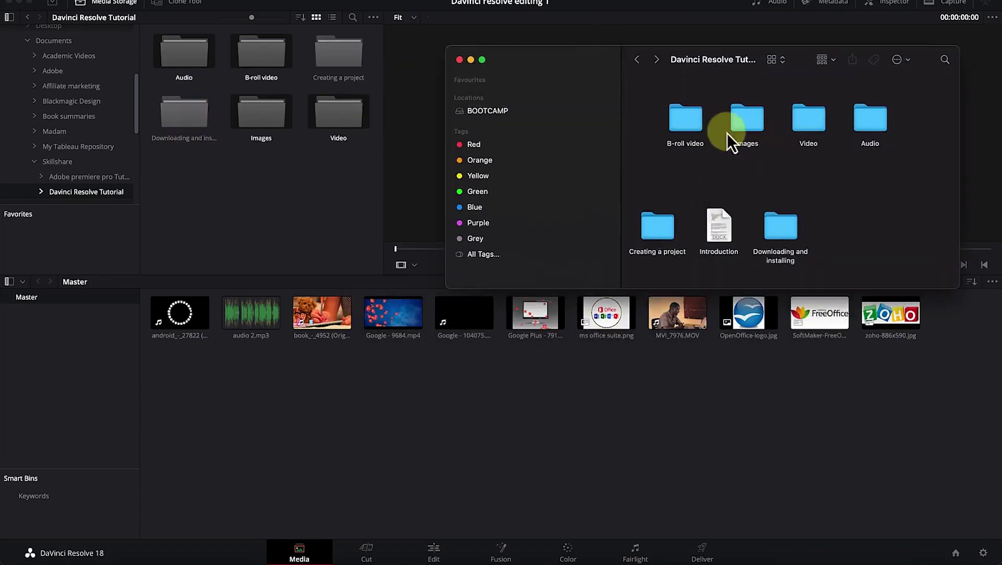
left_click(688, 144)
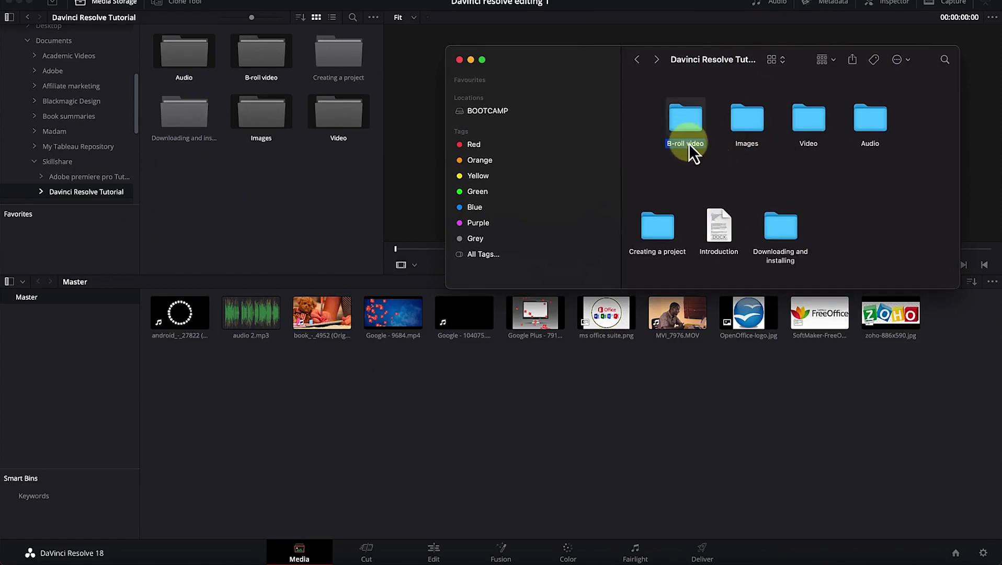
left_click_drag(689, 144, 682, 172)
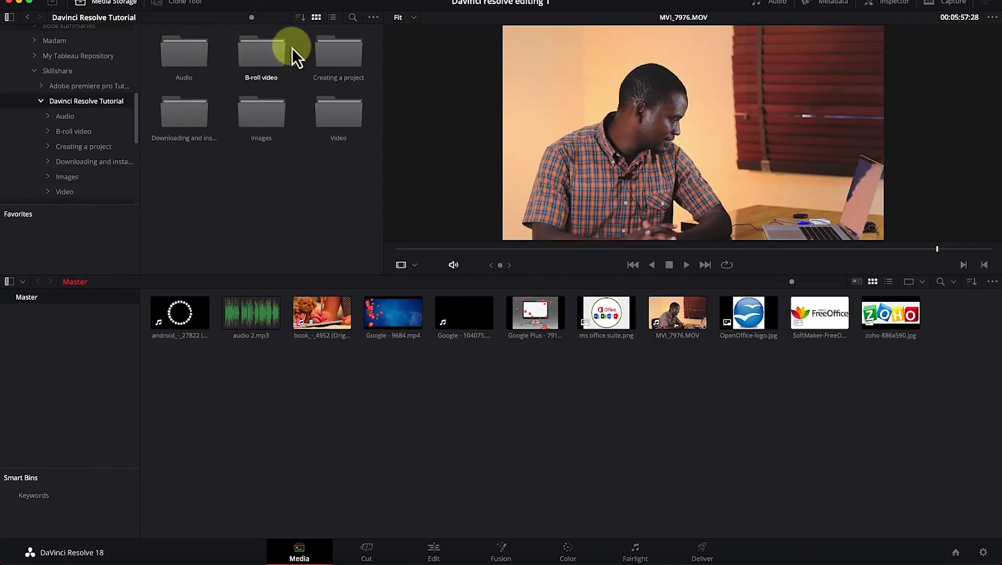
- Display the Davinci Resolve Tutorial folder's contents in media storage as a list, and open the Cut page
left_click(333, 19)
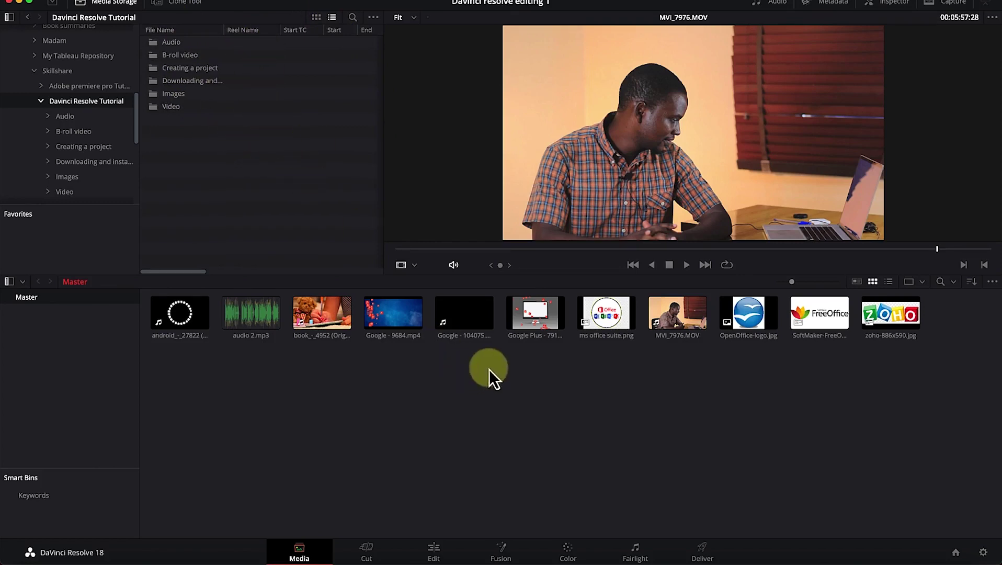
left_click(366, 554)
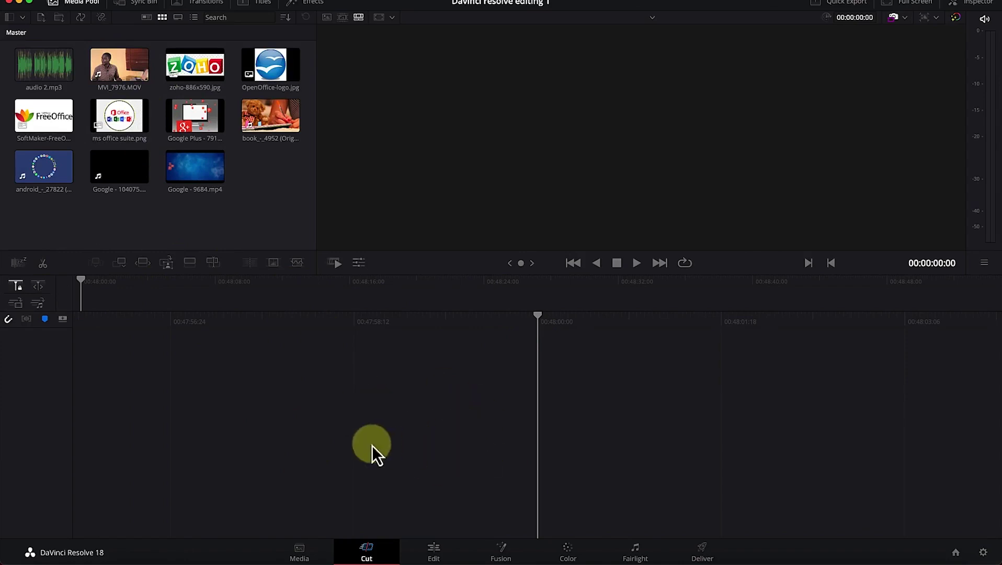
- On the Edit page, place MVI_7976.MOV from the media pool on a new timeline and move it to the timeline's start
left_click(433, 552)
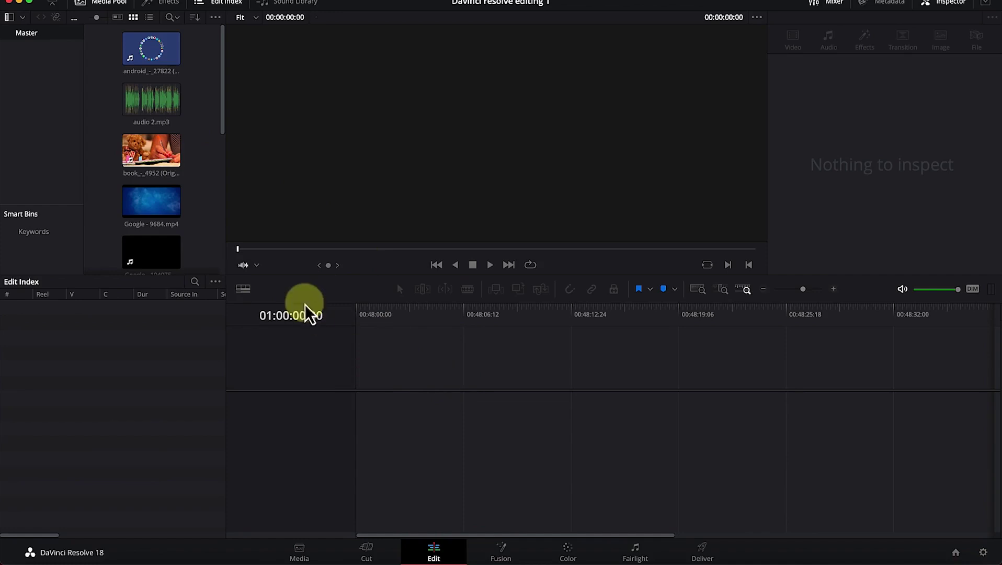
left_click(148, 126)
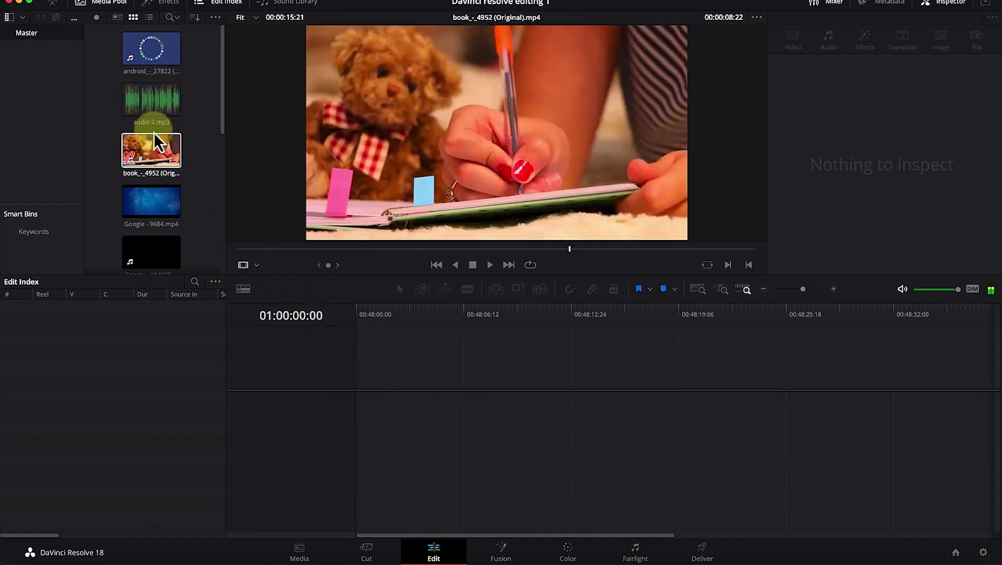
scroll(159, 235, "down", 3)
scroll(157, 230, "down", 5)
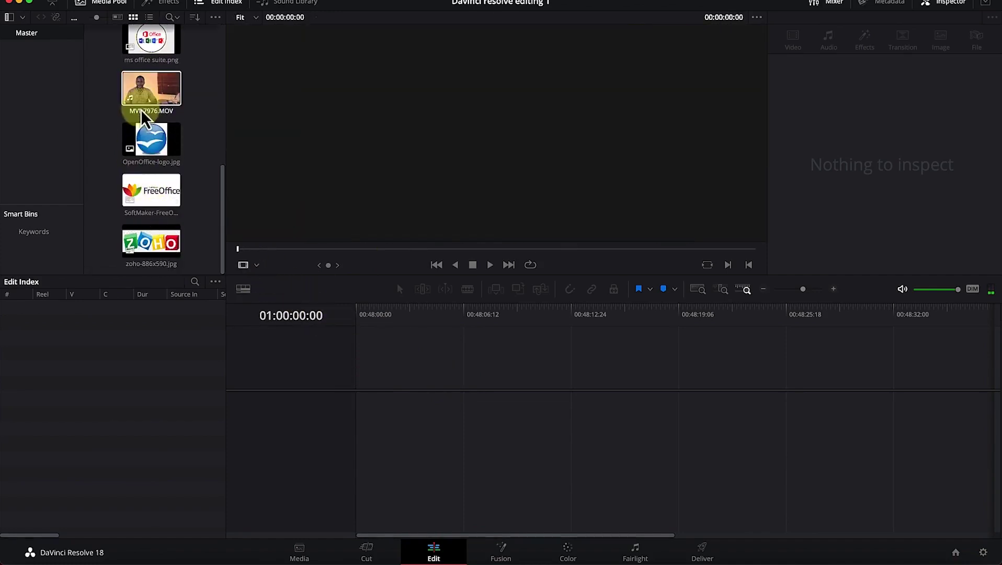
left_click_drag(150, 92, 382, 410)
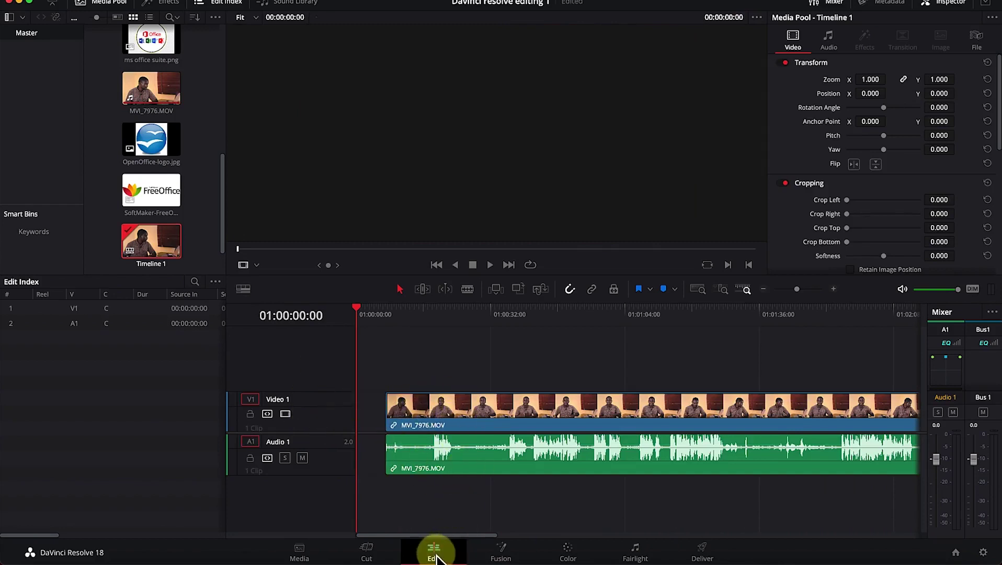
left_click_drag(477, 405, 455, 407)
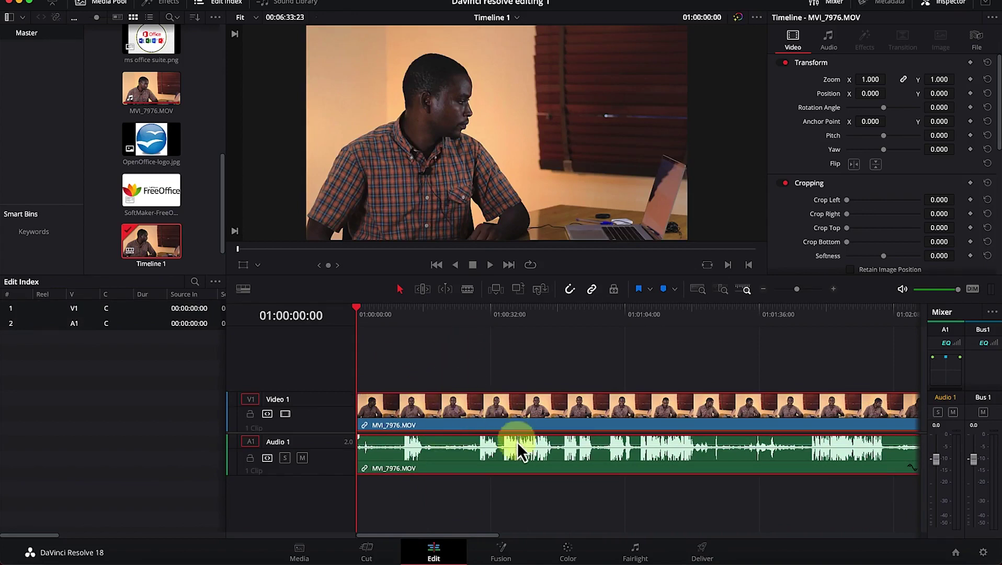
- Toggle the Inspector on the Edit page and leave it hidden so the source and timeline viewers sit side by side
left_click(950, 5)
right_click(953, 9)
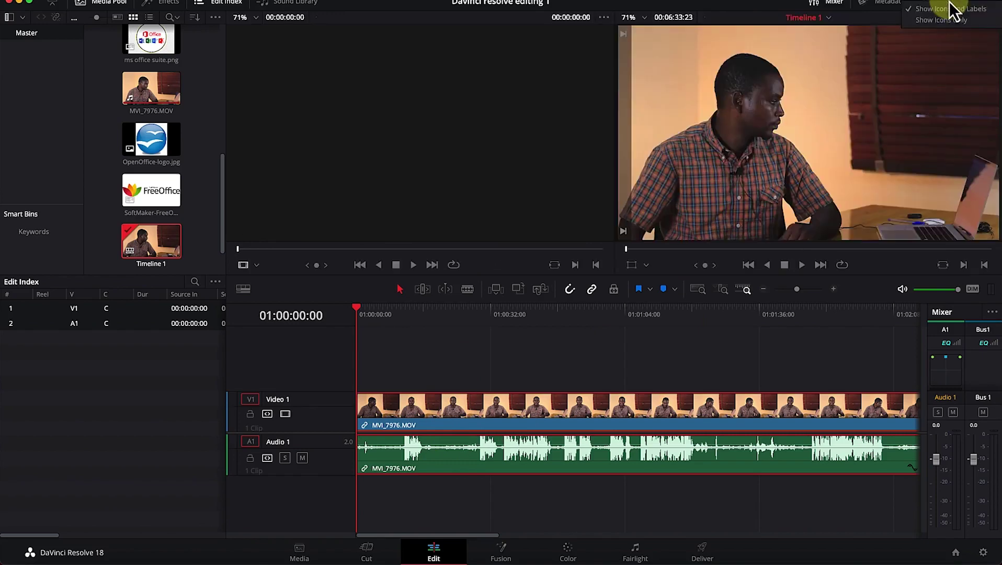
left_click(953, 9)
left_click(952, 3)
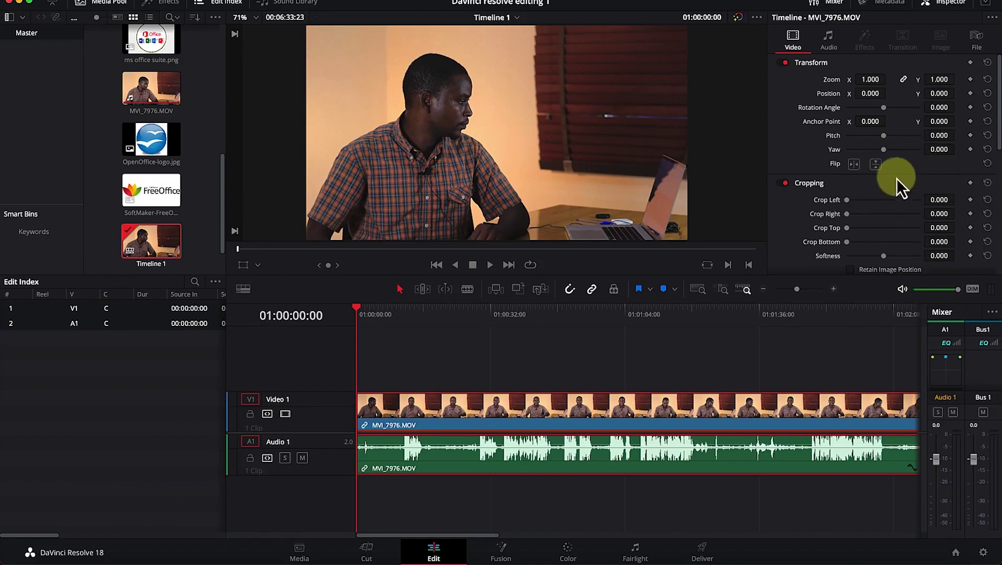
left_click(950, 7)
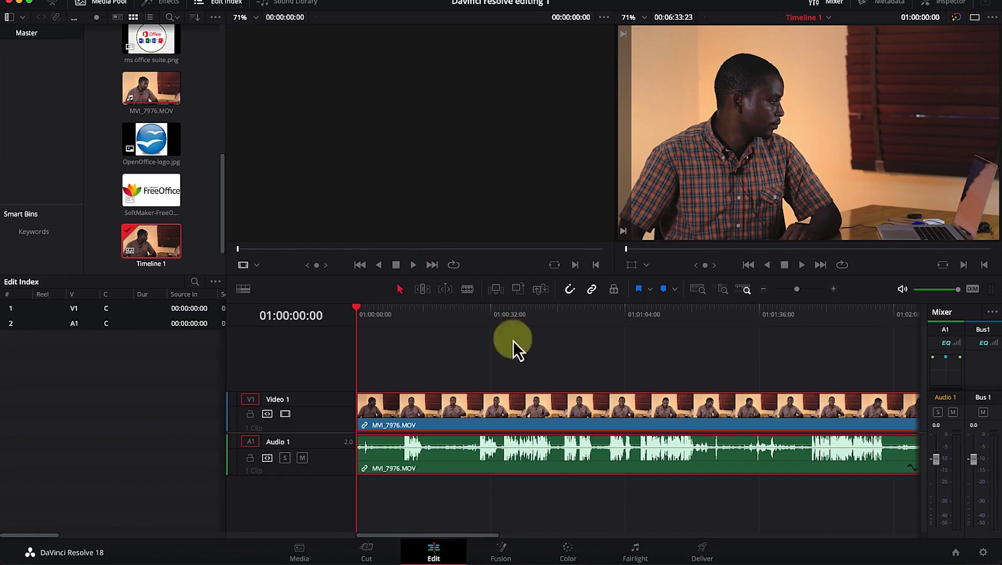
- View the MVI_7976.MOV clip on the Fusion, Color and Fairlight pages in turn
left_click(496, 553)
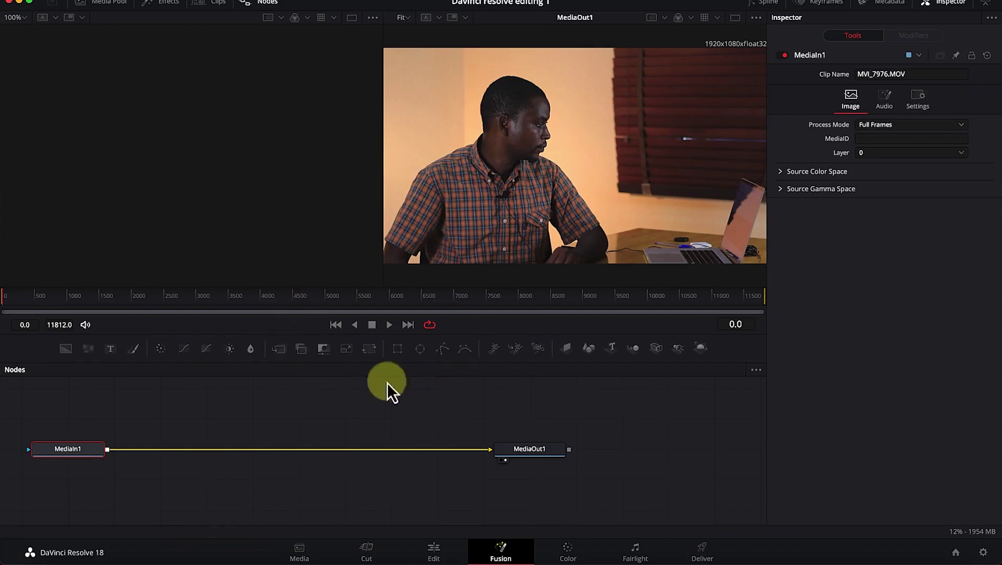
left_click(570, 552)
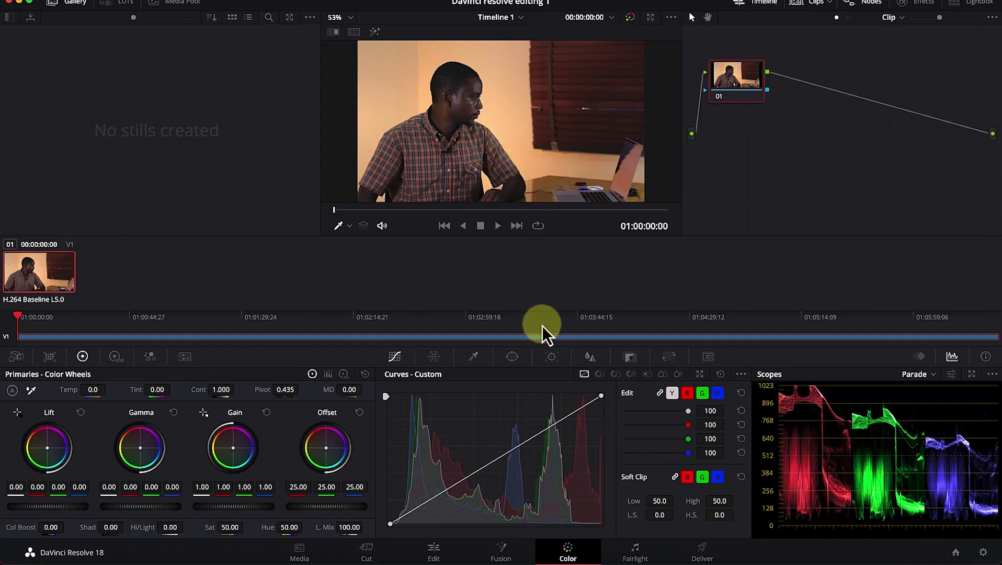
left_click(632, 556)
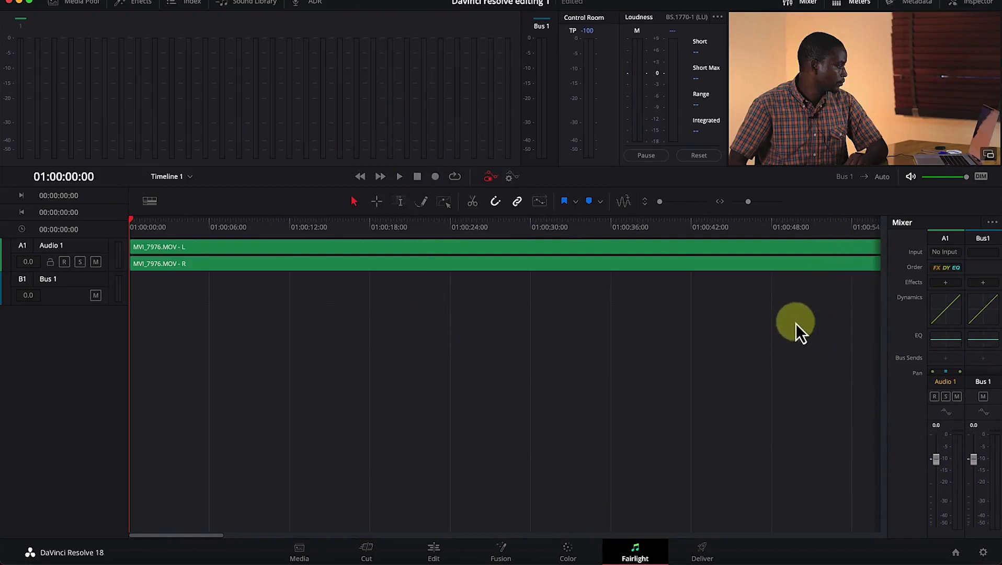
- On the Deliver page, review the video, audio and file render settings of the Custom Export
left_click(700, 556)
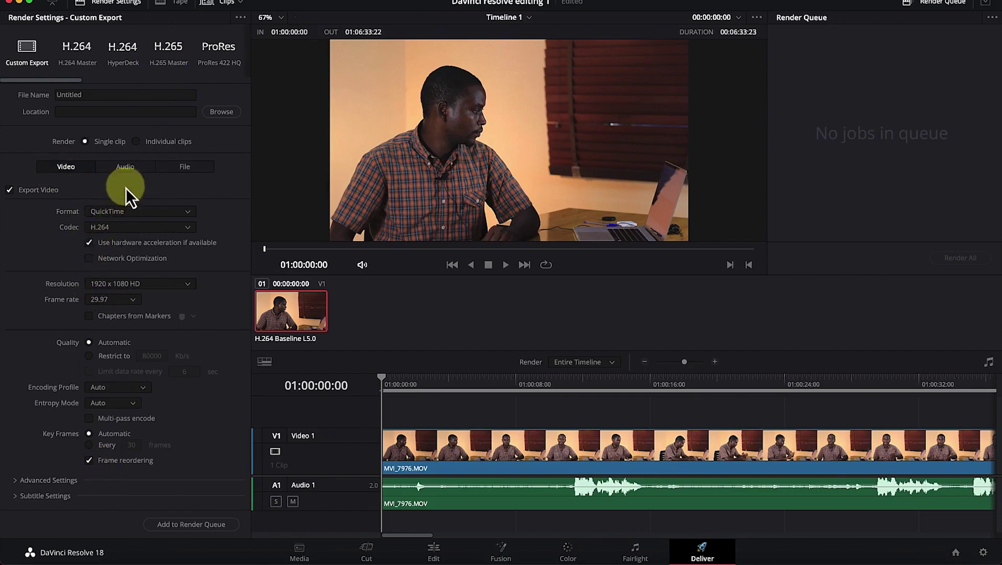
left_click(128, 169)
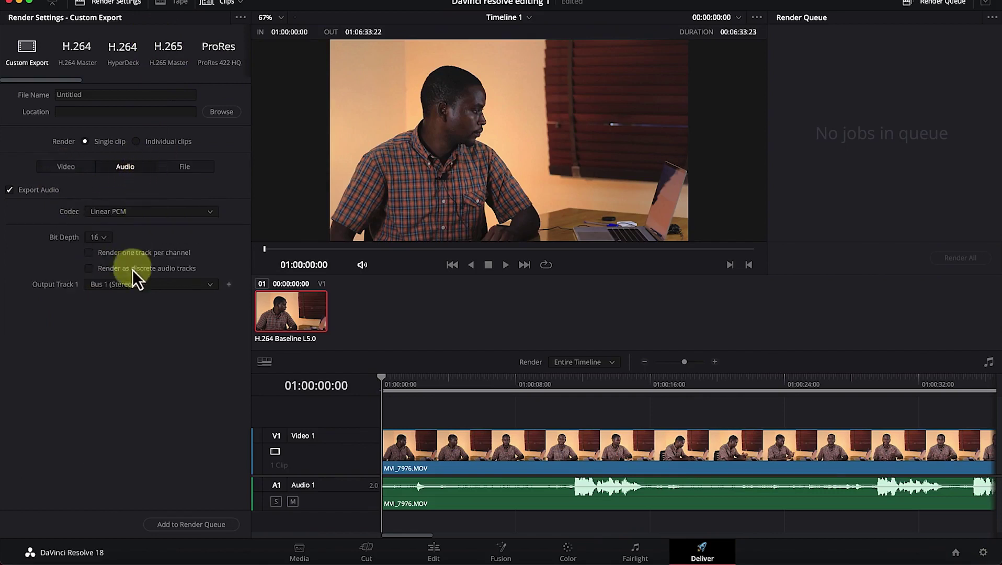
left_click(182, 170)
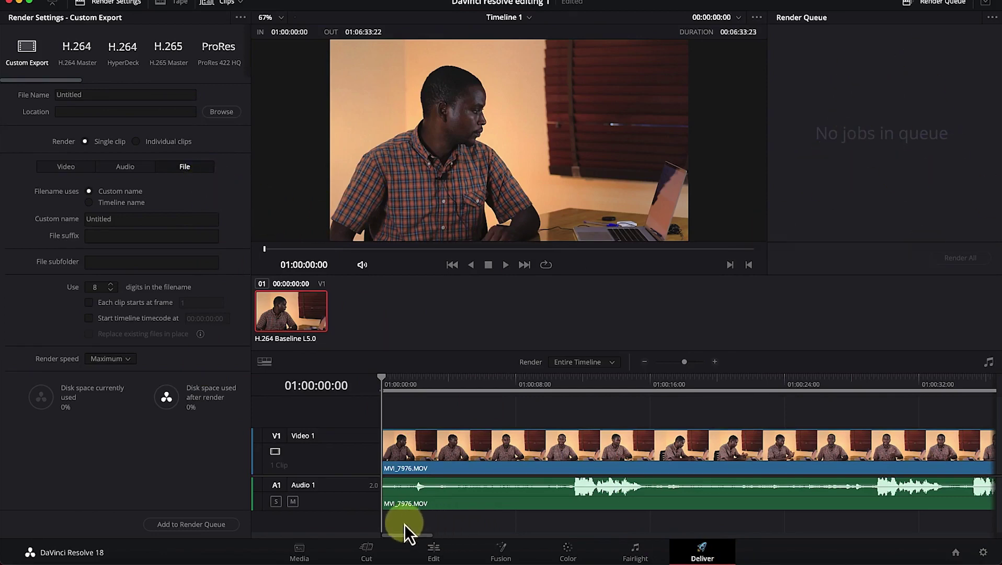
- Return to the Edit page and review the project's Master Settings, including the timeline resolution choices, render cache and frame interpolation options
left_click(421, 555)
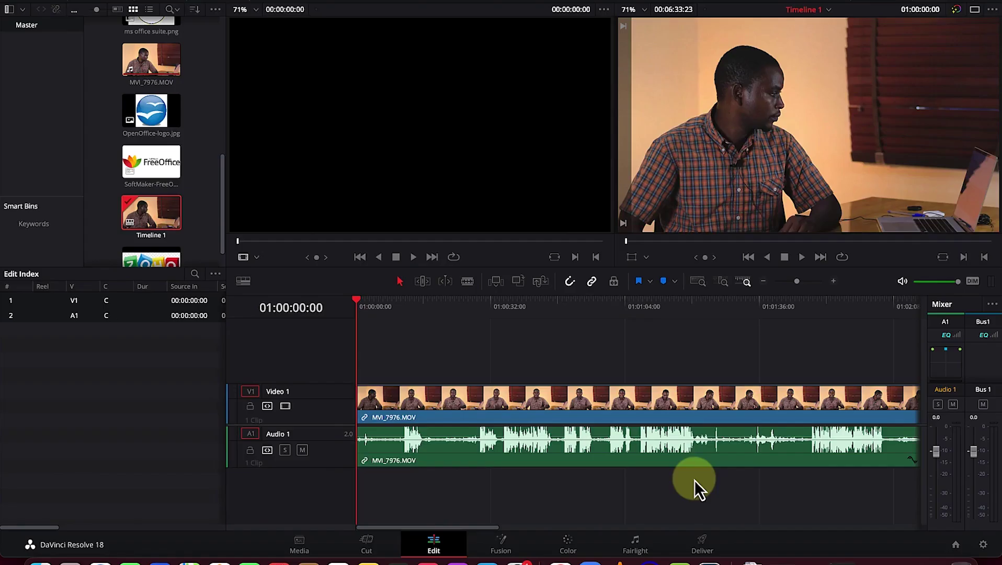
left_click(983, 544)
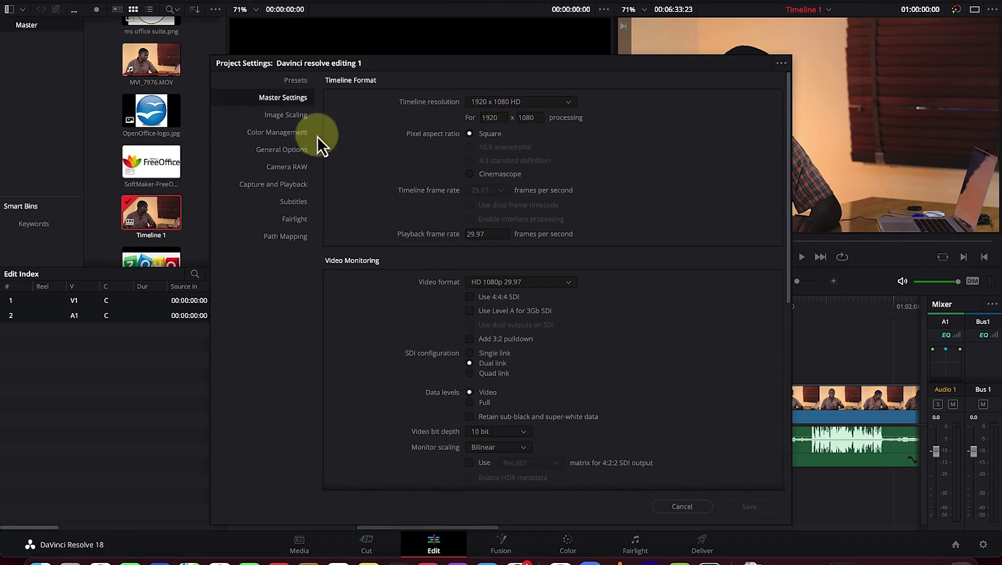
left_click(552, 105)
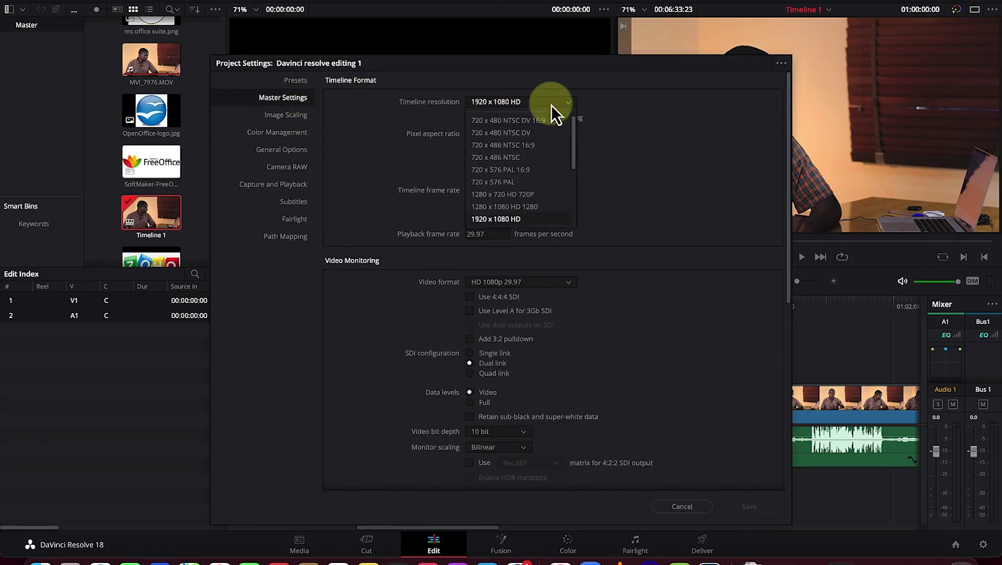
left_click(616, 155)
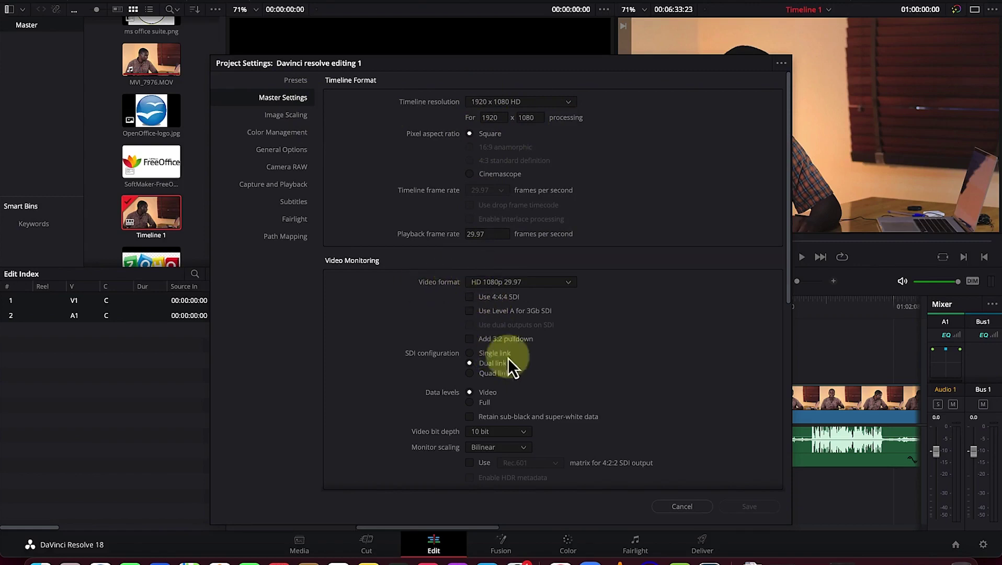
scroll(541, 425, "down", 10)
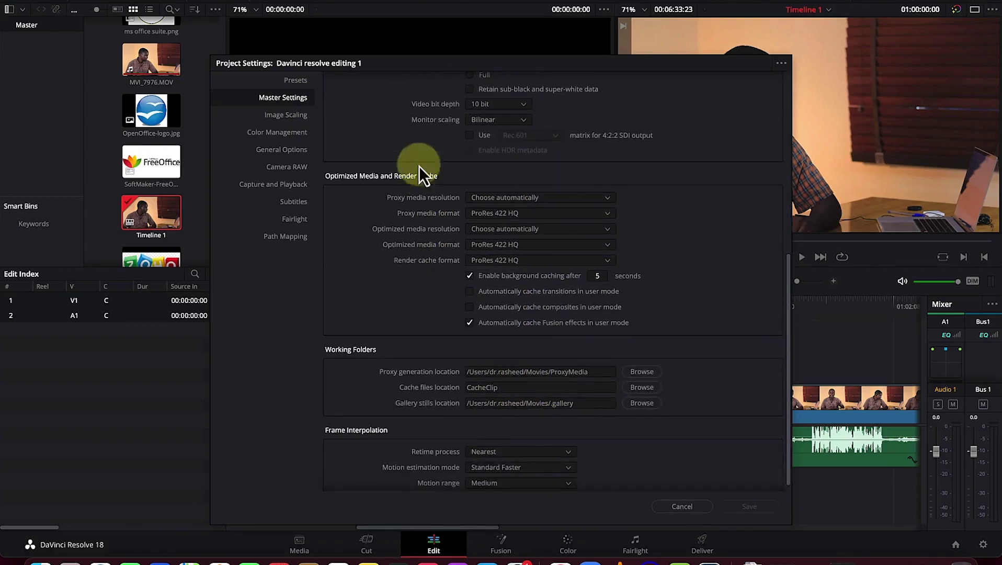
scroll(507, 231, "down", 1)
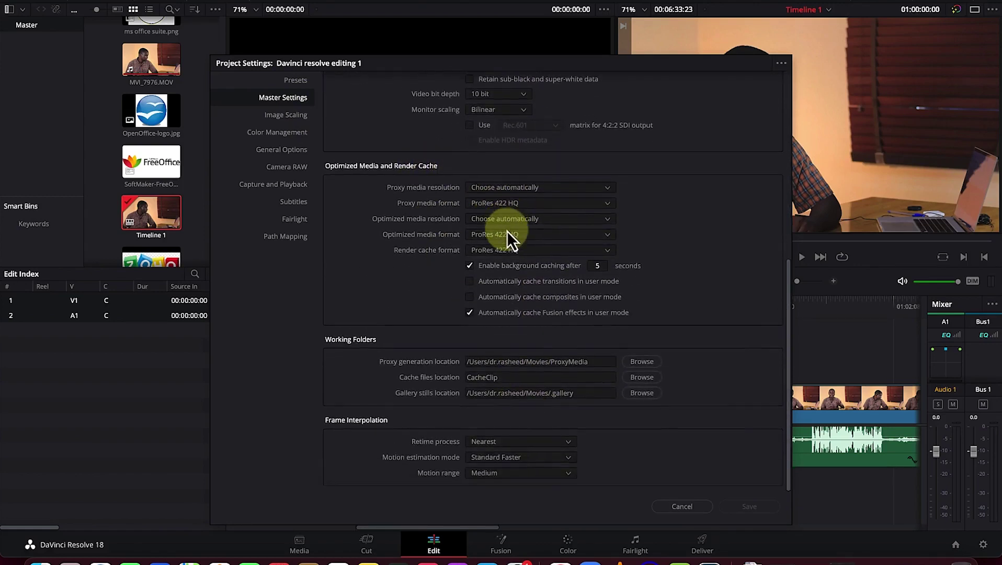
- Review the Image Scaling, Color Management and General Options project settings and close them without changes
left_click(294, 113)
left_click(275, 133)
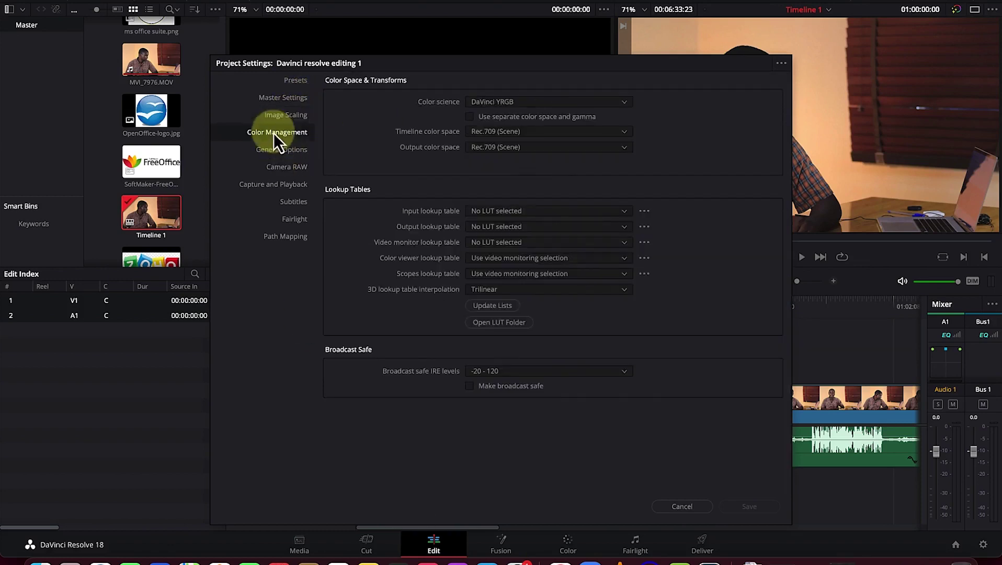
left_click(271, 153)
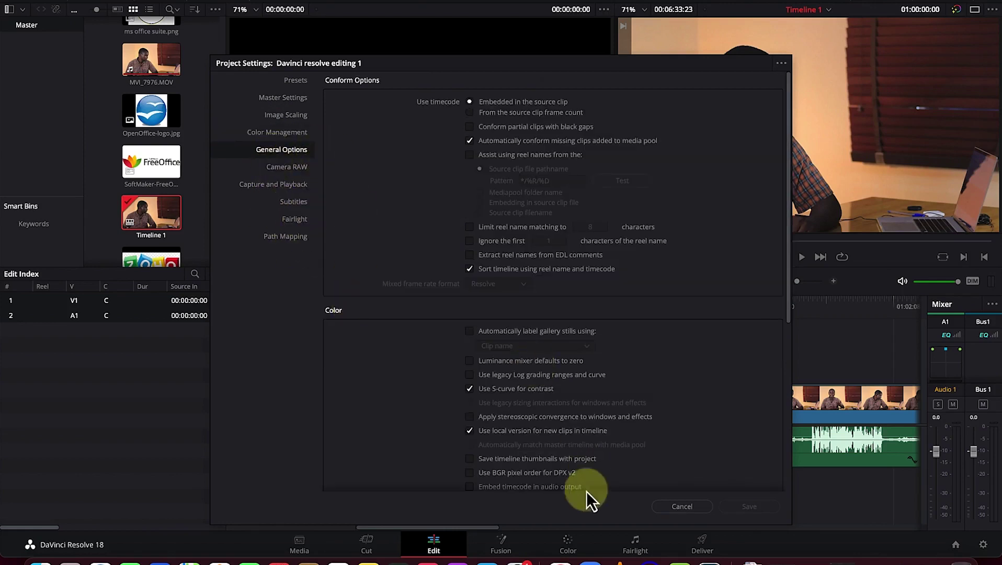
left_click(679, 505)
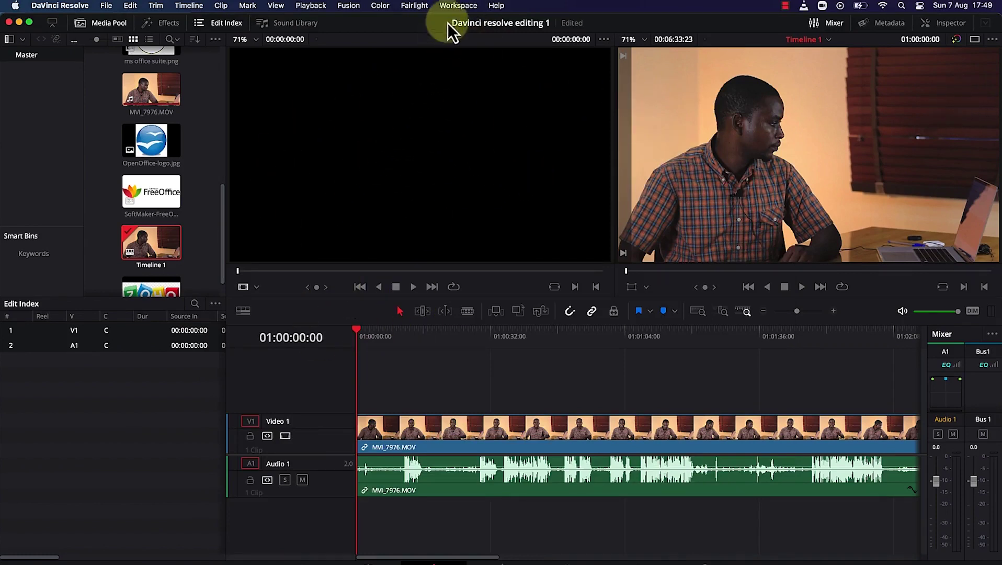
- Save the current workspace layout as a preset named "MY preset"
left_click(453, 7)
mouse_move(477, 102)
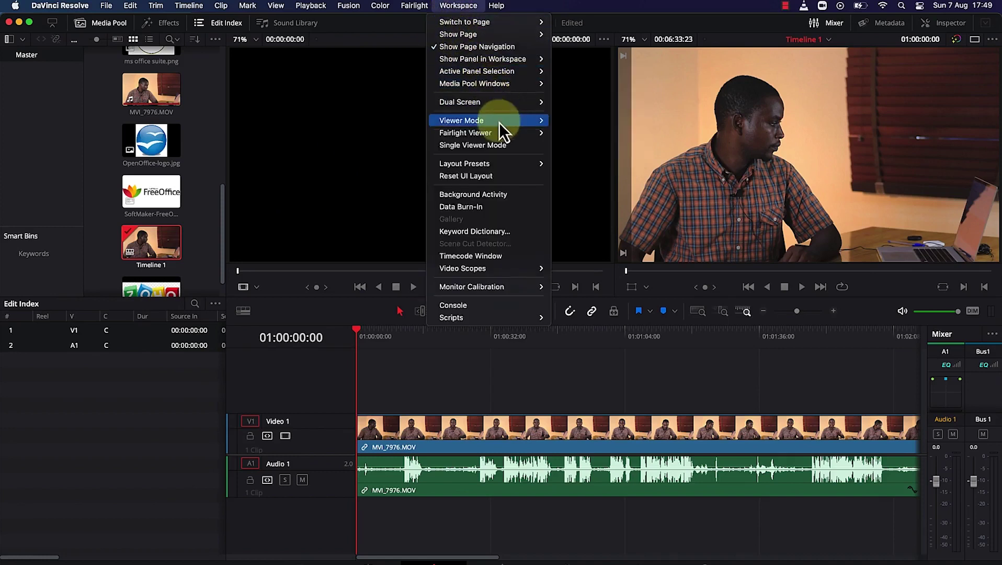
mouse_move(510, 164)
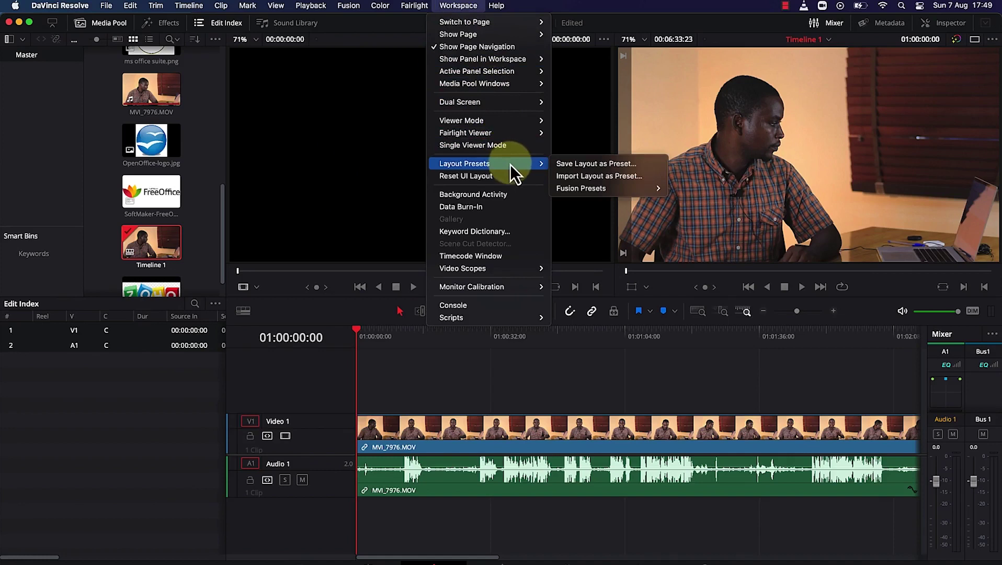
left_click(592, 168)
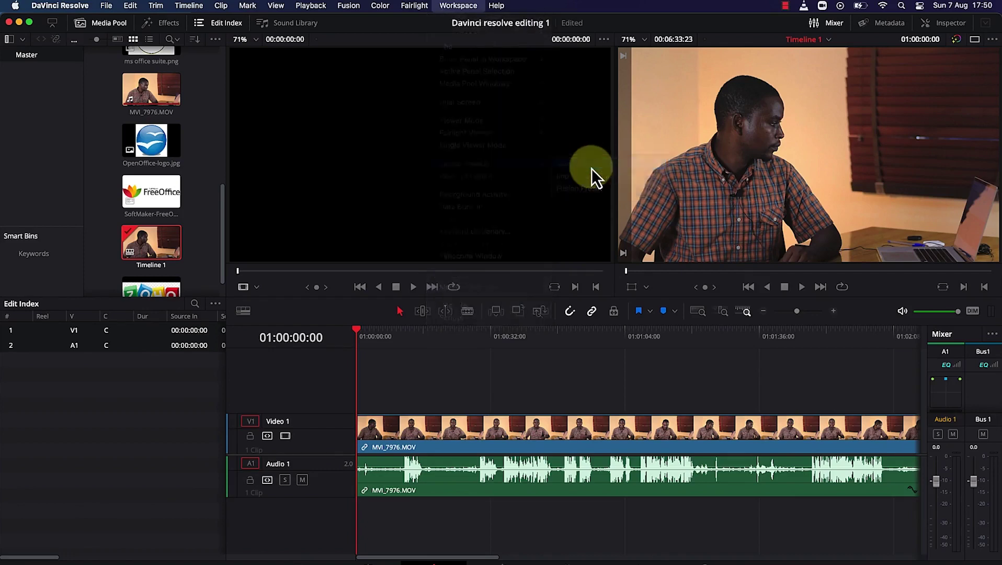
type("MY pres")
type("et")
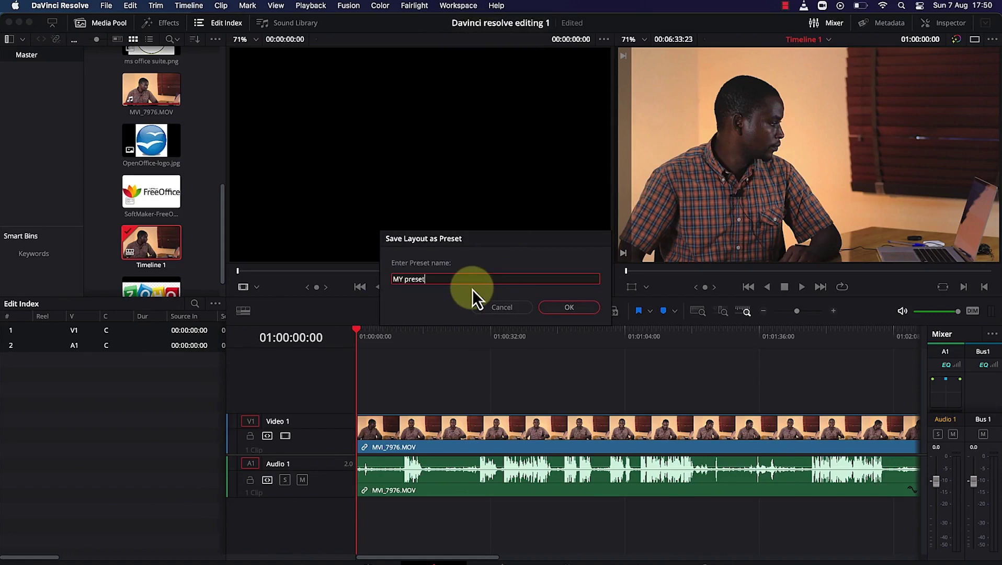
left_click(571, 309)
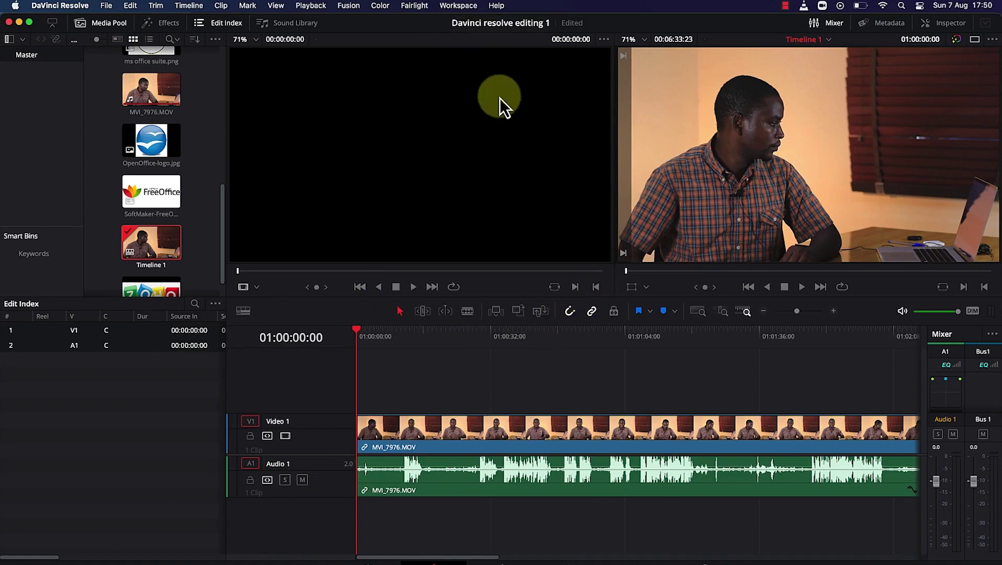
- Review the workspace commands for switching between pages and choosing which pages are shown, remaining on the Edit page
left_click(469, 10)
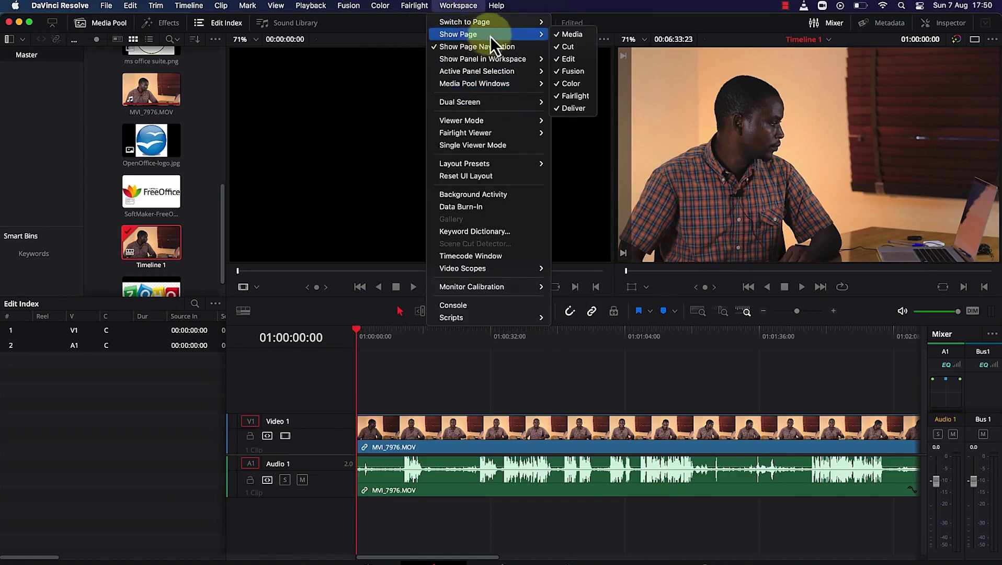
mouse_move(496, 25)
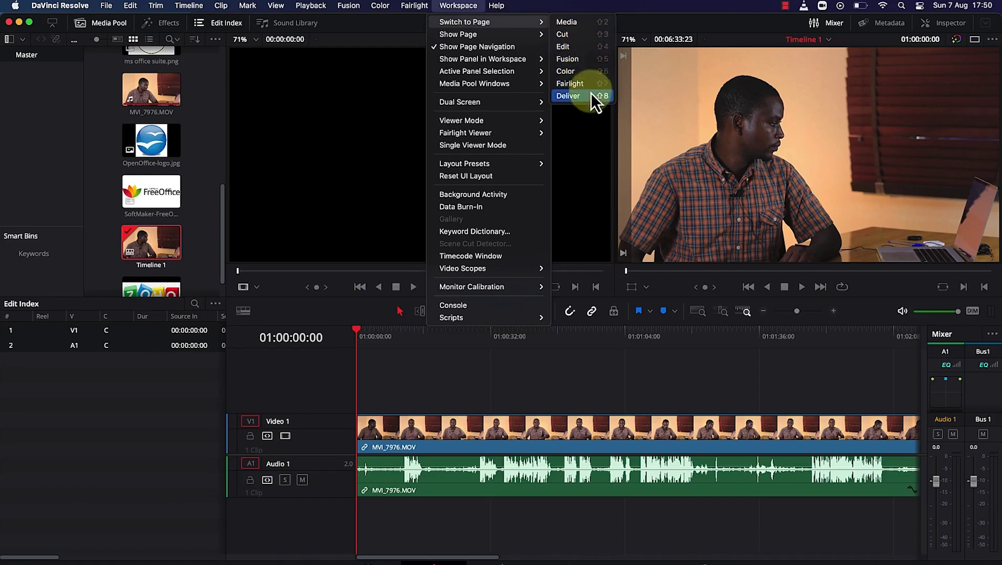
left_click(589, 5)
left_click(458, 6)
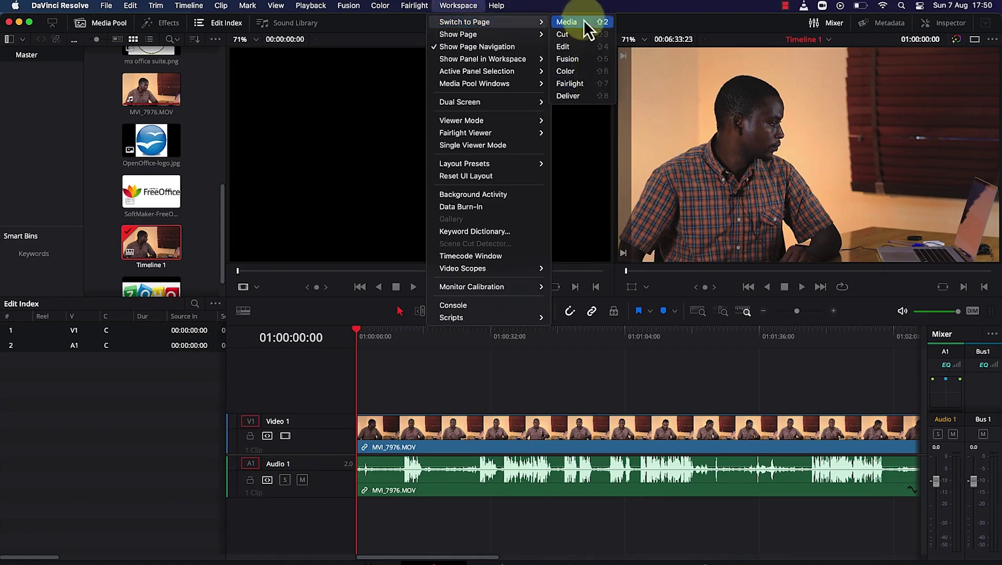
left_click(580, 47)
left_click(458, 6)
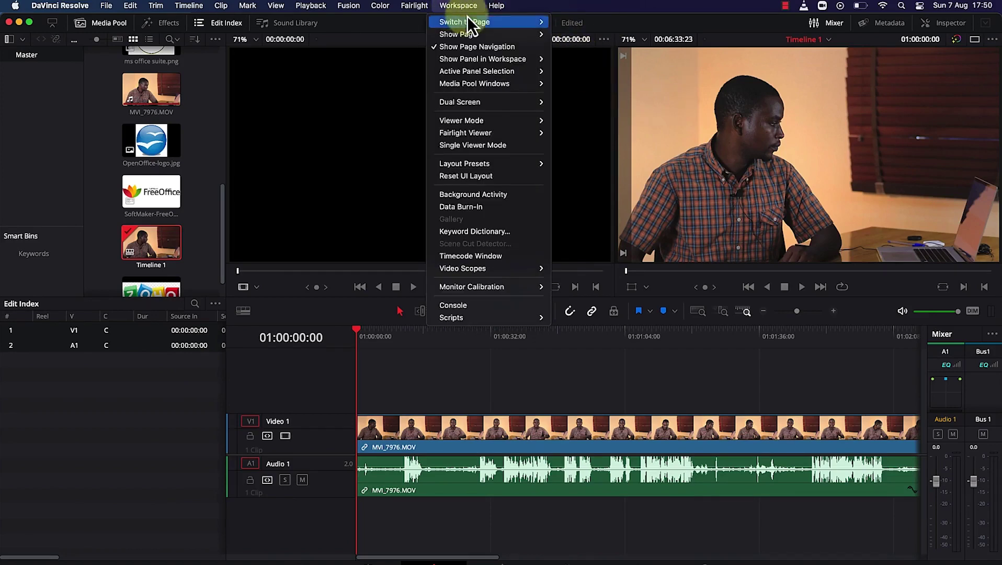
mouse_move(514, 24)
left_click(585, 50)
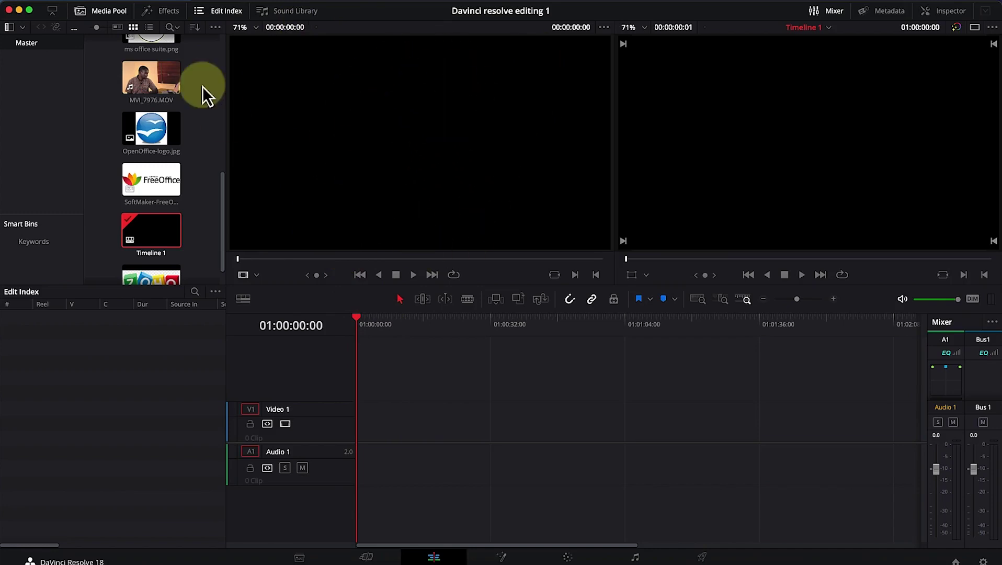
- Load MVI_7976.MOV into the source viewer and mark an in point at 00:01:41:09
left_click(166, 79)
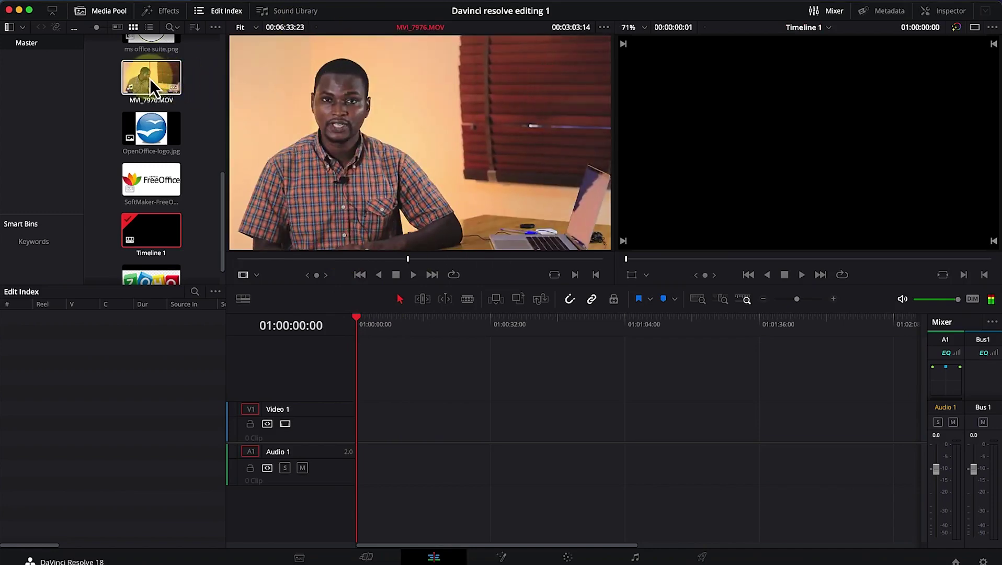
left_click(149, 79)
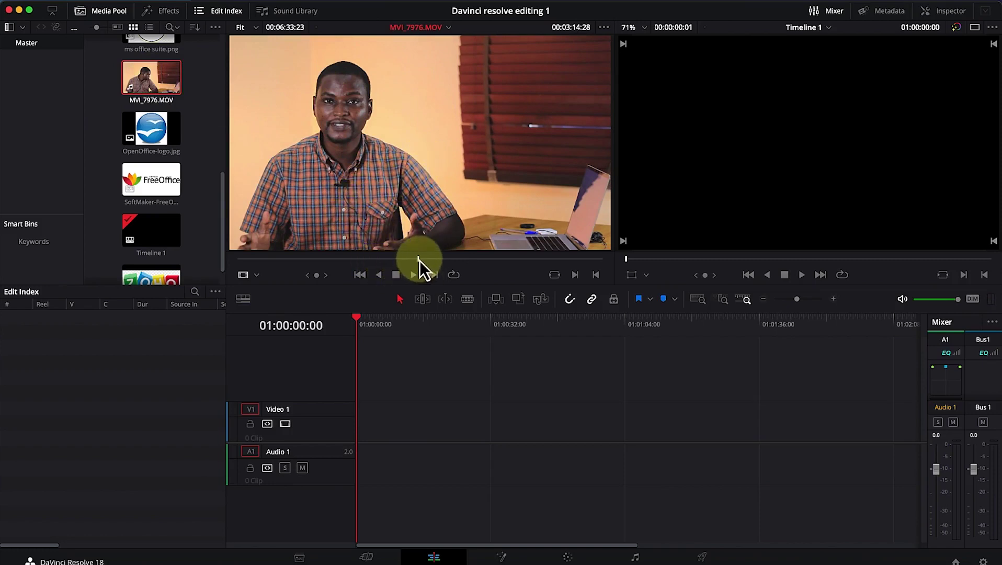
left_click_drag(418, 259, 332, 262)
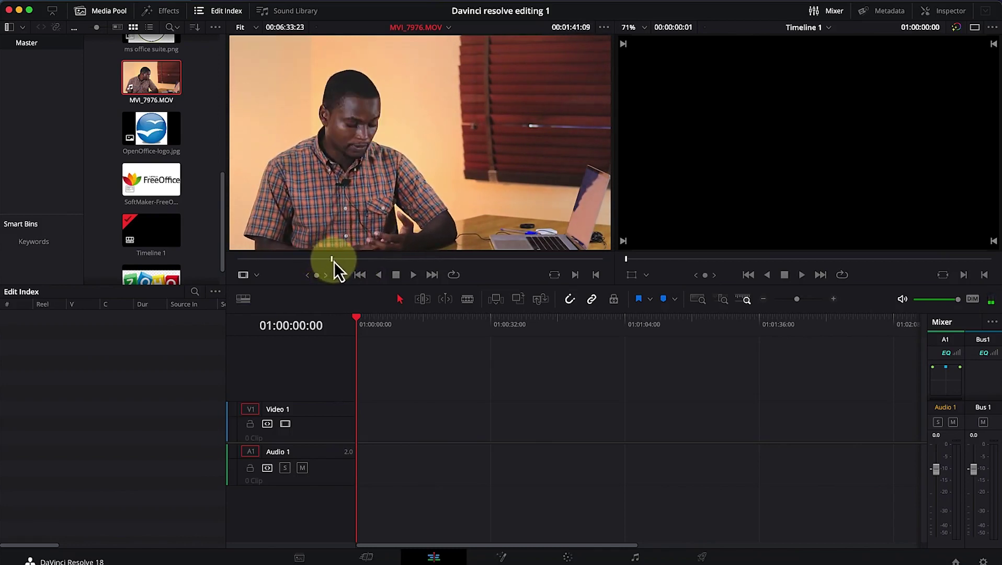
mouse_move(364, 246)
key("i")
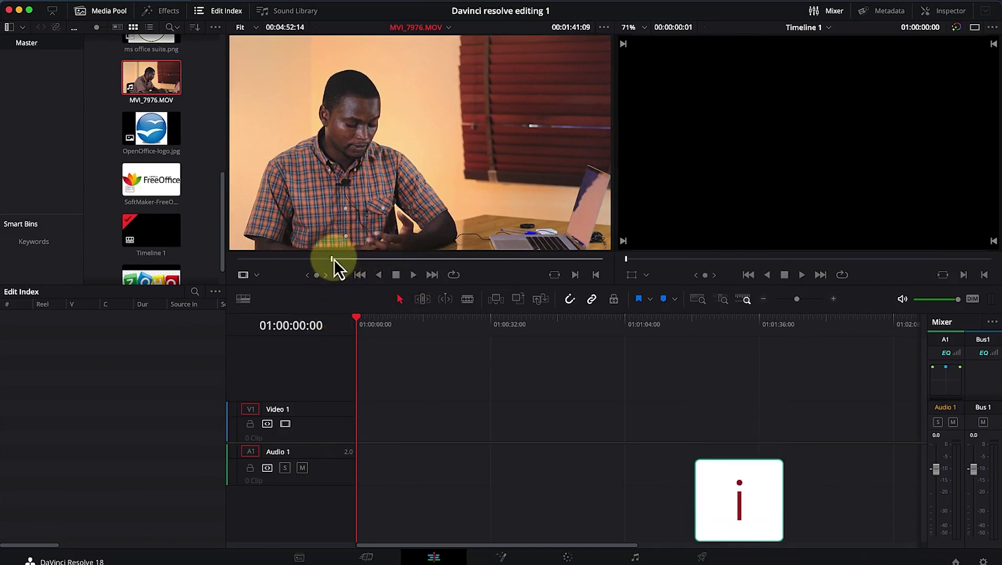
- Mark an out point at 00:03:12:10 and place the marked range at the start of Timeline 1
left_click_drag(333, 261, 416, 264)
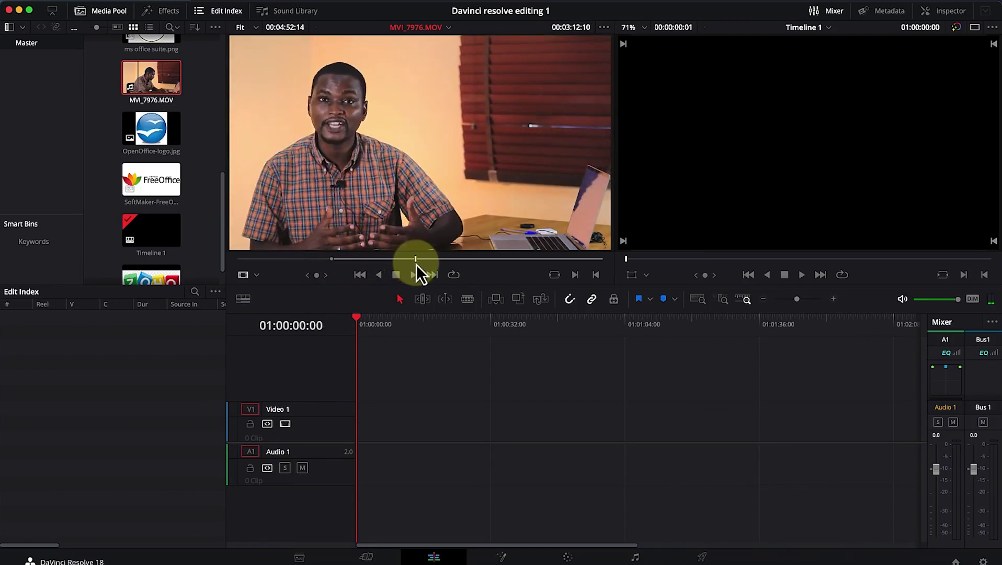
key("o")
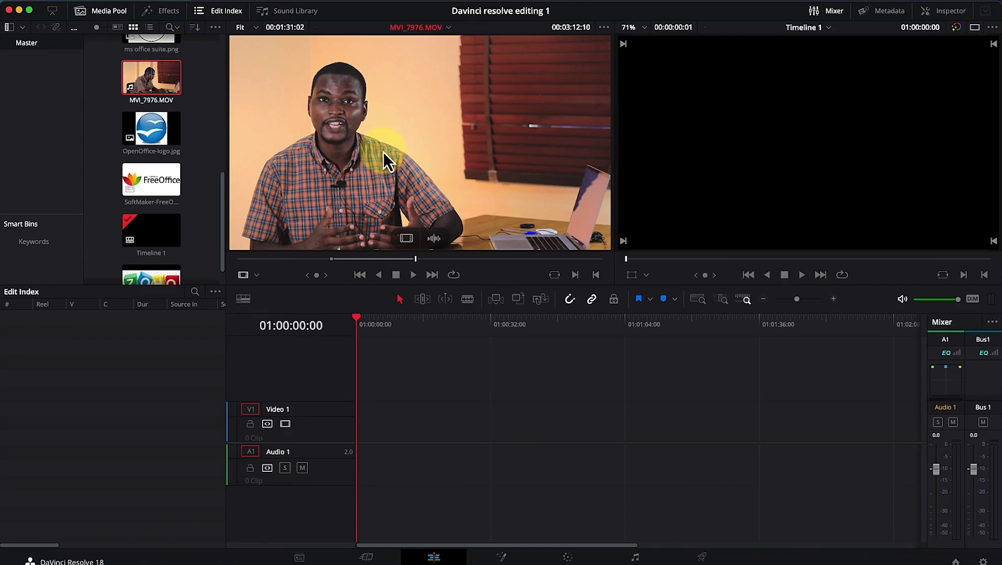
left_click_drag(383, 152, 358, 414)
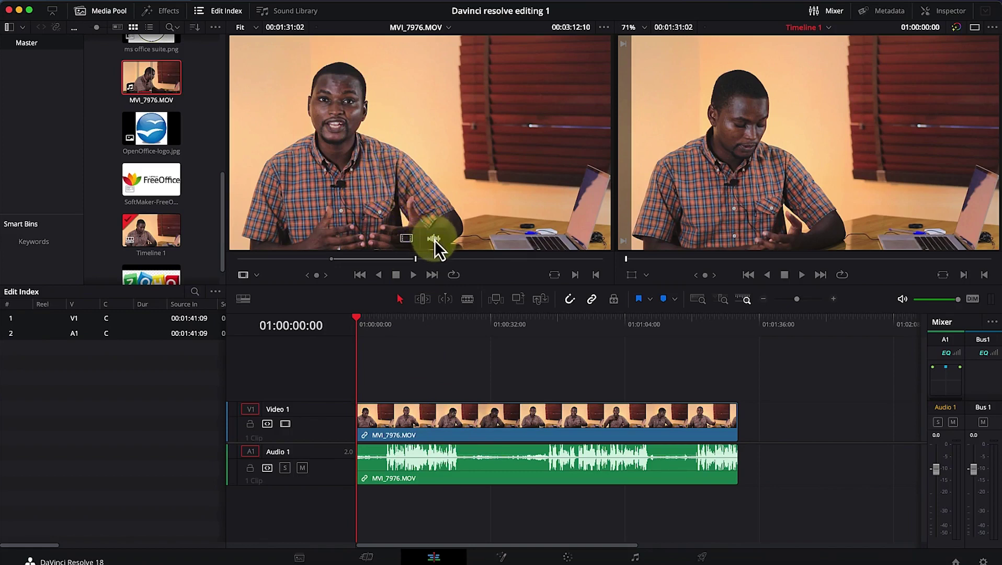
- Add only the marked range's audio directly after the clip on Audio 1, and only its video after that on Video 1
left_click_drag(435, 240, 449, 250)
left_click_drag(507, 309, 747, 449)
left_click(797, 300)
left_click_drag(797, 301, 790, 301)
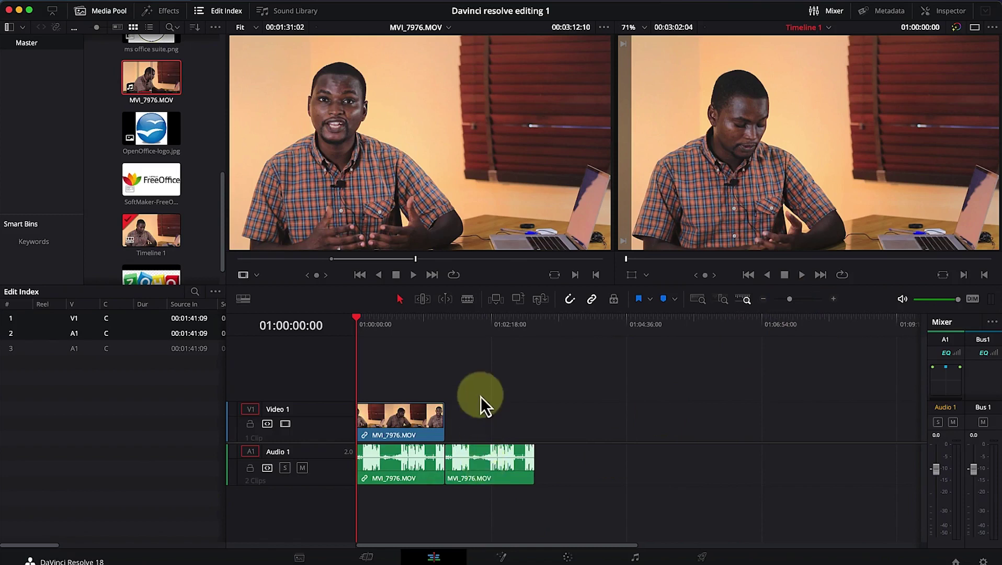
mouse_move(436, 210)
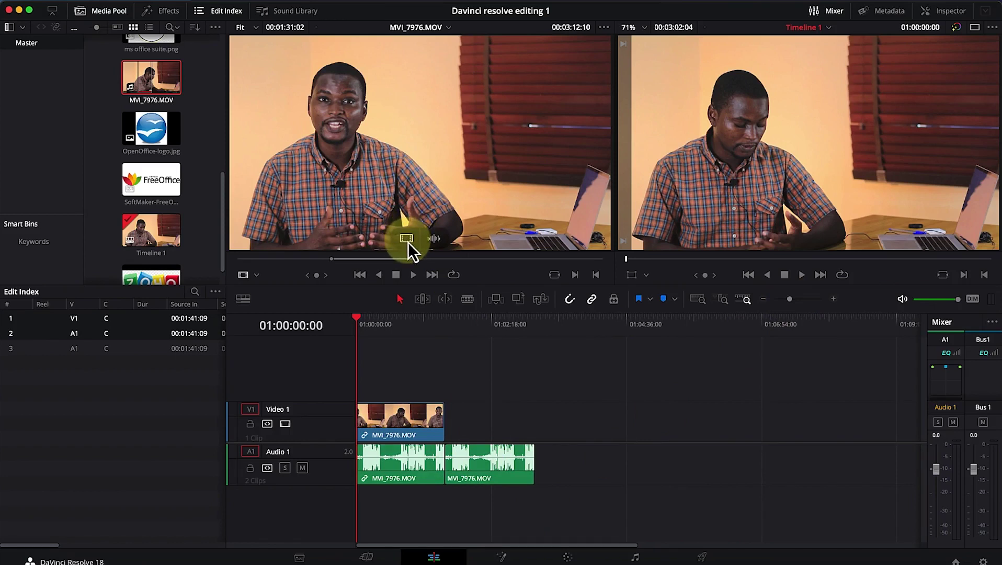
left_click_drag(408, 242, 588, 412)
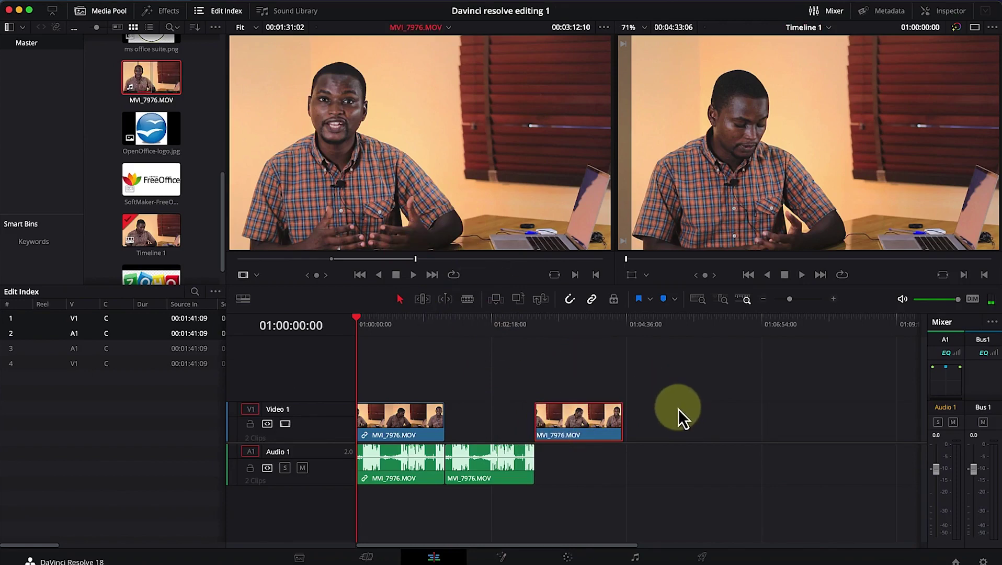
- Add the full MVI_7976.MOV clip from the media pool directly after the video-only clip on the timeline
left_click(161, 77)
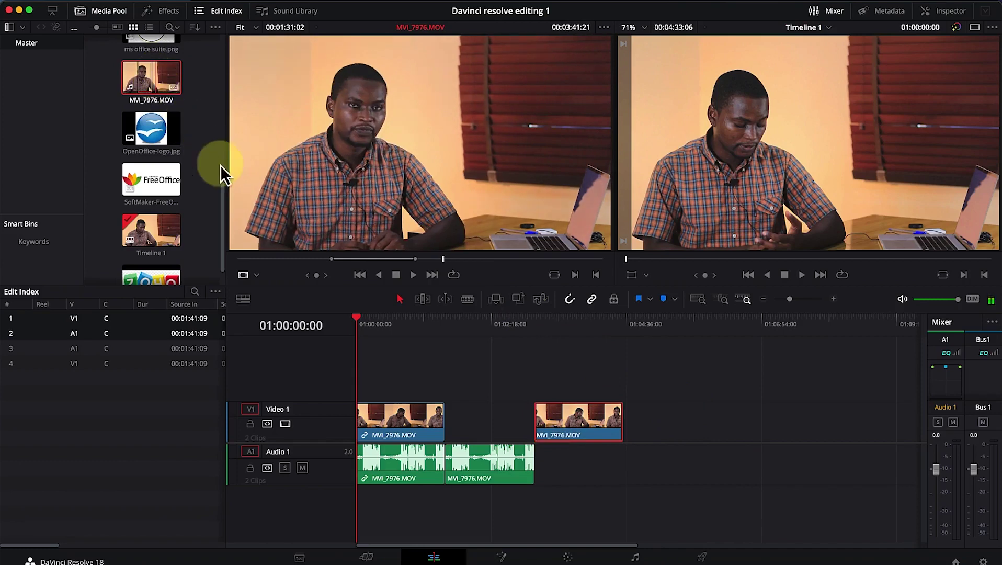
left_click_drag(151, 70, 636, 411)
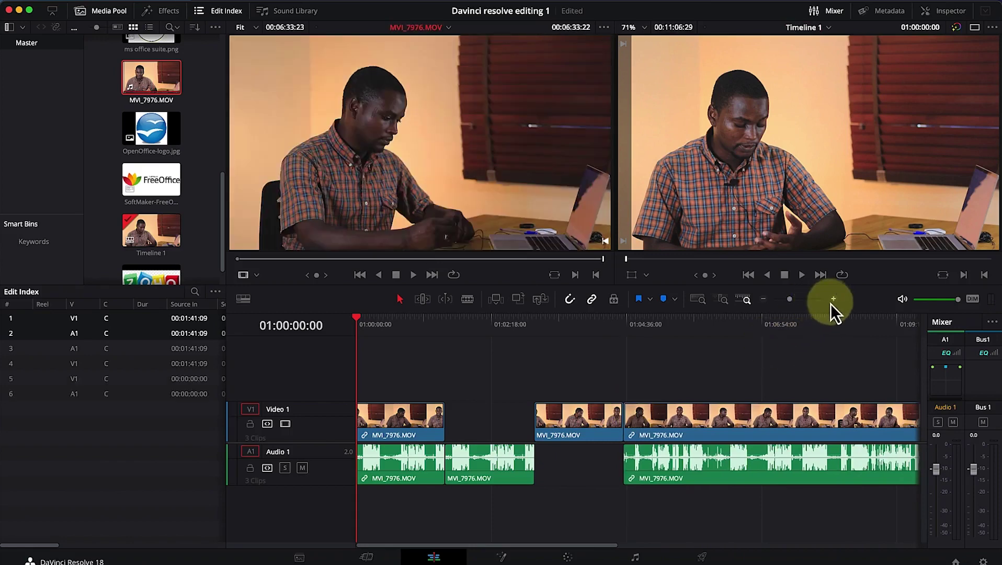
left_click_drag(792, 303, 784, 306)
left_click_drag(494, 380, 541, 492)
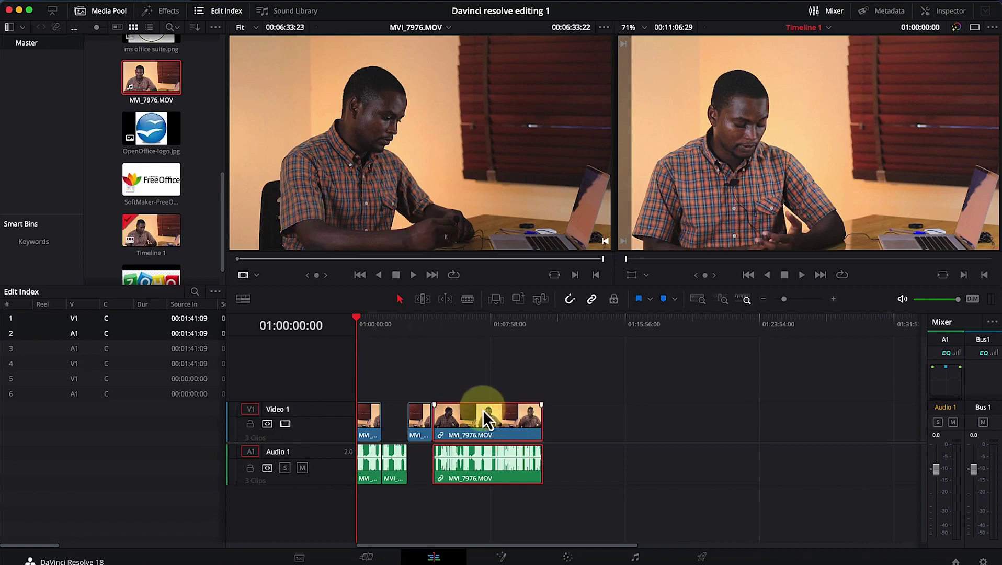
- Move the playhead to 01:06:28:04 and use Append at End to add the source clip from the source viewer to the timeline
left_click(135, 51)
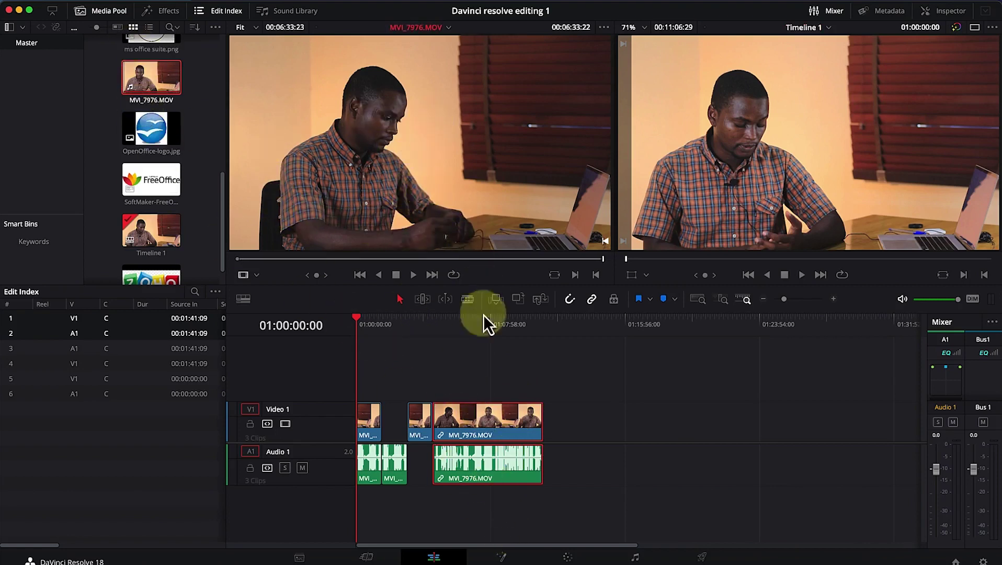
left_click_drag(357, 317, 465, 356)
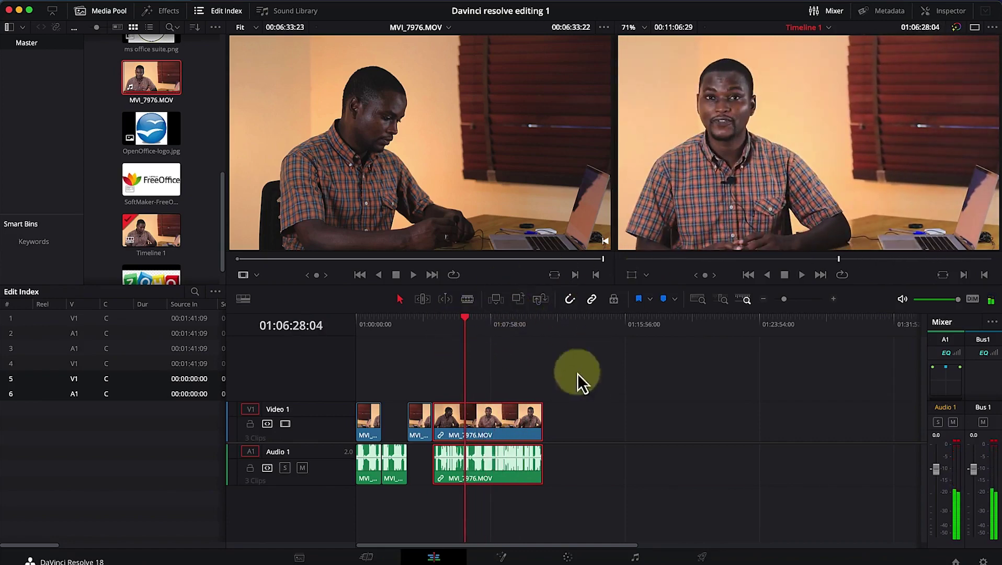
left_click(294, 111)
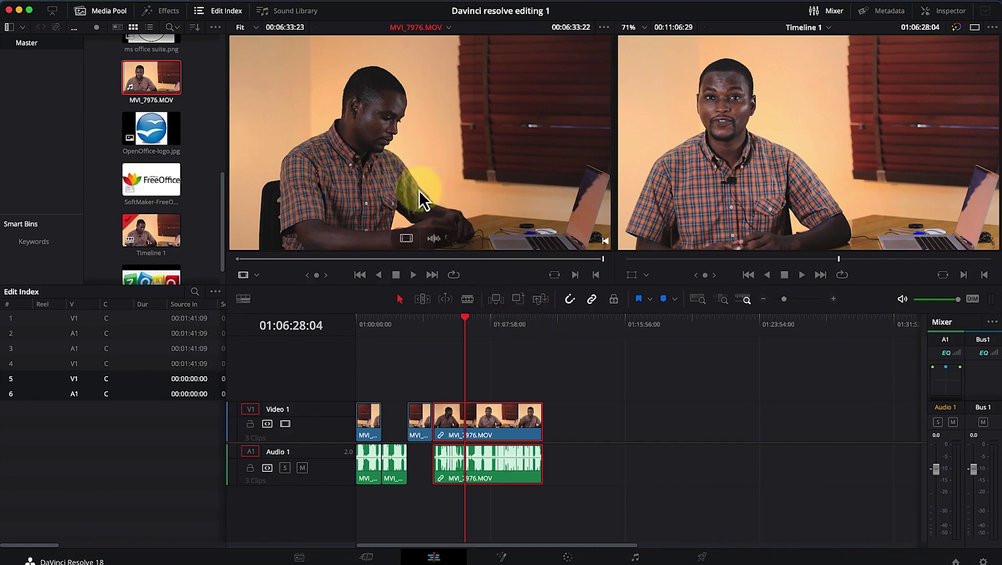
left_click_drag(414, 169, 934, 187)
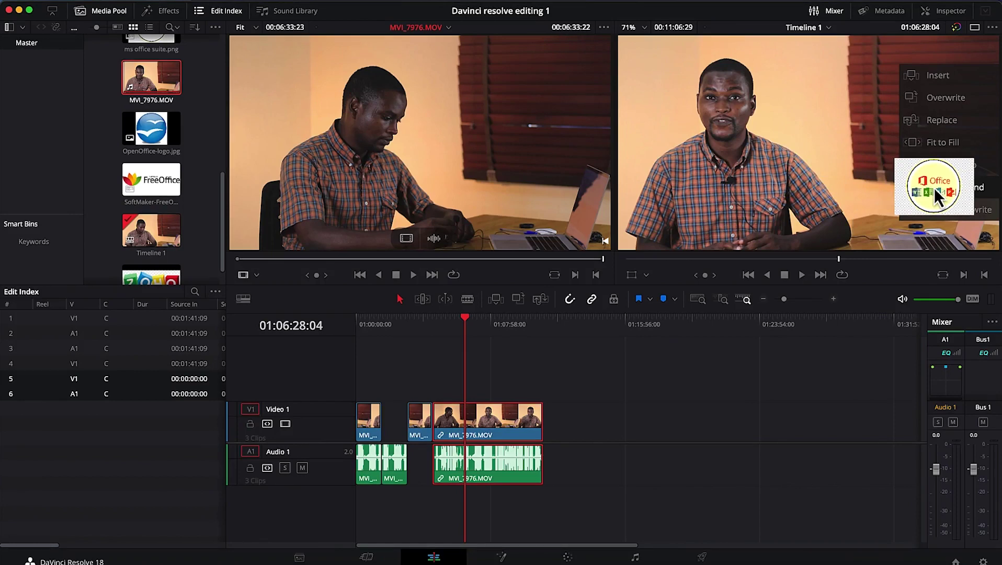
left_click_drag(934, 188, 935, 187)
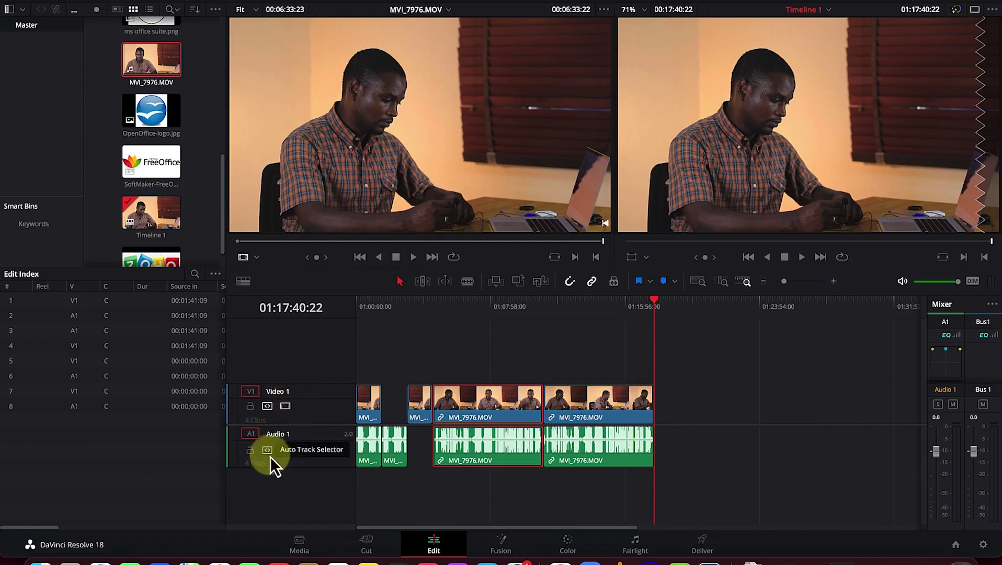
- Lock and unlock the Video 1 track, and review the commands for adding and deleting tracks
left_click(250, 408)
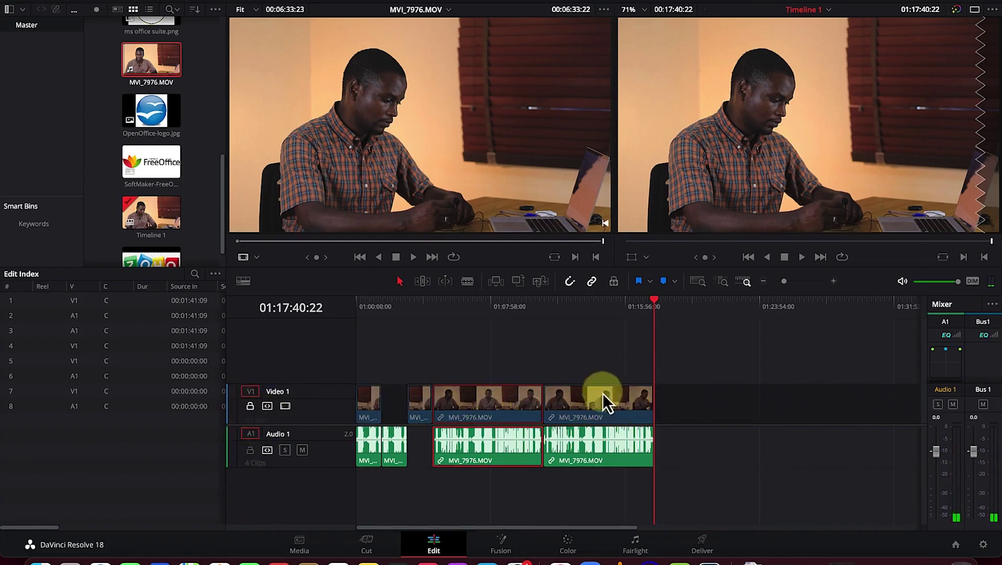
left_click(251, 407)
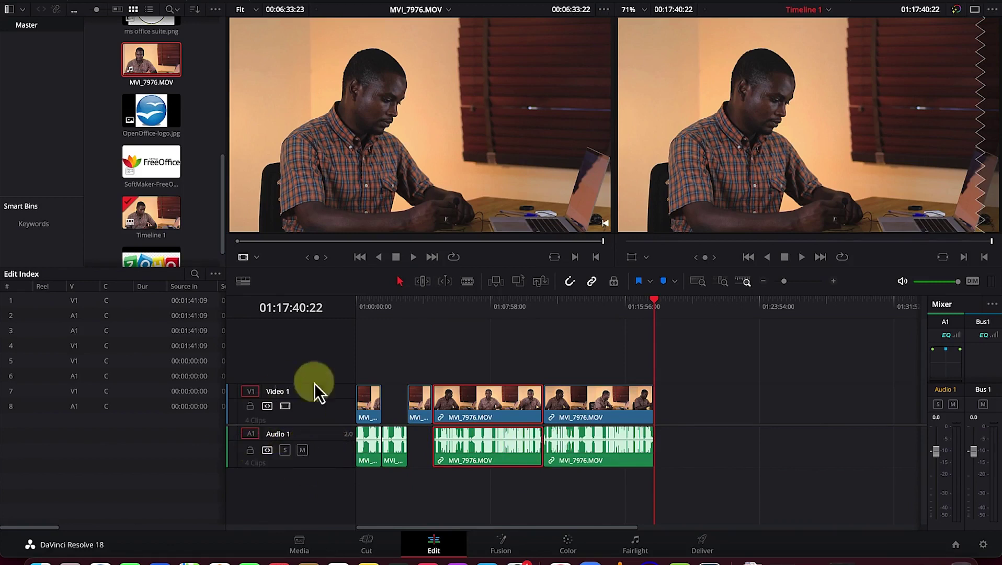
right_click(298, 485)
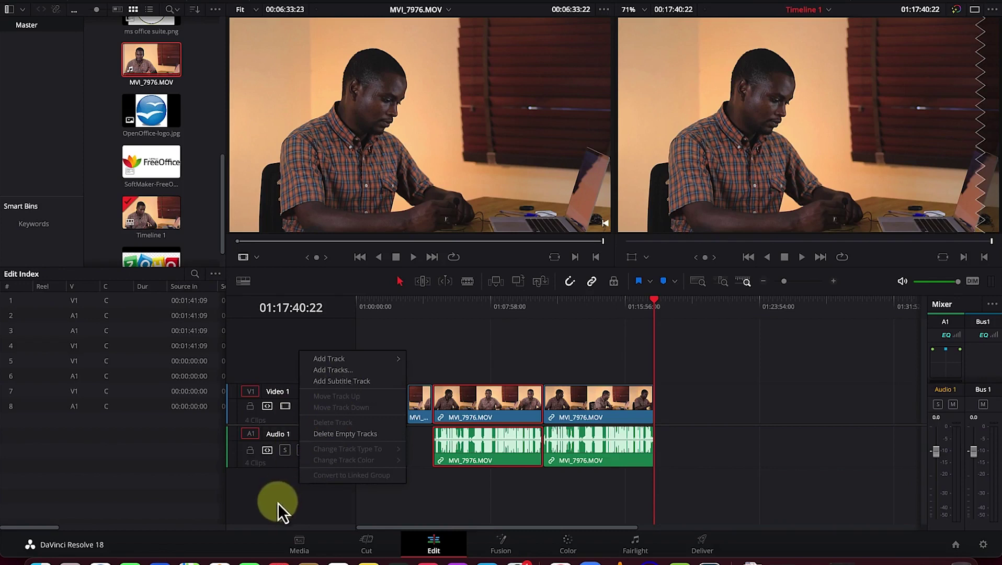
mouse_move(348, 358)
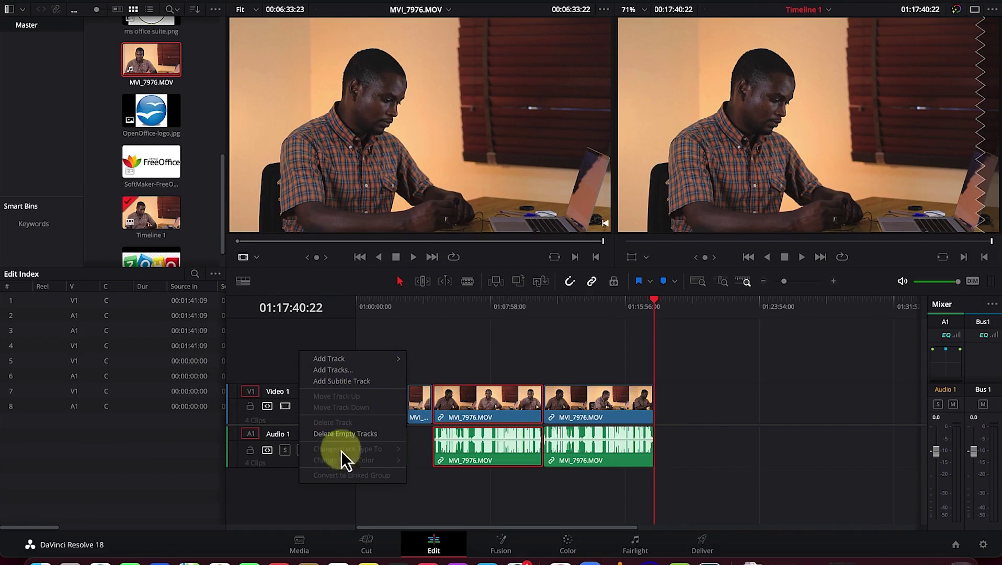
left_click(275, 506)
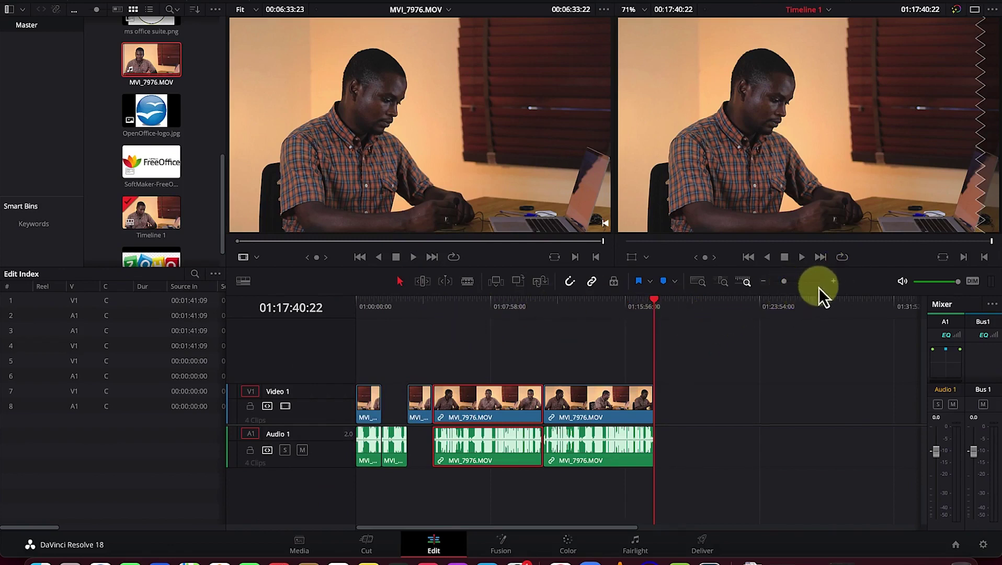
- Compare the timeline's full extent, detail and custom zoom modes, moving the playhead to 01:14:21:25
mouse_move(784, 283)
left_mouse_down()
mouse_move(763, 284)
mouse_move(784, 282)
left_mouse_up()
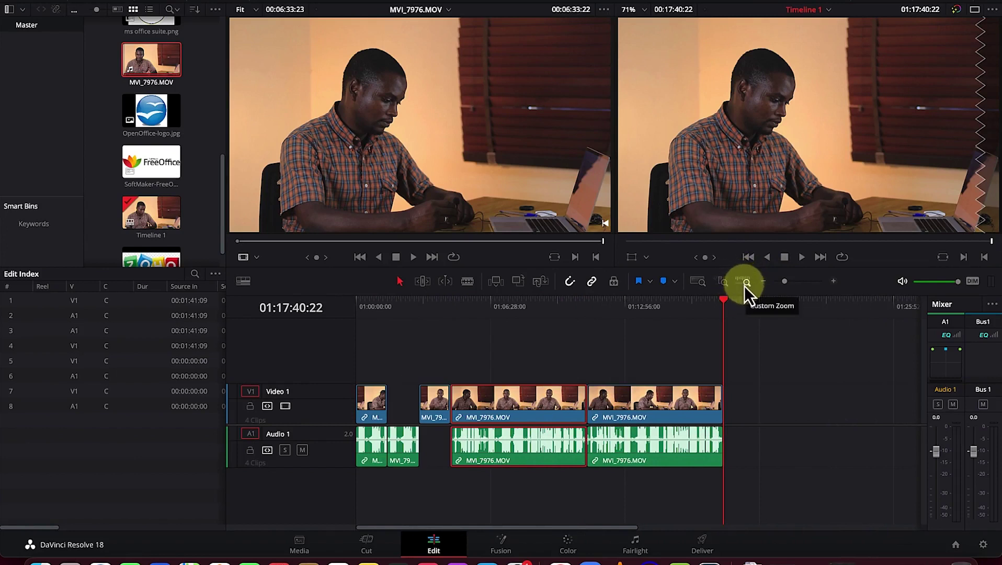
left_click(697, 282)
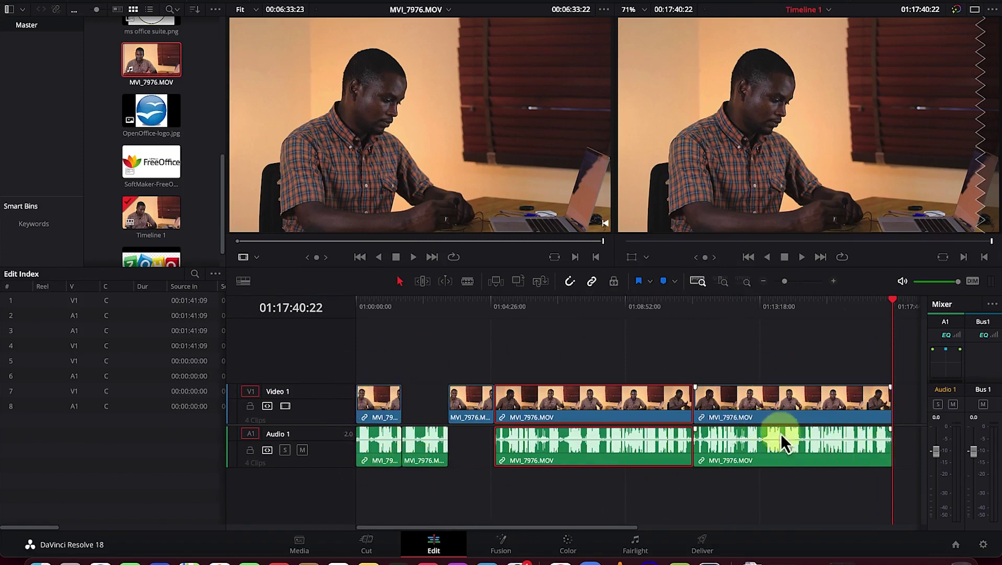
left_click(791, 303)
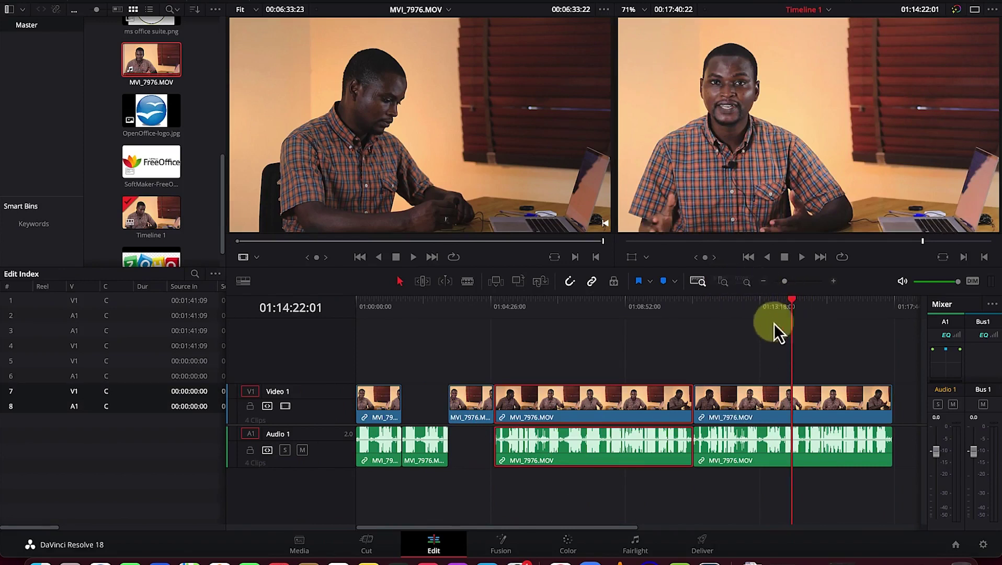
left_click(723, 283)
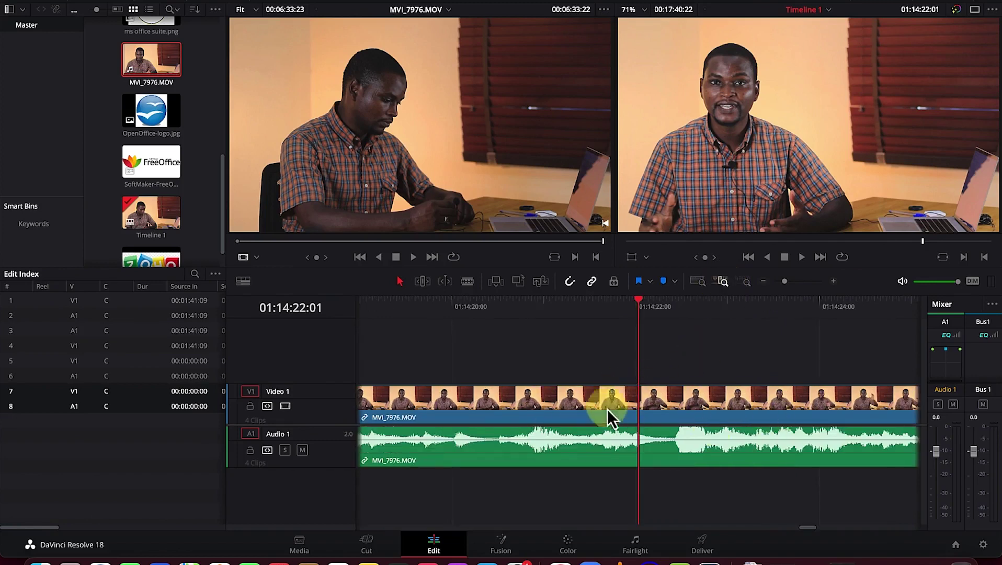
left_click_drag(640, 301, 621, 324)
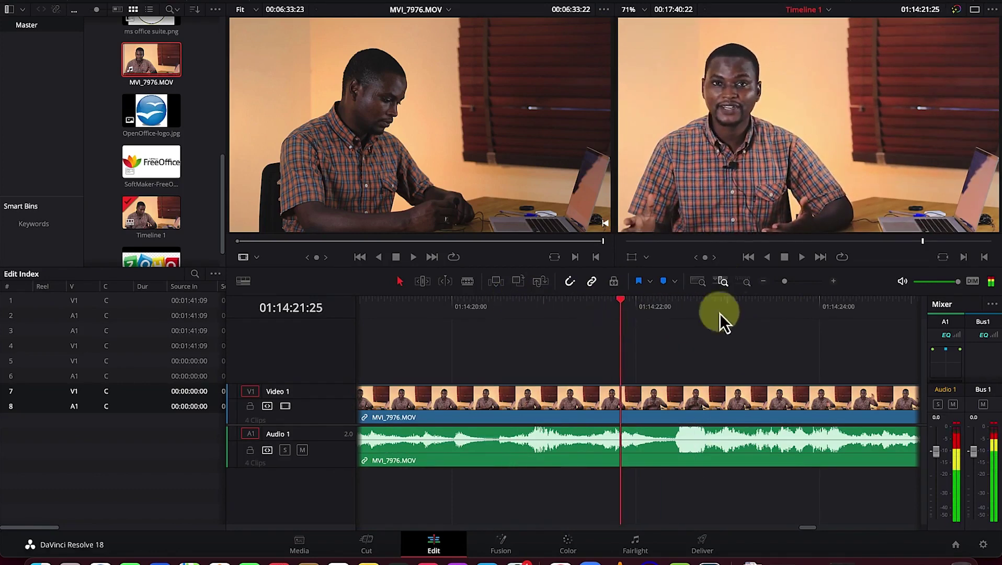
left_click(745, 283)
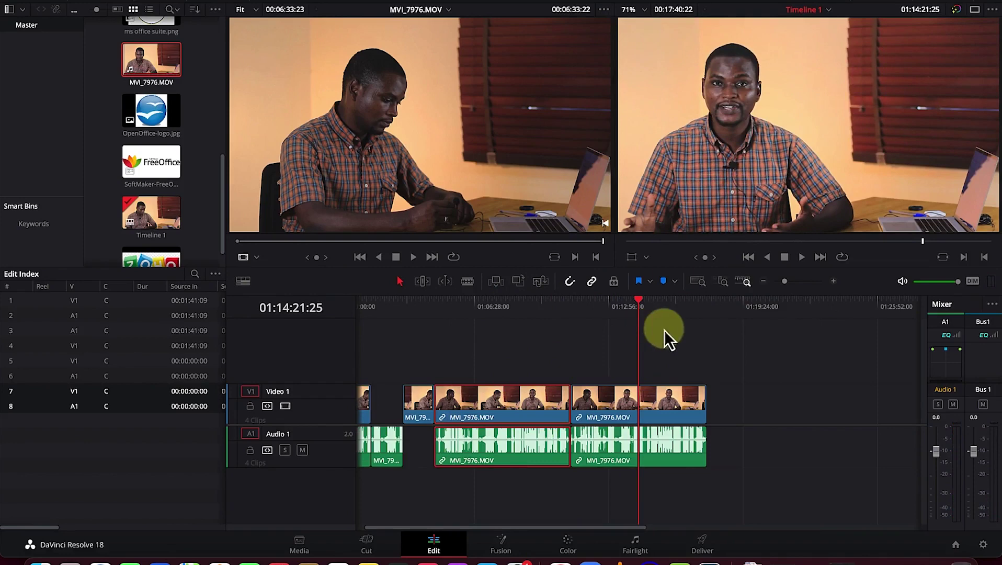
- Add a marker to the timeline ruler with the playhead at 01:14:50:25
left_click(664, 281)
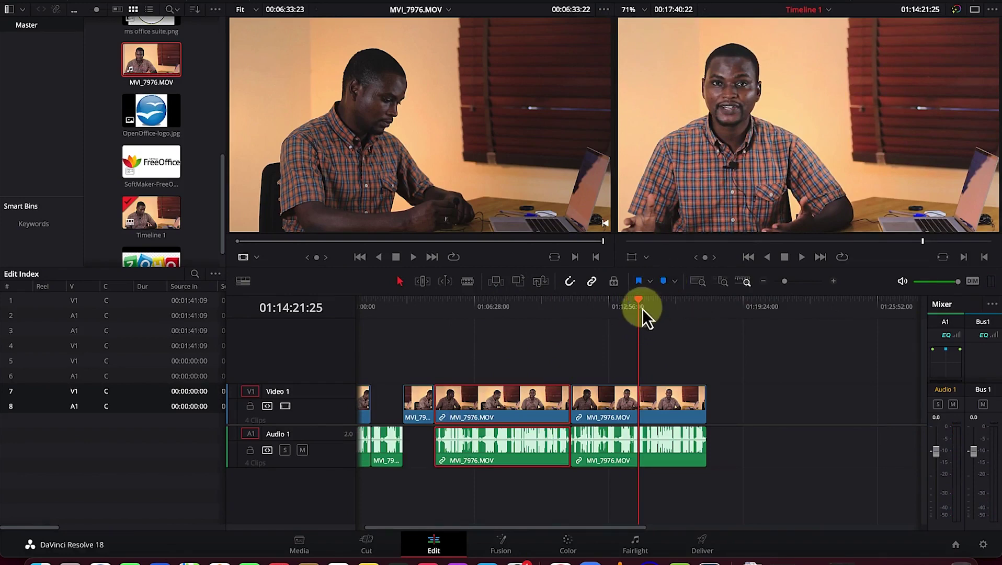
mouse_move(642, 302)
left_mouse_down()
mouse_move(654, 302)
mouse_move(649, 310)
left_mouse_up()
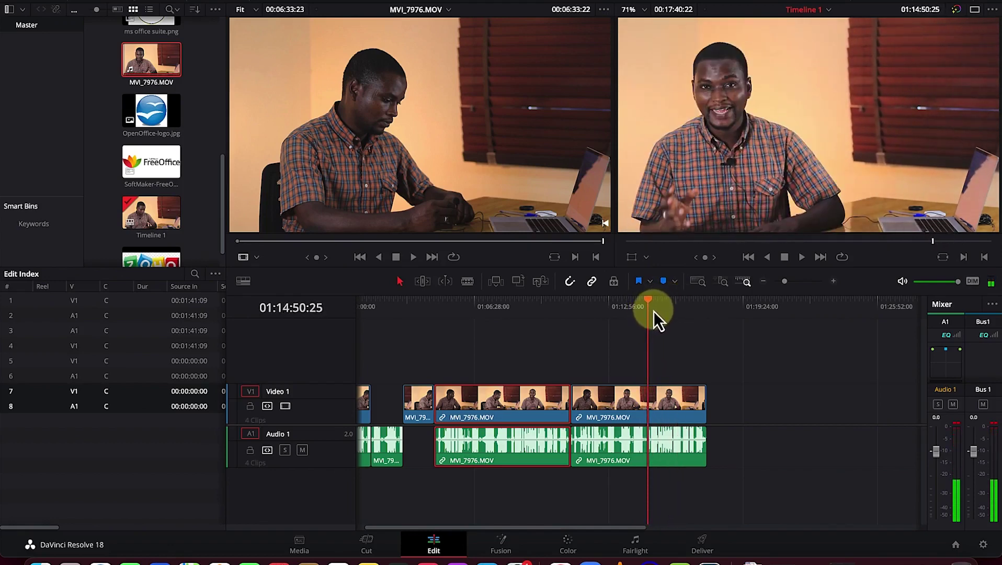
left_click(665, 282)
mouse_move(644, 317)
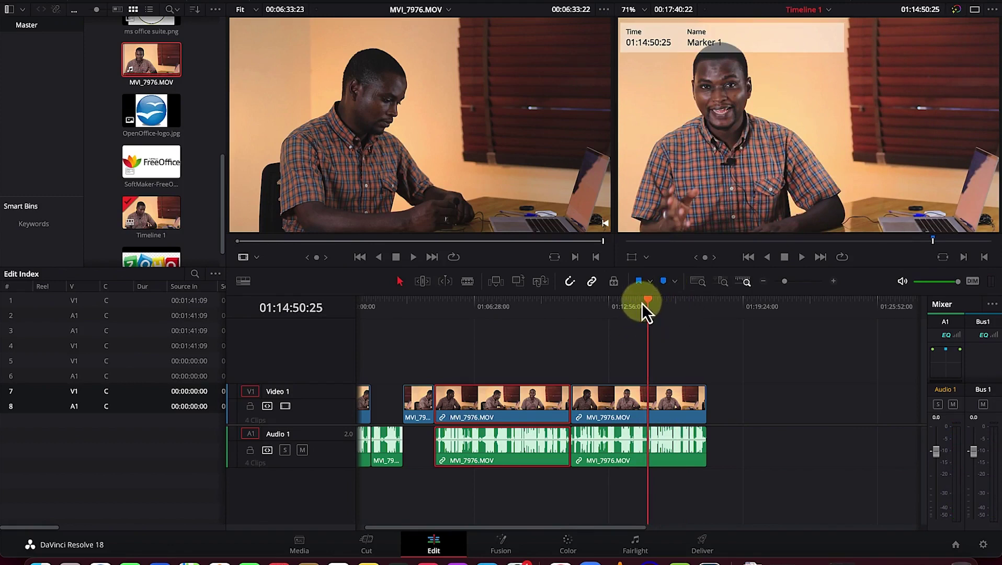
- Add the note "Colour, Text" to the timeline marker and change its color to pink
double_click(649, 313)
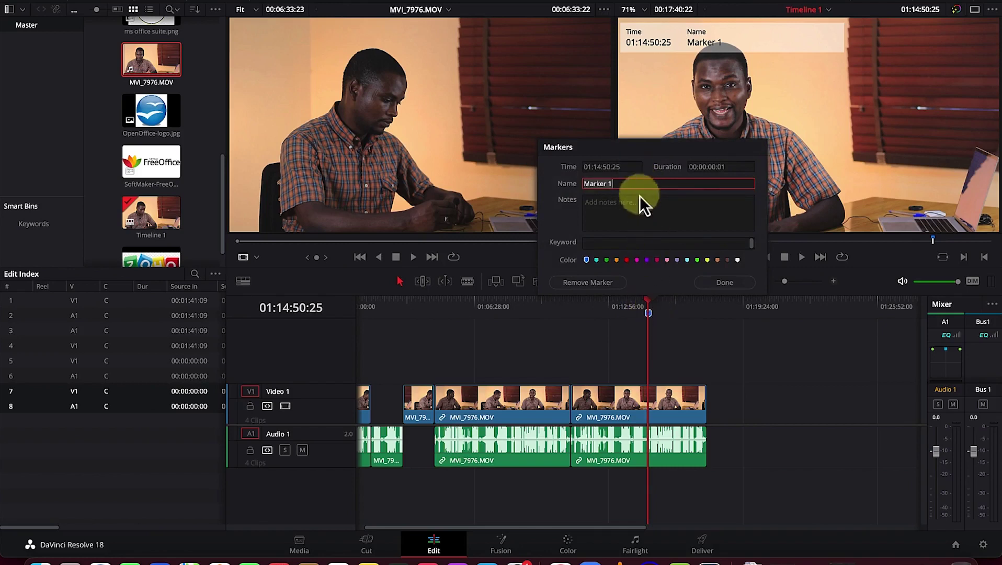
left_click(653, 208)
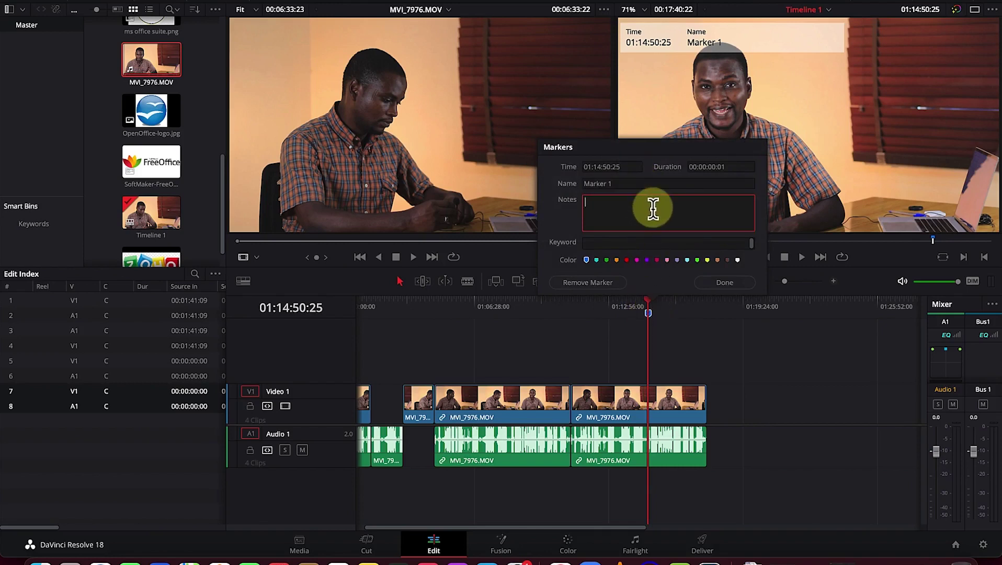
type("Colour, Text")
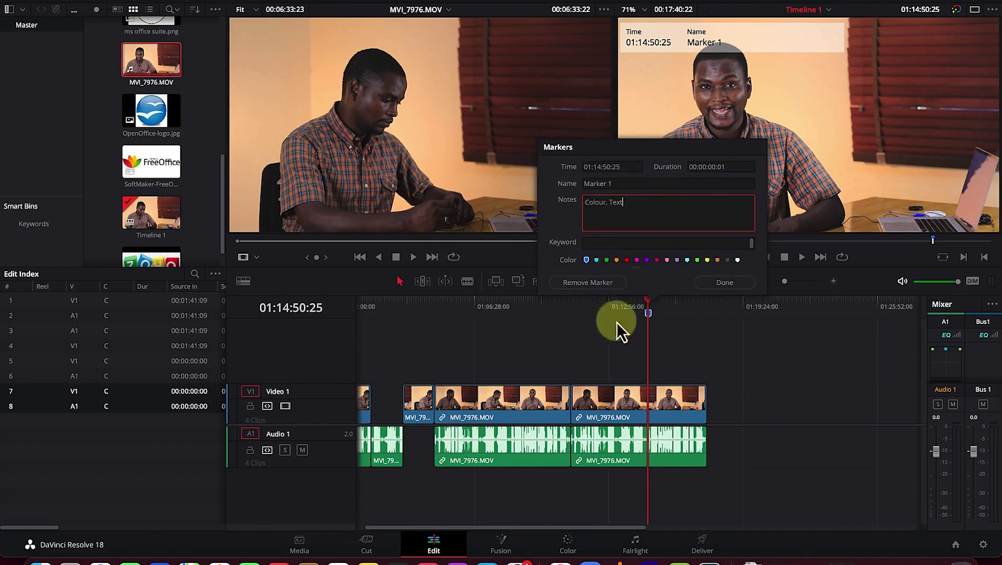
left_click(637, 260)
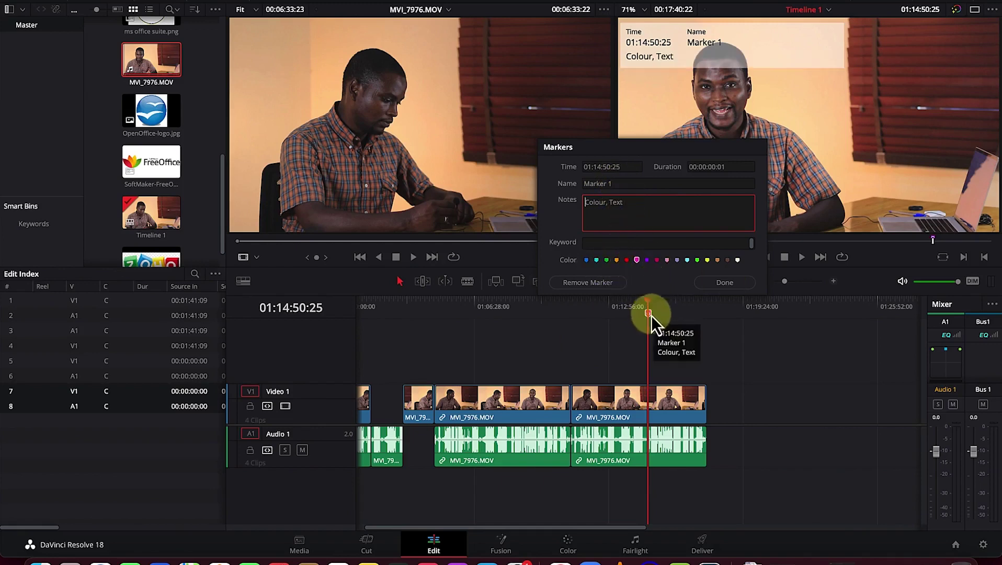
left_click(725, 282)
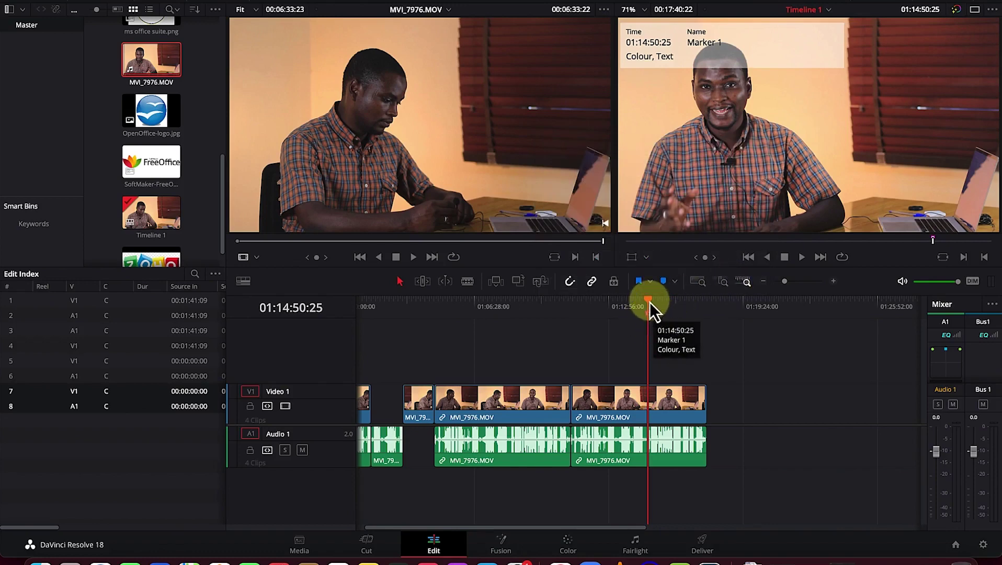
- Flag the last MVI_7976.MOV clip in blue with the playhead at 01:13:28:11, and remove the flag again through its settings
mouse_move(650, 301)
left_mouse_down()
mouse_move(607, 300)
mouse_move(640, 302)
mouse_move(619, 302)
left_mouse_up()
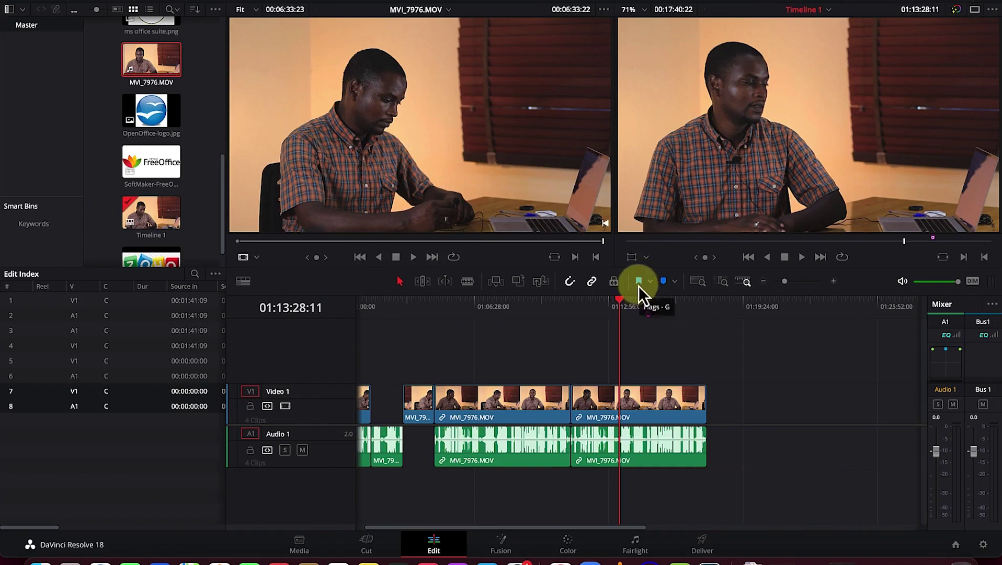
left_click(644, 408)
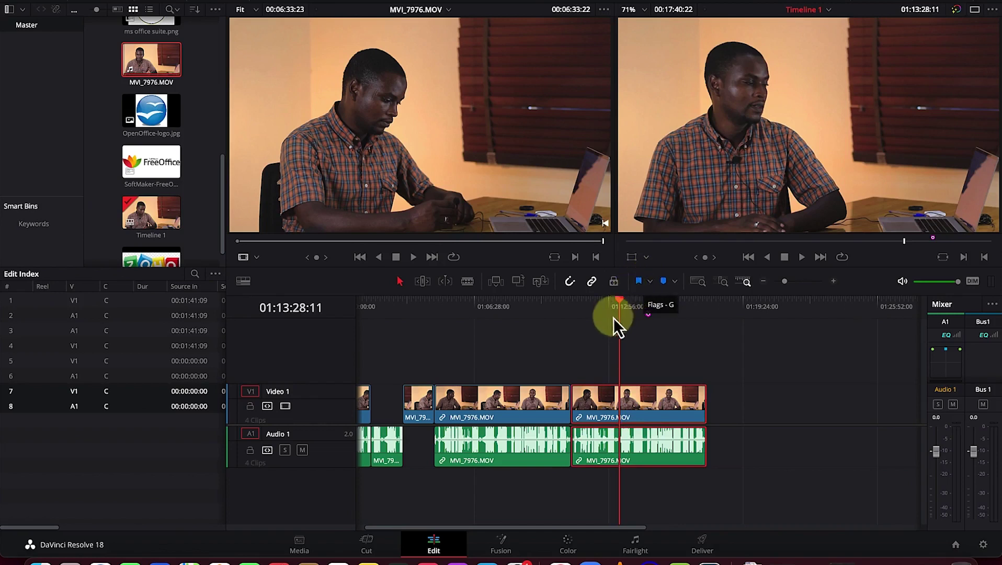
left_click(643, 282)
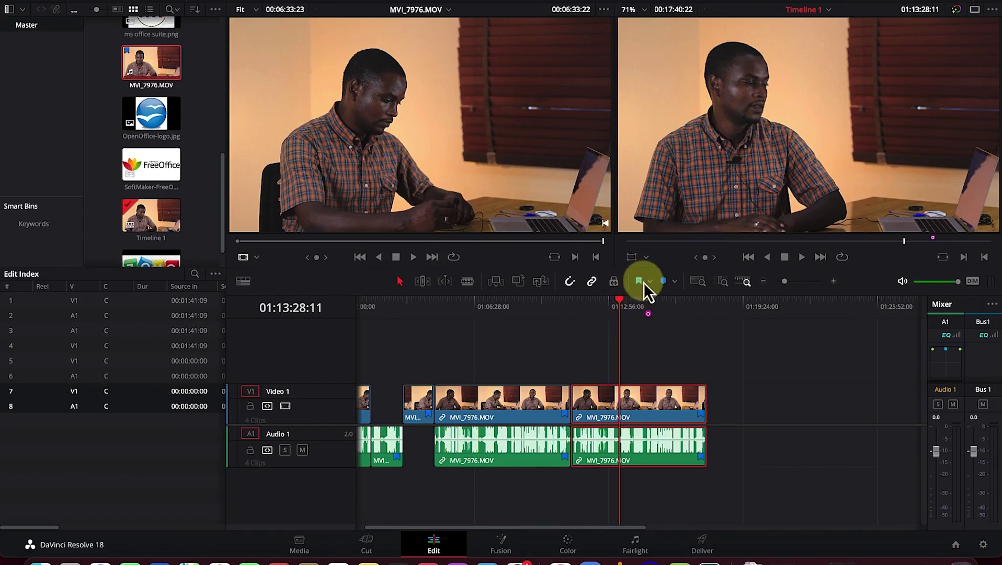
double_click(699, 414)
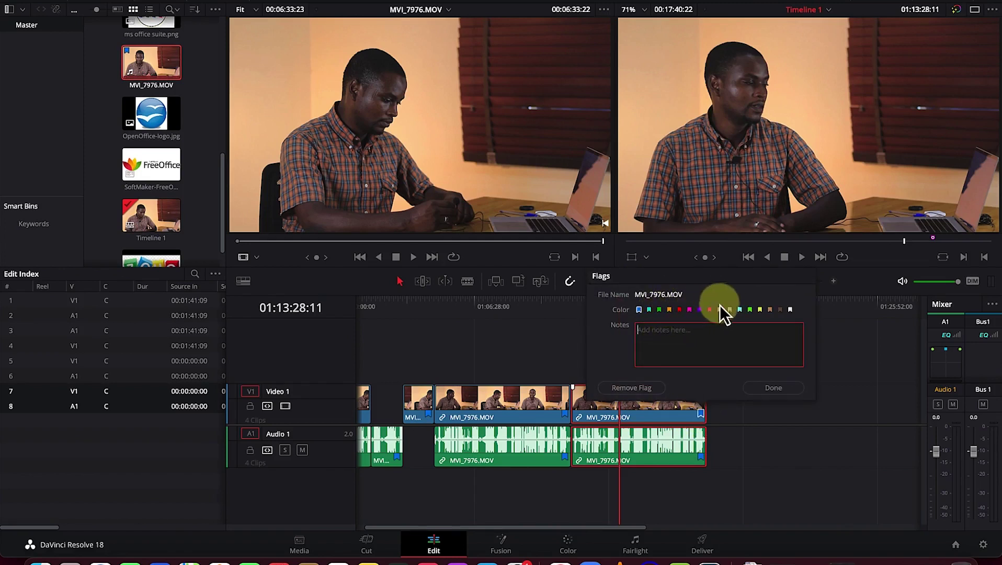
left_click(641, 390)
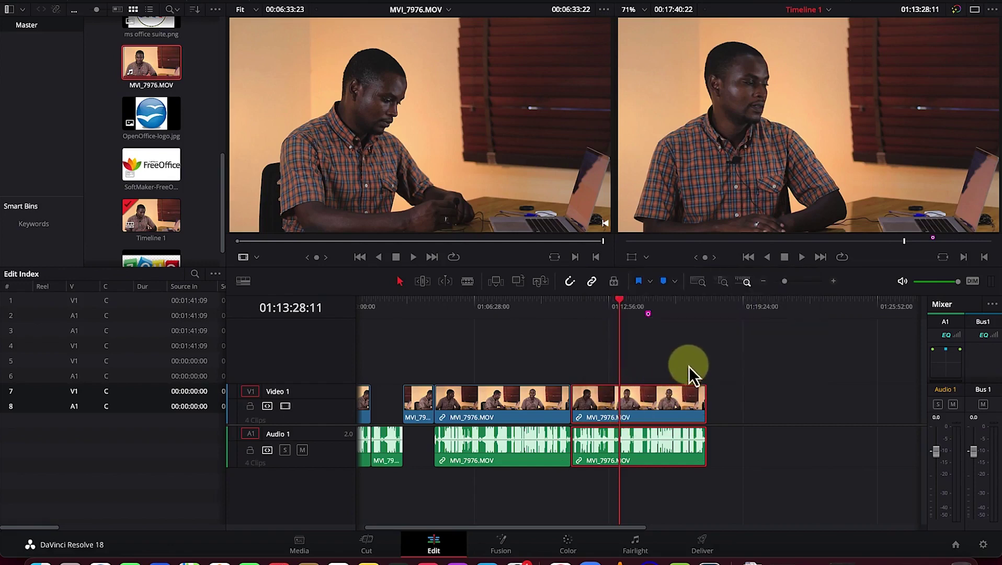
- Move the playhead to 01:13:12:06 and test shifting the last clip along the tracks with snapping off and on
mouse_move(620, 302)
left_mouse_down()
mouse_move(567, 302)
mouse_move(614, 303)
left_mouse_up()
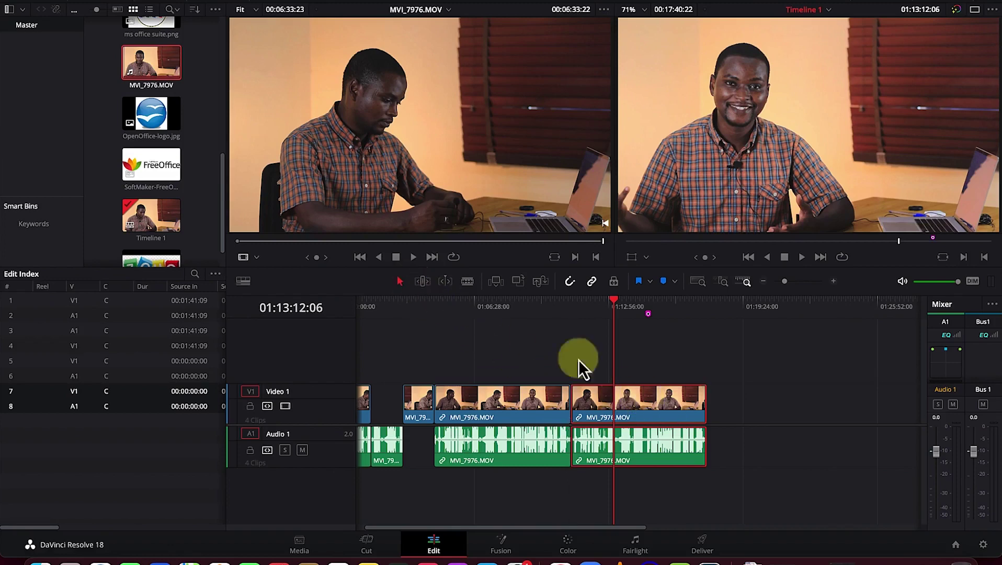
mouse_move(658, 404)
left_mouse_down()
mouse_move(698, 403)
mouse_move(654, 406)
mouse_move(676, 402)
left_mouse_up()
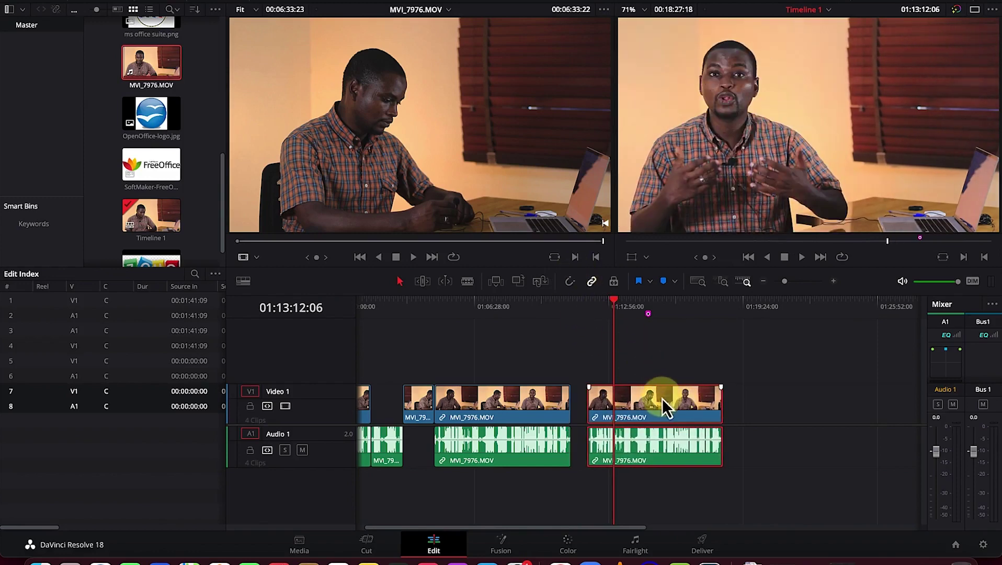
mouse_move(660, 398)
left_mouse_down()
mouse_move(634, 399)
mouse_move(653, 397)
left_mouse_up()
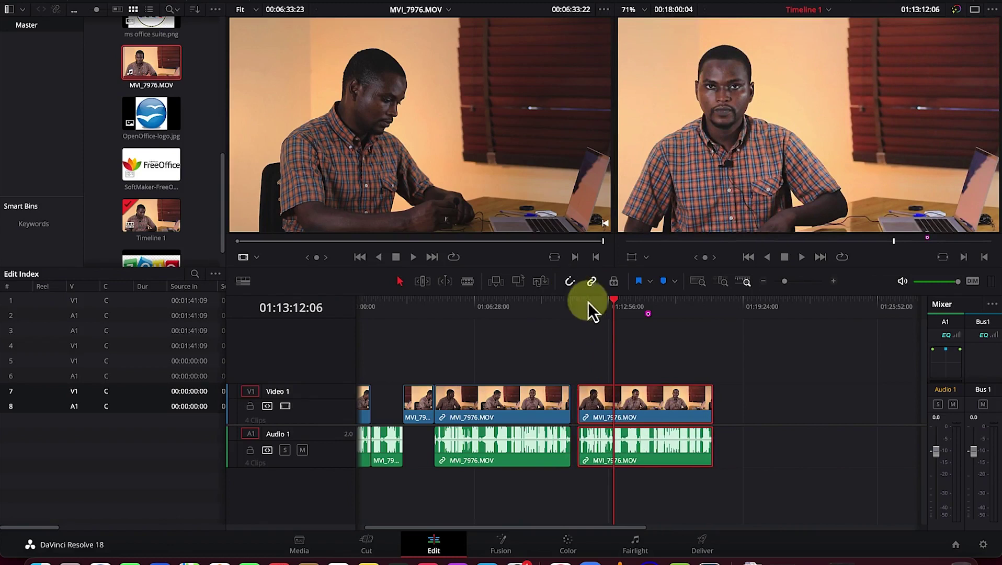
left_click_drag(652, 396, 663, 394)
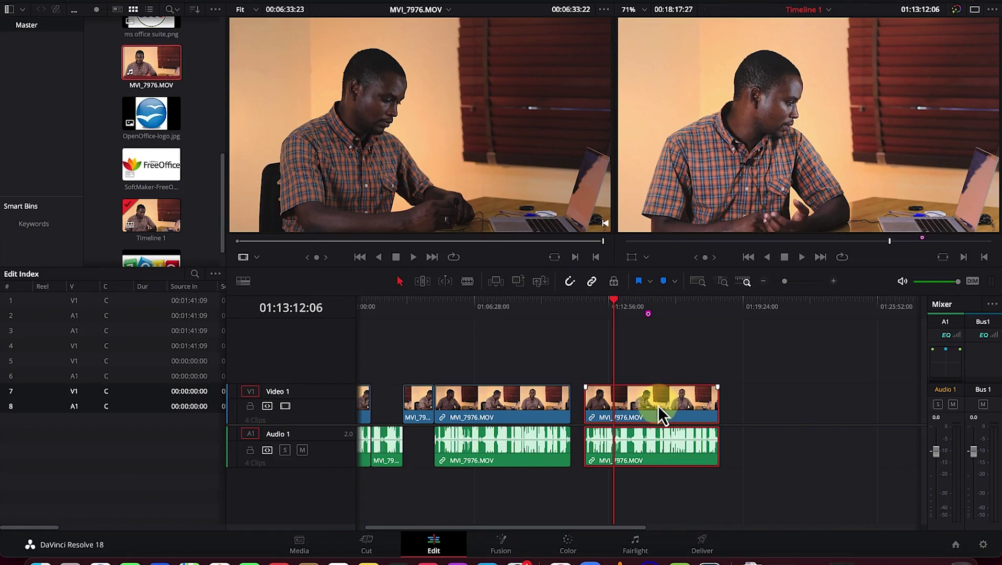
mouse_move(657, 406)
left_mouse_down()
mouse_move(680, 407)
mouse_move(671, 407)
left_mouse_up()
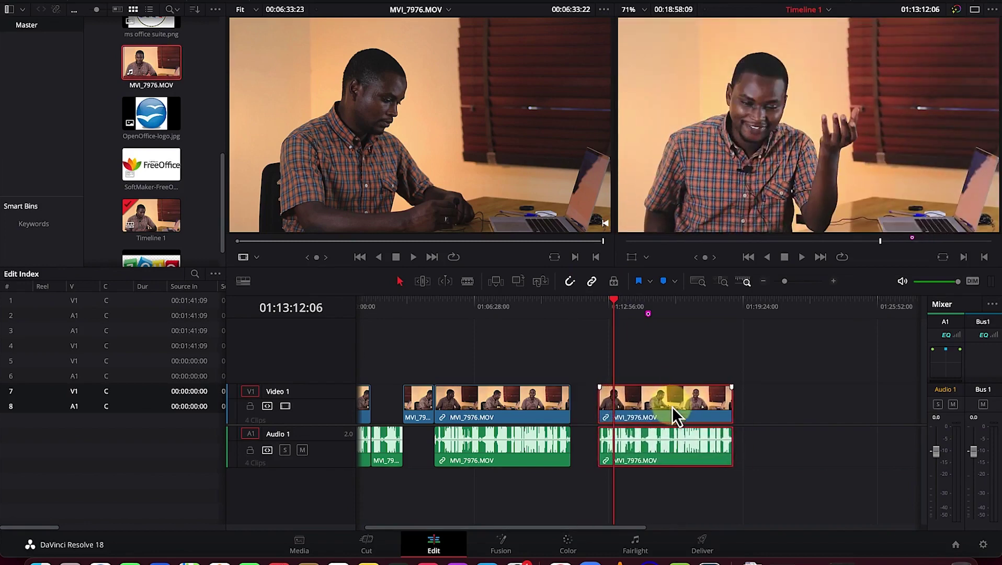
- Unlink the selection to move the last clip's video and audio separately, realign them and move them as a linked pair again
left_click(592, 282)
left_click_drag(668, 409, 700, 412)
left_click_drag(680, 461, 705, 455)
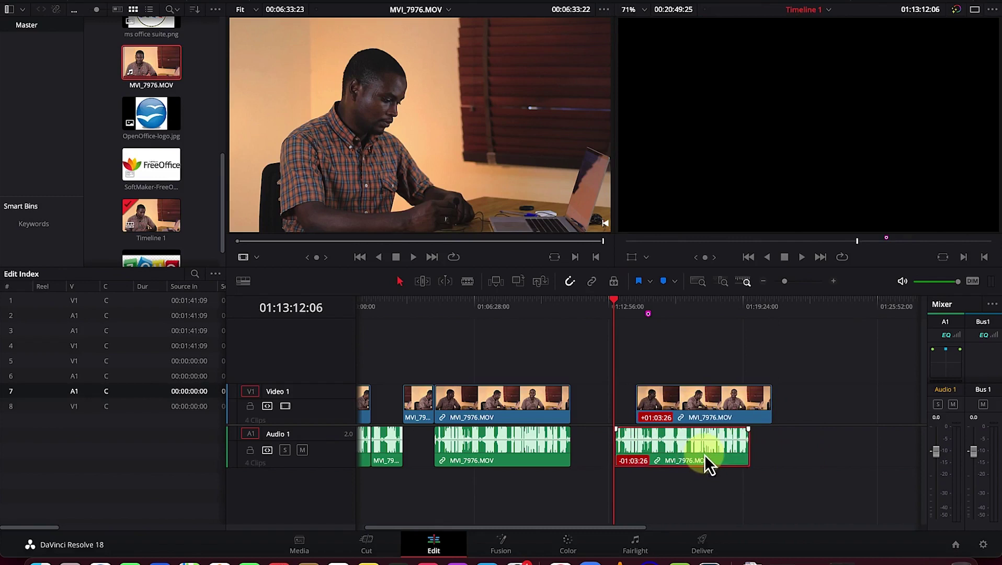
left_click_drag(705, 409, 678, 413)
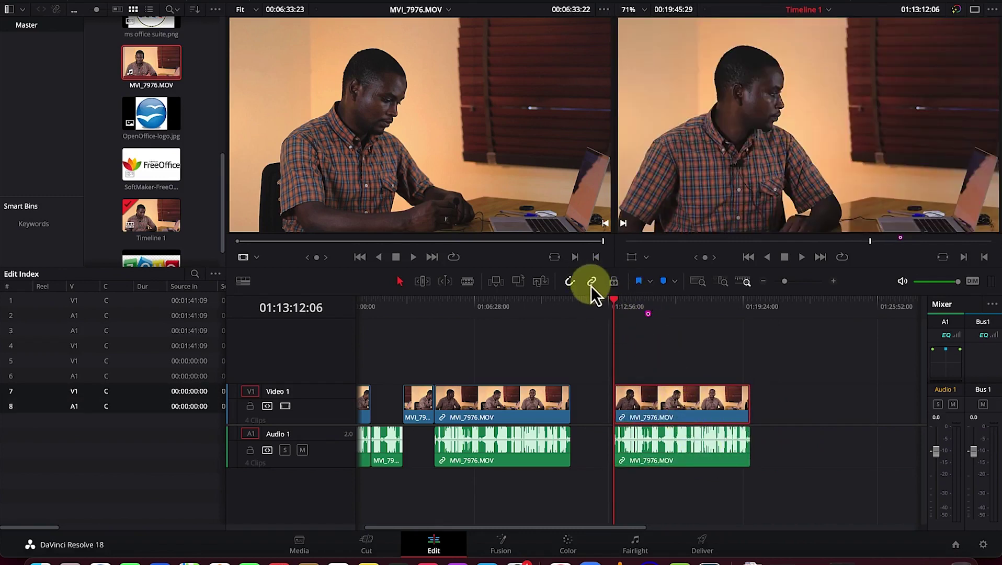
left_click_drag(663, 409, 643, 402)
- Move the playhead to 01:03:02:04 and place the last clip on Video 2 and Audio 2, starting where the Video 1 clip ends
left_click_drag(615, 299, 393, 323)
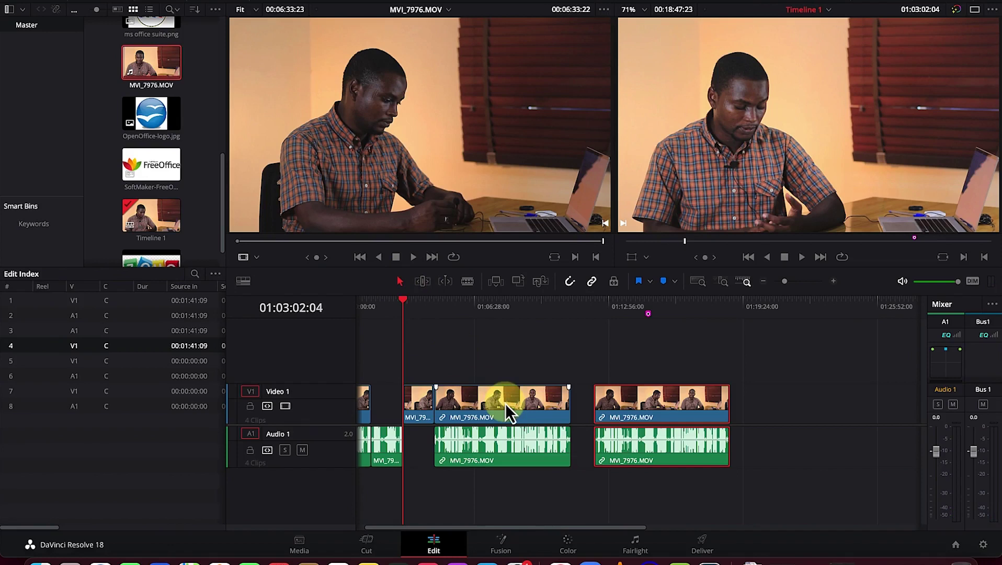
left_click_drag(504, 403, 593, 372)
left_click_drag(673, 400, 508, 412)
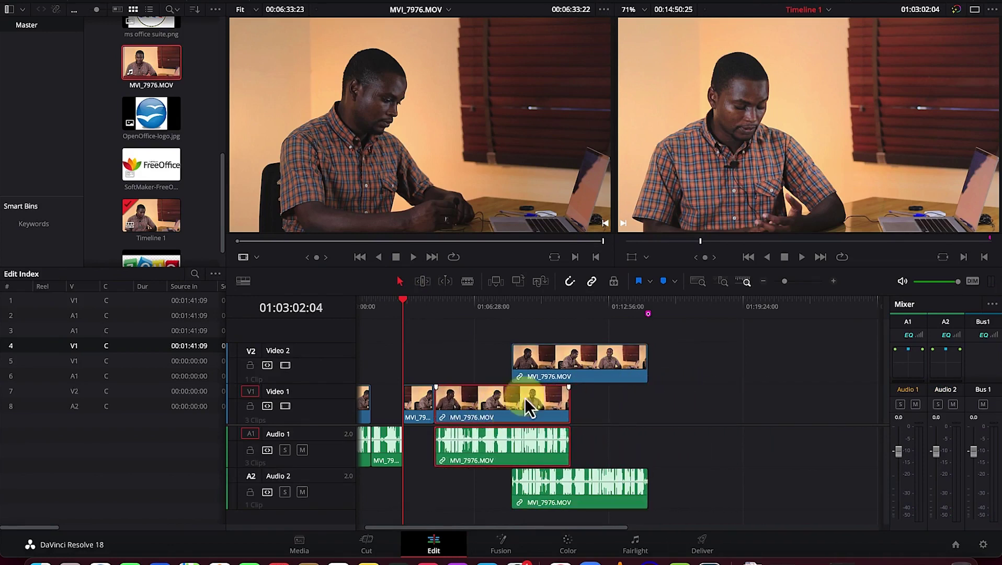
left_click_drag(591, 351, 643, 356)
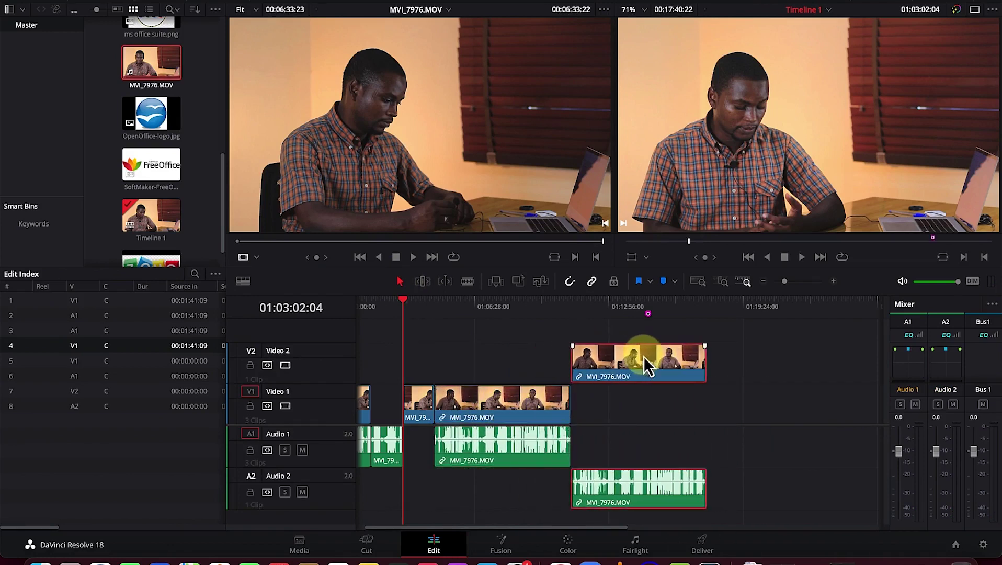
- Trim the start of the Video 2 clip to source time 00:01:32:04 and its end to the marker at 01:14:50:25
key("shift+Down")
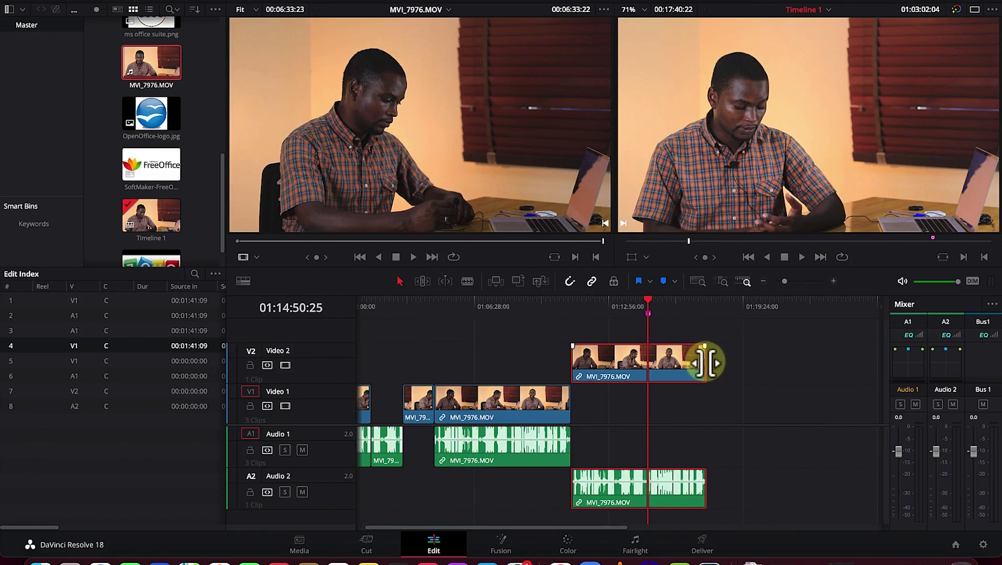
left_click(706, 363)
left_click_drag(706, 363, 667, 364)
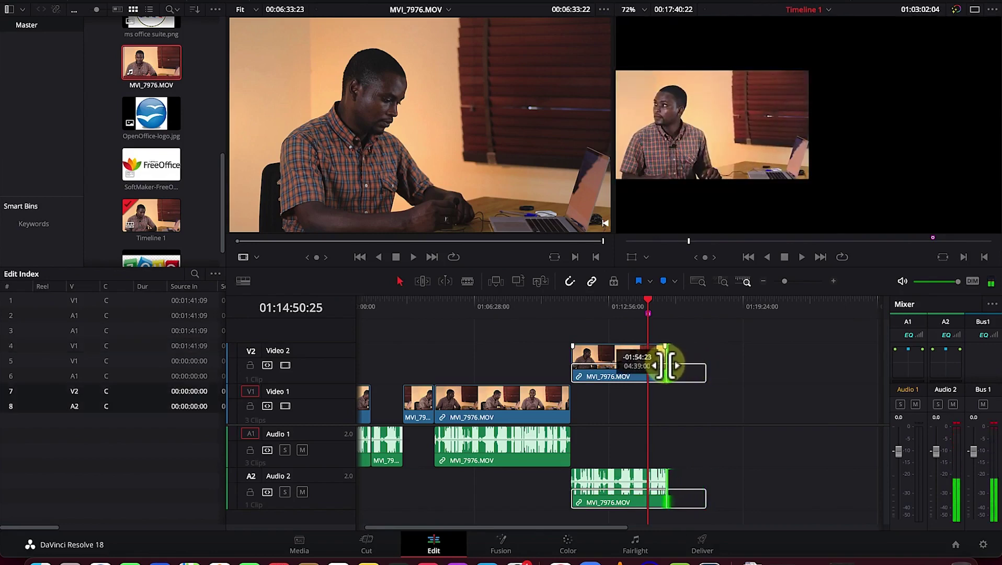
left_click_drag(667, 365, 666, 364)
left_click(572, 363)
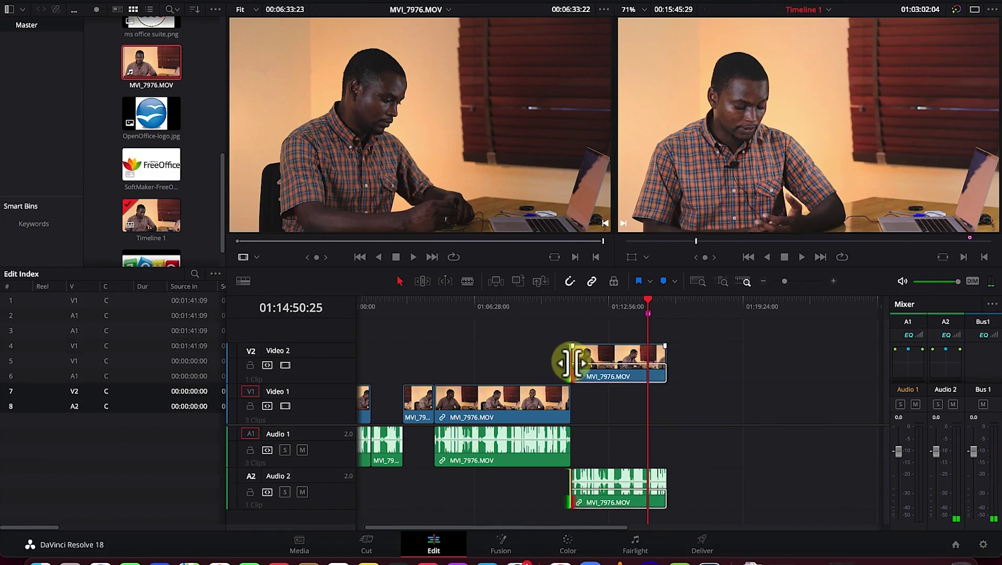
left_click_drag(574, 363, 601, 363)
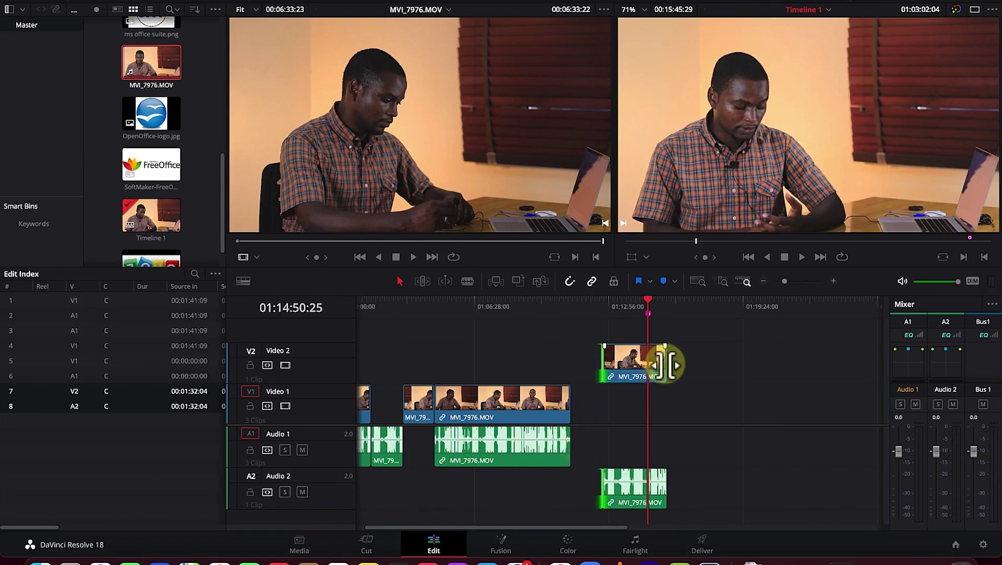
left_click_drag(666, 365, 648, 361)
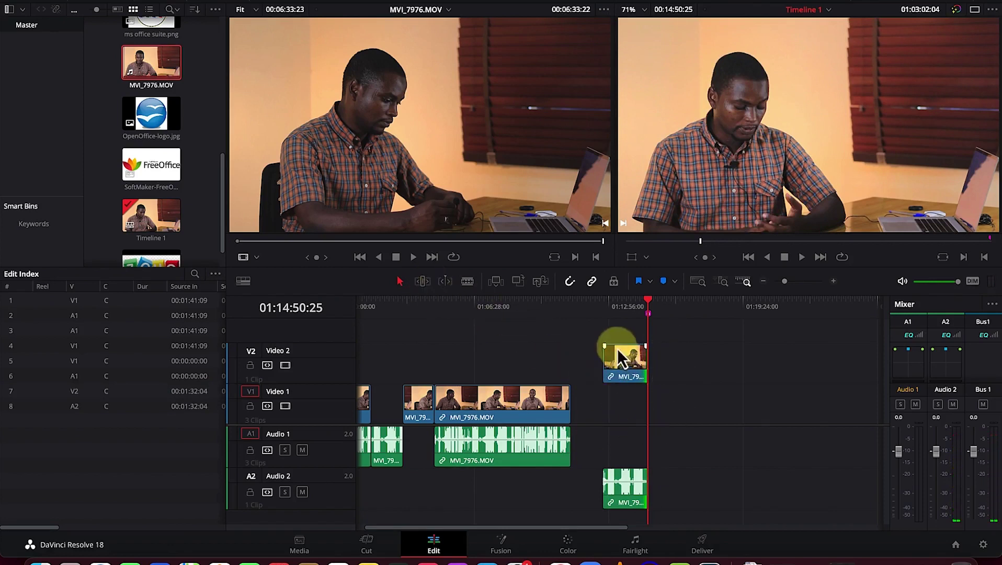
left_click(649, 302)
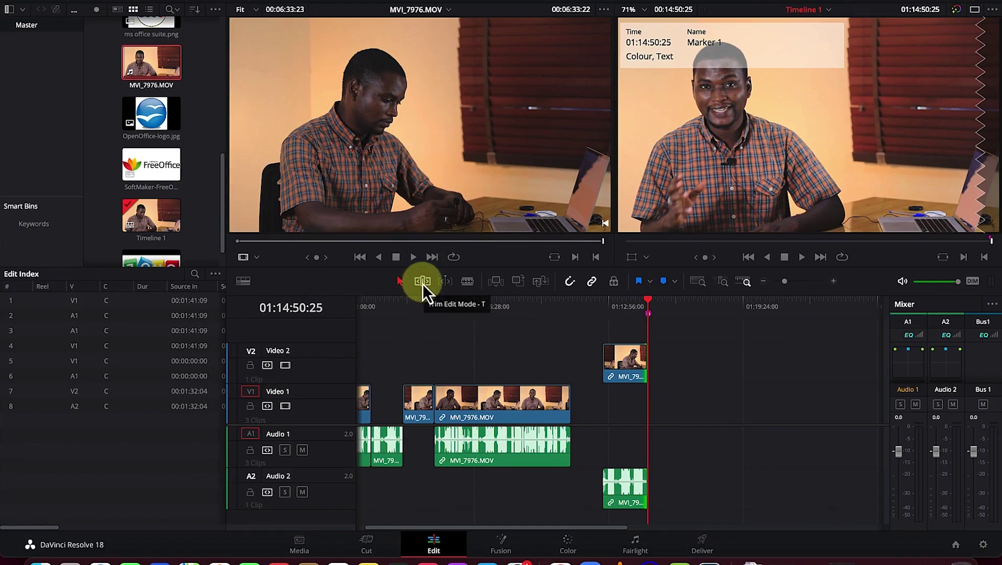
- Move the playhead to 01:07:34:09 and, in Trim Edit Mode, roll the cut after the video-only clip to source in 00:01:24:01
mouse_move(641, 304)
left_mouse_down()
mouse_move(483, 302)
mouse_move(497, 307)
left_mouse_up()
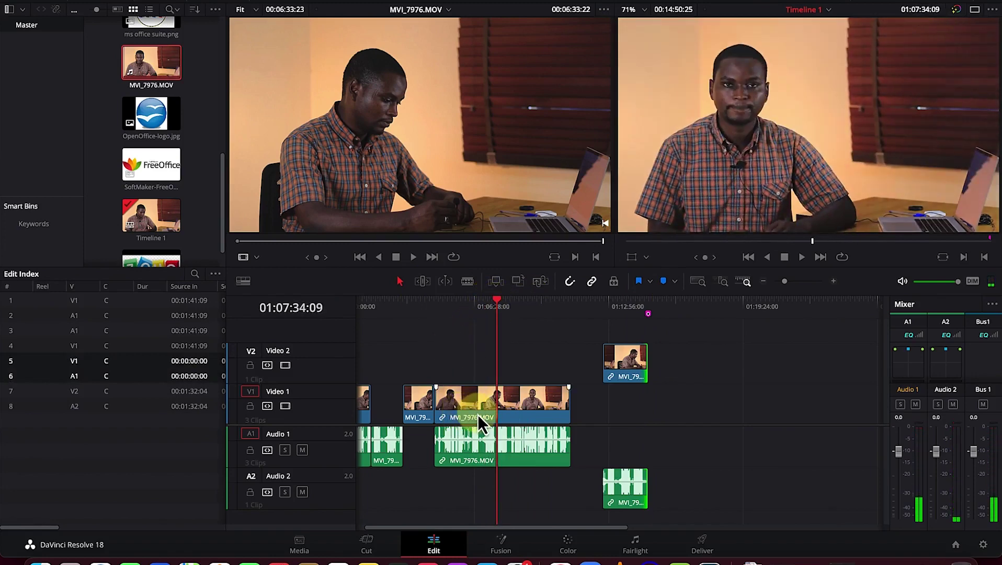
left_click(422, 282)
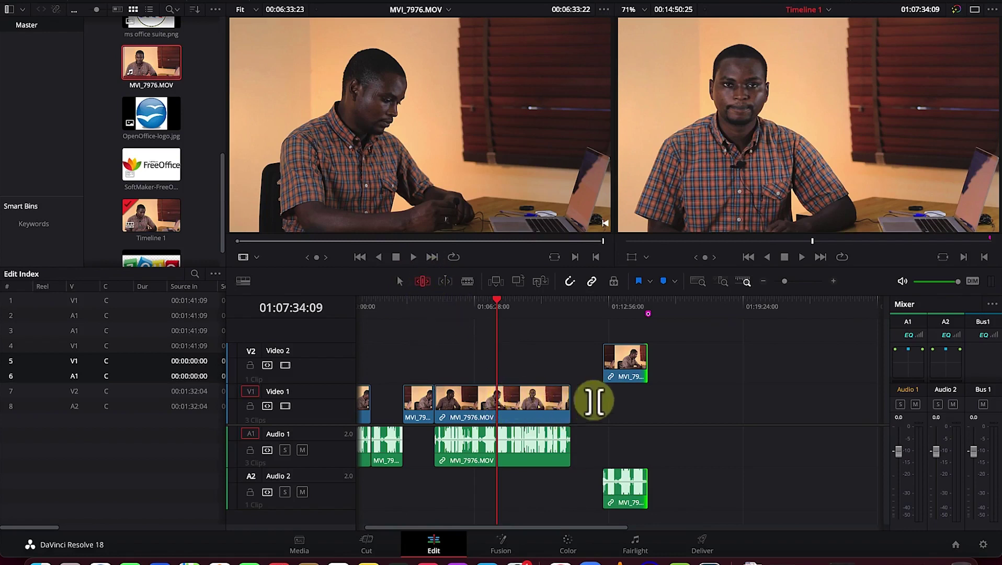
left_click_drag(439, 406, 512, 401)
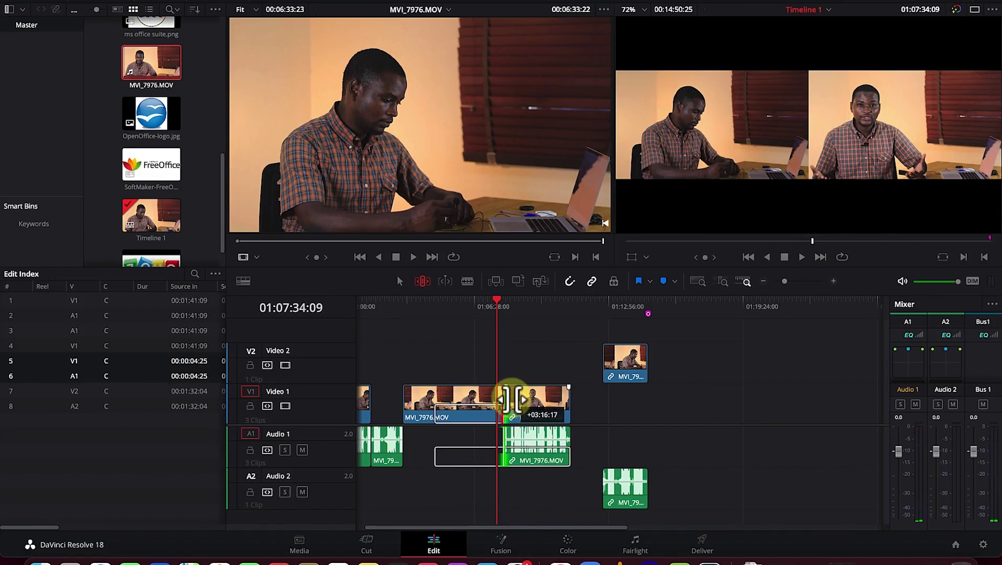
left_click_drag(511, 400, 442, 423)
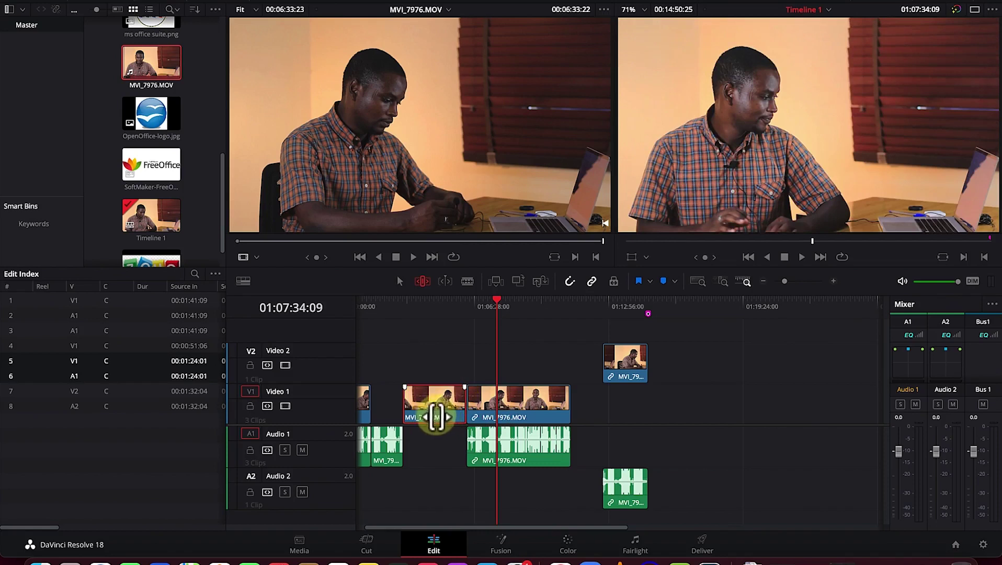
- Slip the video-only clip on Video 1 to source in 00:01:41:09 and enable Dynamic Trim Mode
left_click_drag(436, 420, 451, 419)
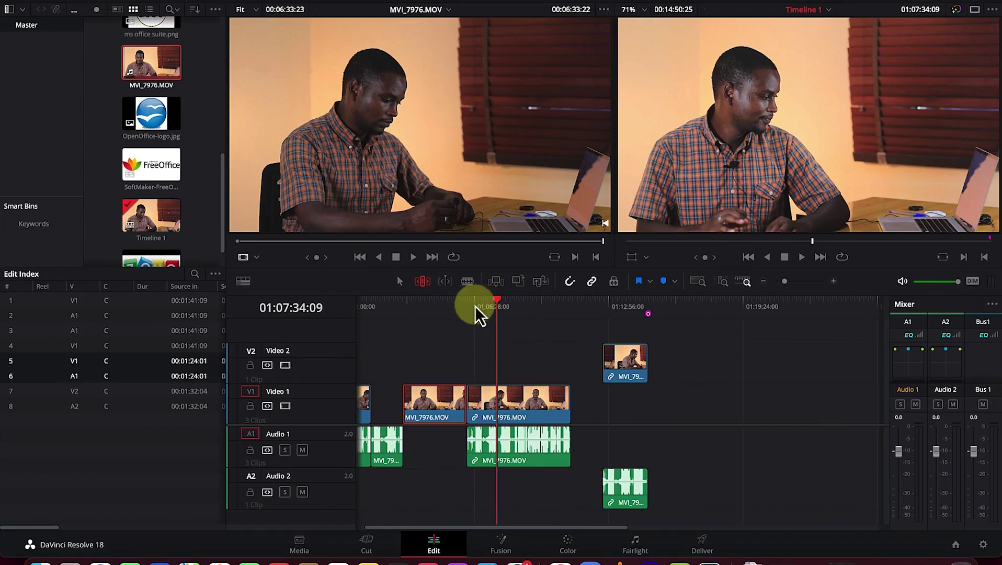
left_click(444, 281)
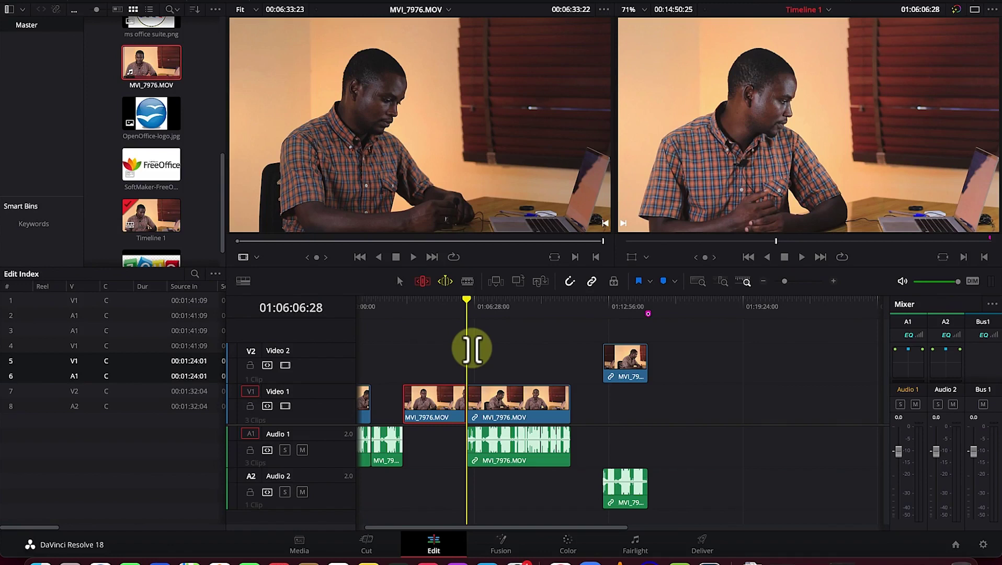
- Dynamically slide the video-only clip on Video 1 later at increasing speed, stopping with its end at 01:08:39:05
key("space")
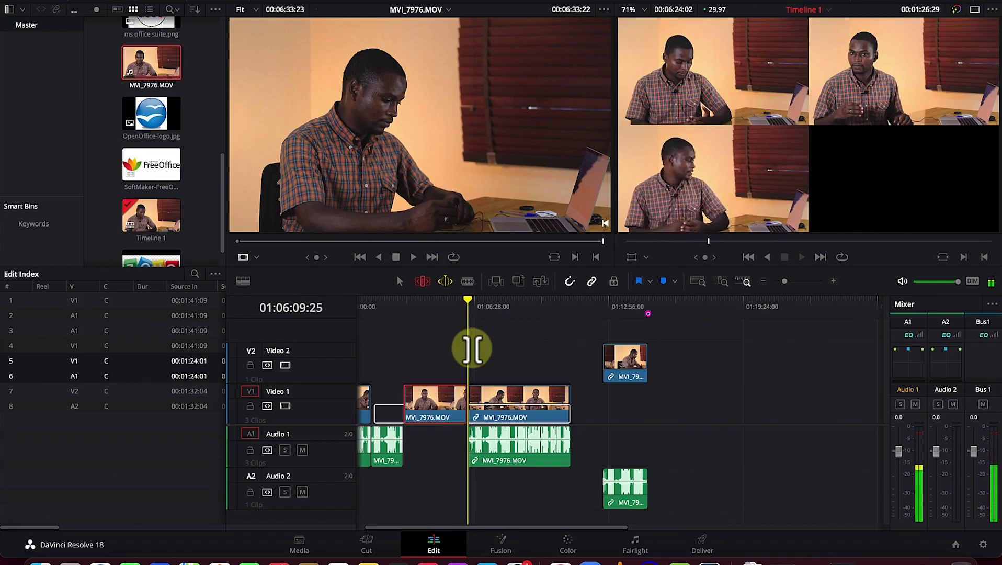
key("l")
key("l")
key("l")
key("l")
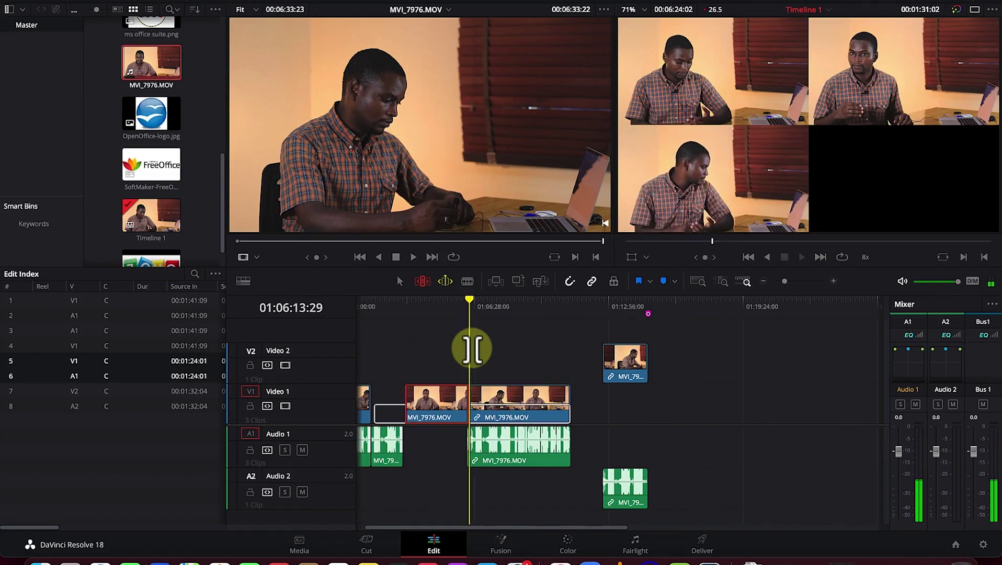
key("l")
key("l")
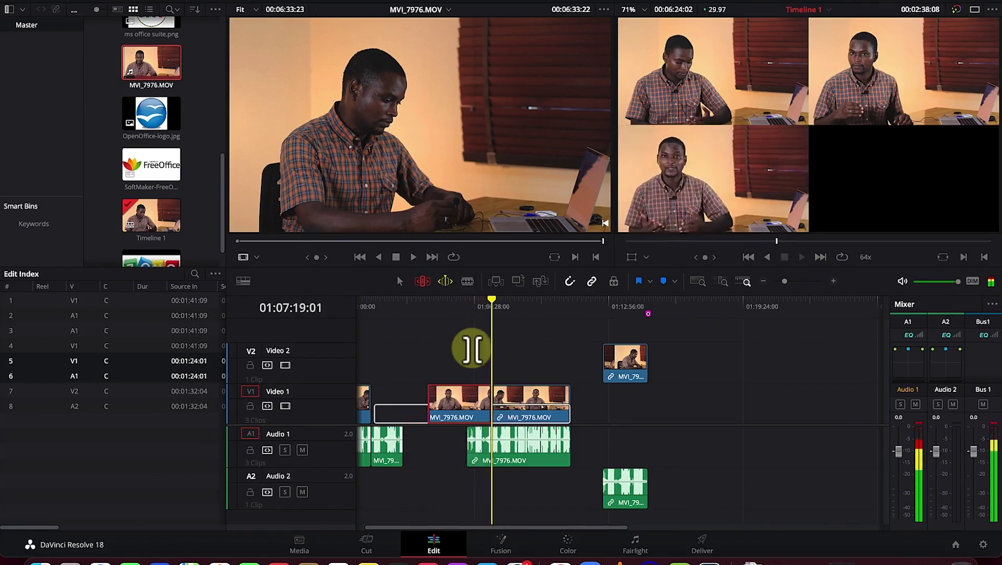
key("k")
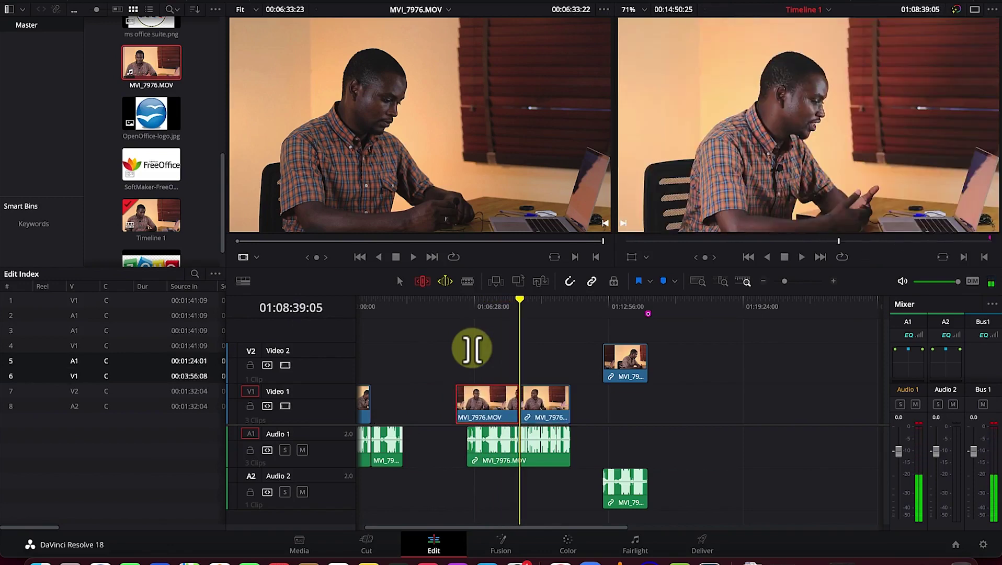
- Dynamically slide the video-only clip back earlier, undo the slides, and return the playhead to 01:06:06:28
key("j")
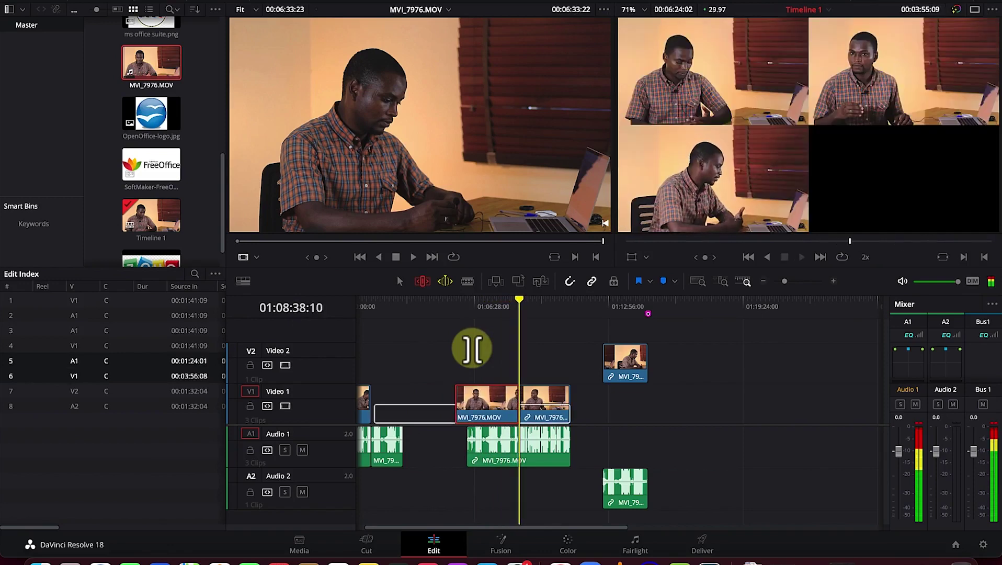
key("j")
key("j")
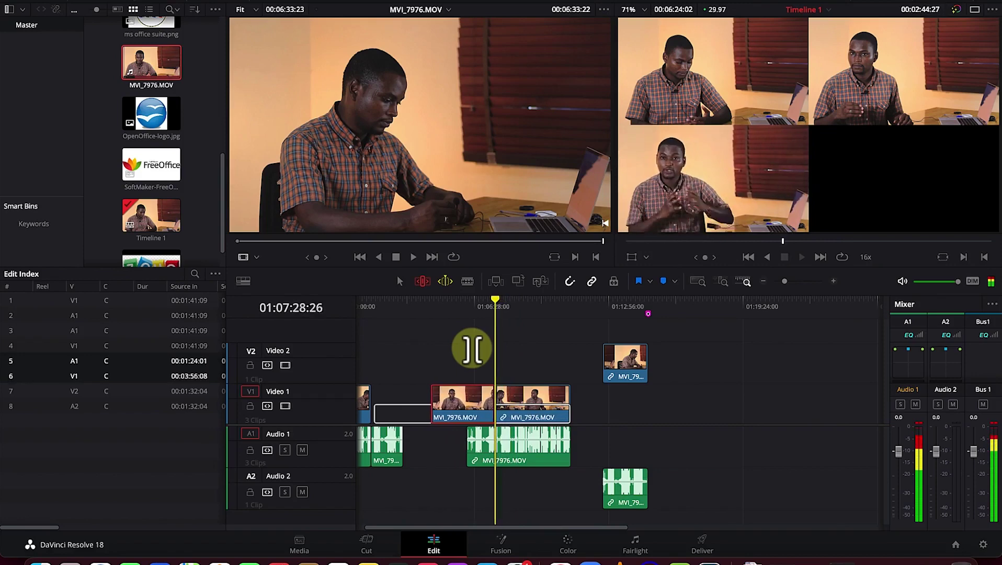
key("ctrl+z")
left_click(468, 307)
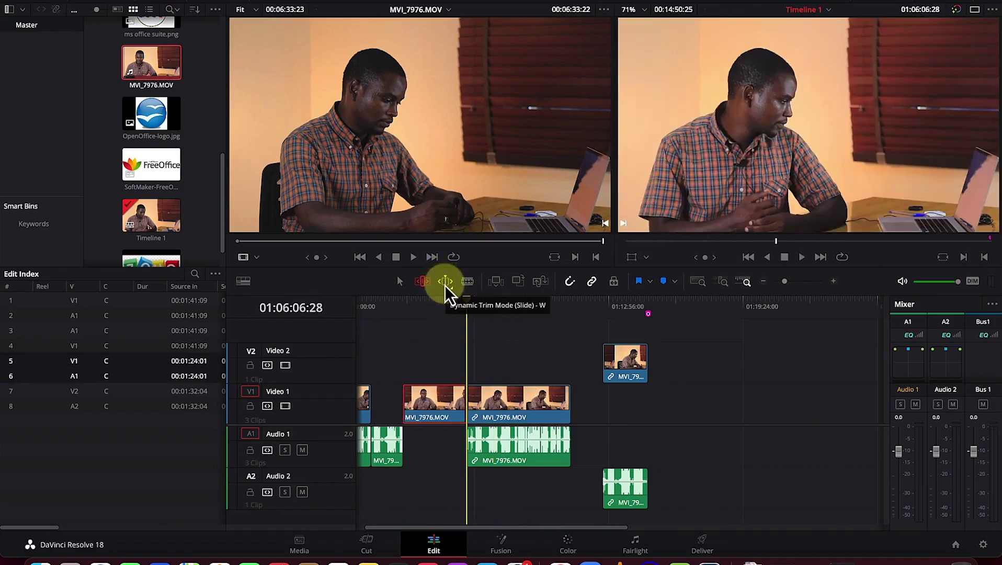
- Dynamically slide the video-only clip later and then back earlier, stopping with its end at 01:05:32:12
key("l")
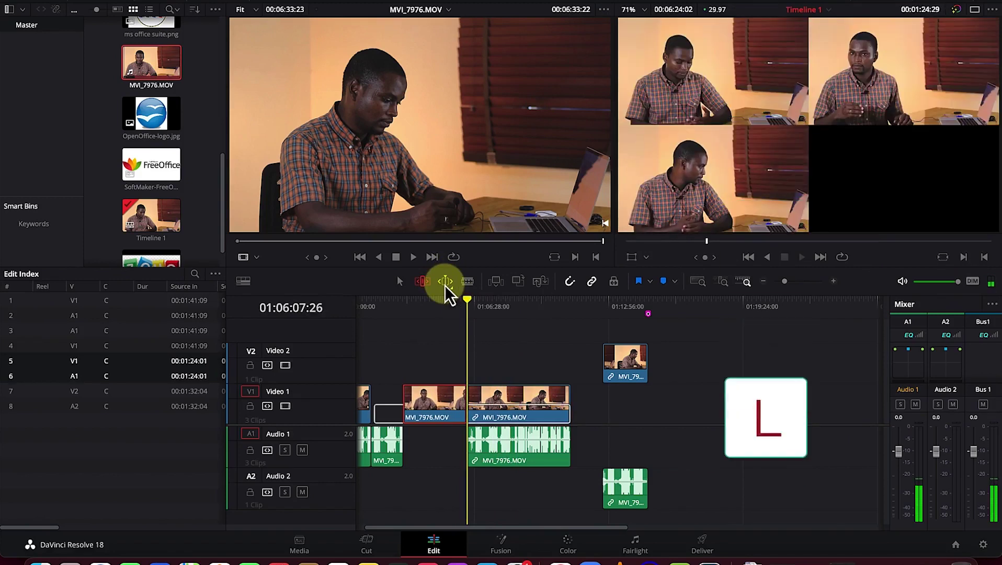
key("l")
key("l")
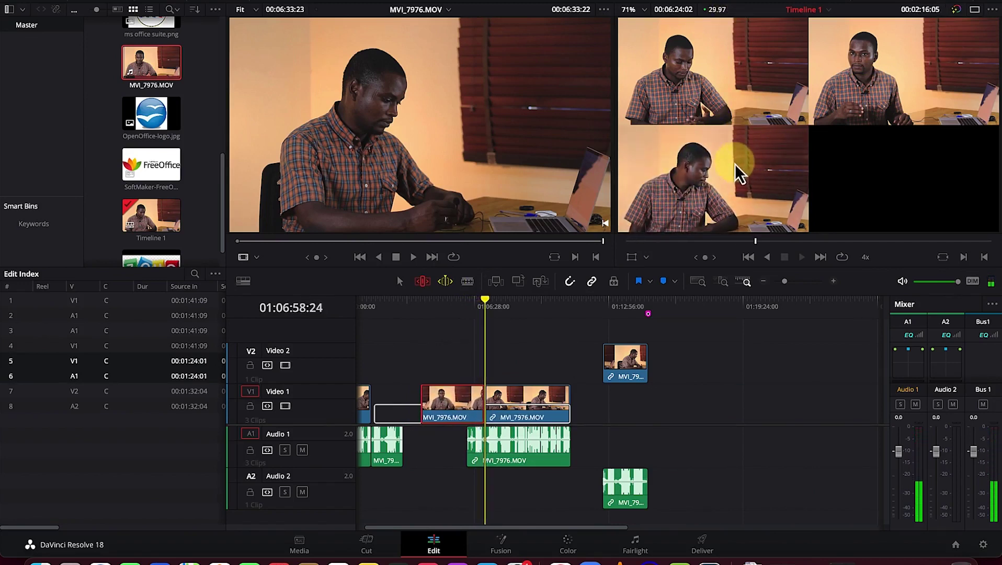
key("j")
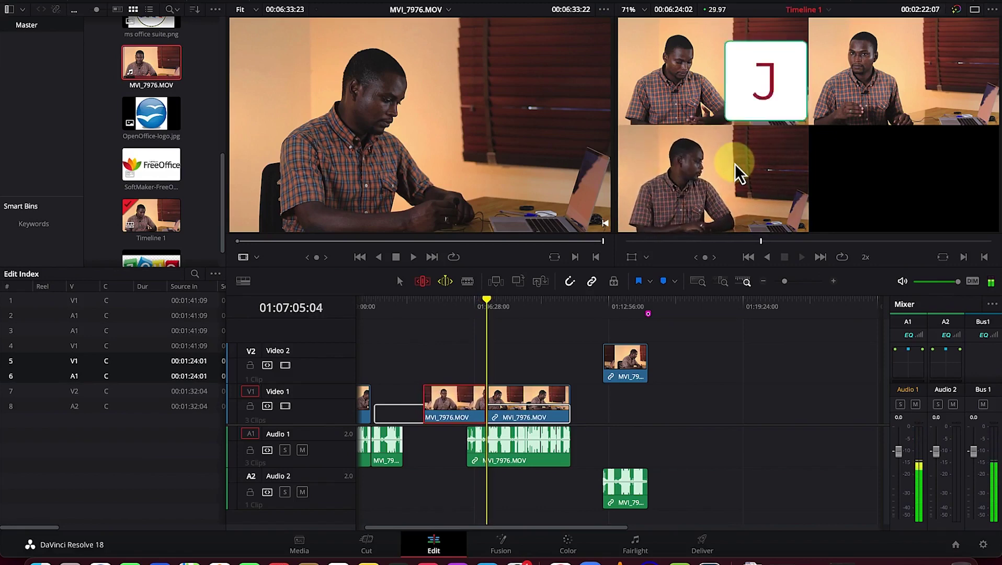
key("j")
key("j")
key("j")
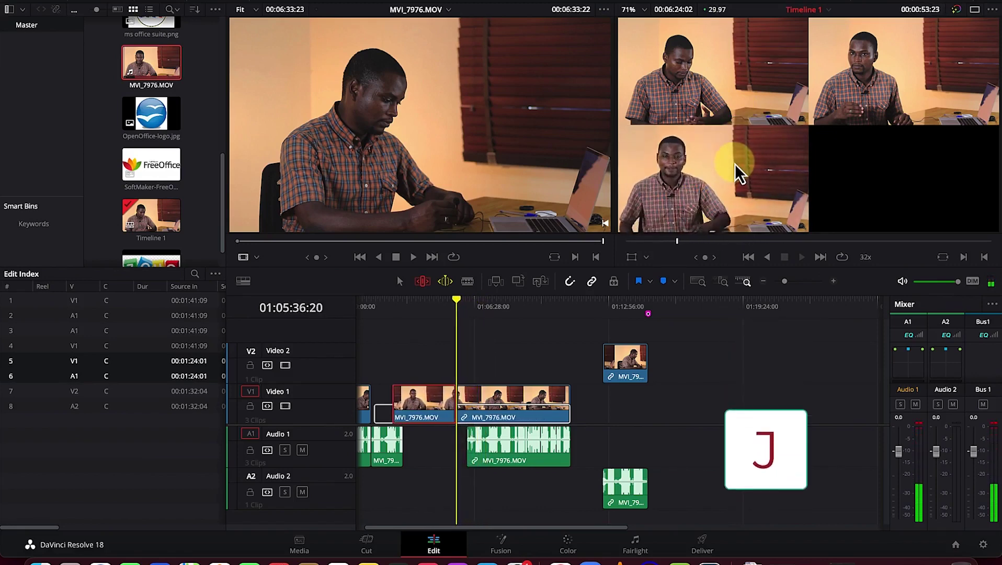
key("k")
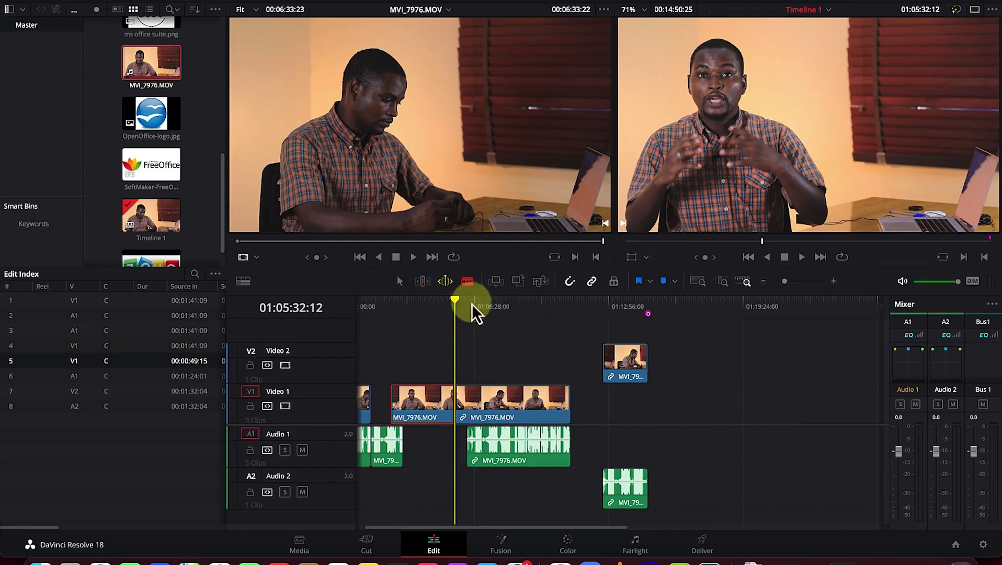
- In Blade Edit Mode, cut the video-only clip and the linked clip after it into several short segments on Video 1
left_click(468, 286)
left_click(468, 410)
left_click(504, 410)
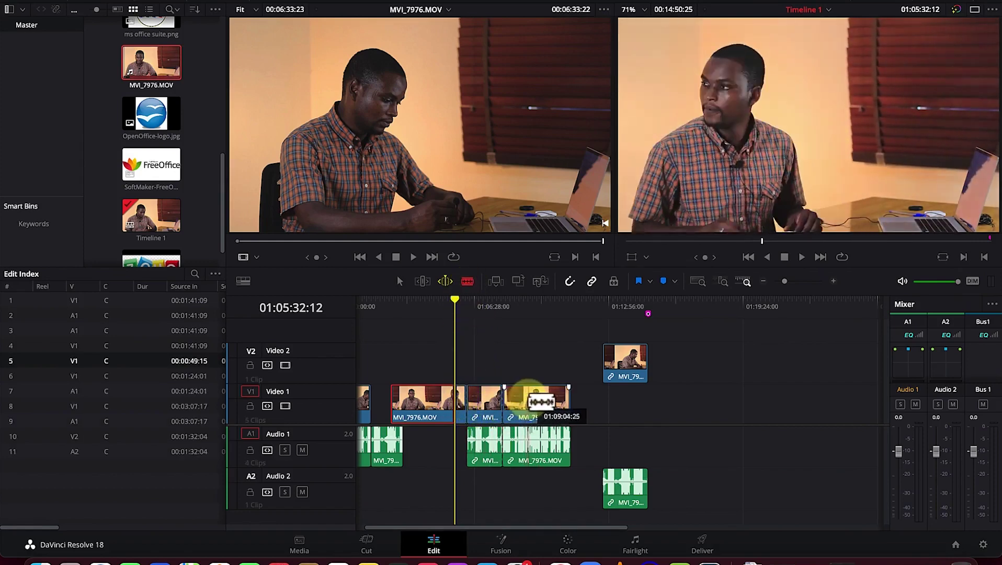
left_click(533, 411)
left_click(550, 404)
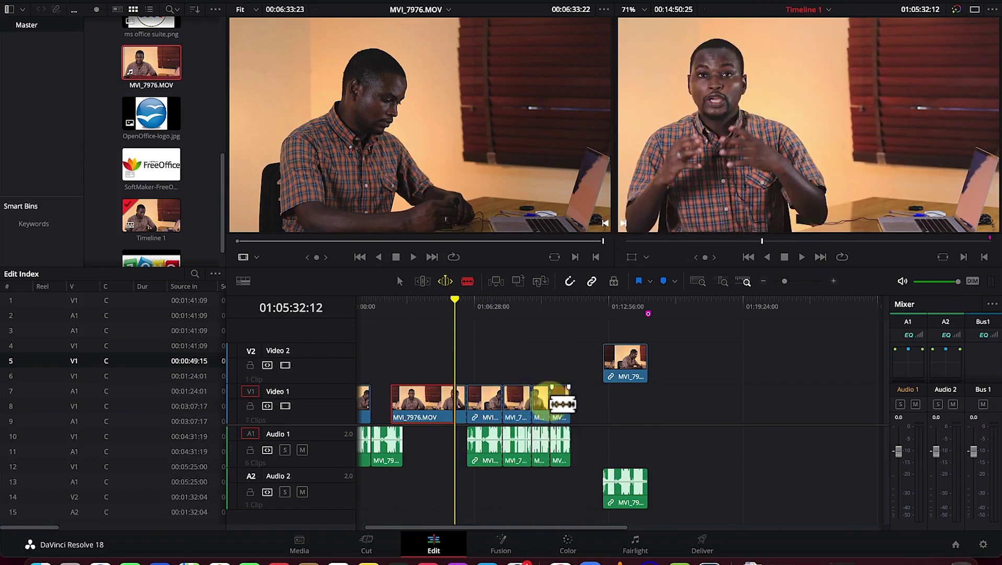
left_click(481, 409)
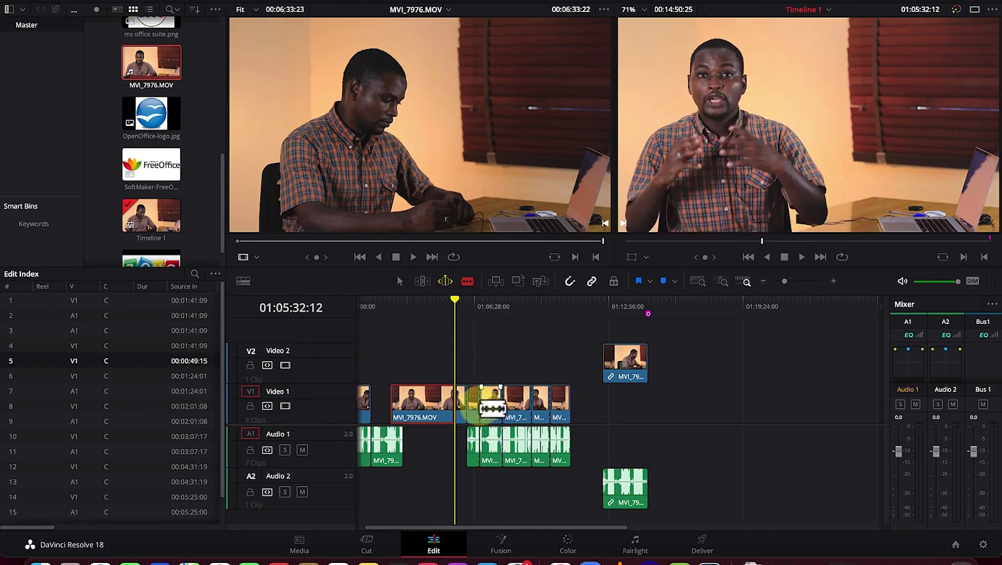
left_click(421, 401)
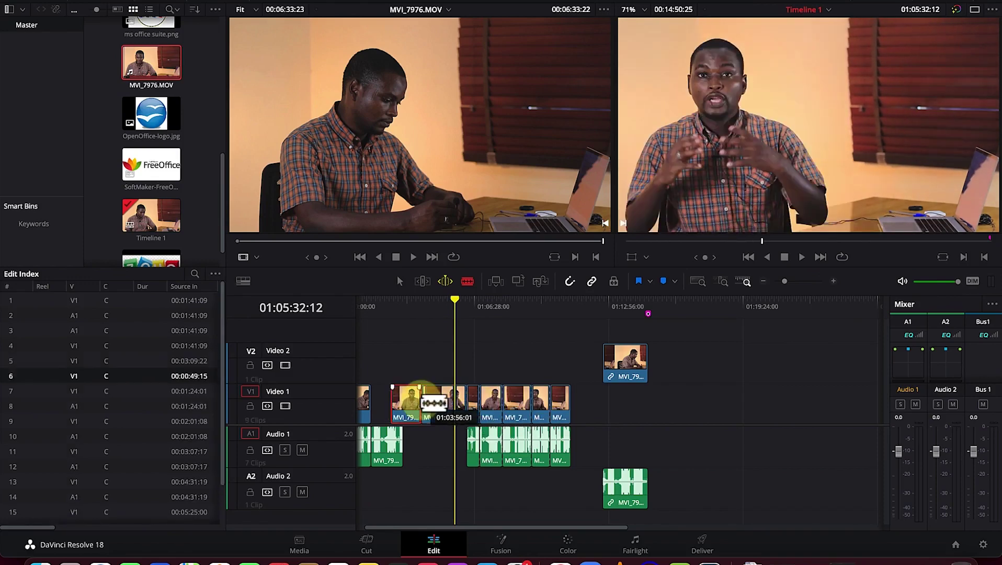
left_click(438, 405)
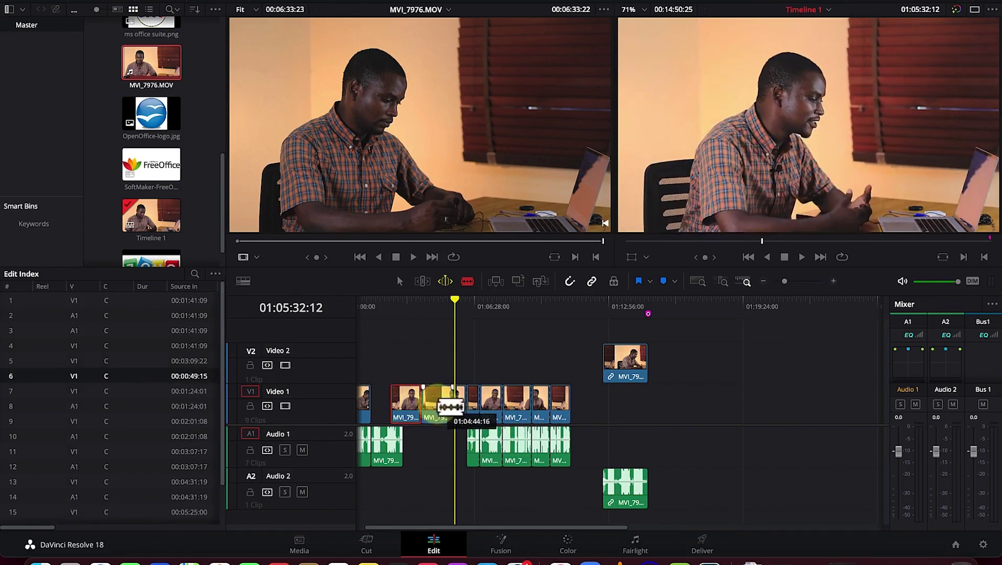
left_click(496, 414)
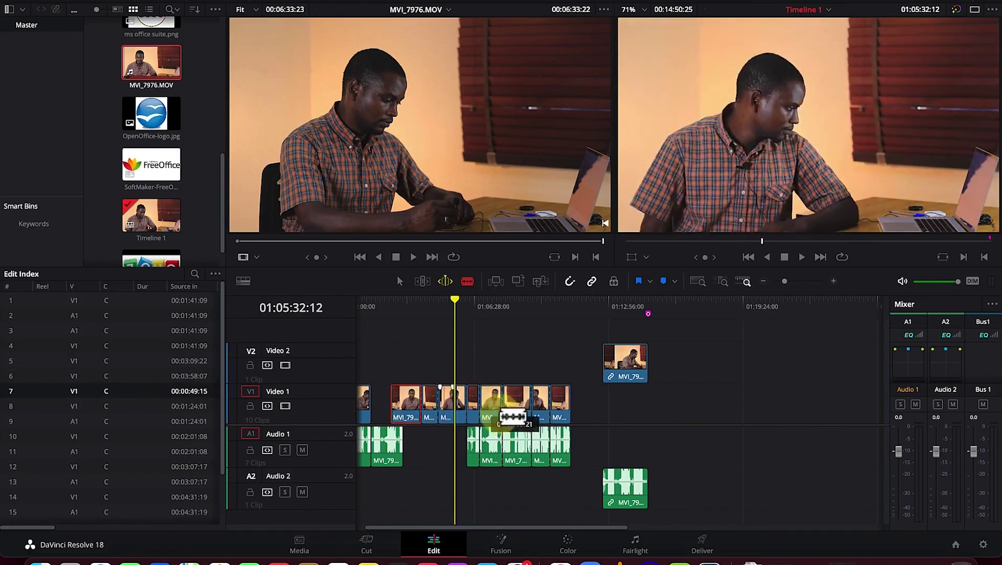
- Return to Selection Mode, move one middle segment of the linked clip up to Video 2 and Audio 2, and select the segment before it
left_click(397, 284)
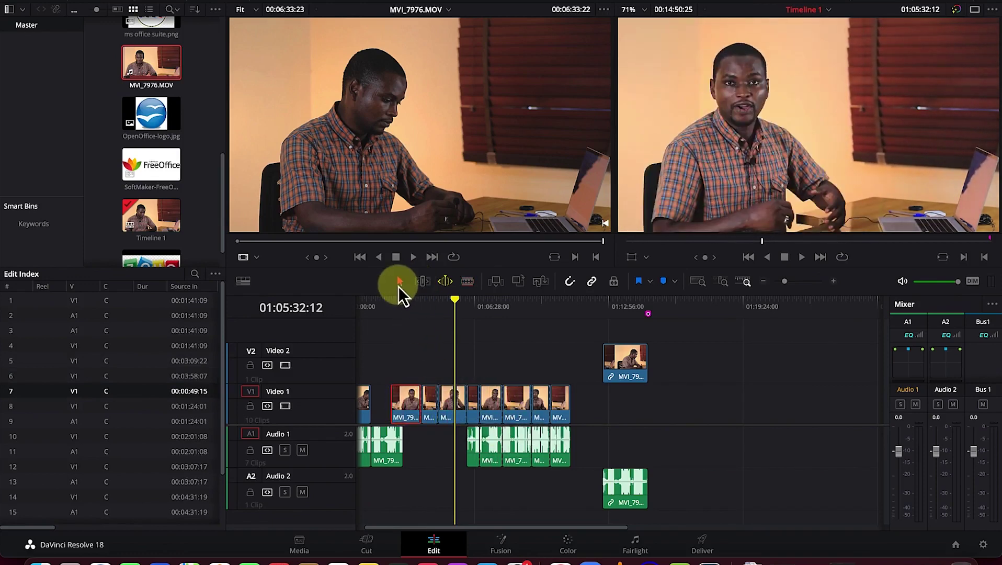
left_click_drag(522, 410, 523, 352)
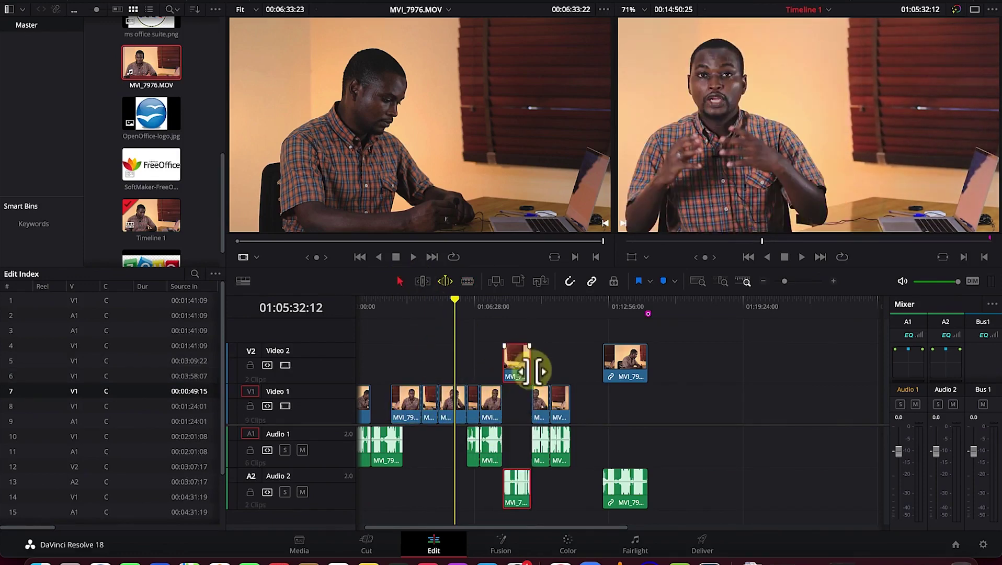
mouse_move(490, 404)
left_mouse_down()
mouse_move(488, 357)
mouse_move(490, 404)
left_mouse_up()
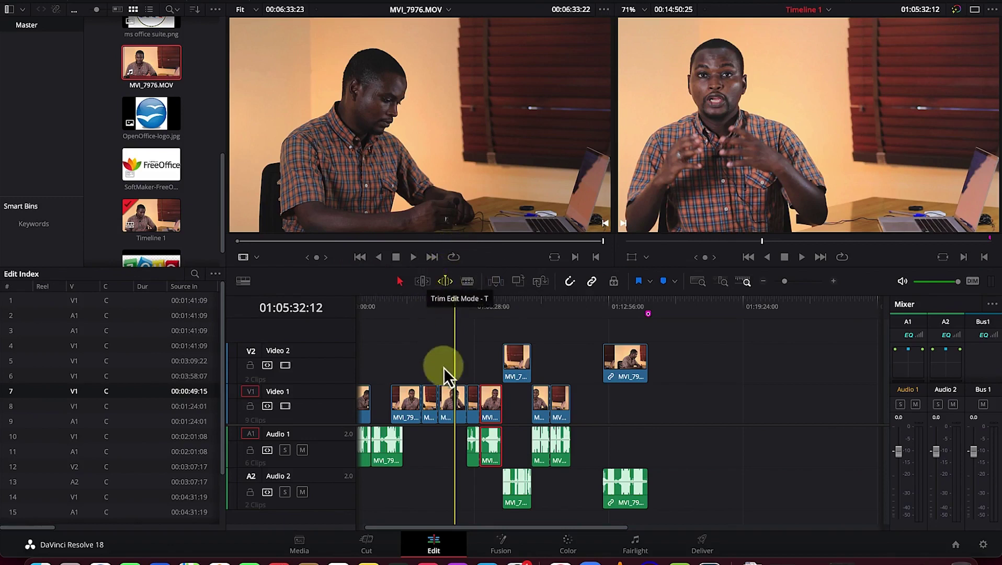
left_click(257, 257)
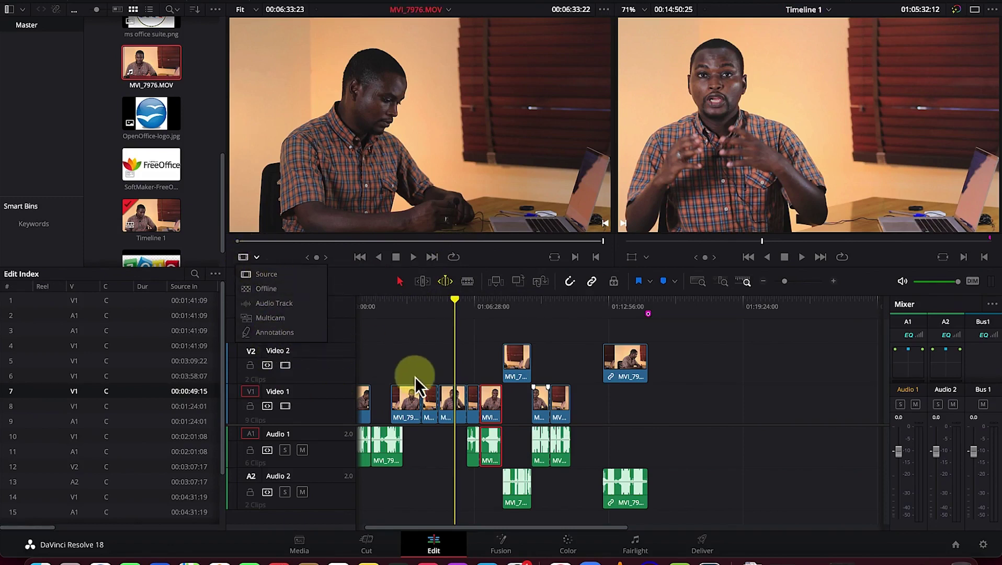
left_click(425, 354)
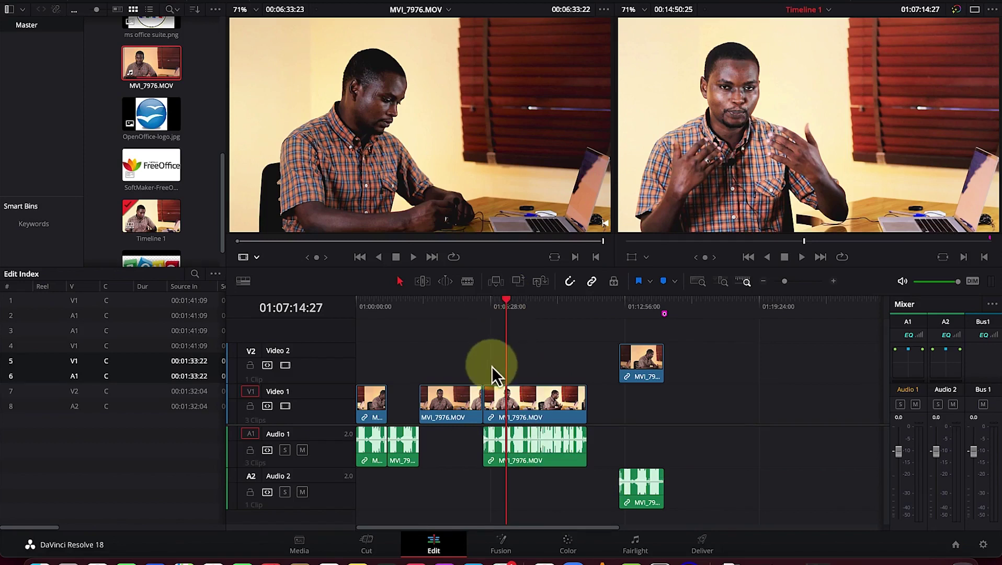
- Move the playhead to 01:07:06:24 and blade the third Video 1 clip and its linked audio there
mouse_move(505, 301)
left_mouse_down()
mouse_move(496, 305)
mouse_move(514, 305)
mouse_move(503, 307)
left_mouse_up()
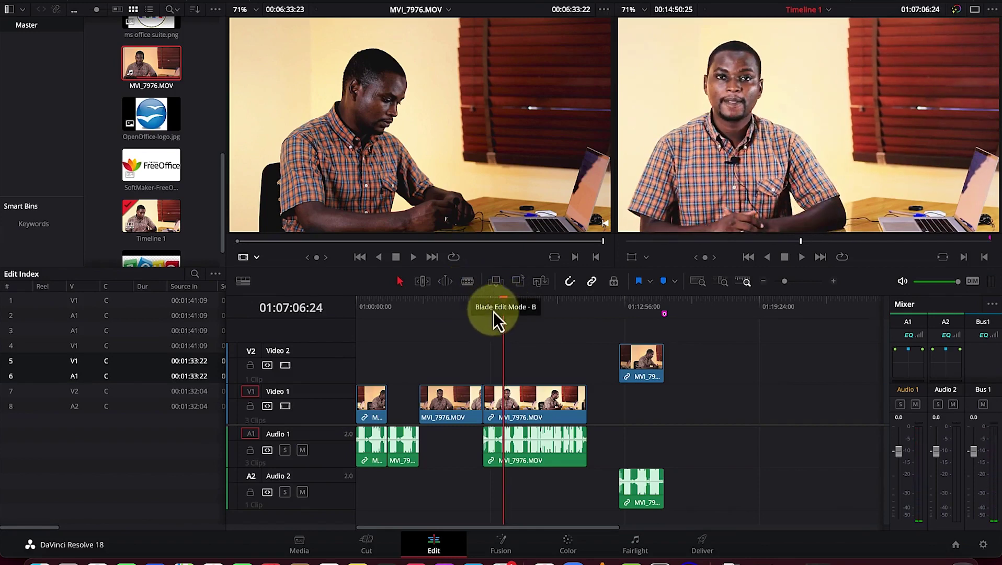
left_click(512, 398)
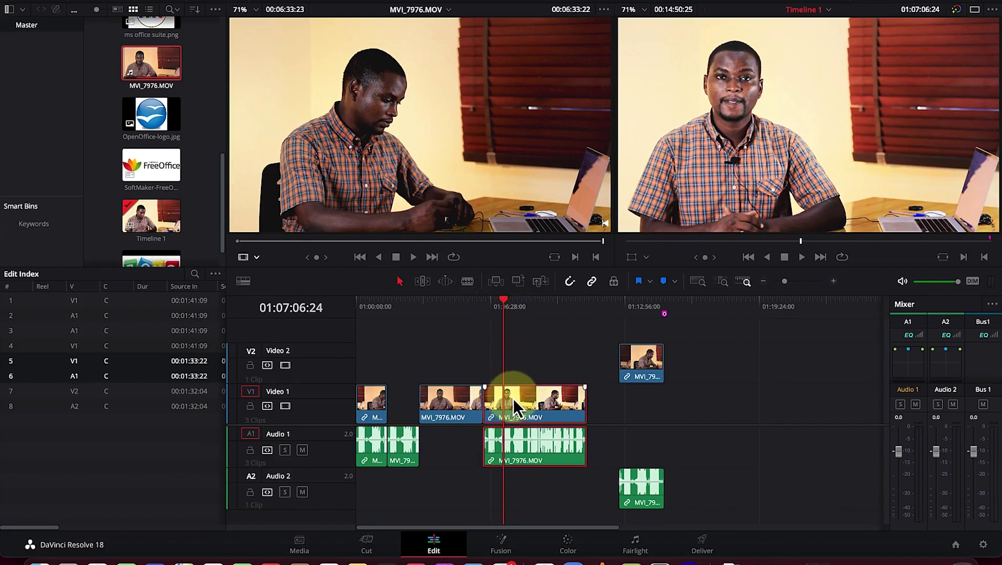
key("b")
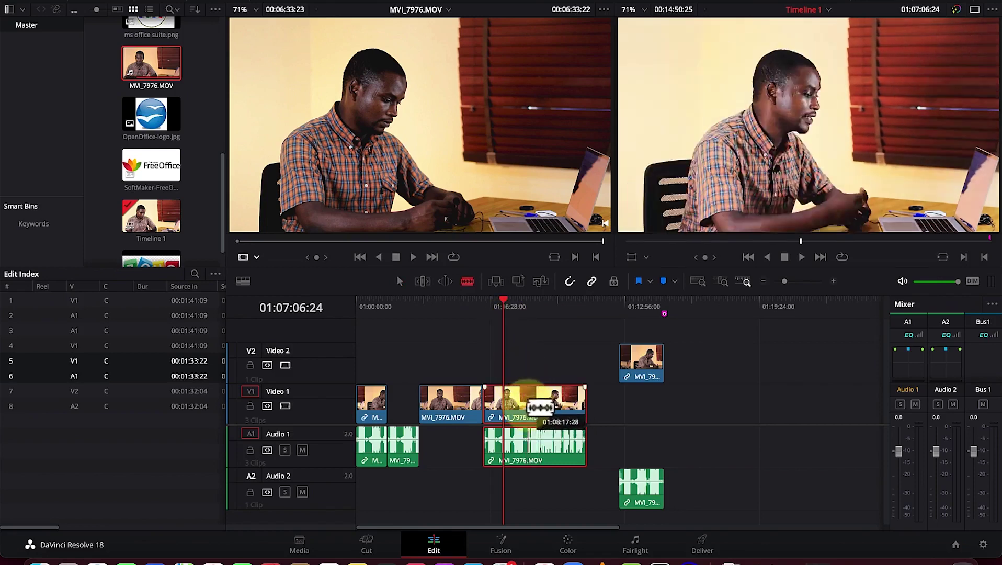
left_click(505, 401)
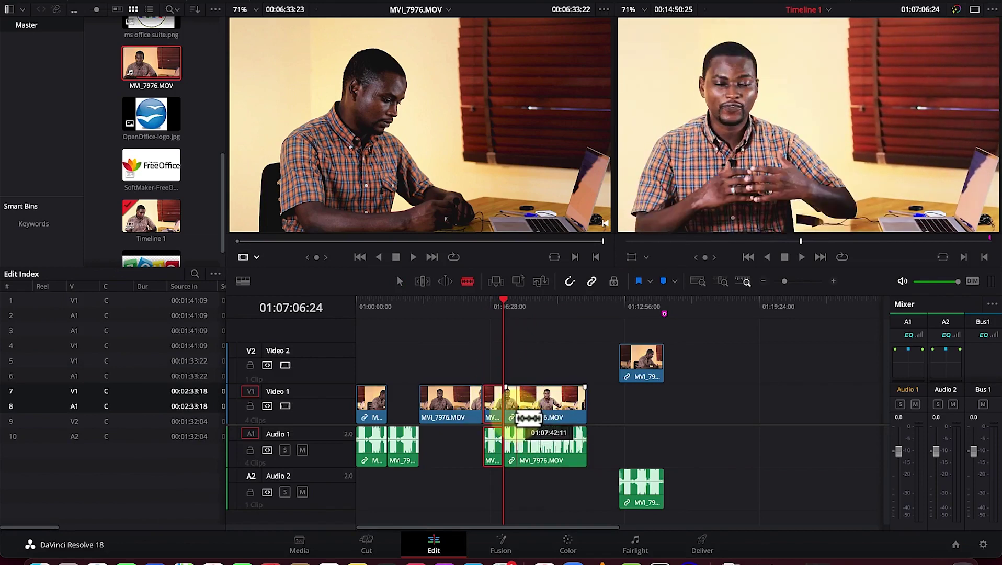
- Delete the short linked piece before the 01:07:06:24 cut and ripple-delete the gap it leaves
left_click(401, 281)
left_click(489, 369)
left_click(500, 413)
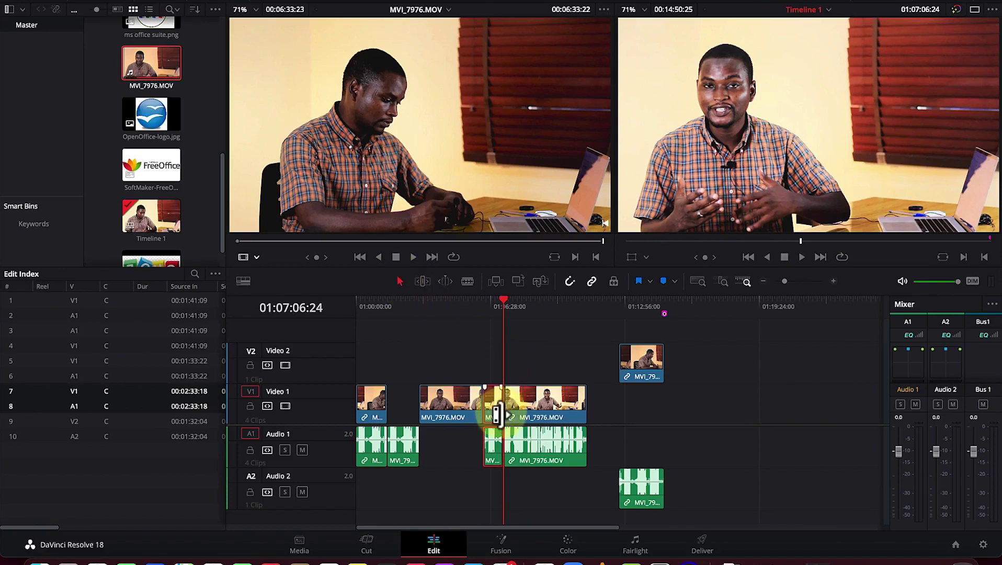
key("BackSpace")
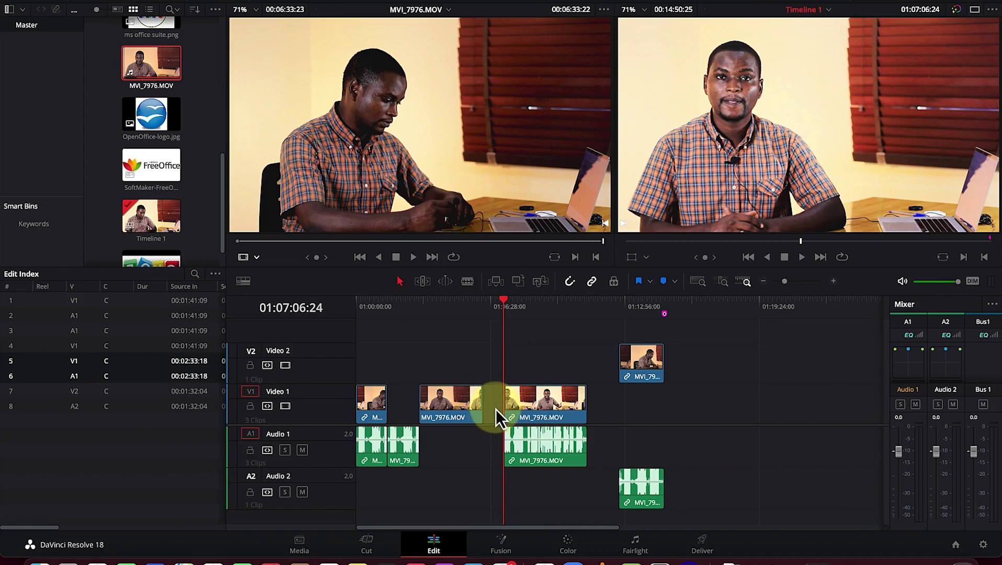
left_click(495, 409)
key("Delete")
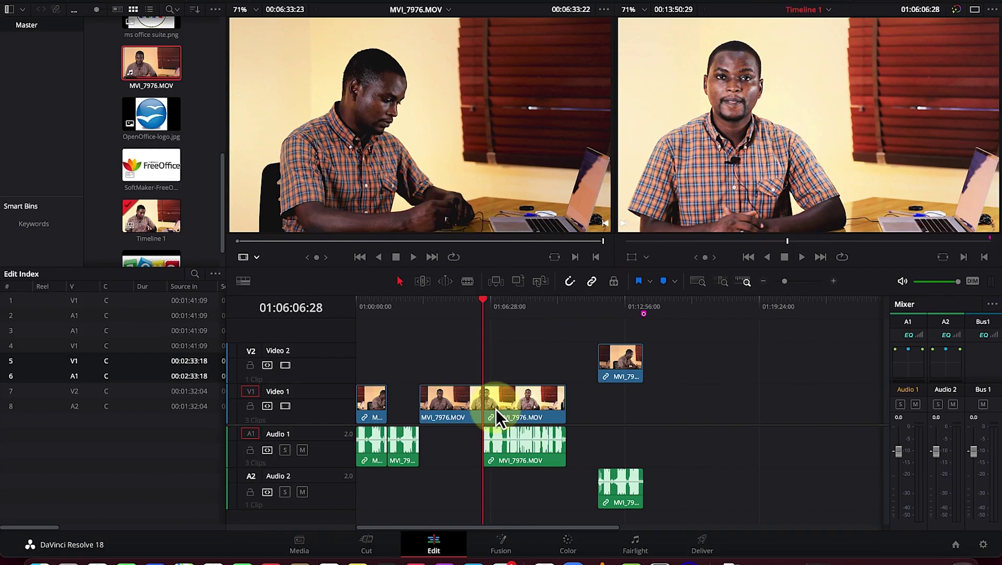
- Undo the gap removal, the deletion of the short piece and the blade cut
key("super+z")
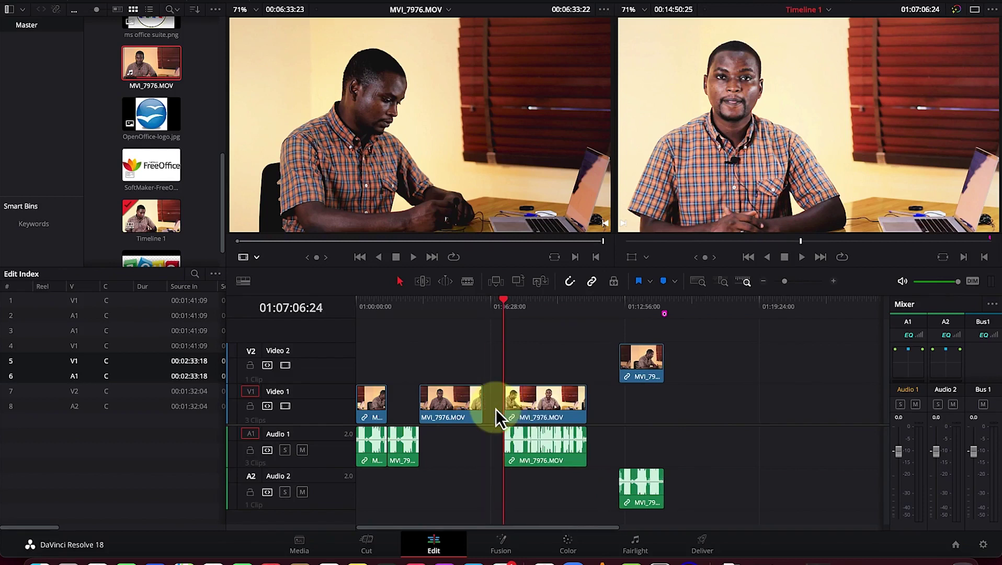
key("super+z")
key("super+z")
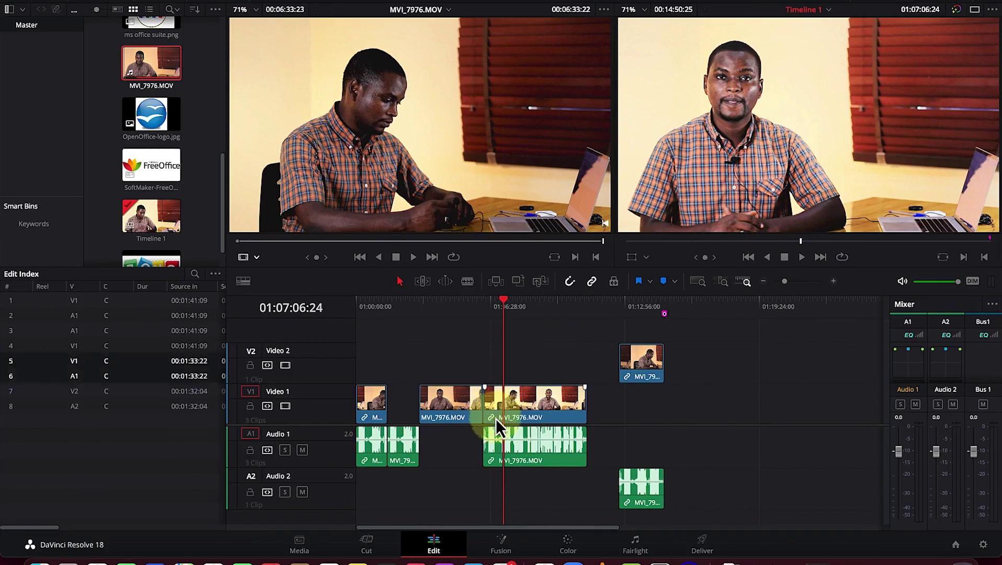
- Move the playhead to 01:07:42:11, trim the third Video 1 clip's start to it, and undo the trim
left_click_drag(506, 300, 515, 303)
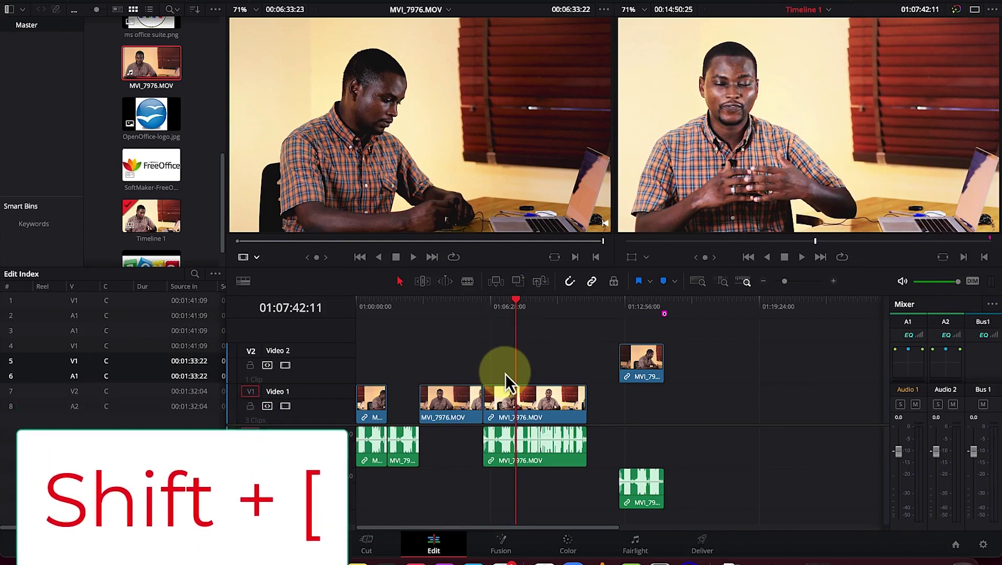
key("shift+bracketleft")
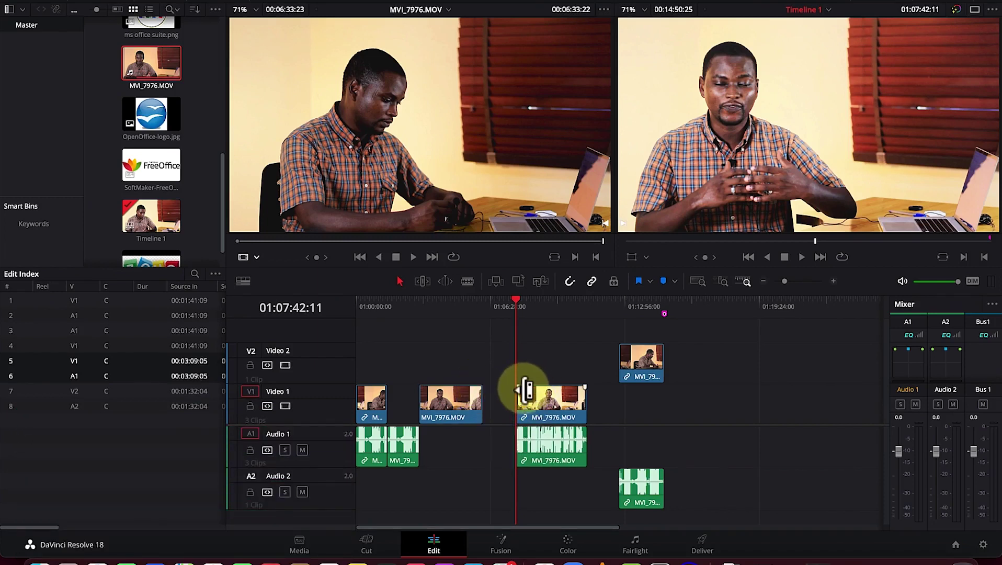
key("super+z")
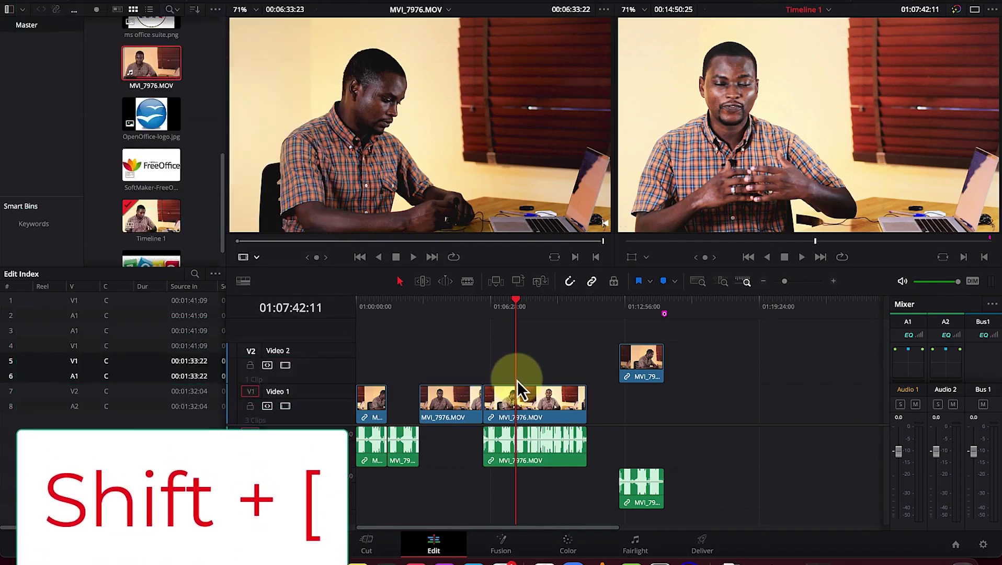
- Trim the third Video 1 clip's start to 01:07:42:11, ripple-delete the gap before it, and undo both changes
key("shift+bracketleft")
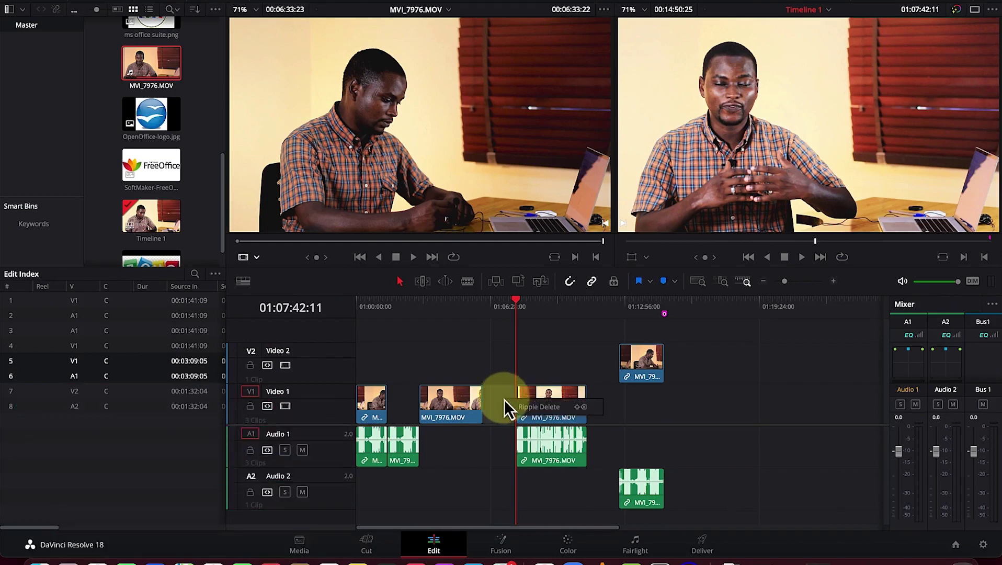
key("shift+BackSpace")
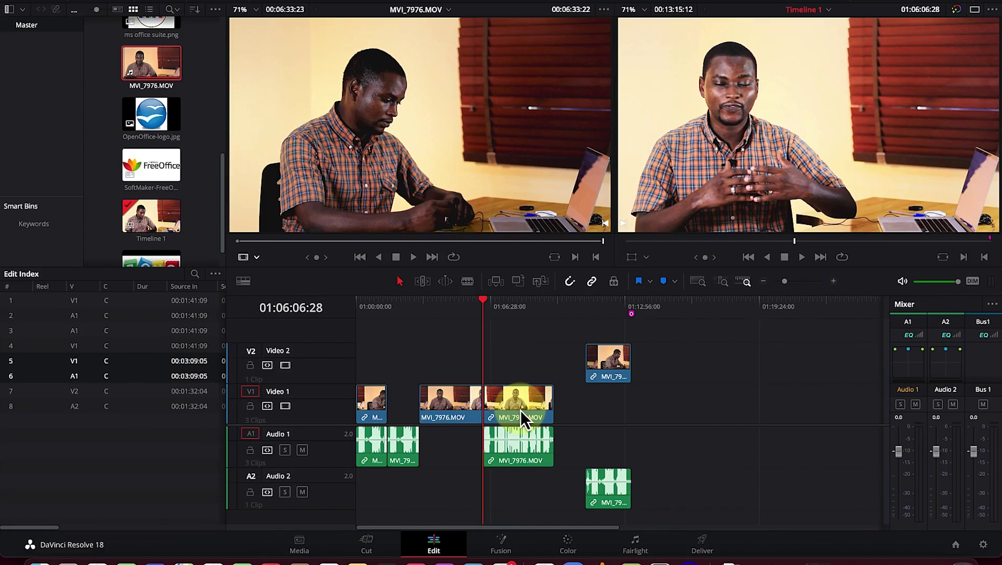
key("super+z")
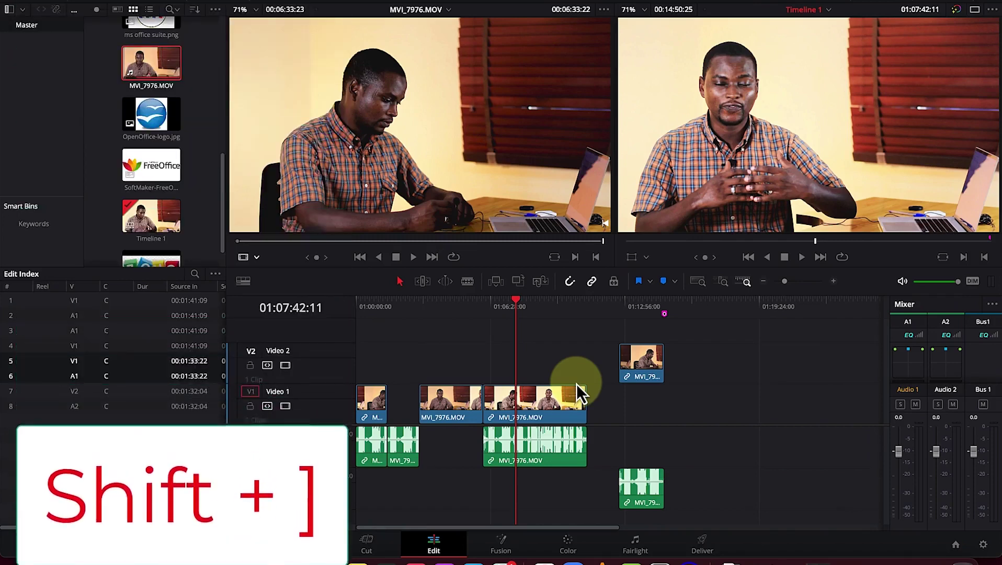
- Try trimming the third Video 1 clip's end and ripple-trimming its start to the playhead, undoing each trim
key("shift+bracketright")
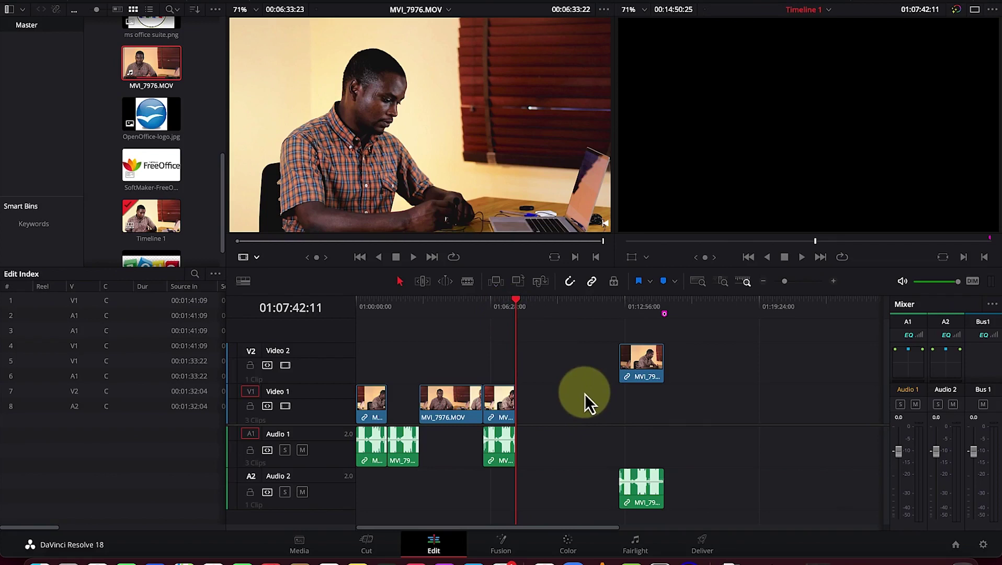
key("super+z")
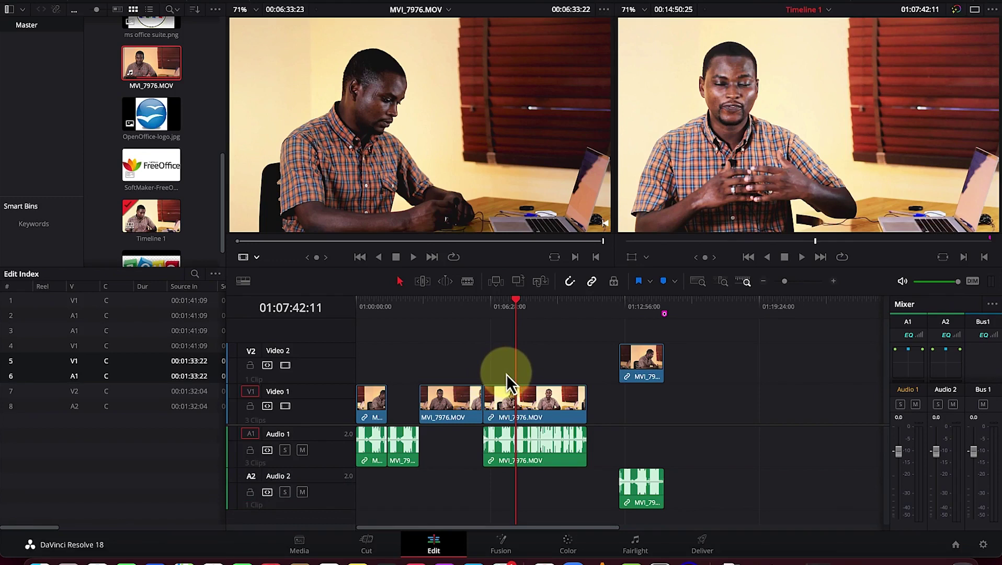
key("super+shift+bracketleft")
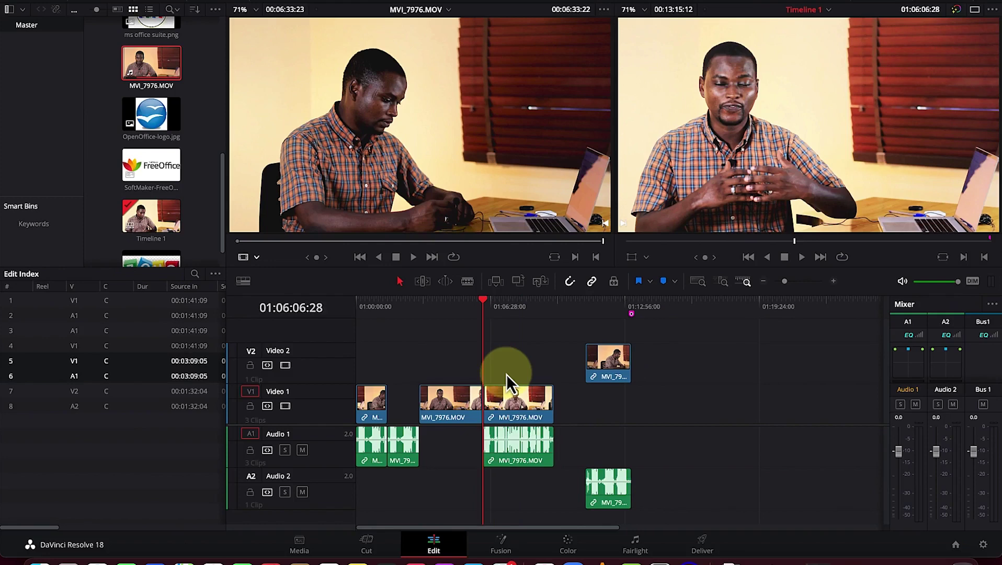
key("super+z")
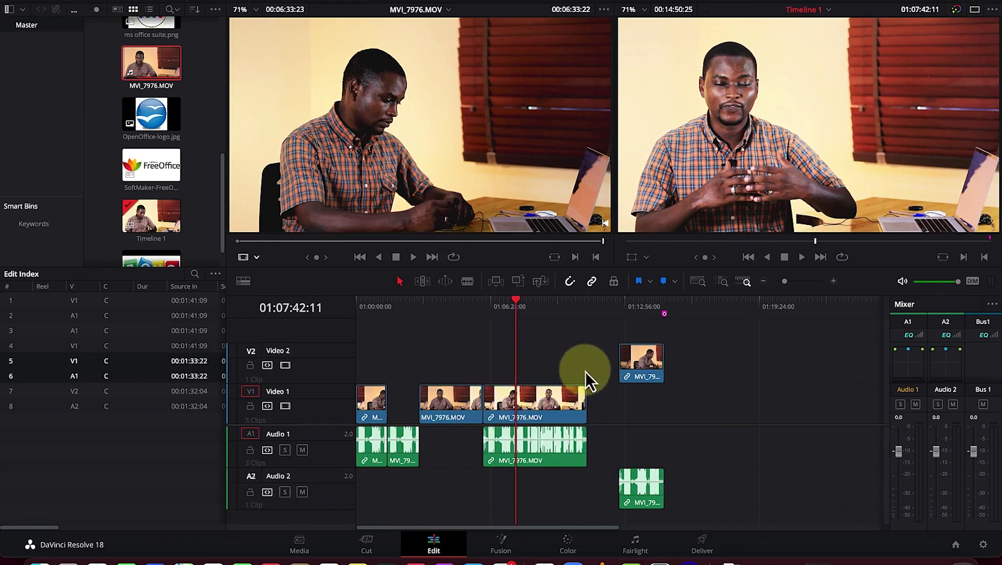
- With the Video 2 clip moved up to the third Video 1 clip's end, ripple-trim that end to 01:07:42:11 and shorten the Video 2 clip
left_click_drag(637, 367, 604, 366)
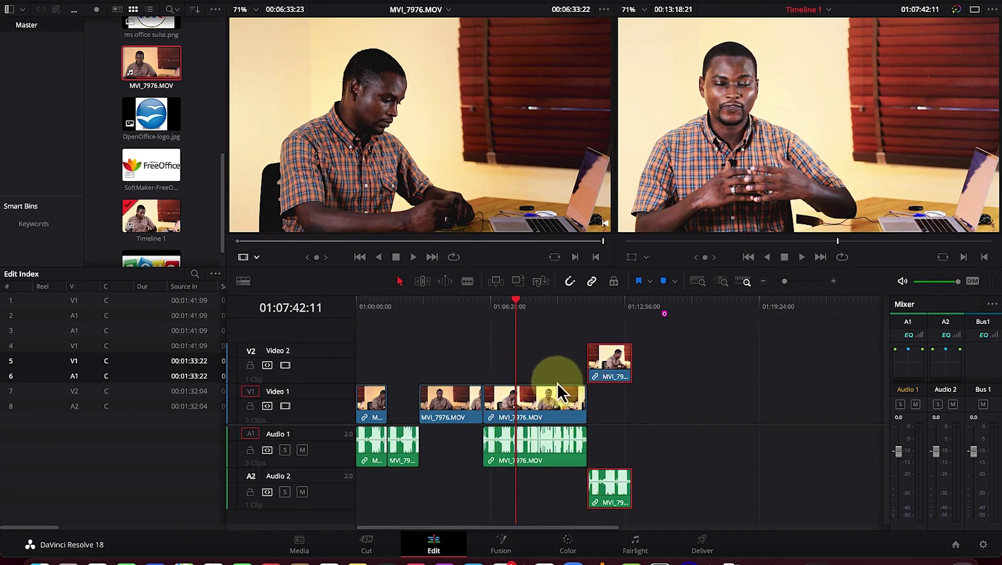
left_click(542, 408)
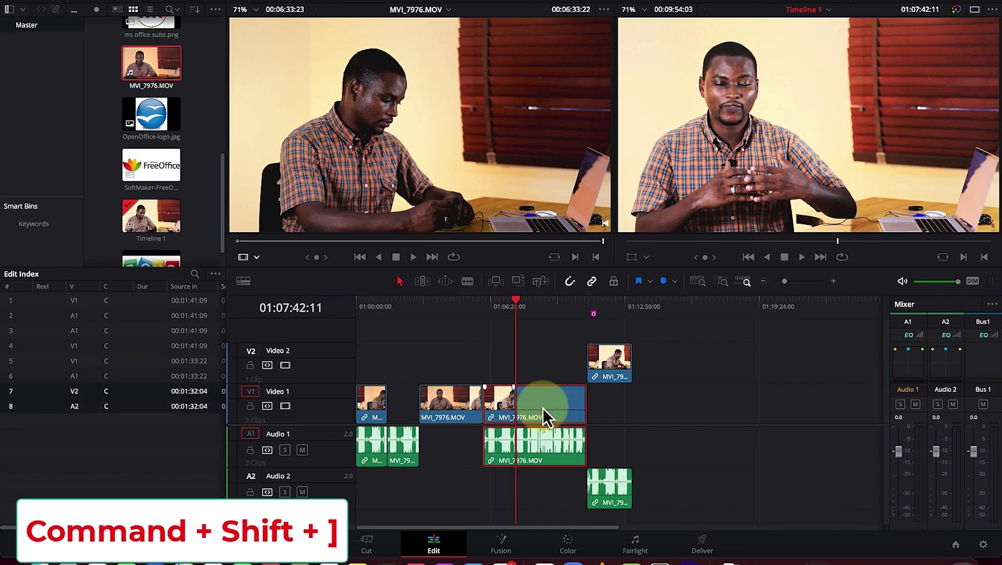
key("super+shift+bracketright")
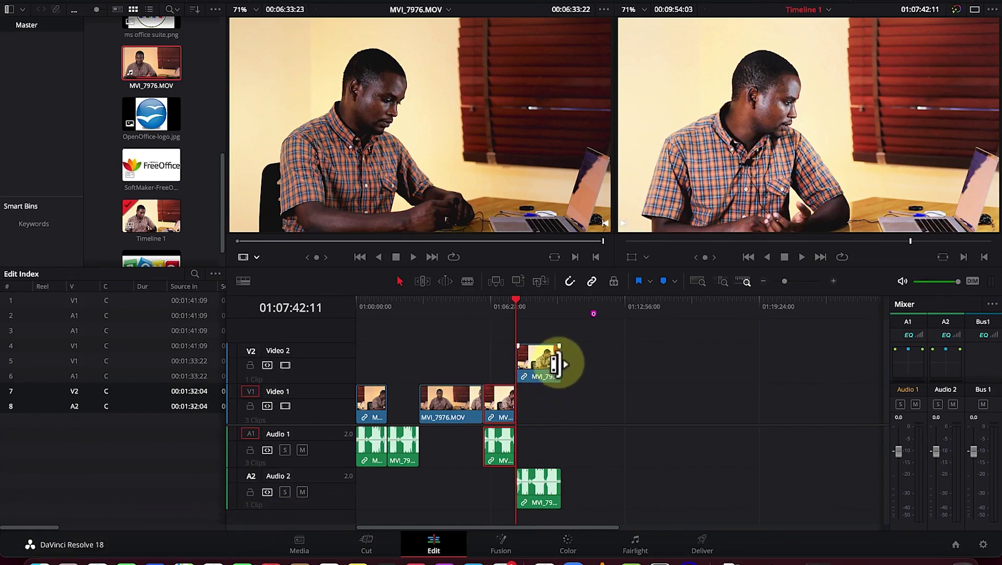
left_click_drag(555, 364, 533, 360)
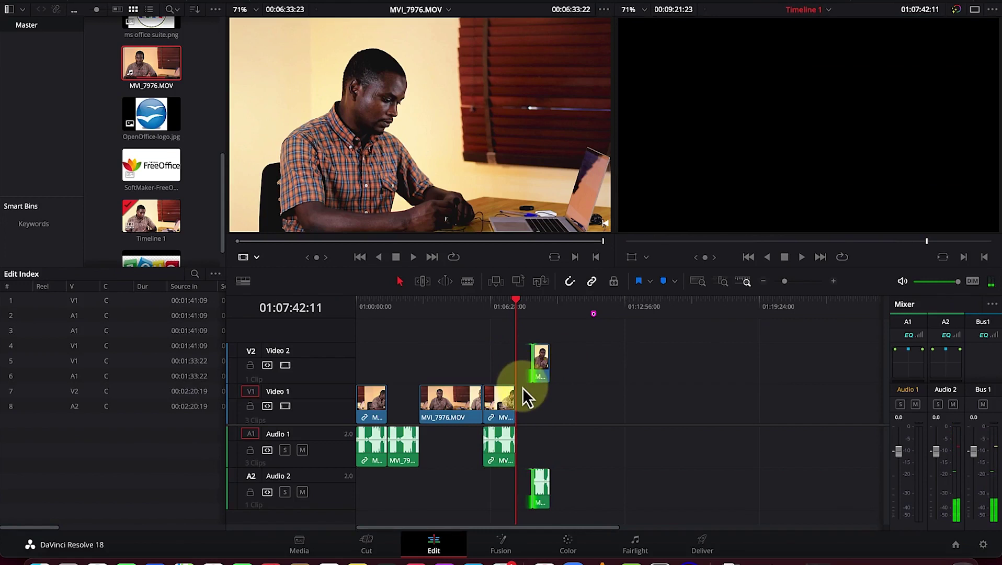
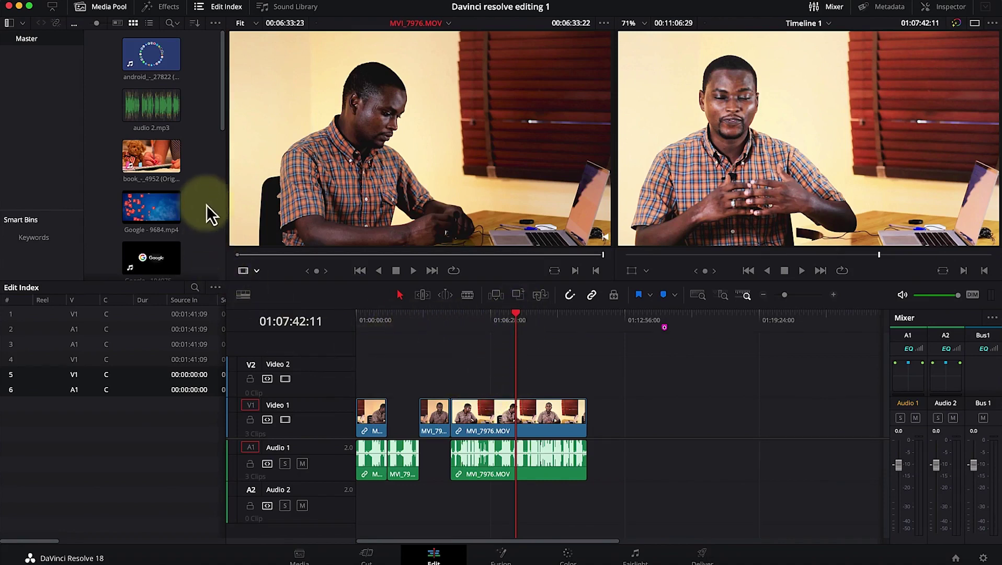
- Load book_-_4952 (Original).mp4 in the source viewer and mark its range from 00:00:03:12 to 00:00:09:17
left_click(160, 144)
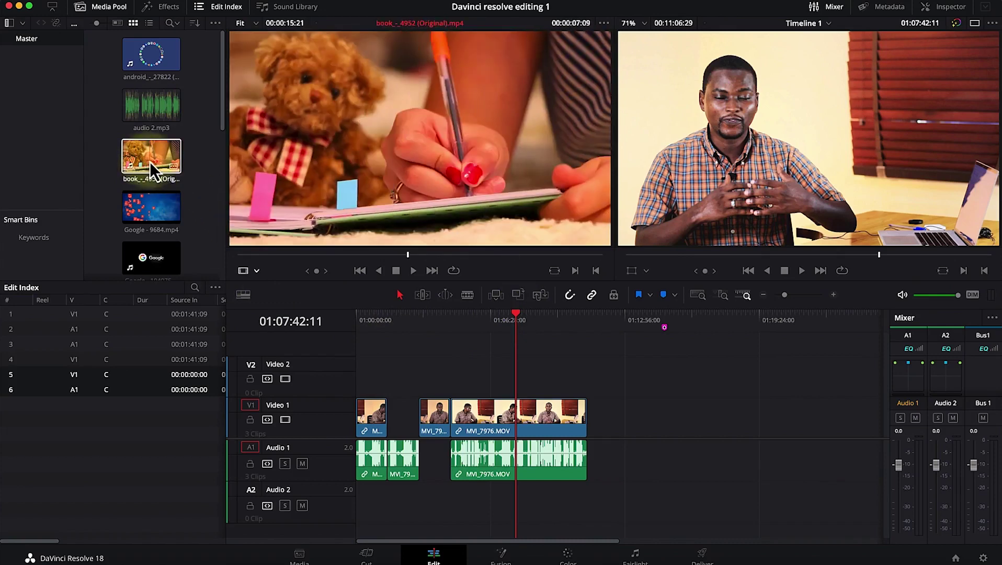
left_click(149, 161)
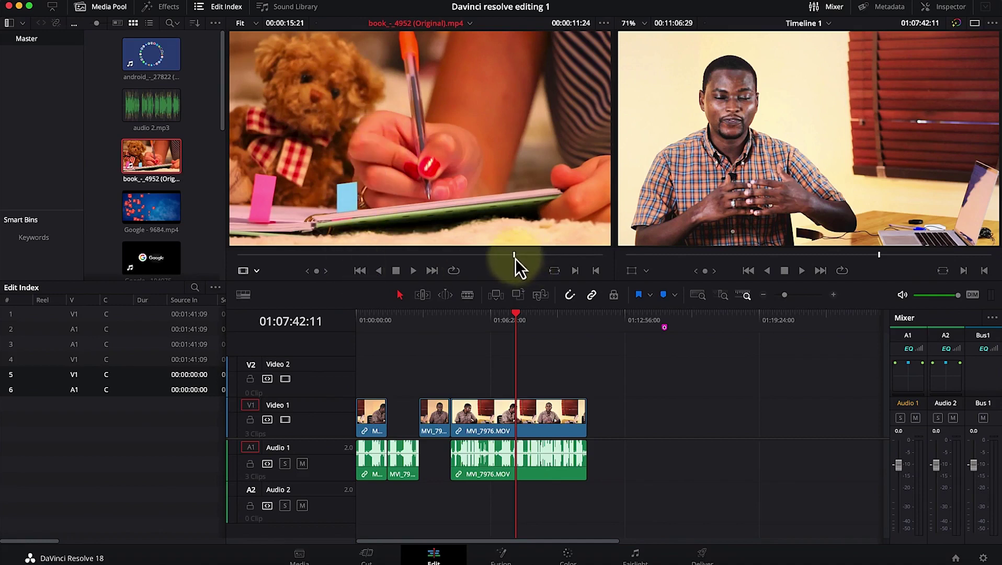
left_click_drag(515, 258, 318, 241)
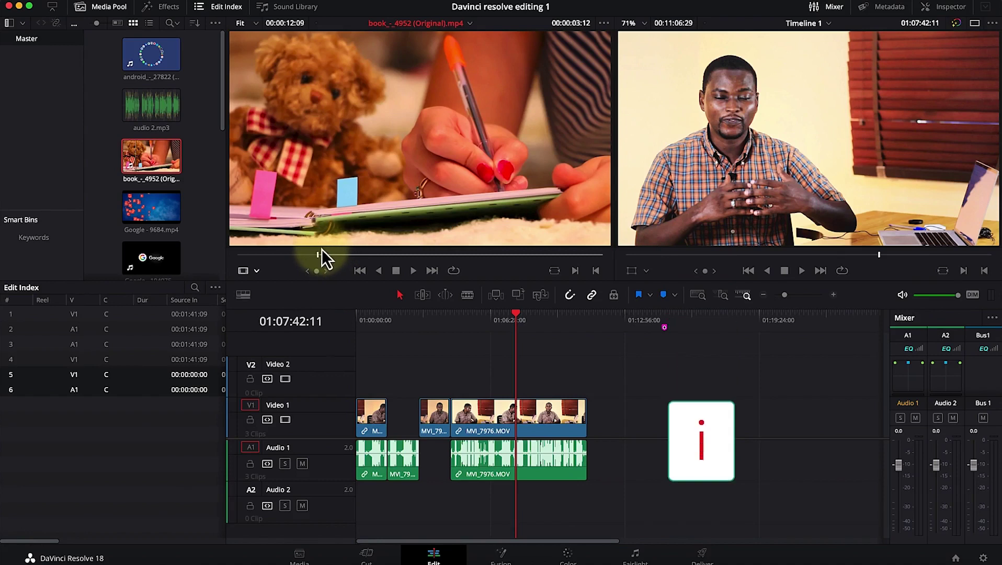
left_click_drag(319, 257, 461, 285)
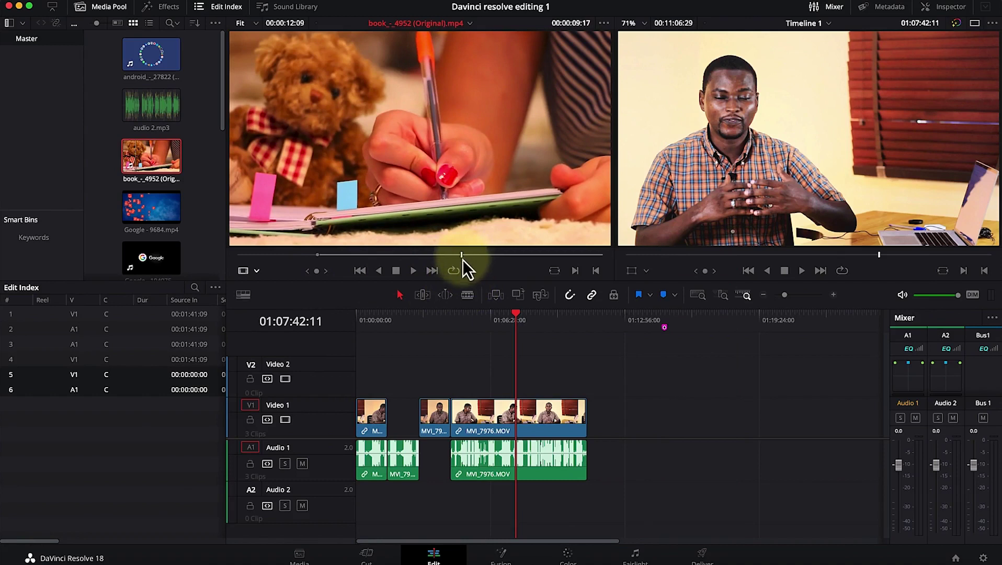
key("o")
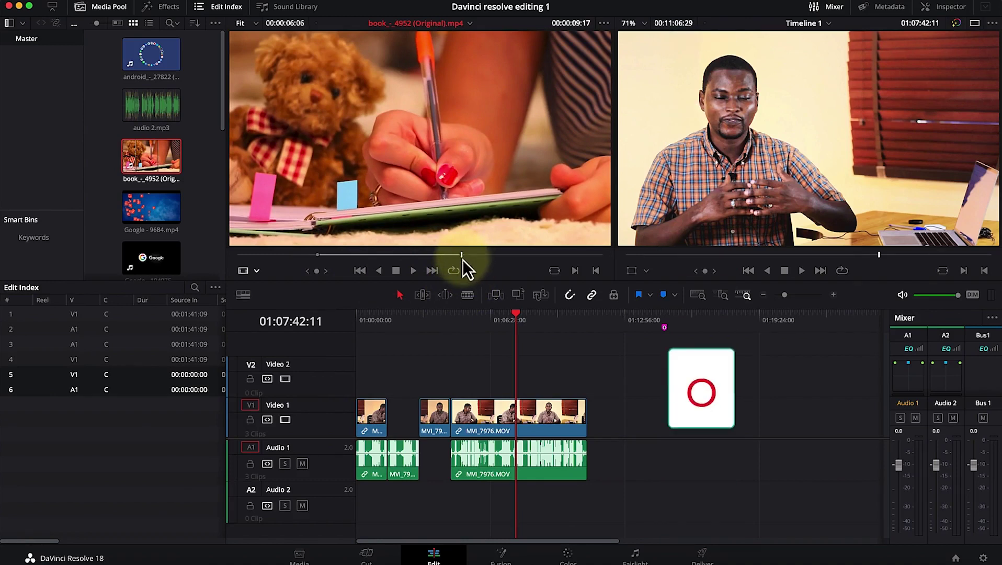
- Place the marked book clip range on Video 2 at 01:07:42:11 and move the playhead to 01:07:40:05
left_click_drag(445, 154, 528, 373)
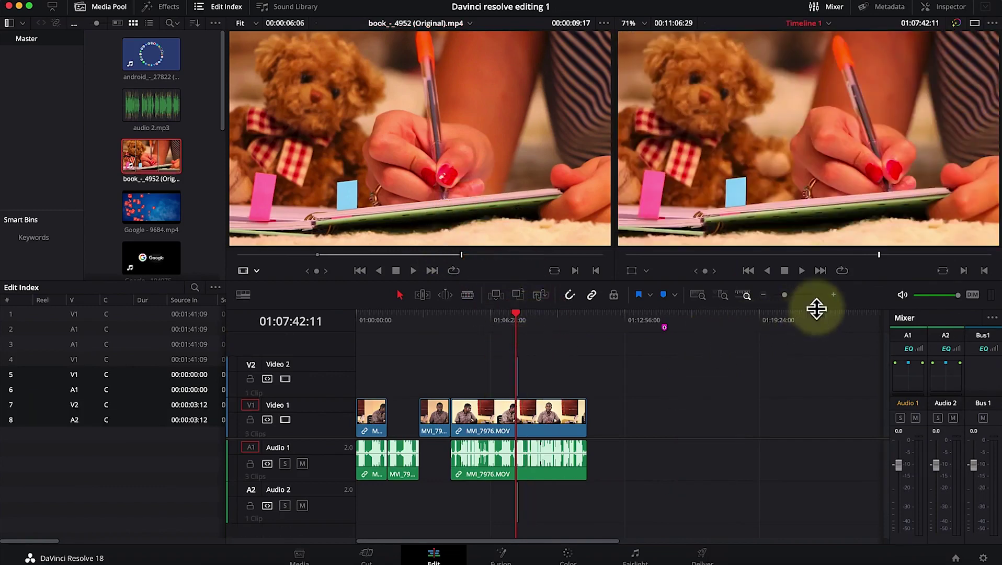
left_click_drag(785, 298, 799, 296)
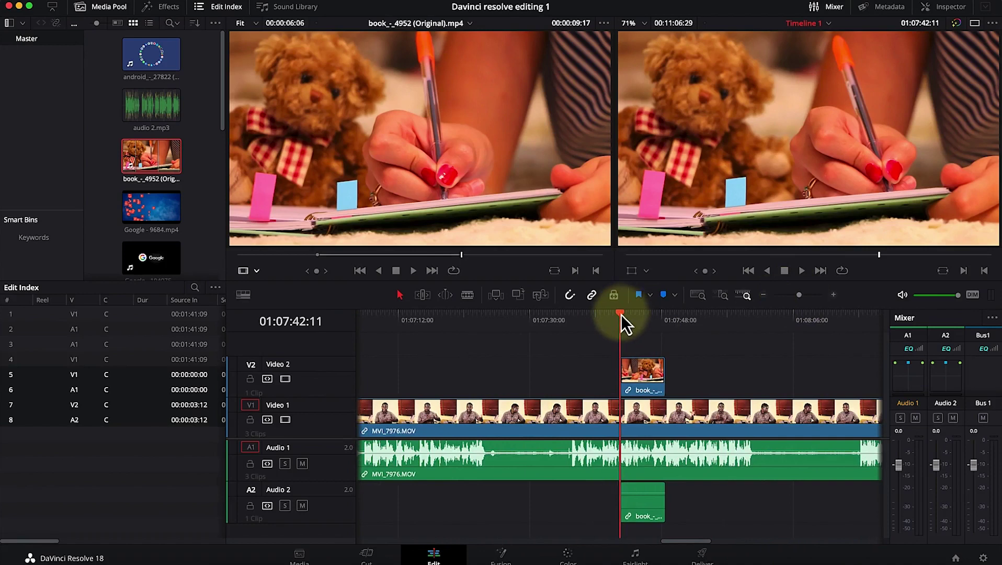
mouse_move(628, 315)
left_mouse_down()
mouse_move(641, 319)
mouse_move(619, 321)
left_mouse_up()
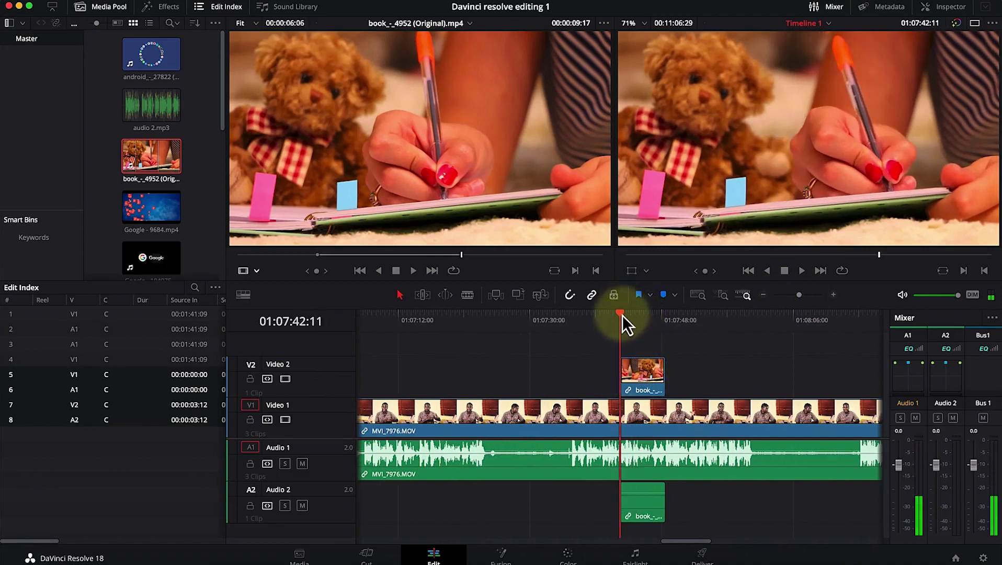
left_click_drag(622, 315, 604, 344)
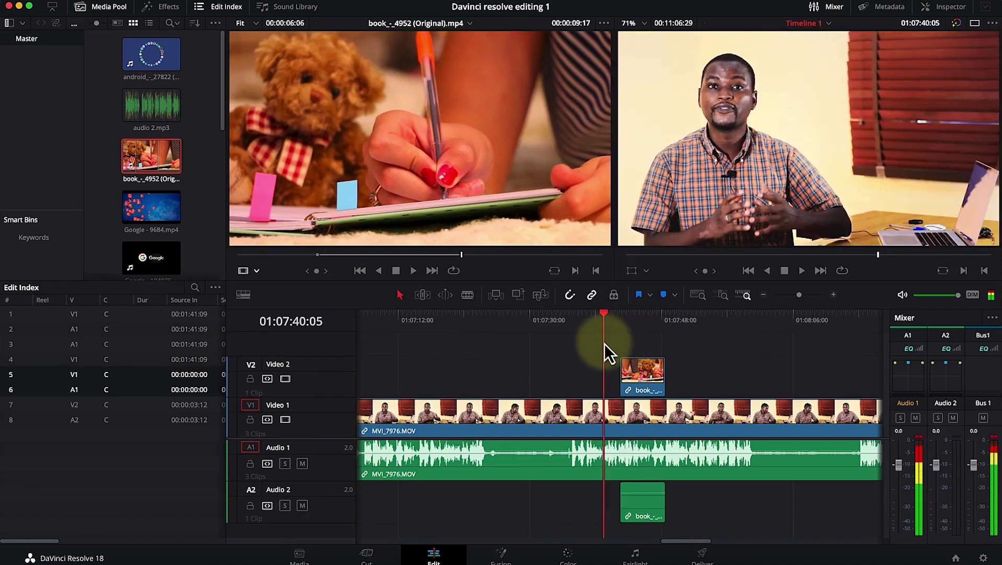
- Mute the Audio 2 track and move the playhead to 01:07:37:26, ahead of the book clip
left_click(648, 383)
left_click(653, 458)
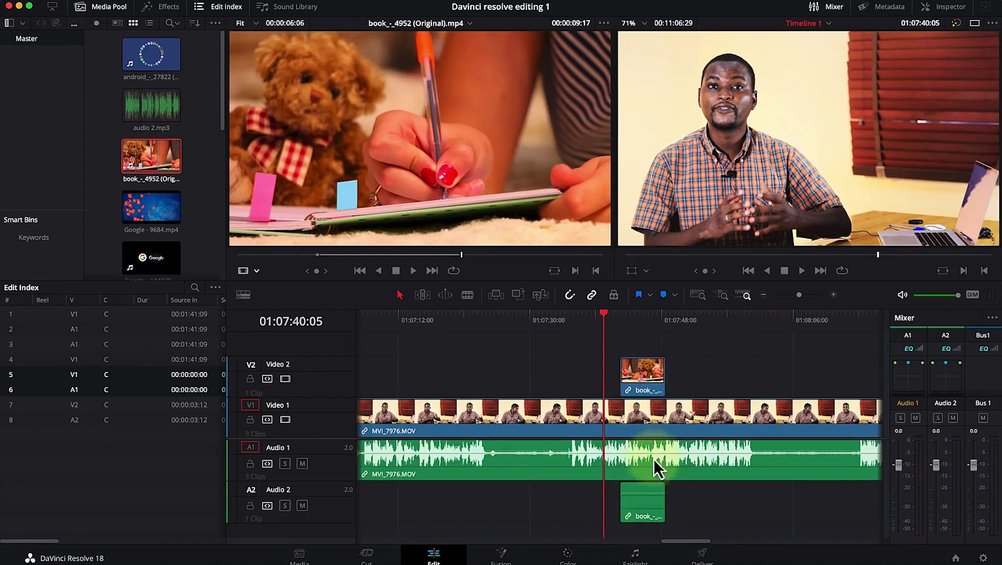
left_click(303, 505)
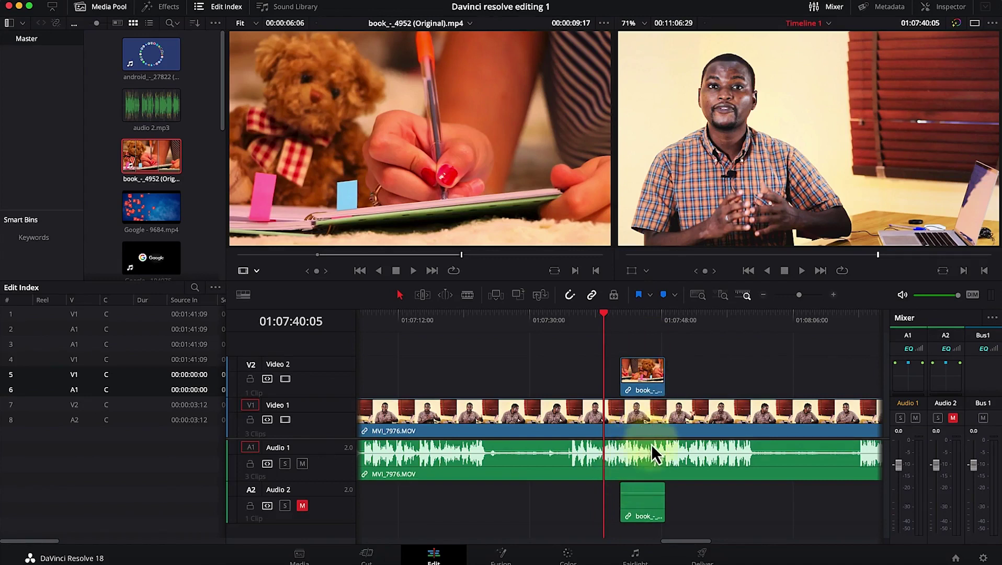
left_click(640, 384)
left_click(603, 315)
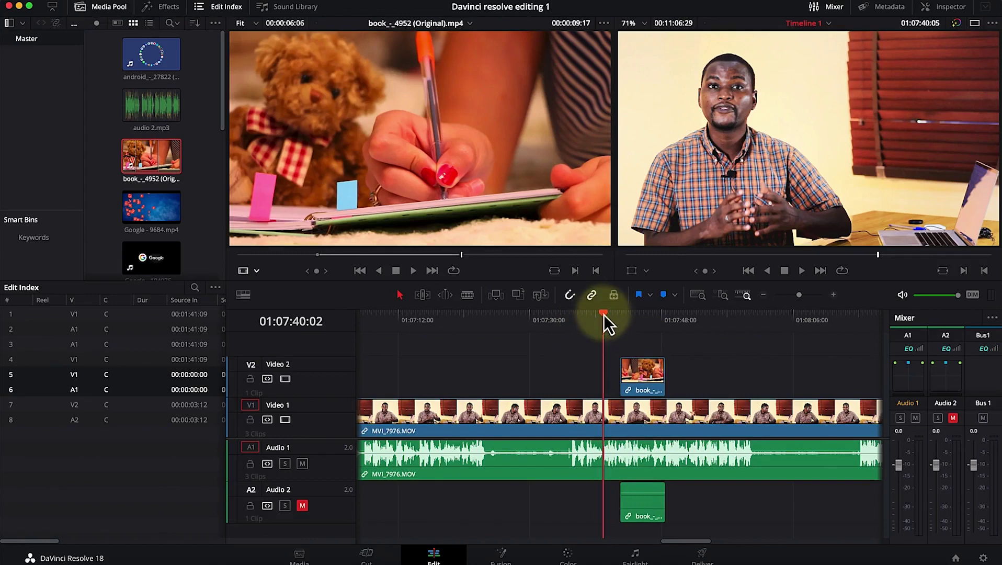
key("space")
left_click(587, 306)
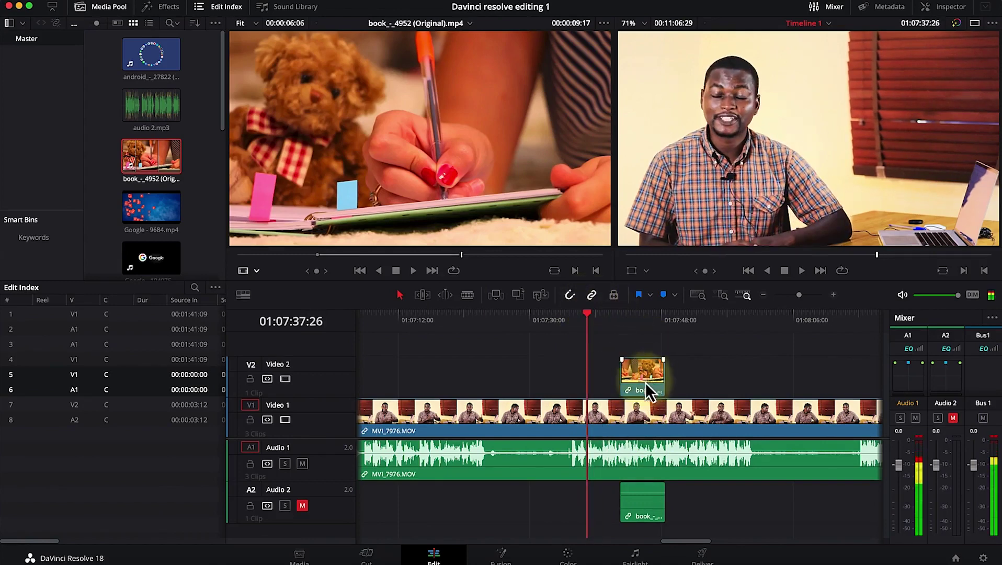
- Mark audio 2.mp3 from 00:01:06:18 to 00:02:08:20 and place that range on Audio 2 after the book clip's audio
left_click(162, 110)
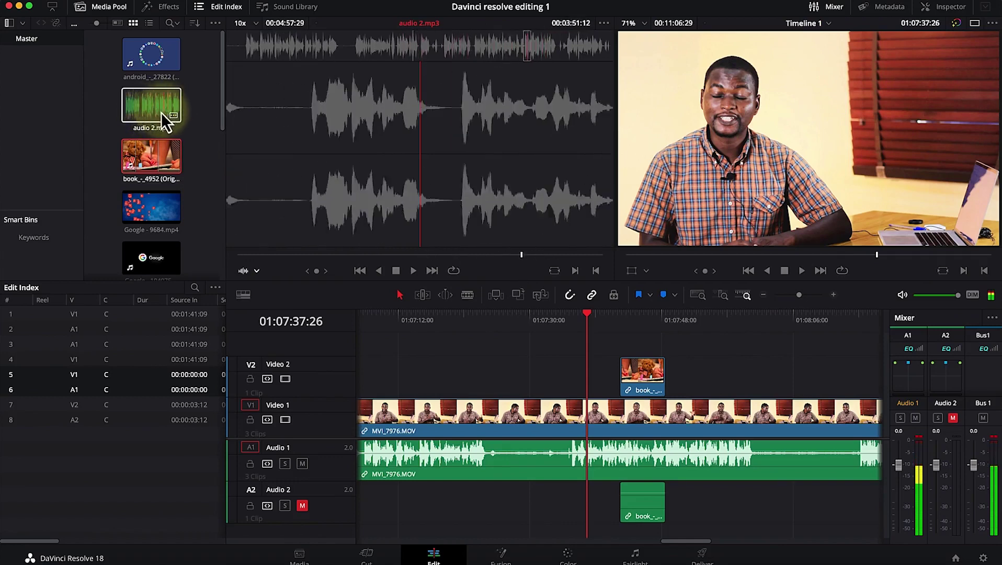
left_click(153, 108)
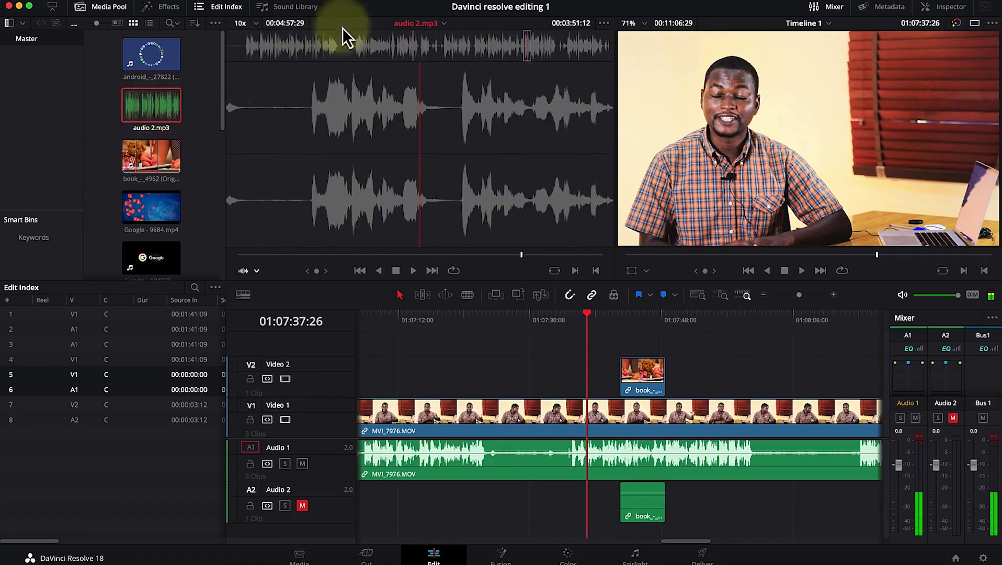
left_click(418, 137)
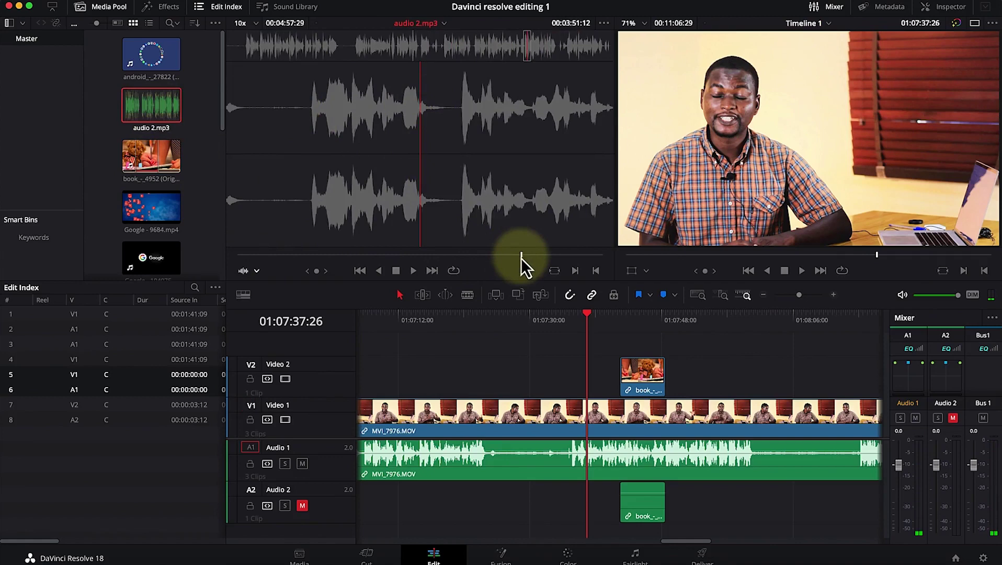
left_click_drag(520, 257, 395, 246)
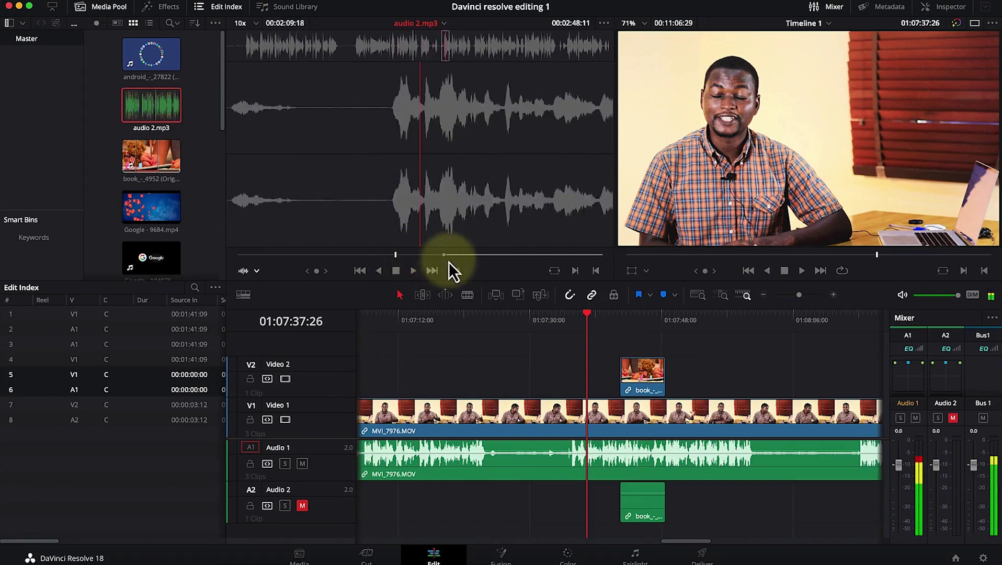
key("o")
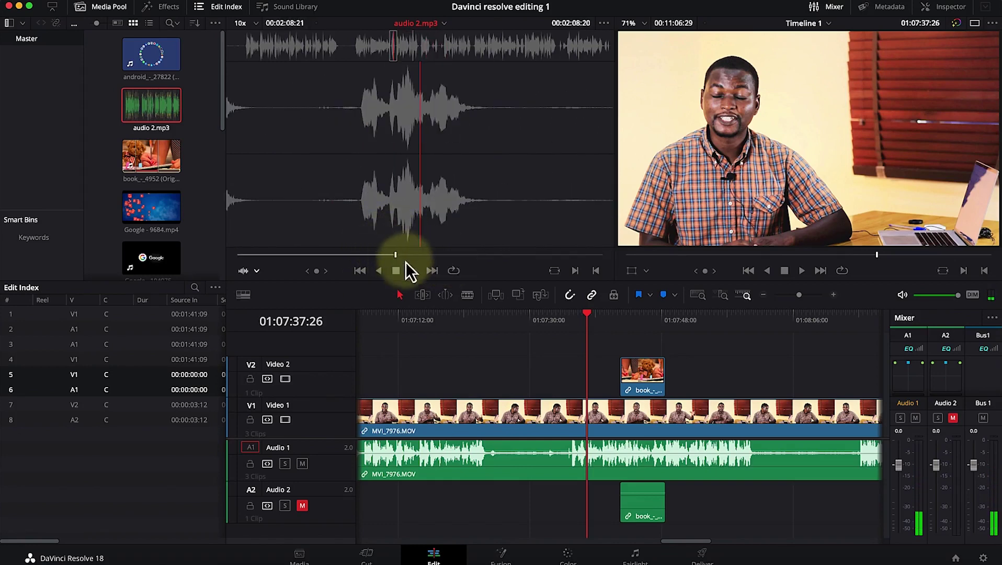
key("i")
left_click_drag(387, 225, 695, 370)
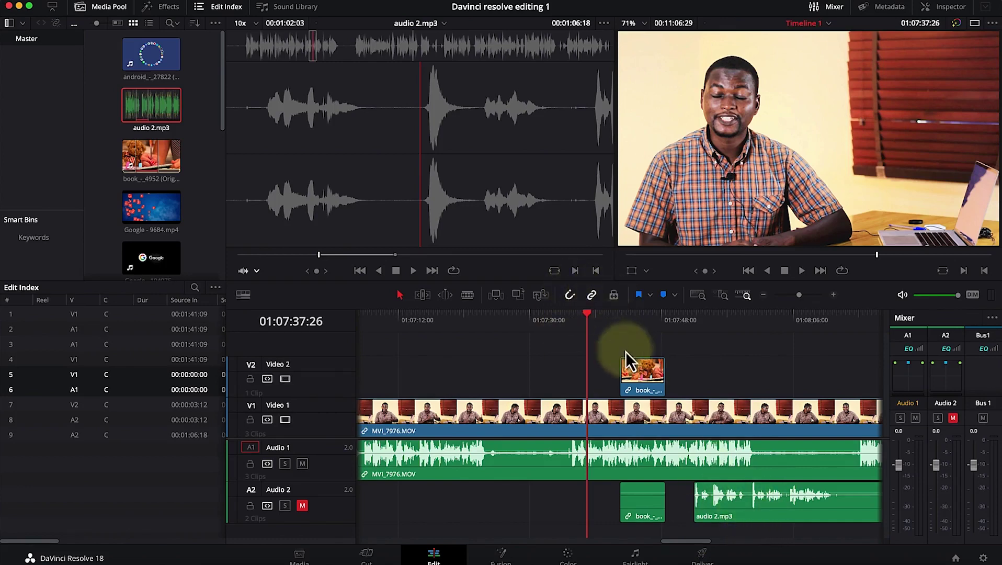
- Place SoftMaker-FreeOffice-logo.png on Video 2 and extend its start back to the playhead at 01:07:11:25
left_click_drag(588, 315, 397, 326)
scroll(160, 207, "down", 5)
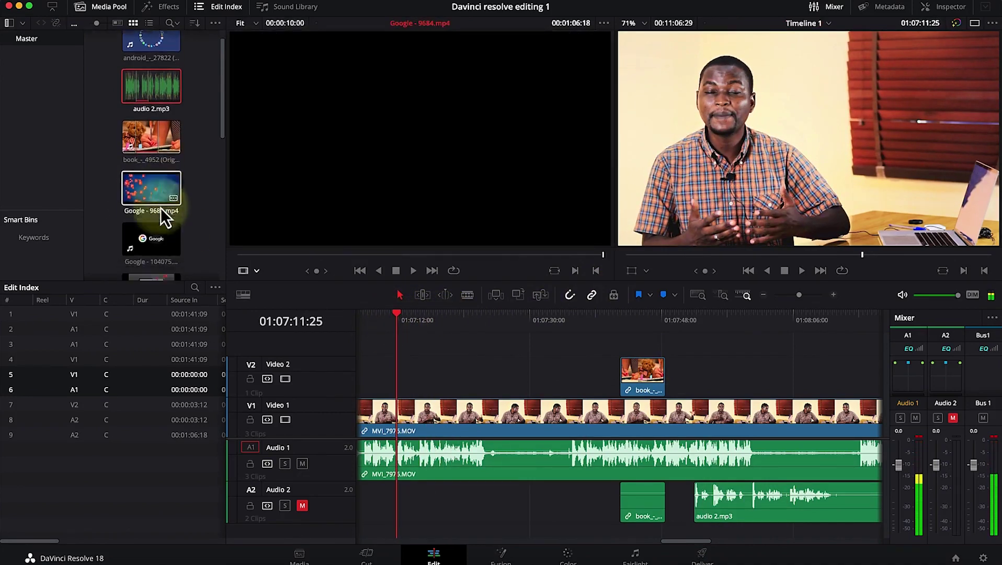
scroll(161, 208, "down", 4)
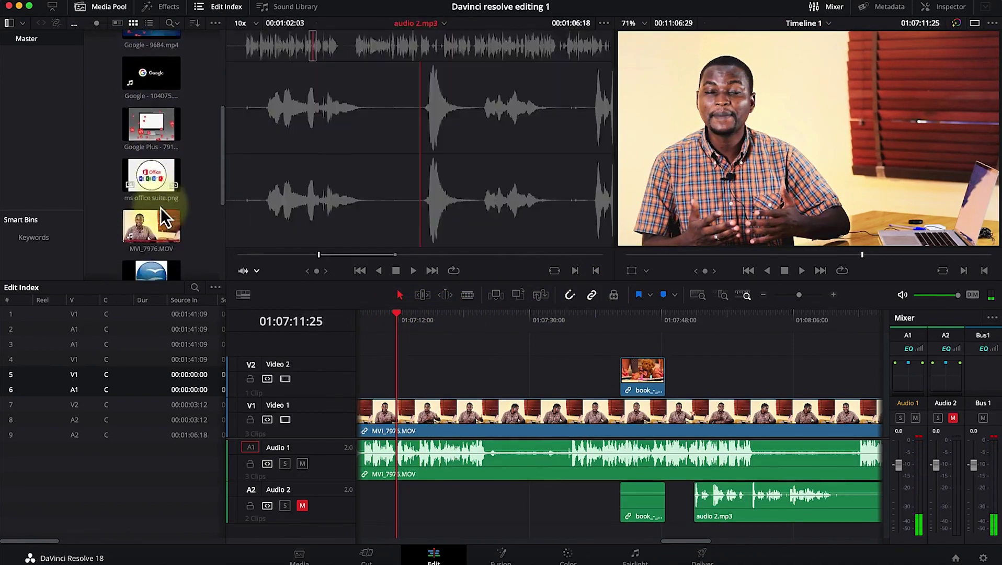
scroll(160, 207, "down", 1)
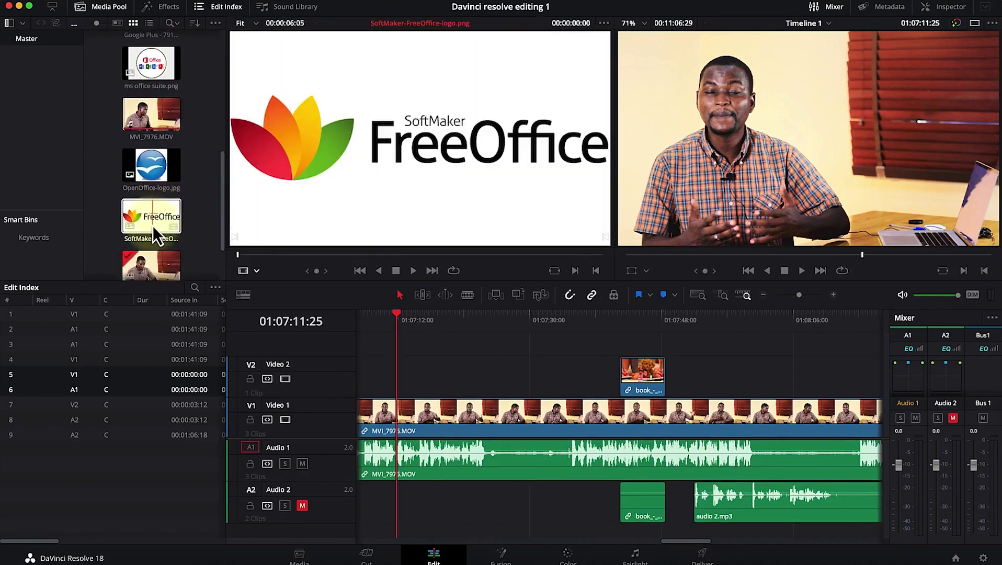
left_click(155, 224)
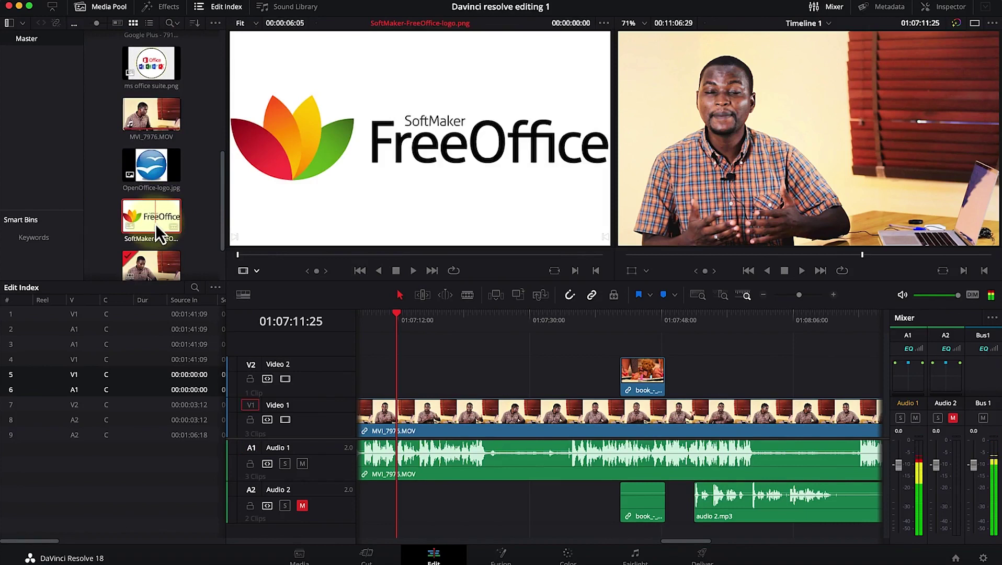
left_click_drag(372, 168, 444, 377)
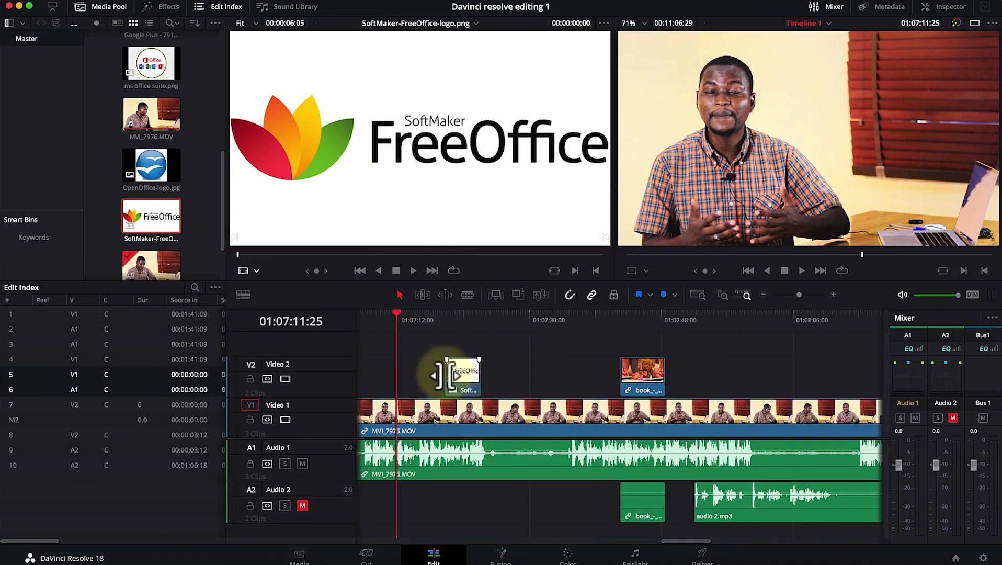
left_click_drag(446, 374, 398, 374)
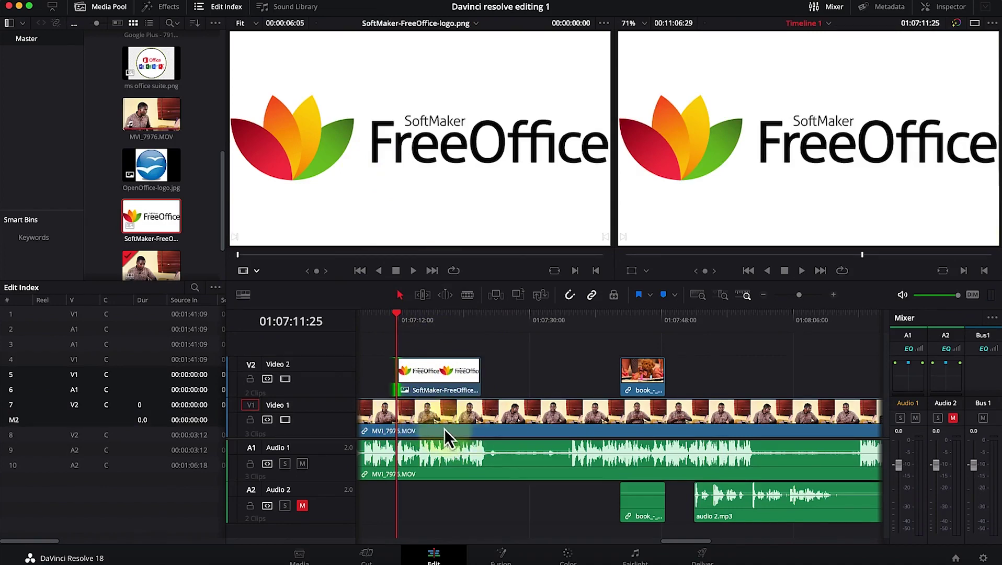
- Play the timeline from 01:07:09:22 through the FreeOffice logo clip to review it
left_click(381, 313)
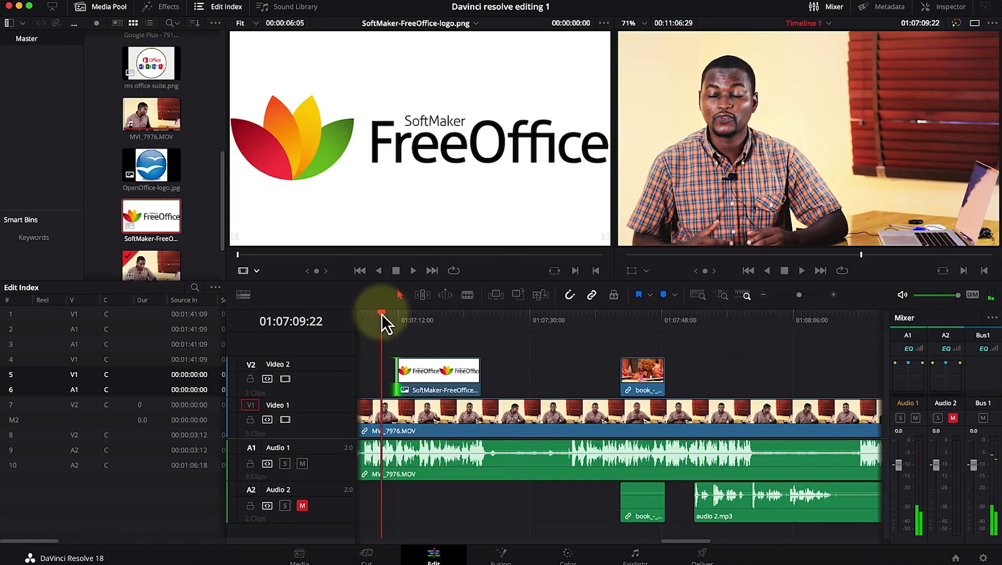
key("space")
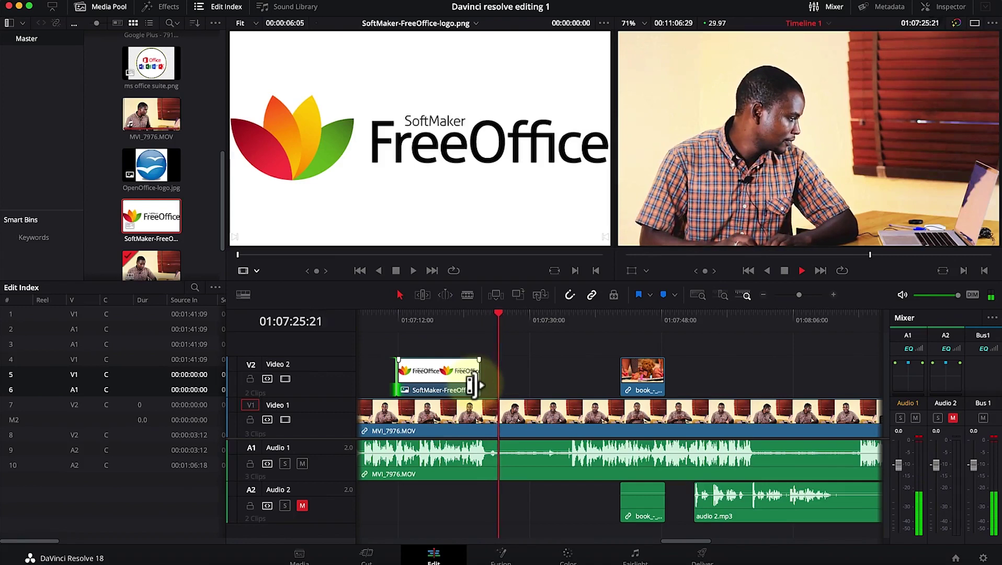
key("space")
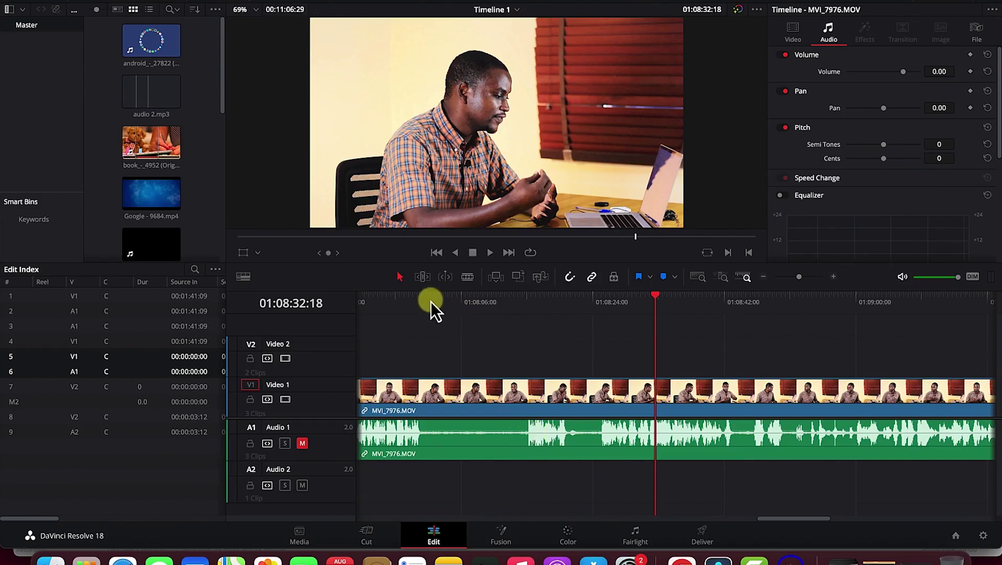
- Import the Business Corporate [Copyright Free Background Music].mp4 file from the Finder Audio folder into the media pool
double_click(170, 166)
left_click(215, 177)
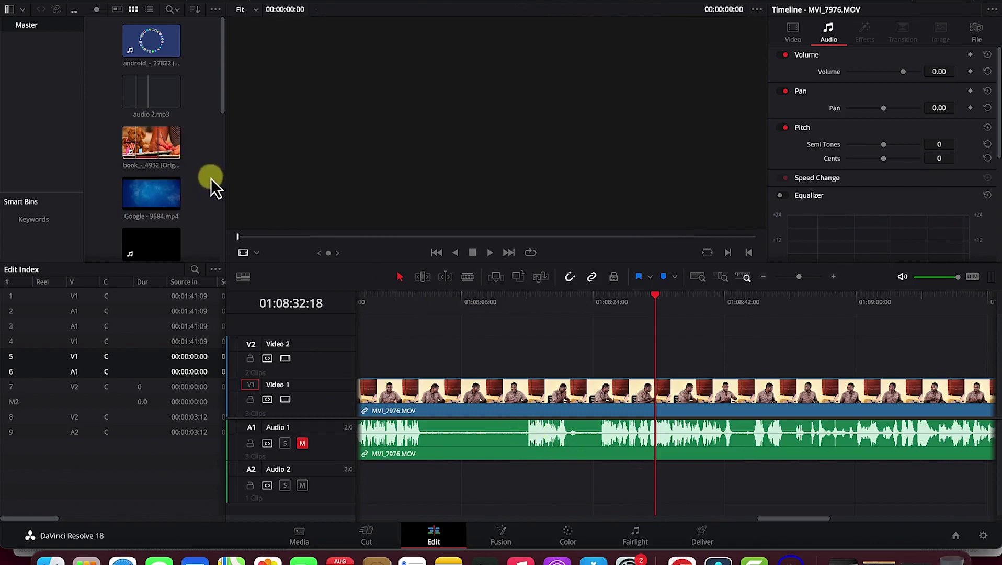
right_click(215, 186)
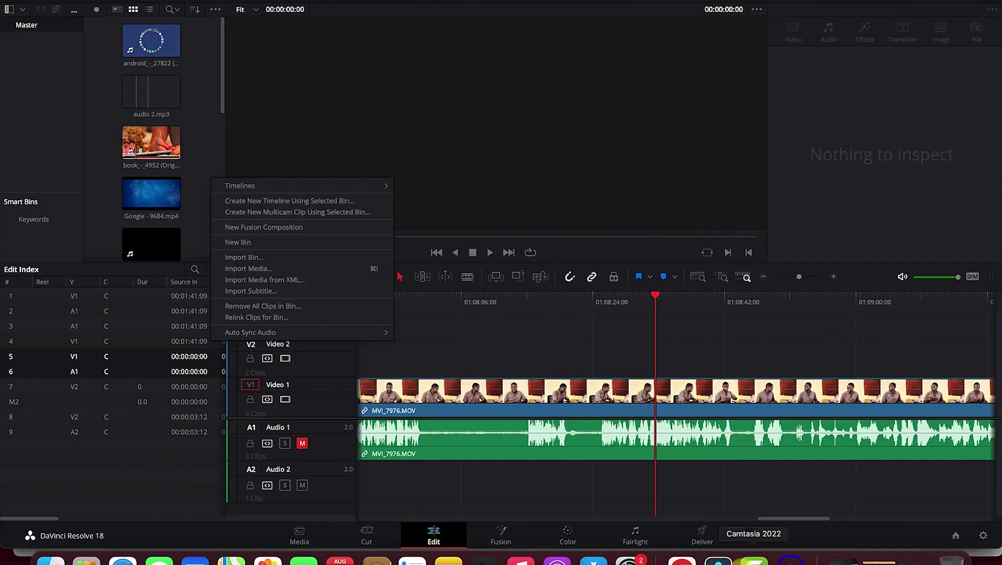
left_click(915, 558)
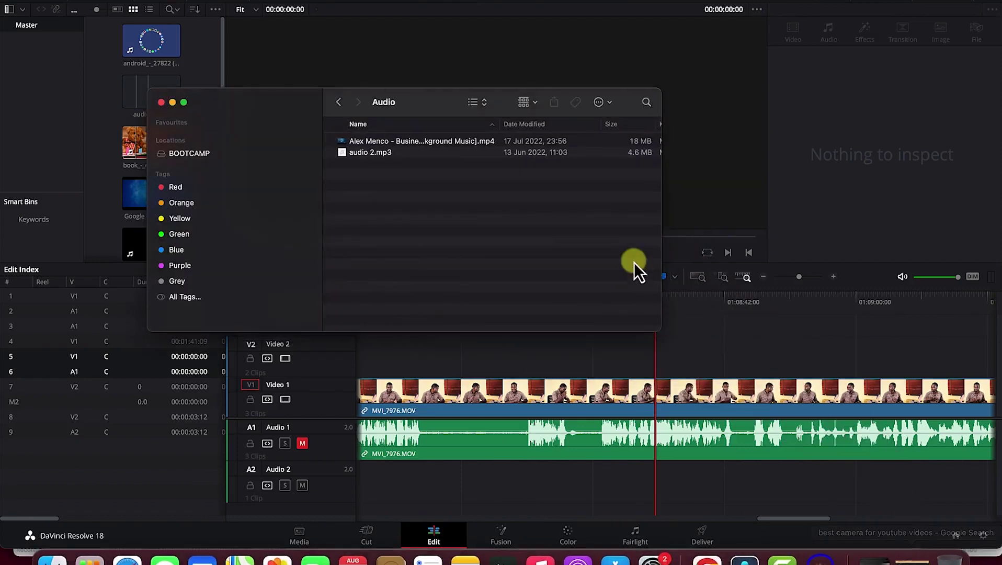
left_click(379, 145)
left_click_drag(379, 144, 190, 64)
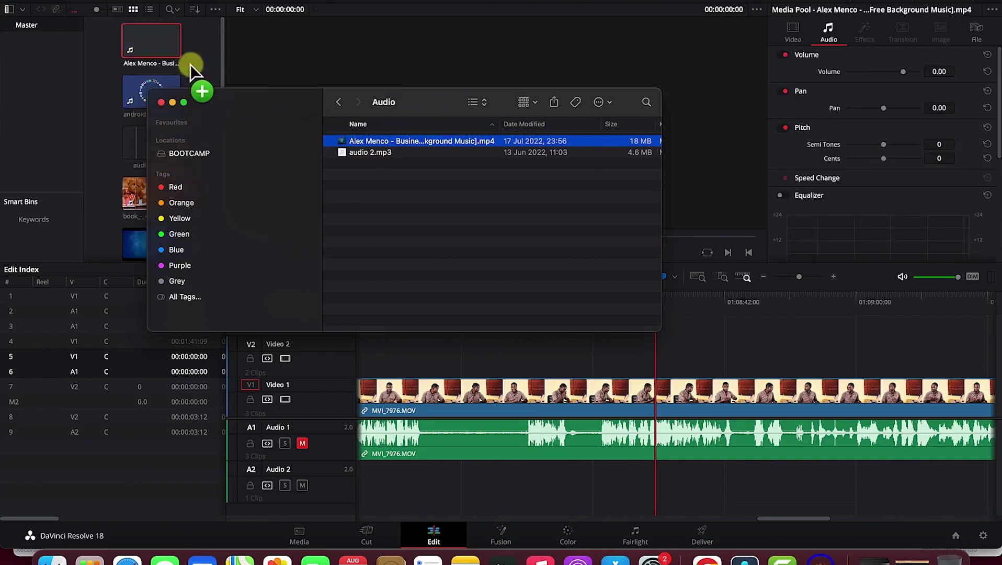
left_click(207, 59)
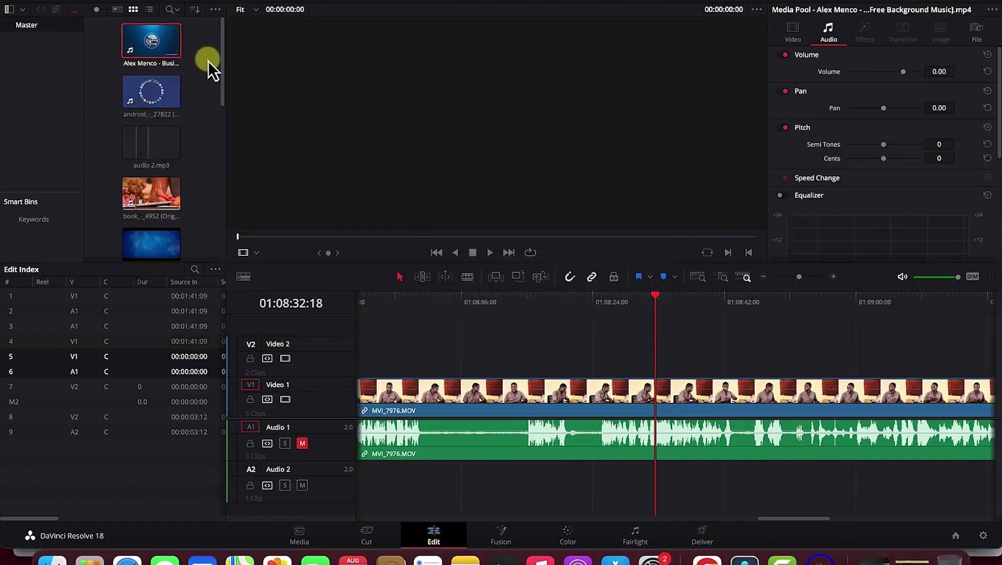
- Place the background music MP4 directly after the logo on Video 2 and Audio 2, turn off linked selection and delete its video part
left_click_drag(162, 46, 252, 181)
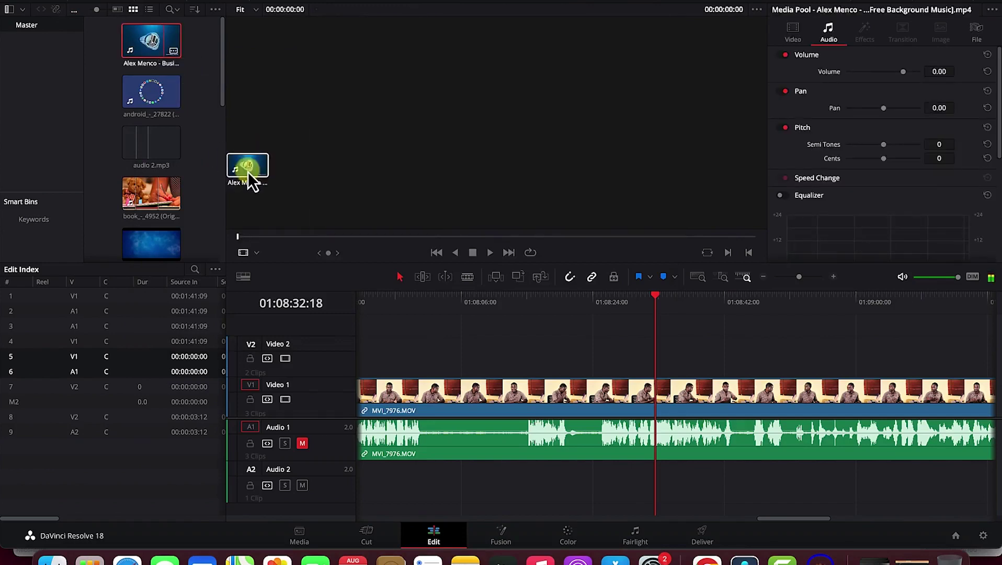
left_click_drag(328, 279, 429, 469)
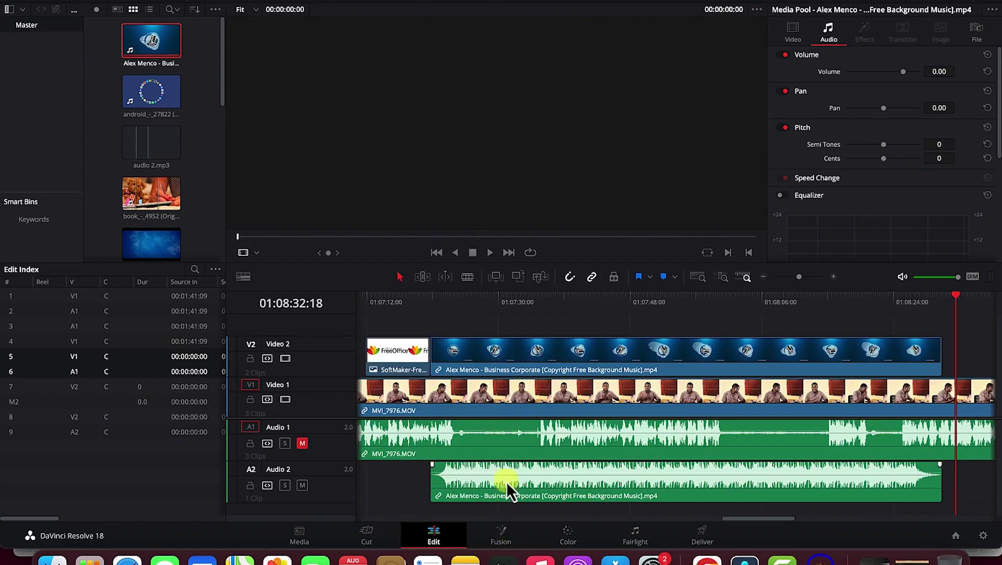
left_click(523, 360)
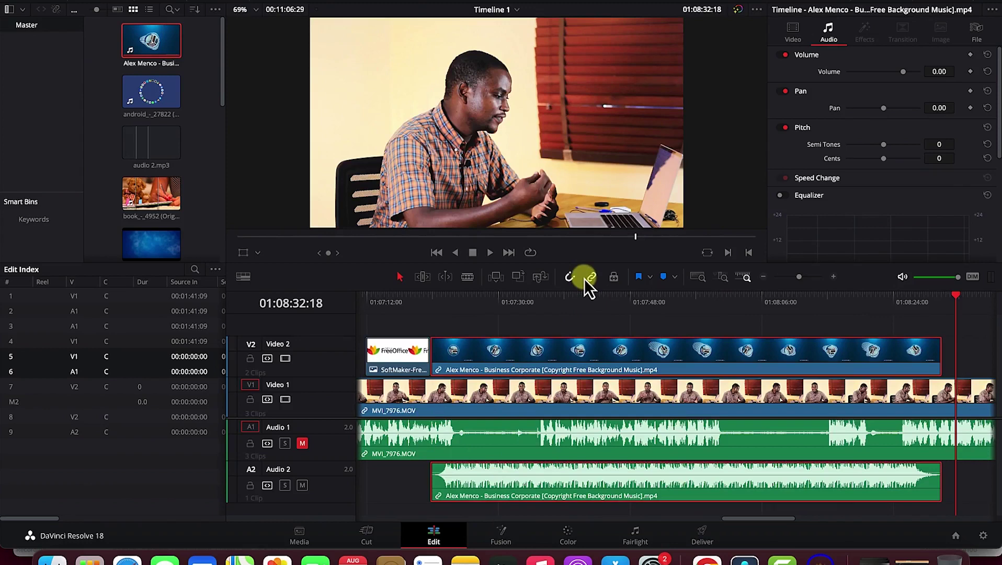
left_click(533, 329)
left_click(537, 356)
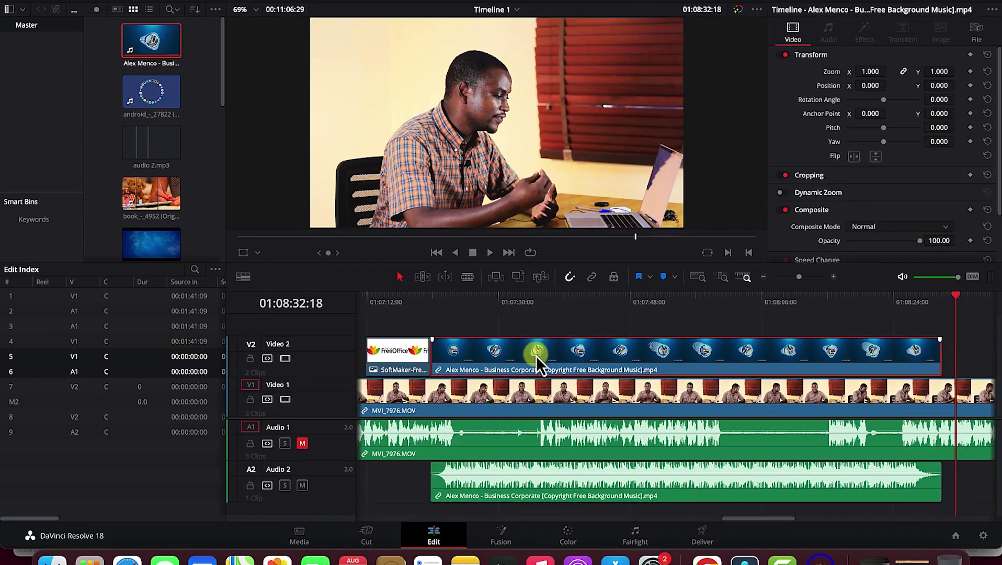
key("Delete")
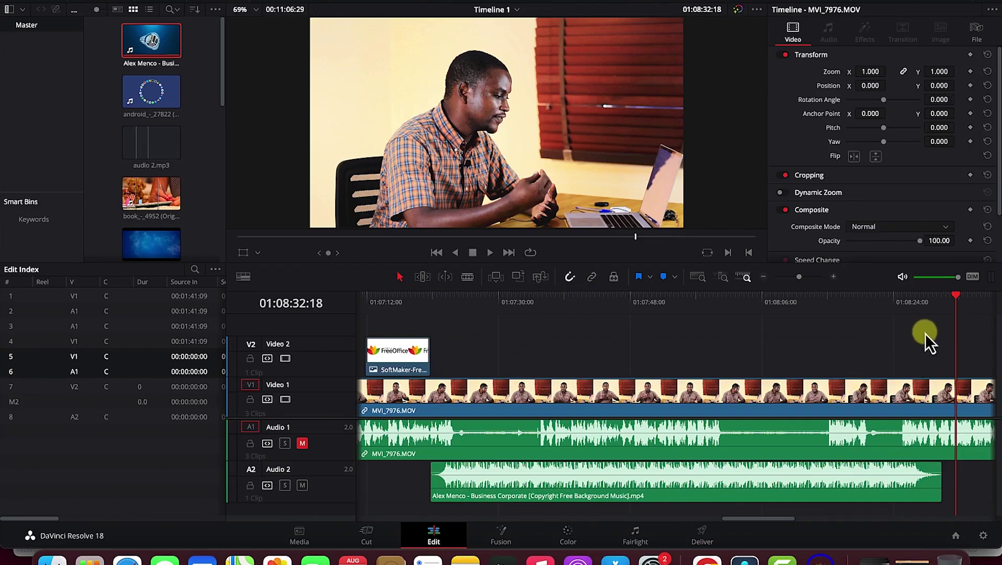
- Play the background music from 01:08:01:22 and return the playhead to 01:08:01:29
left_click_drag(953, 301, 731, 298)
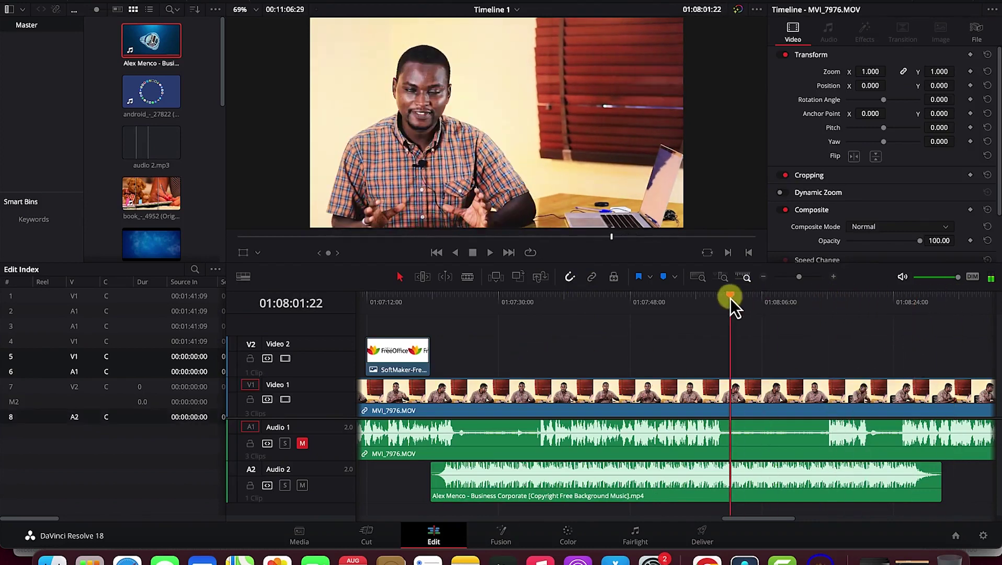
key("space")
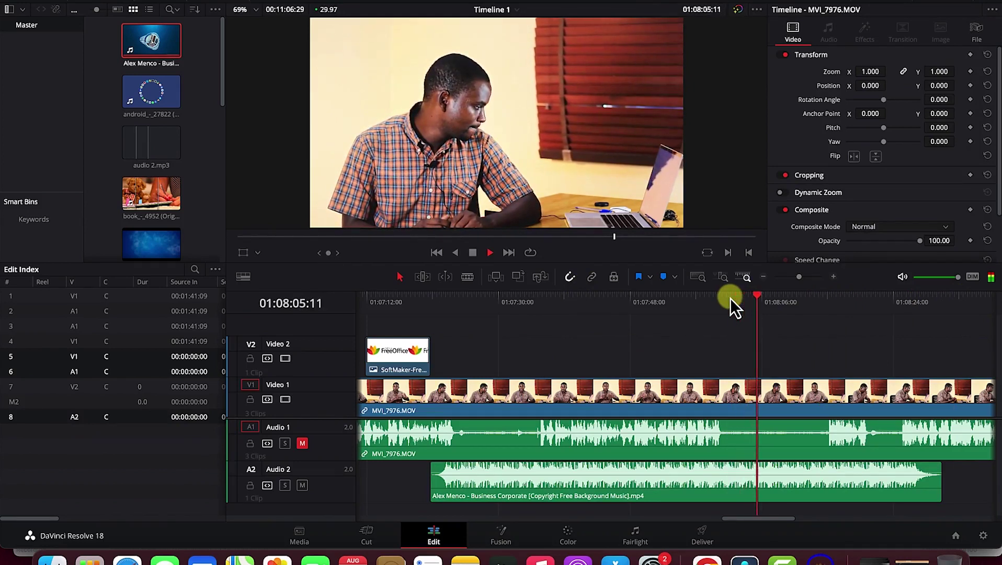
key("space")
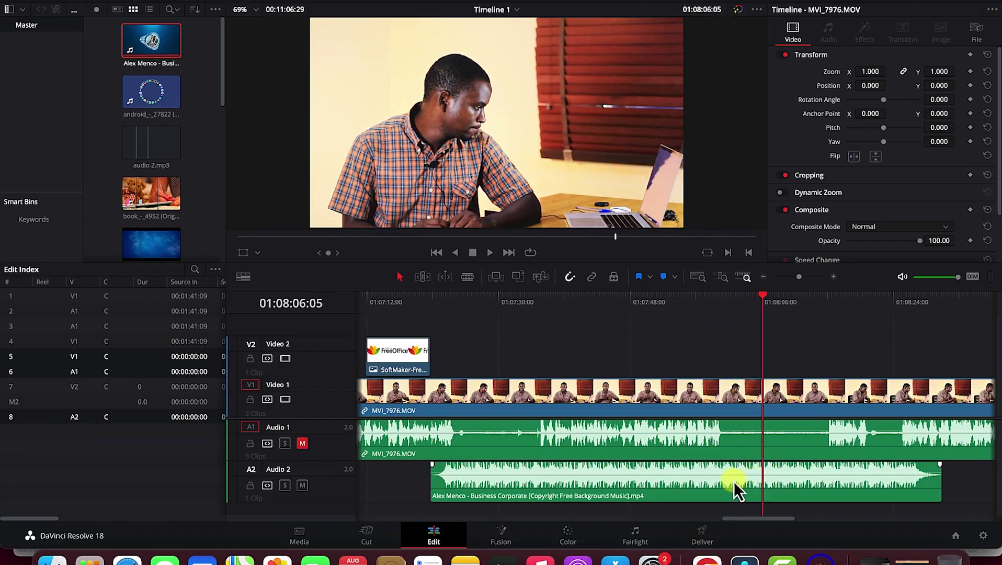
left_click_drag(762, 296, 732, 297)
- Lower the background music clip's volume directly on the Audio 2 track to -1.60 dB
left_click(659, 479)
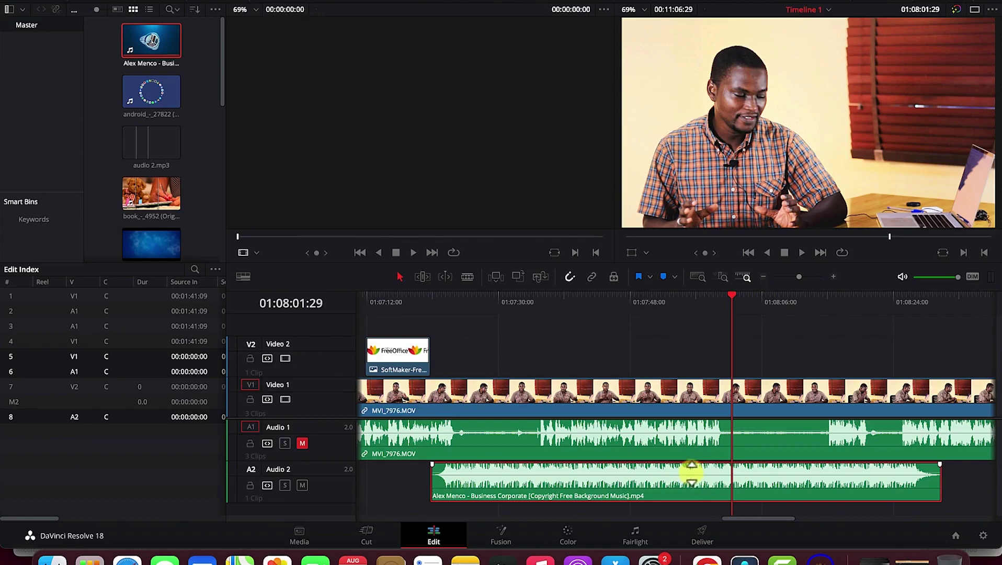
left_click_drag(692, 474, 691, 476)
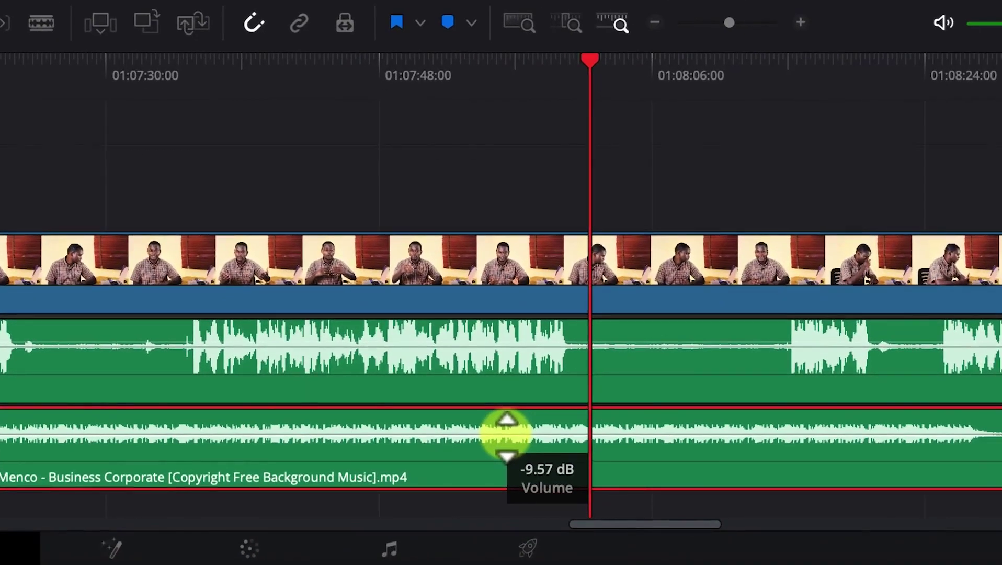
mouse_move(507, 437)
left_mouse_down()
mouse_move(508, 419)
mouse_move(507, 458)
mouse_move(510, 419)
mouse_move(507, 430)
left_mouse_up()
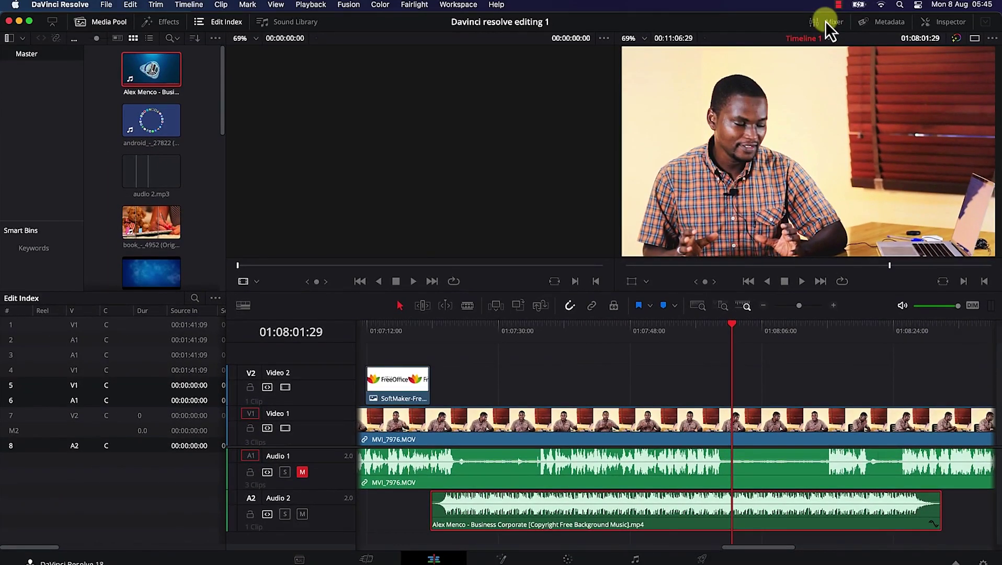
- Show the audio mixer, set the Audio 2 track fader to +0.2 and save the project
left_click(825, 21)
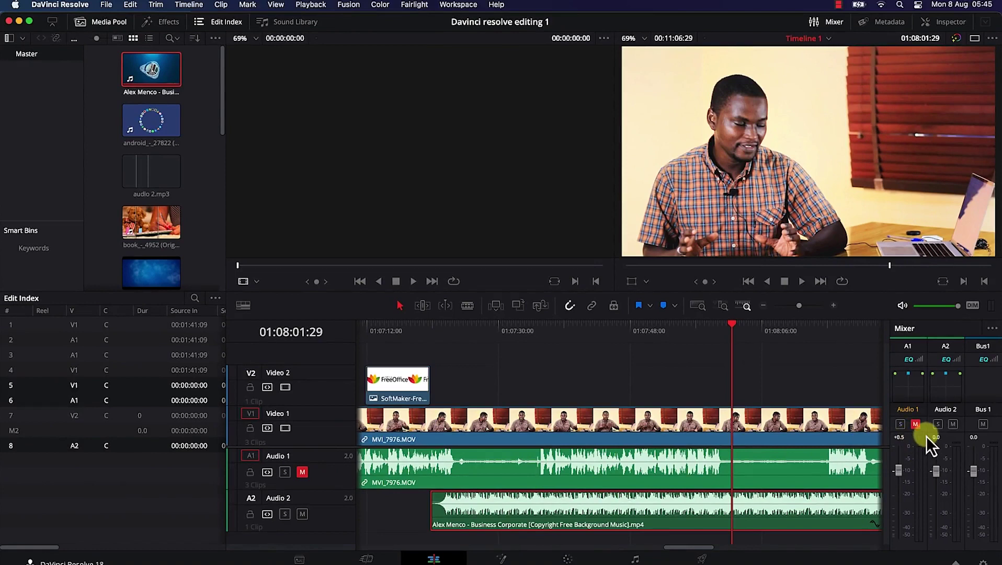
left_click_drag(937, 474, 937, 480)
left_click_drag(937, 471, 937, 473)
key("super+s")
- Set the music clip's volume to -2.75 in its audio properties and reset it to 0.00
left_click(947, 22)
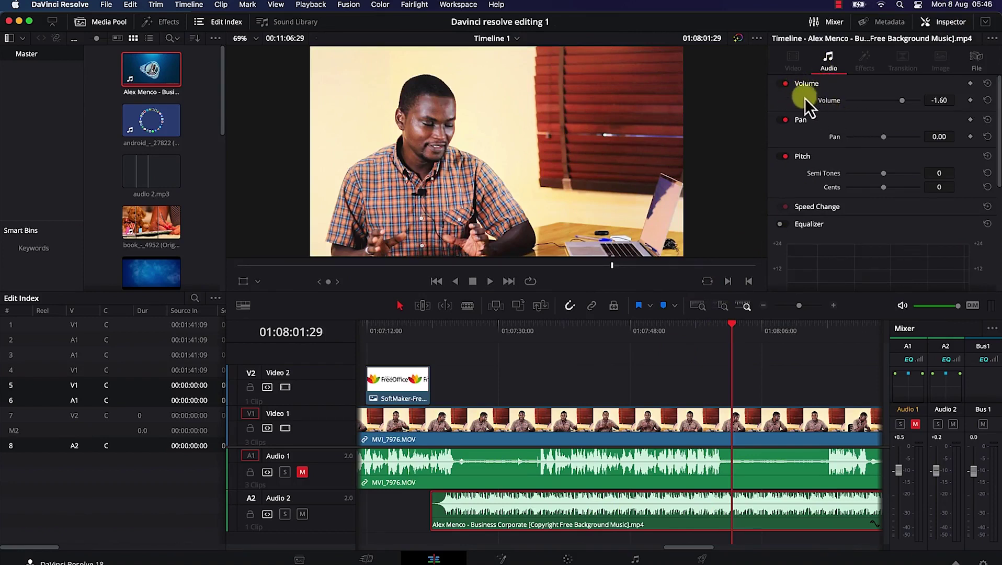
mouse_move(906, 105)
left_mouse_down()
mouse_move(879, 104)
mouse_move(901, 105)
left_mouse_up()
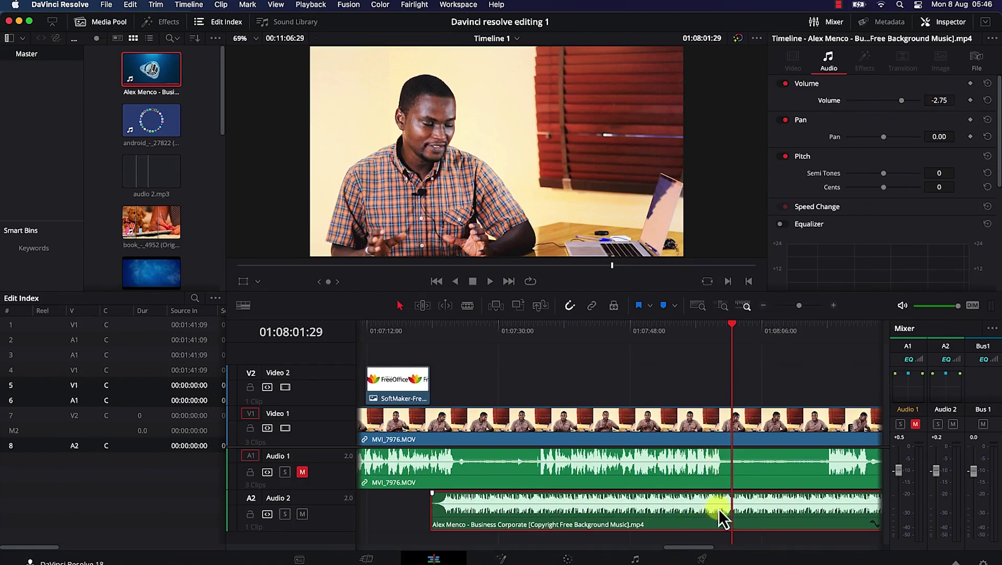
left_click(987, 100)
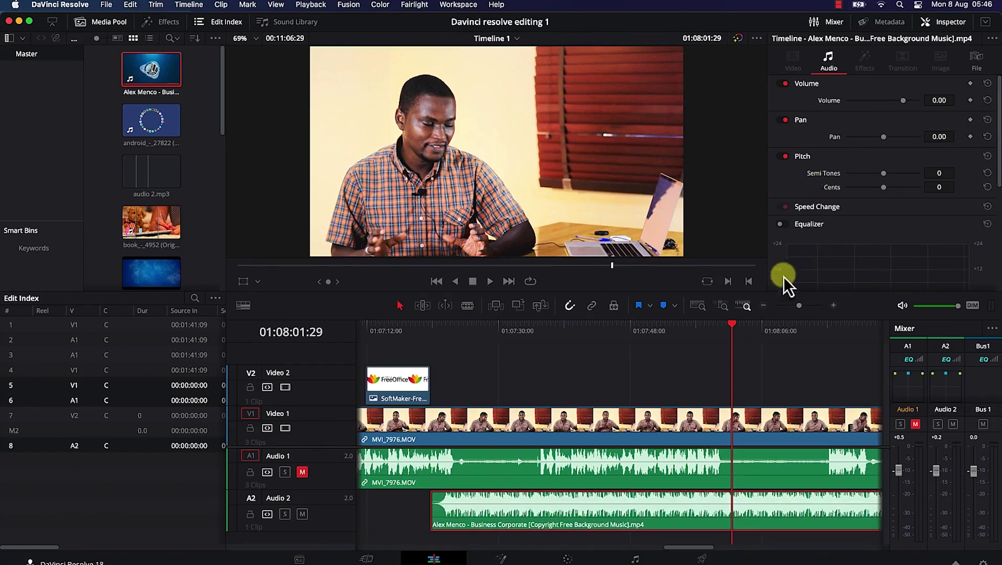
- Split the background music clip on Audio 2 at the playhead, 01:08:01:29, with the Blade tool
left_click(735, 323)
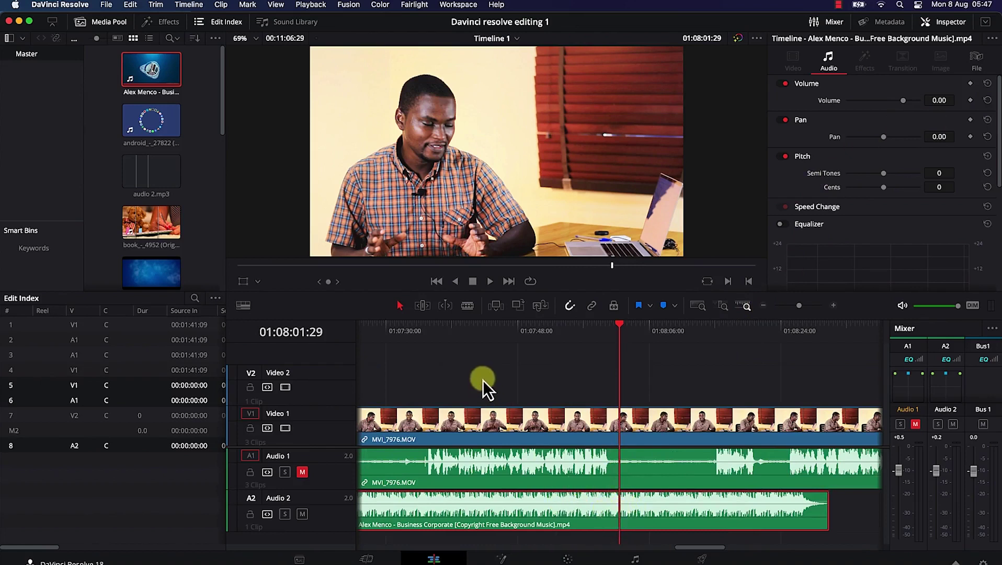
left_click(467, 305)
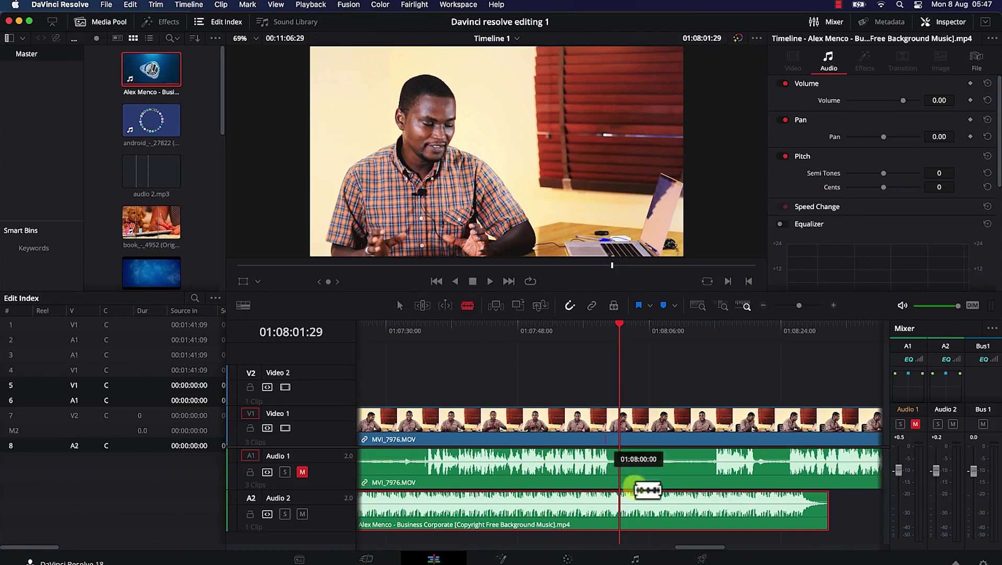
left_click(620, 511)
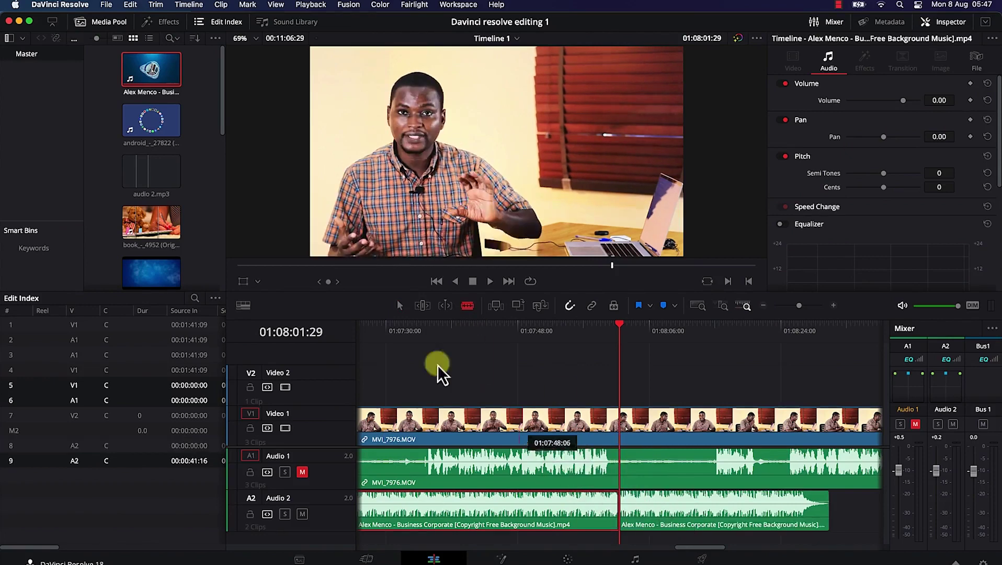
- Move the playhead to 01:07:59:07 and add a fade-out of about 04:12 to the end of the first music segment
left_click(653, 530)
left_click(593, 517)
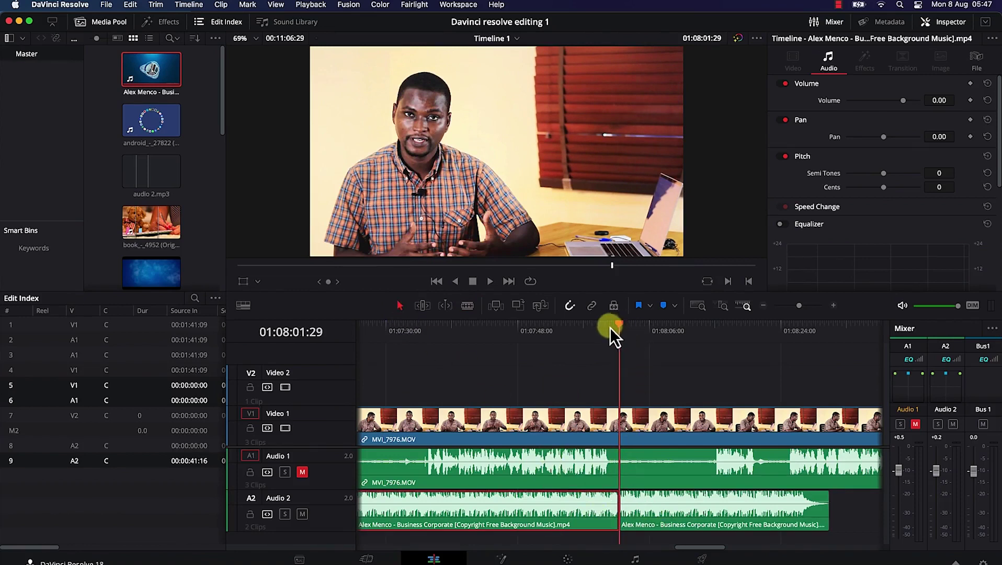
left_click_drag(611, 327, 600, 329)
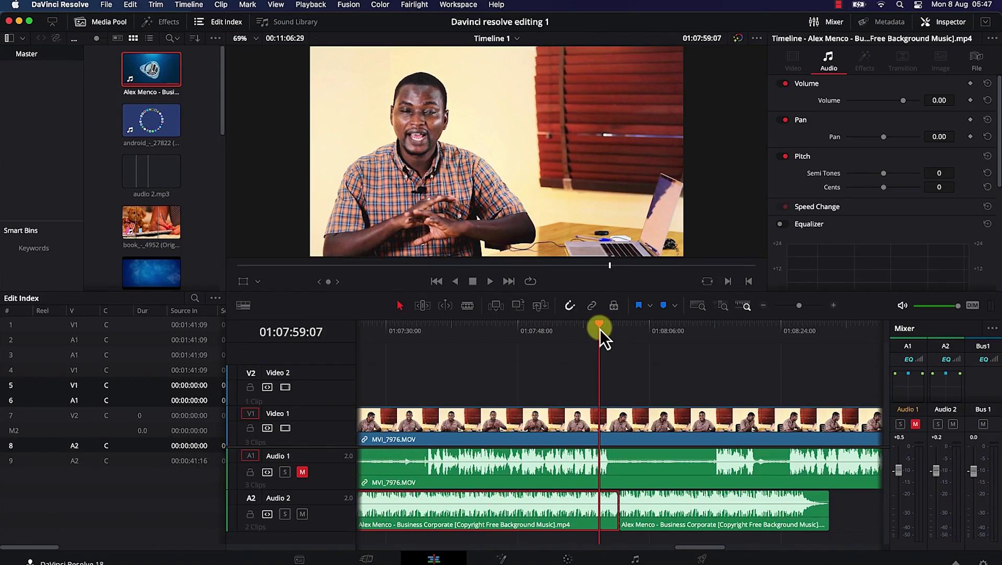
left_click(616, 493)
left_click_drag(606, 496, 585, 520)
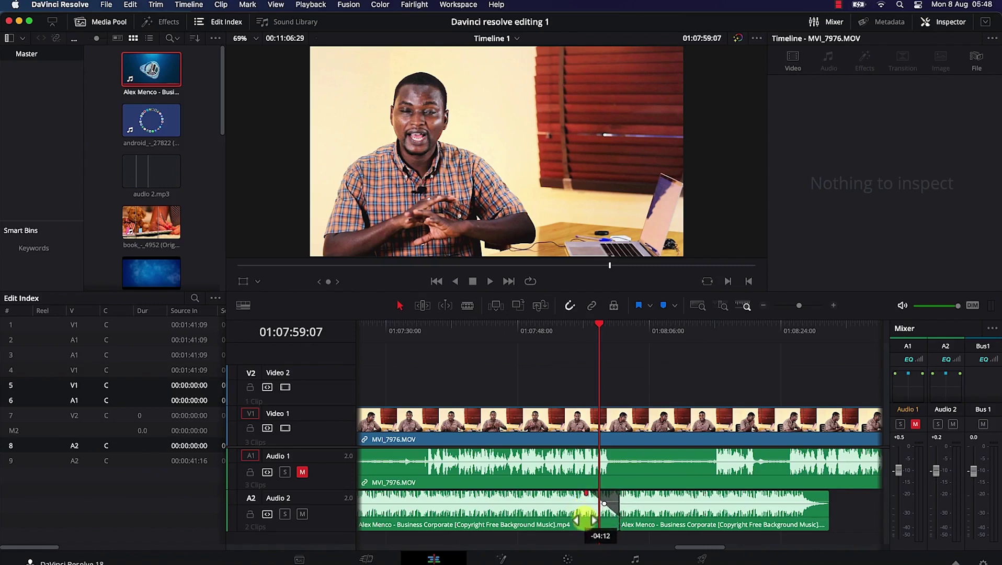
- Add a fade-in to the start of the second music clip on Audio 2 and play back the crossover
left_click_drag(600, 325, 575, 331)
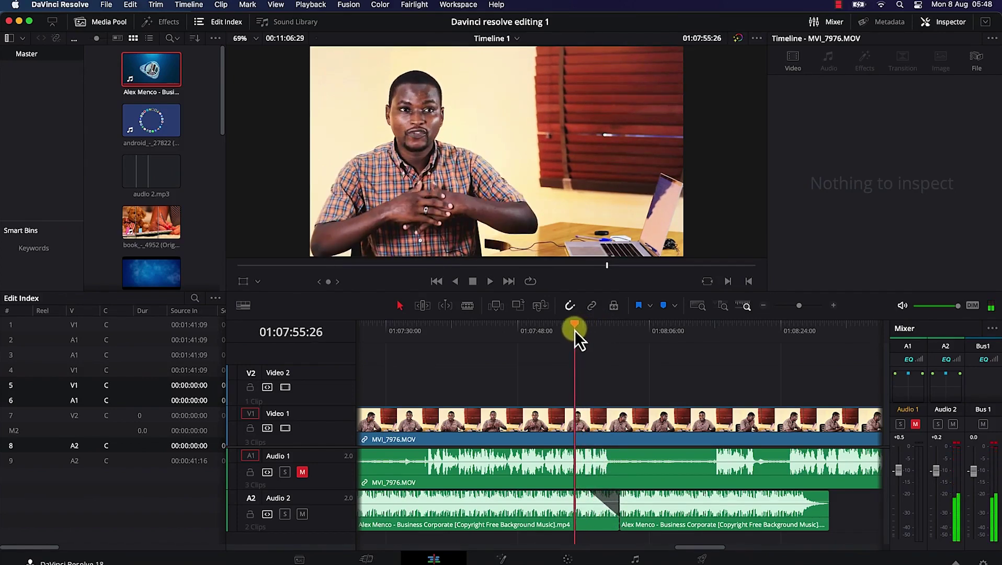
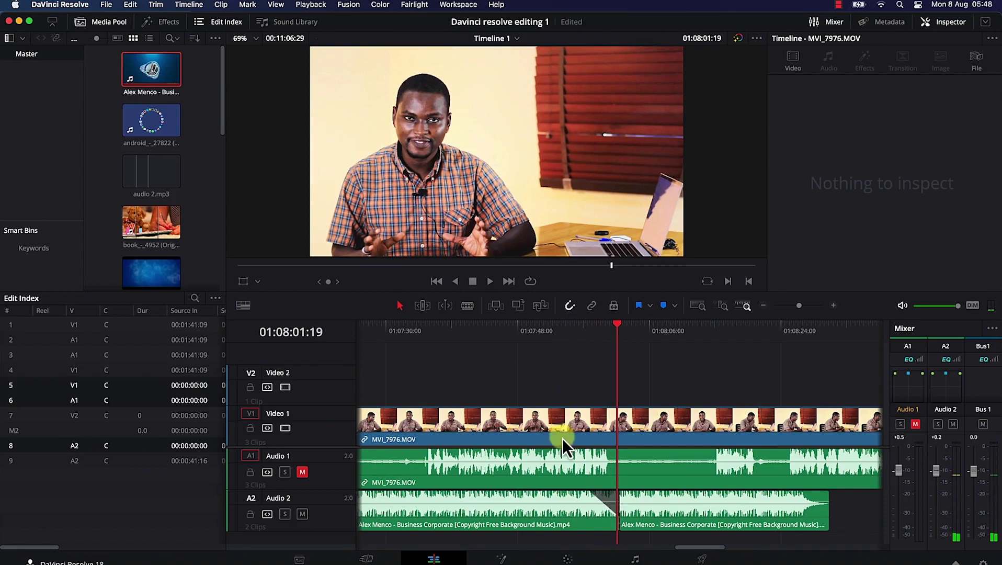
left_click(653, 514)
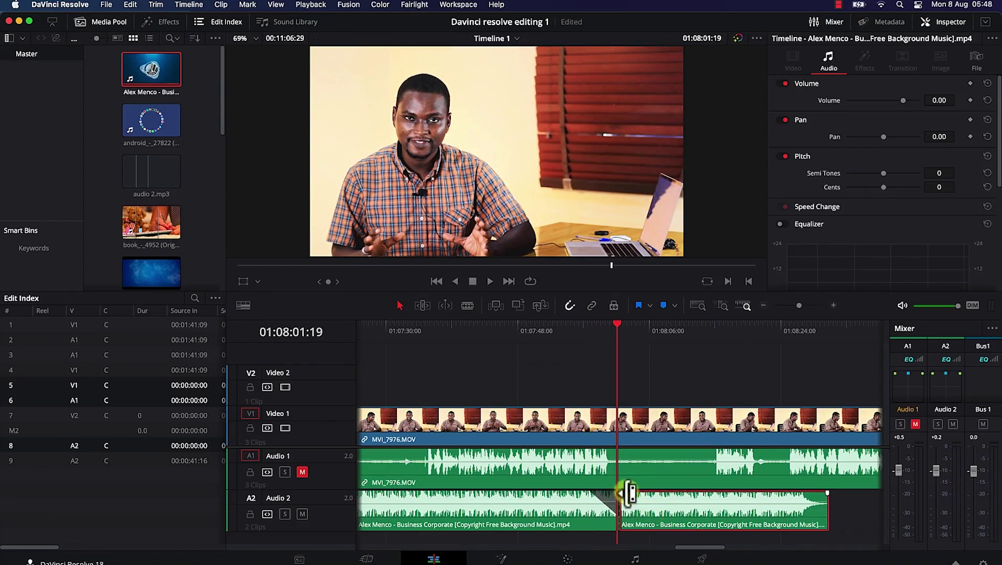
left_click_drag(630, 493, 652, 512)
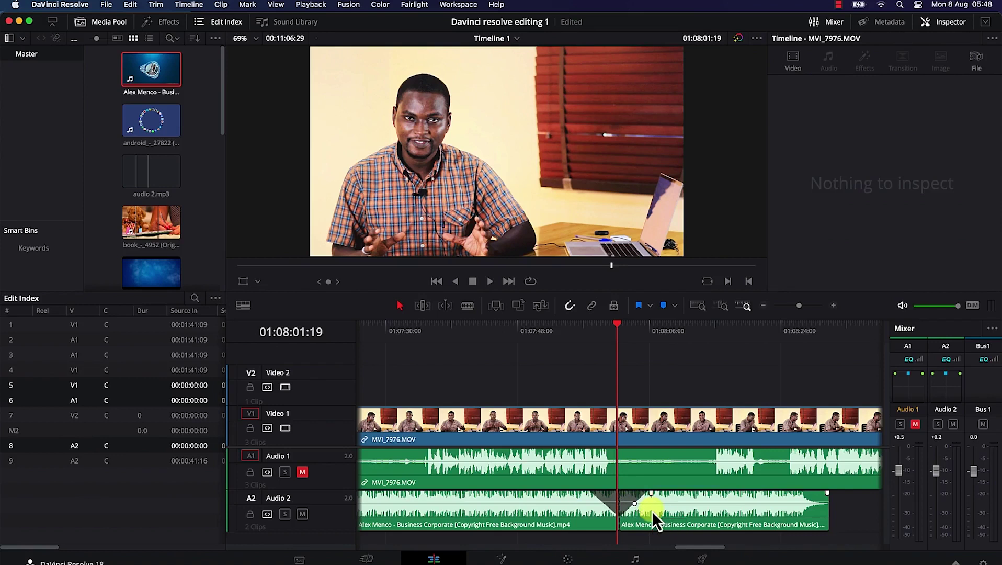
key("space")
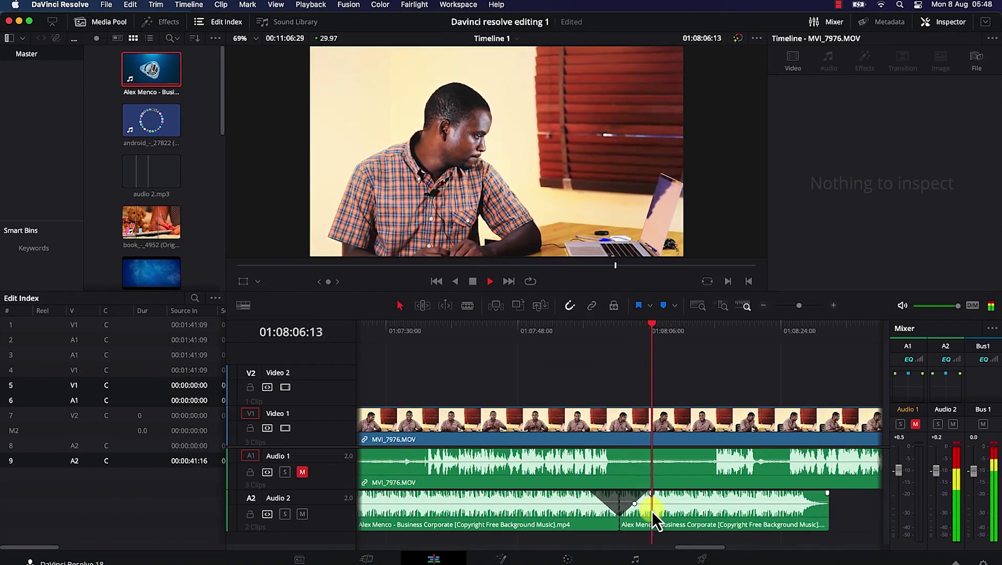
key("space")
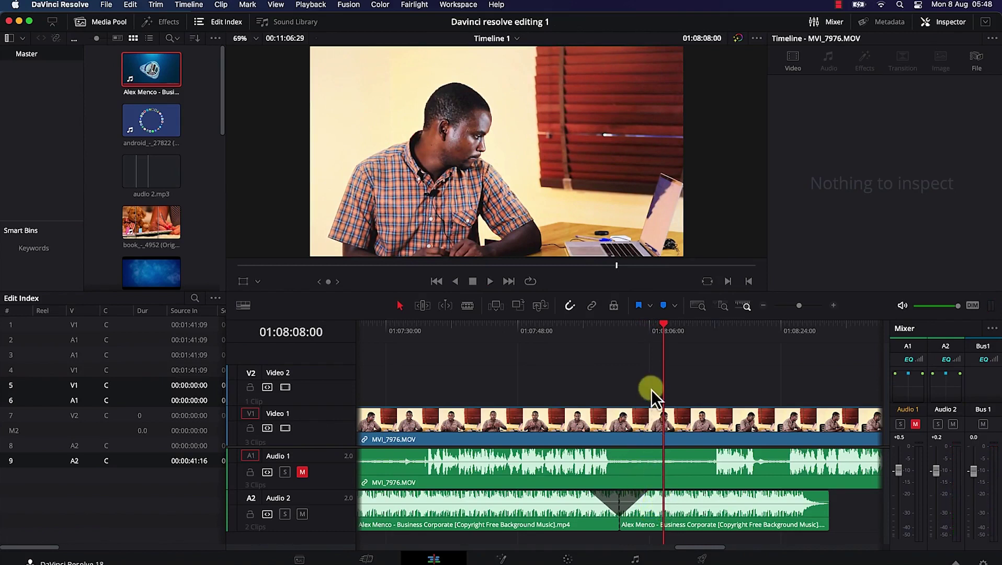
- Add four volume keyframes to the second music clip at 01:08:09:14, 01:08:11:14, about 01:08:15 and 01:08:17:23
left_click_drag(665, 325, 675, 328)
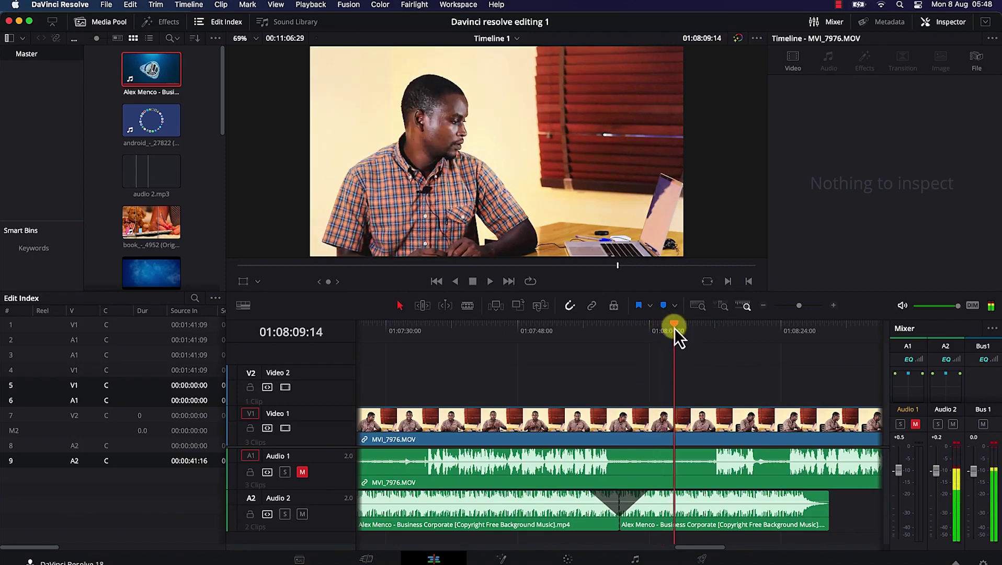
left_click(696, 500)
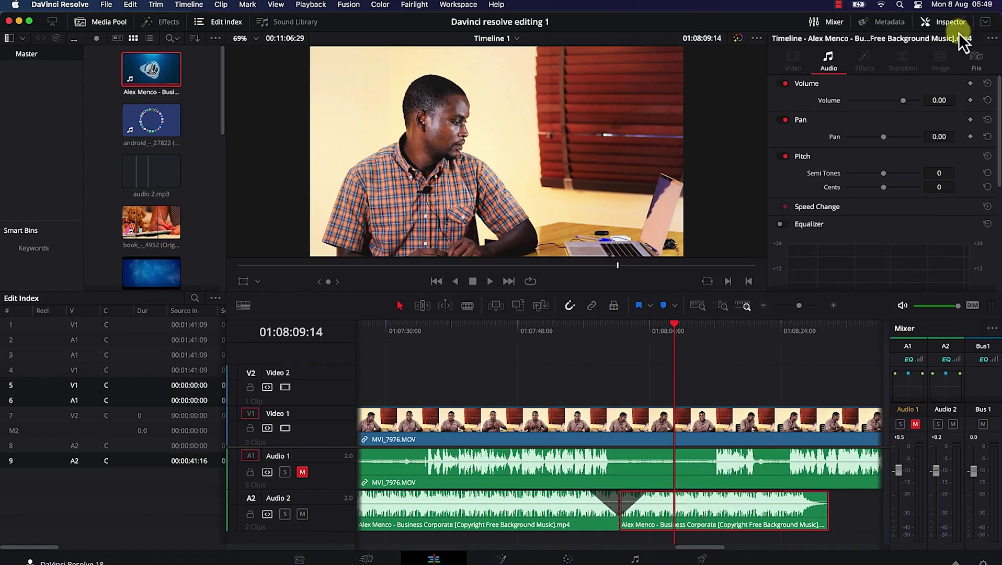
left_click(970, 100)
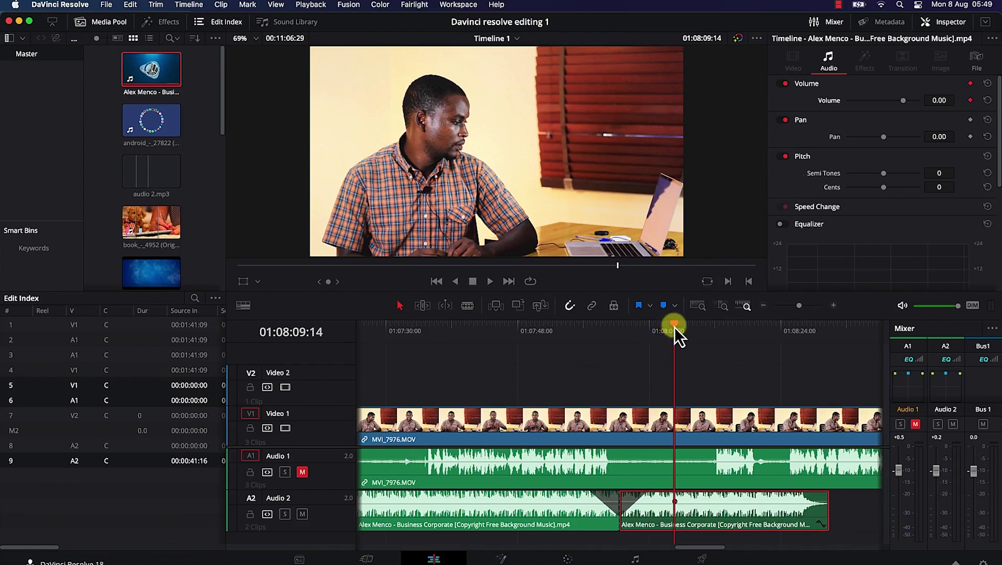
left_click_drag(674, 327, 689, 331)
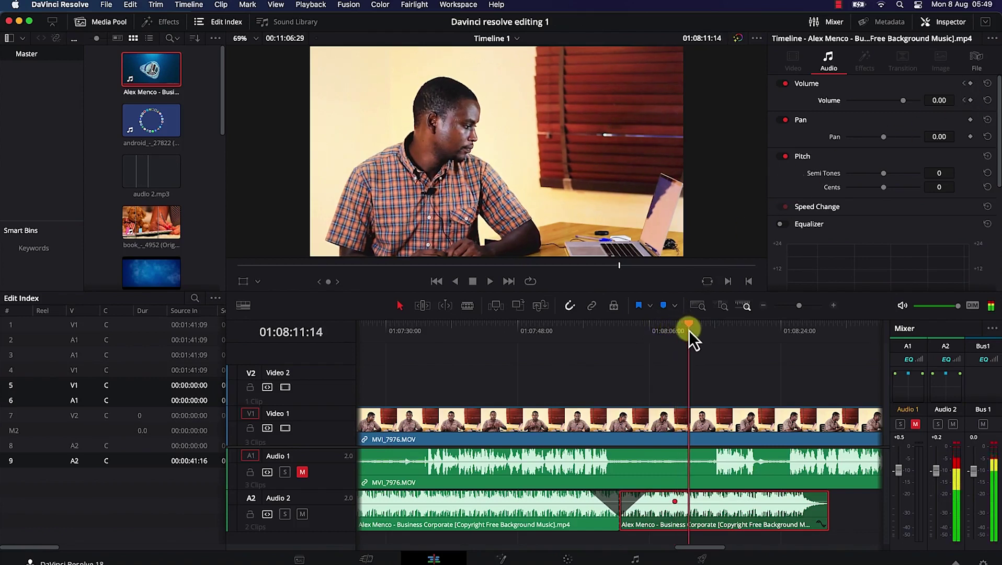
left_click(970, 100)
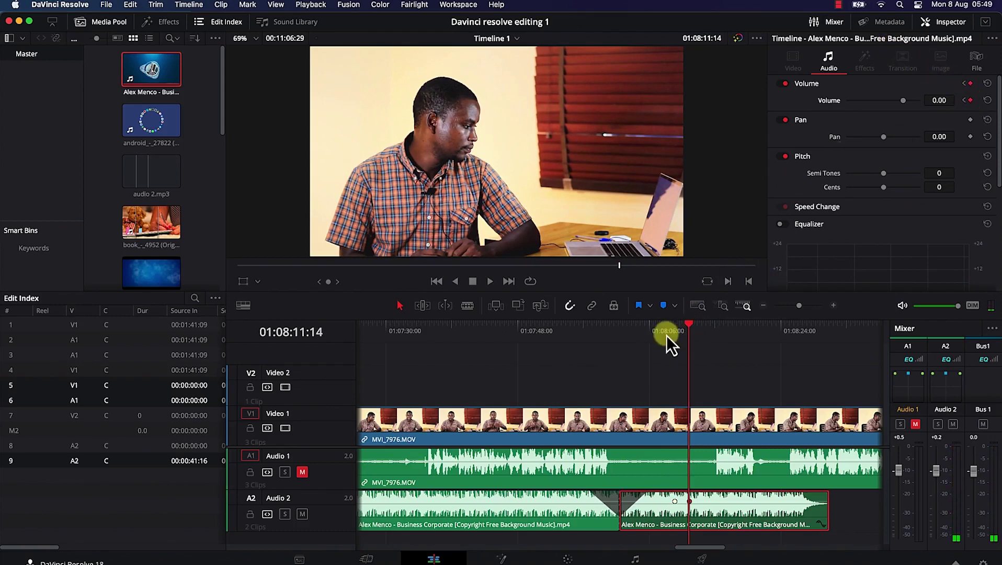
left_click_drag(690, 324, 735, 328)
left_click(970, 100)
- Show the second music clip's volume curve and lower the segment between its two middle keyframes
mouse_move(704, 505)
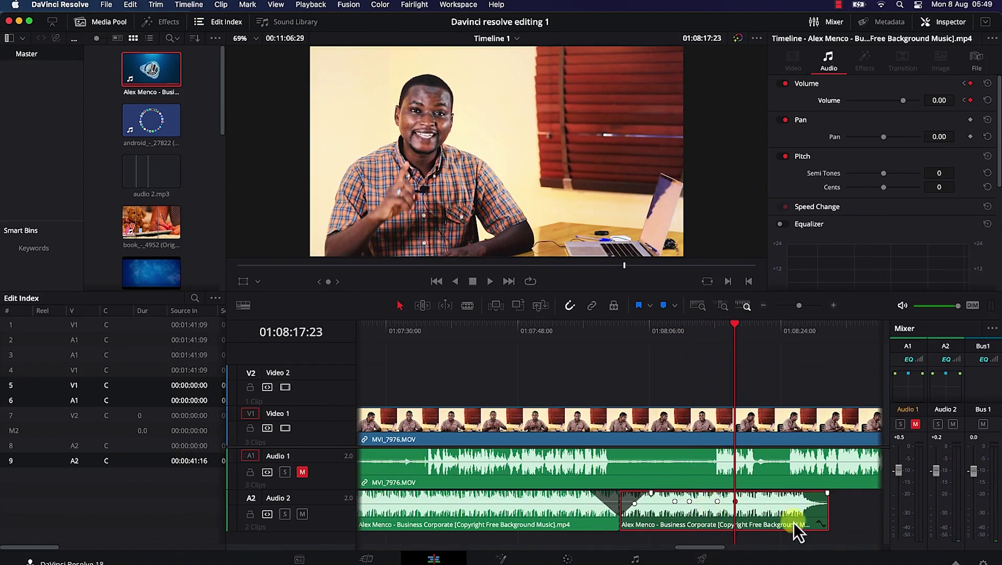
left_click(822, 524)
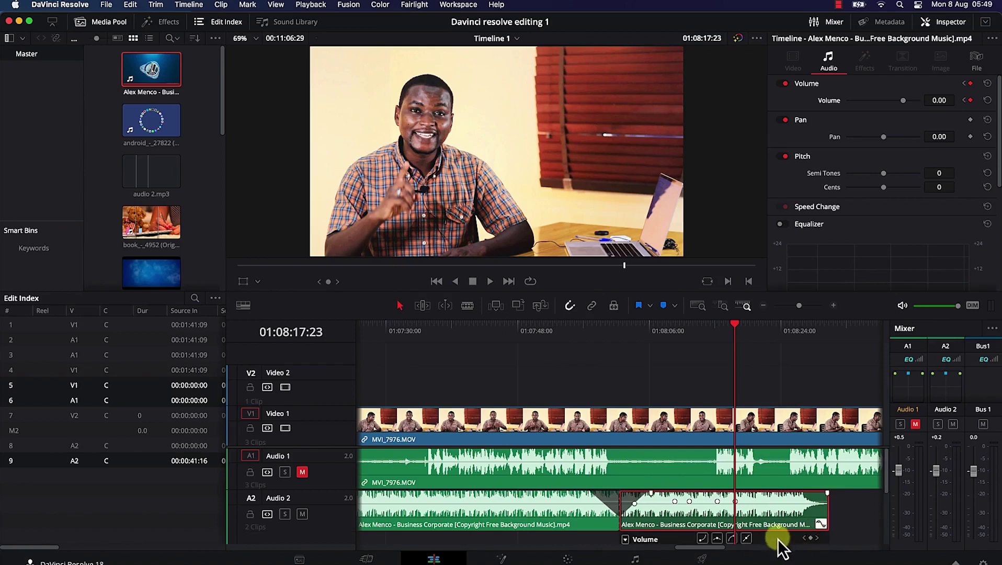
scroll(779, 536, "down", 3)
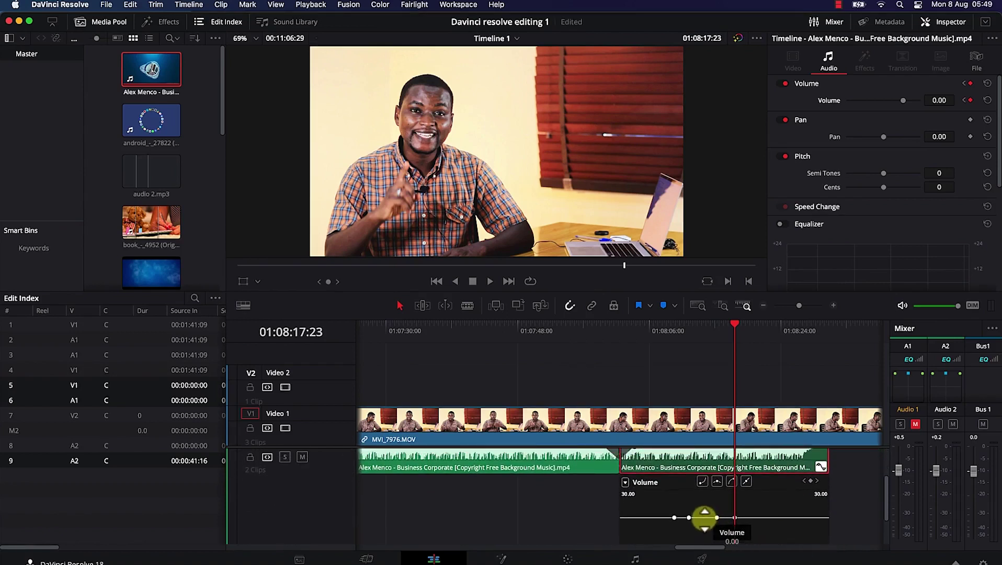
left_click_drag(704, 519, 702, 530)
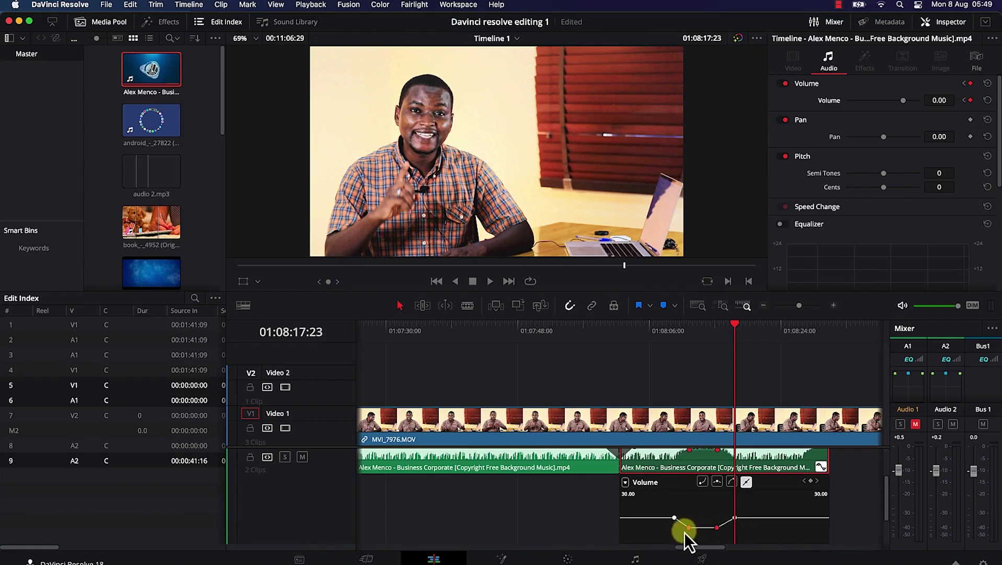
left_click(687, 533)
left_click_drag(684, 531, 706, 527)
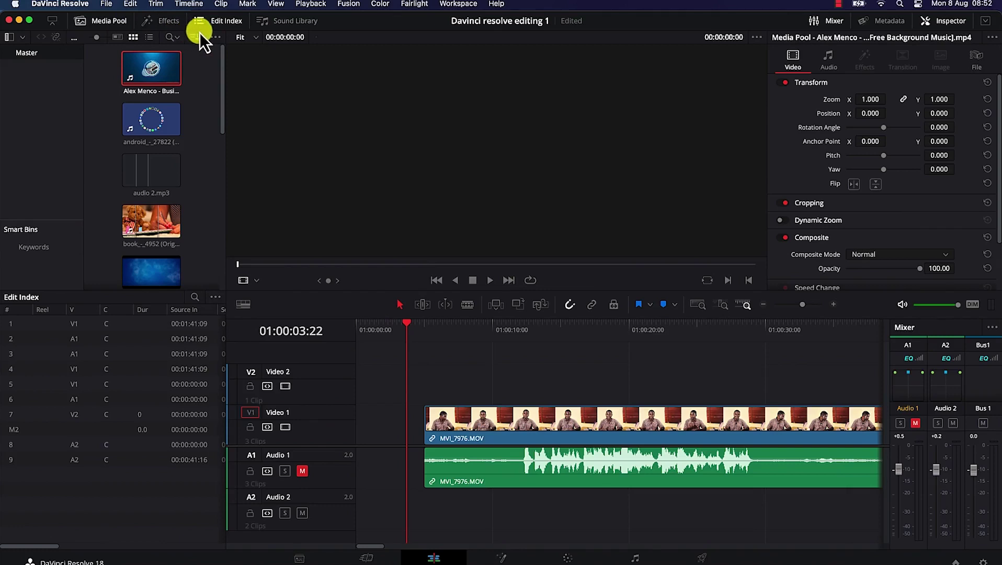
- Browse the available title templates and preview designs such as Background Reveal, Dark Box Text and Spin Twist Drift
left_click(169, 22)
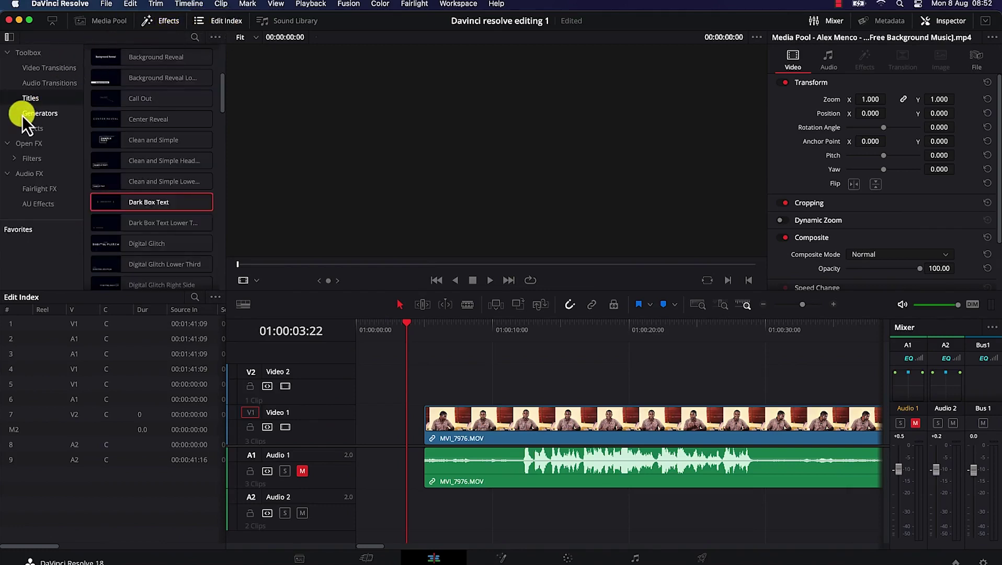
left_click(25, 86)
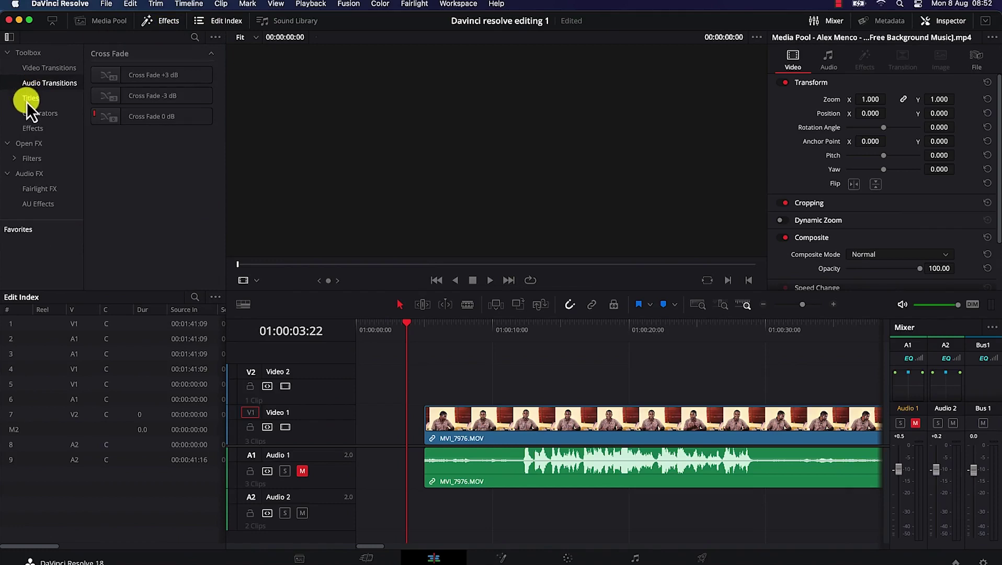
left_click(29, 99)
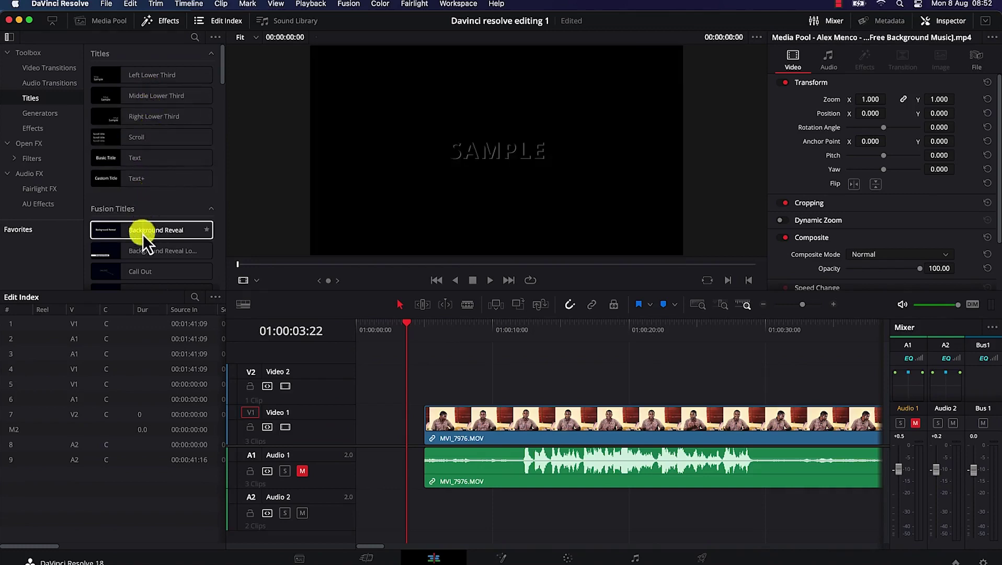
scroll(143, 262, "down", 1)
scroll(142, 262, "down", 5)
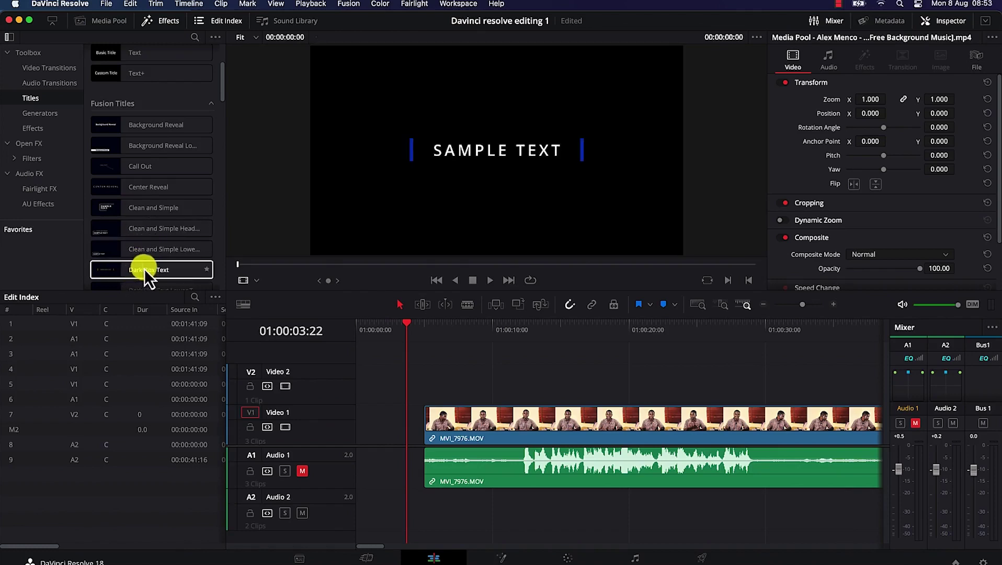
scroll(147, 268, "down", 2)
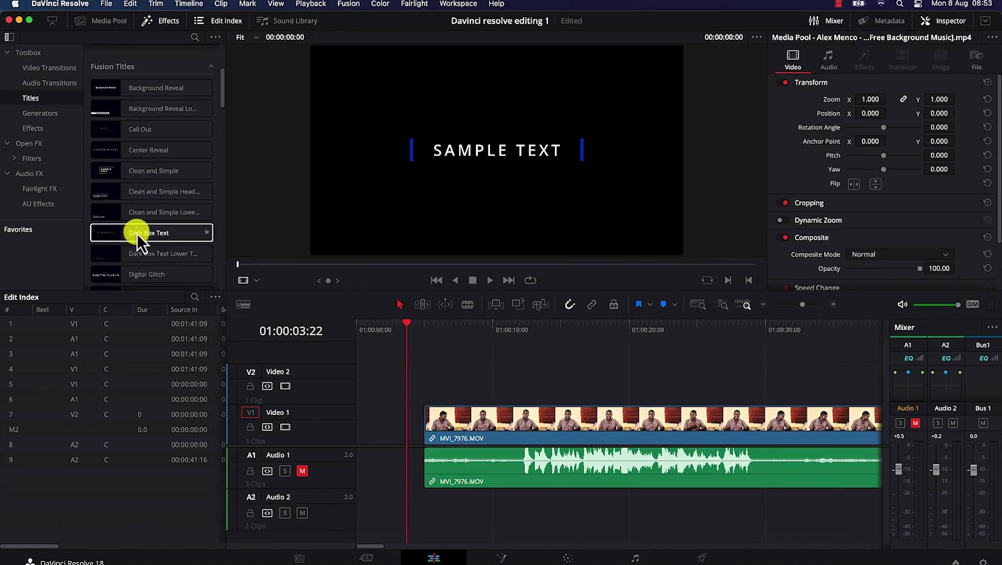
scroll(132, 270, "down", 12)
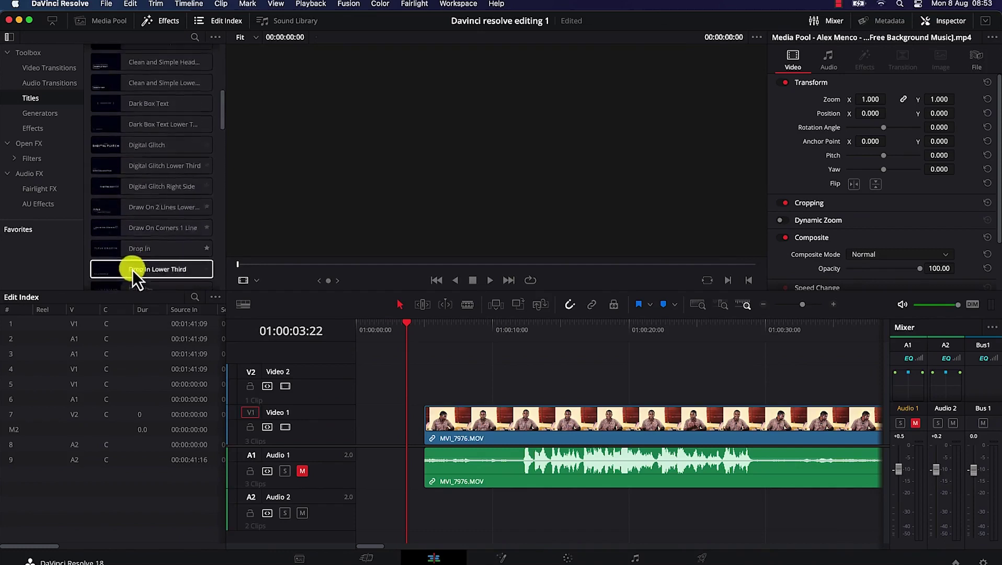
scroll(132, 269, "down", 11)
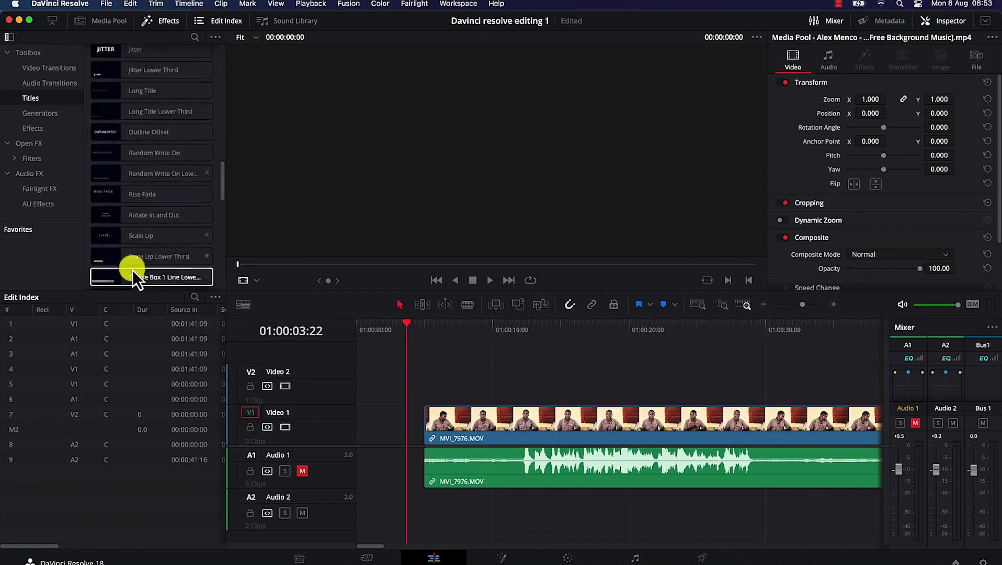
scroll(133, 270, "down", 2)
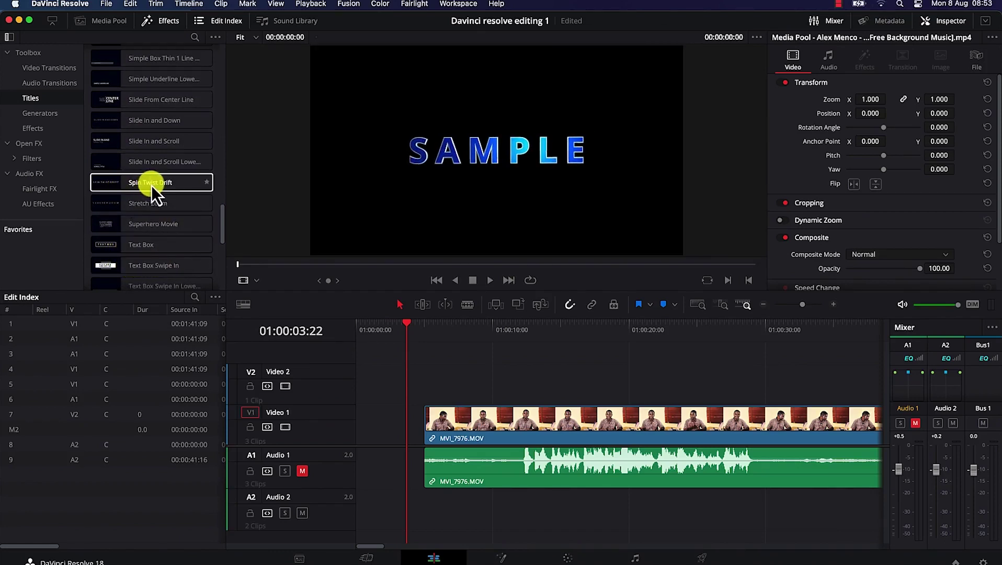
scroll(164, 240, "down", 4)
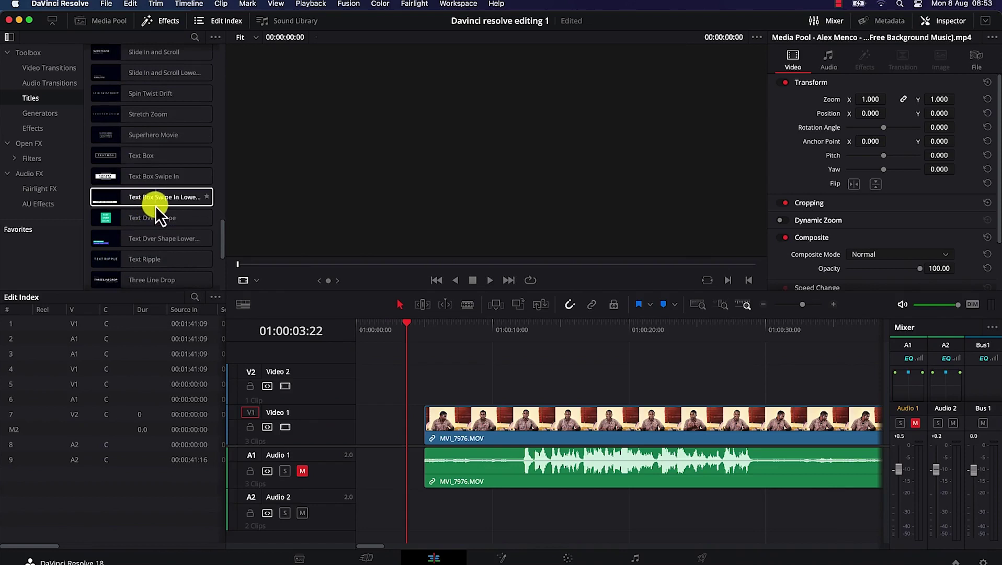
scroll(150, 111, "up", 10)
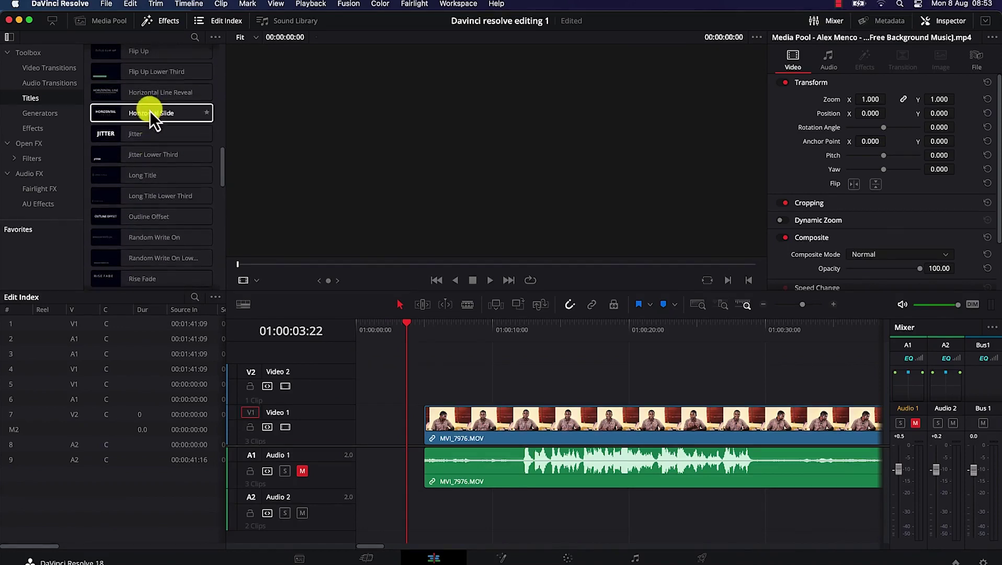
scroll(151, 118, "up", 6)
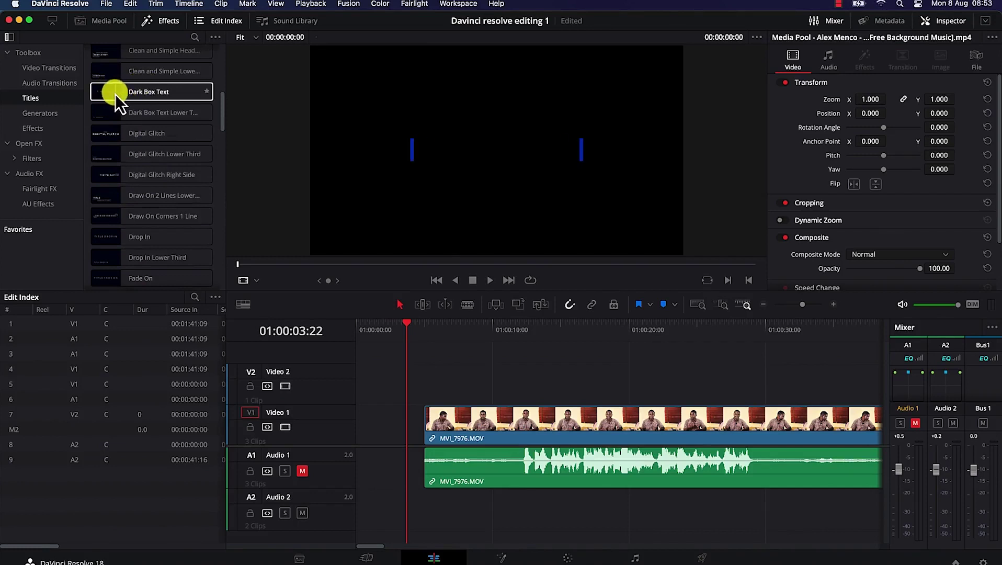
- Place the Dark Box Text title at the start of Video 2 before the footage and select it for editing
left_click_drag(115, 95, 365, 397)
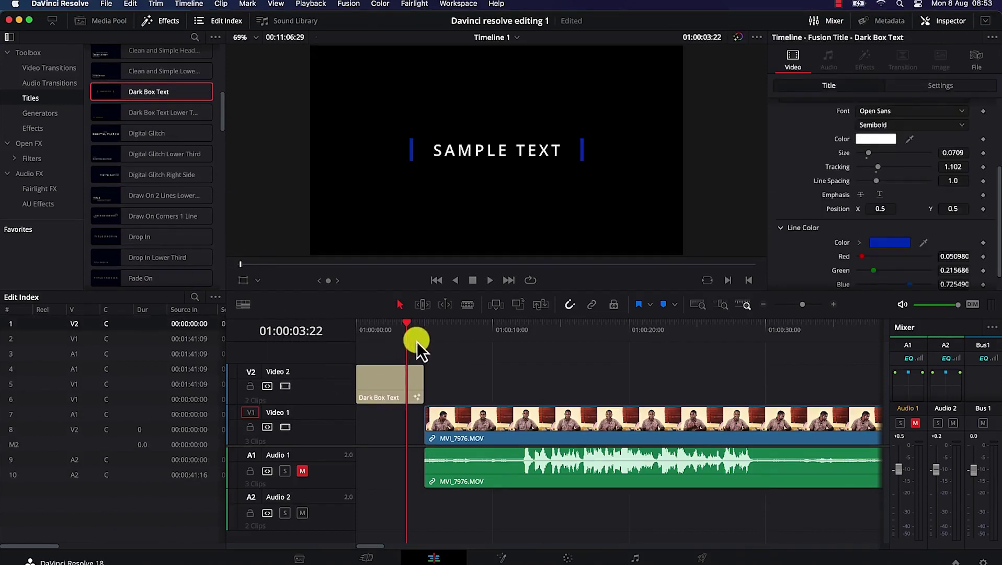
left_click(387, 387)
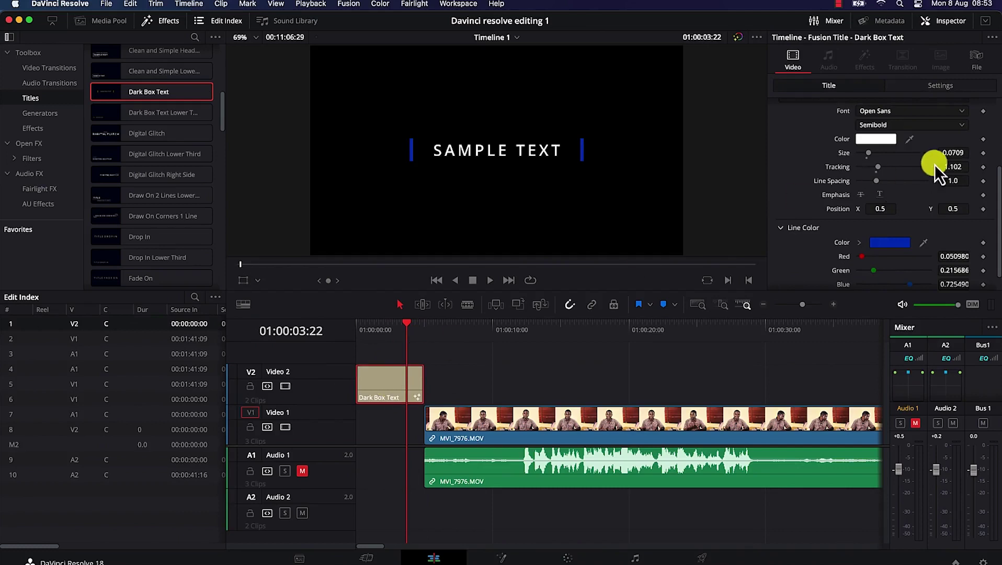
left_click(947, 17)
left_click(947, 22)
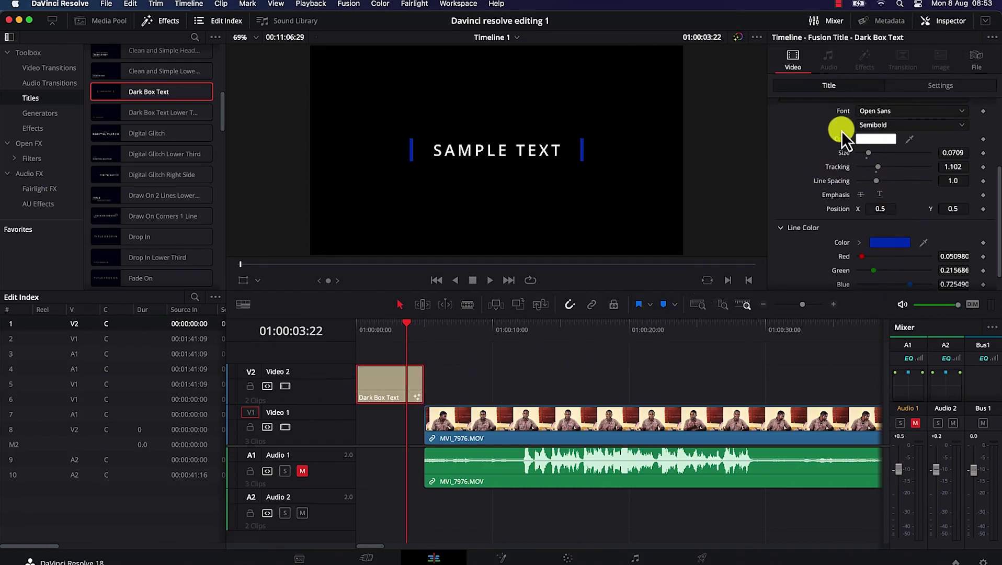
- Preview alternative fonts and font styles for the Dark Box Text title, keeping Open Sans Semibold
left_click(920, 112)
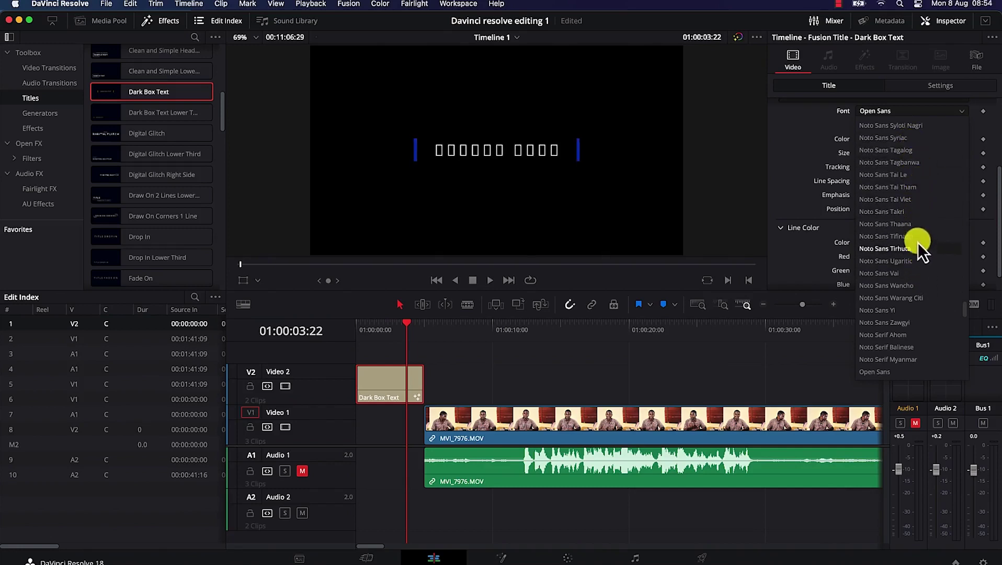
left_click(785, 155)
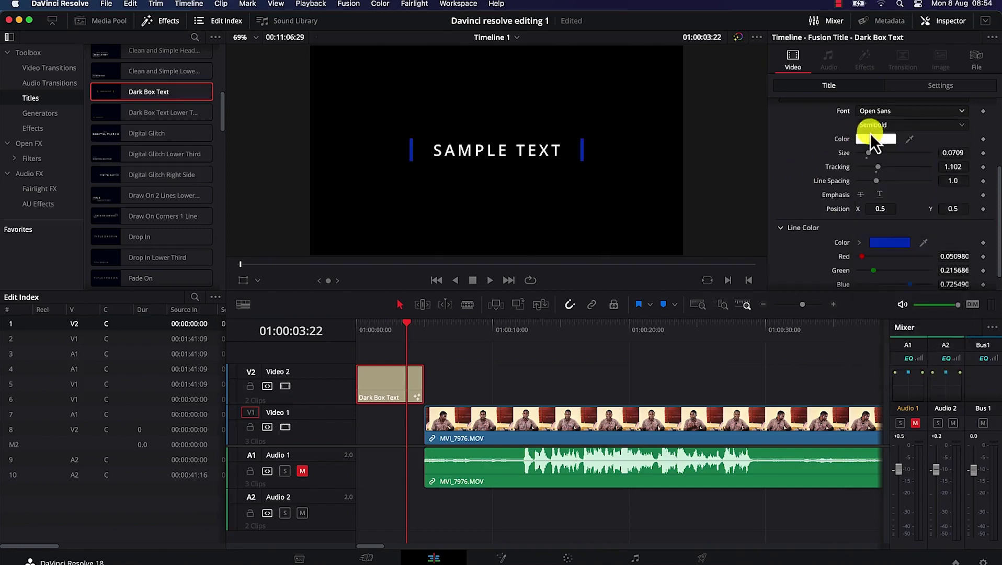
left_click(911, 123)
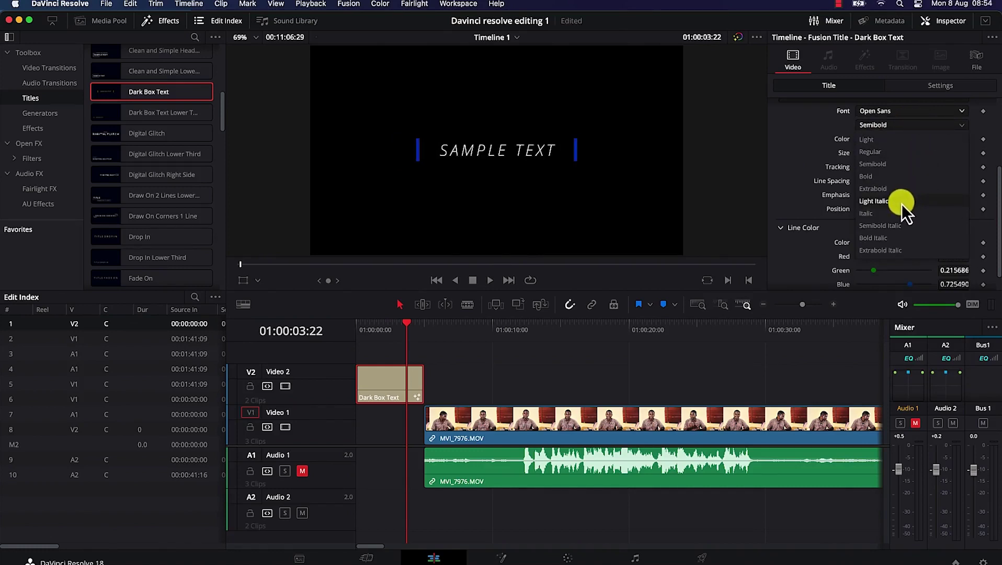
left_click(742, 155)
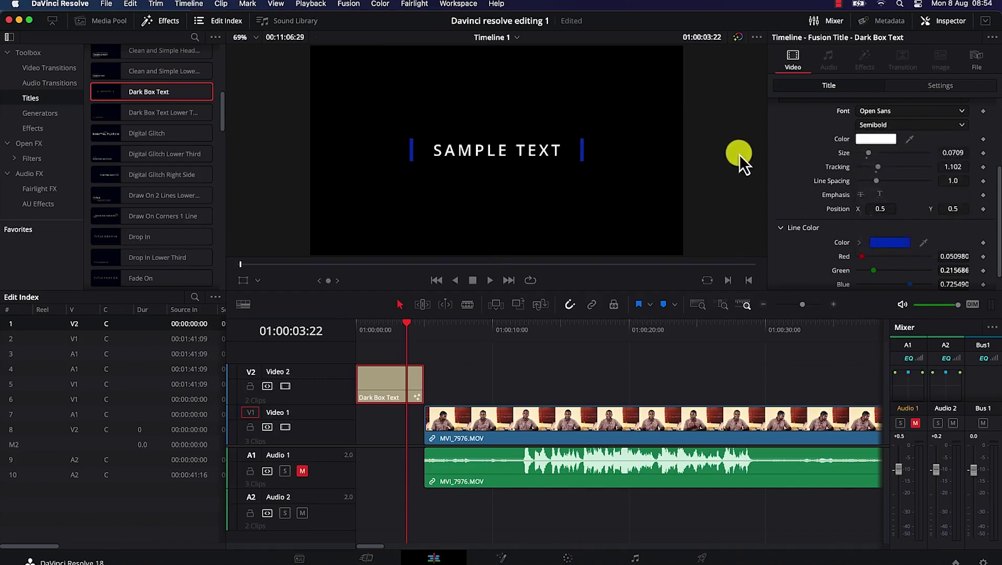
- Change the Dark Box Text title's text color from white to bright green
left_click(880, 139)
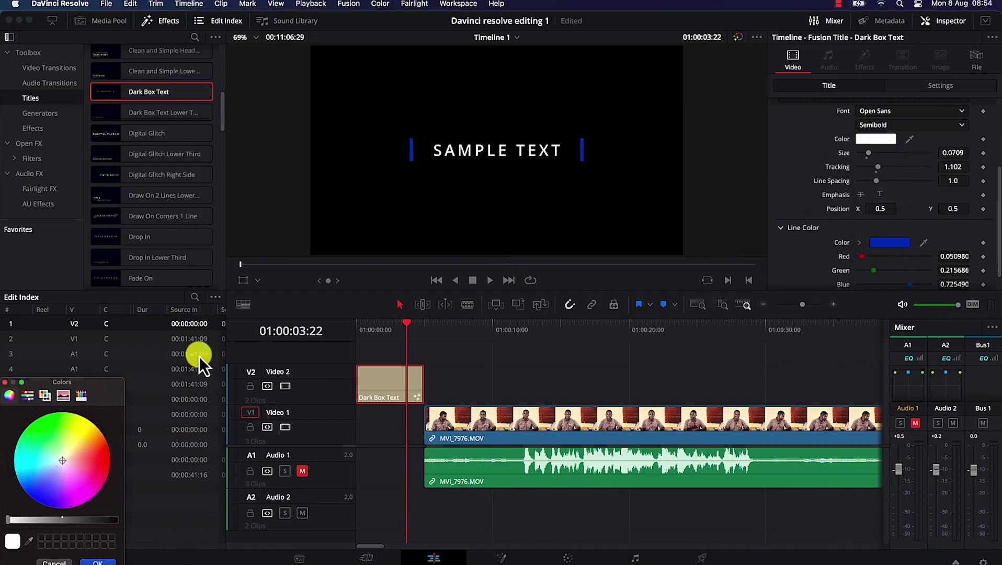
left_click_drag(84, 387, 325, 97)
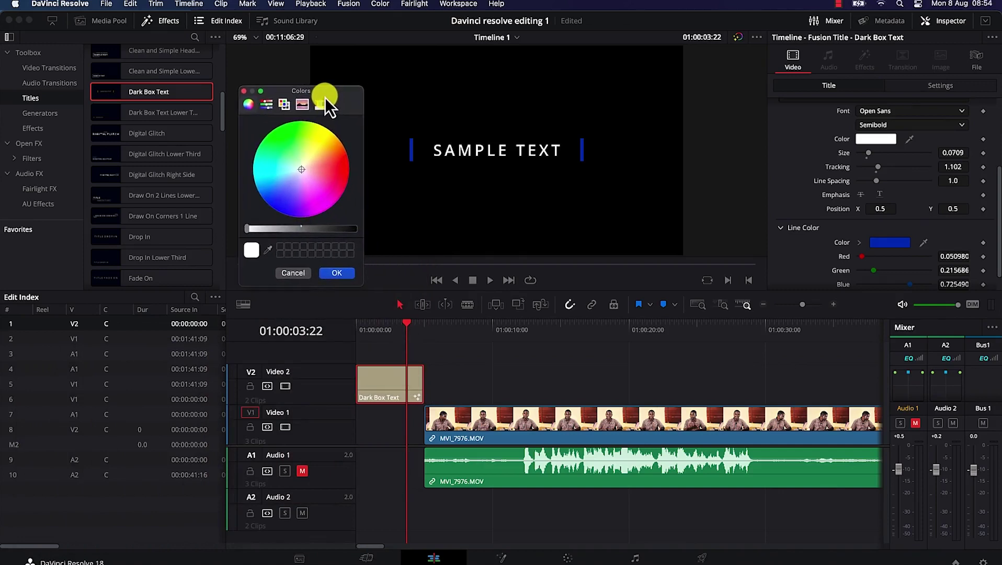
left_click_drag(312, 185, 306, 182)
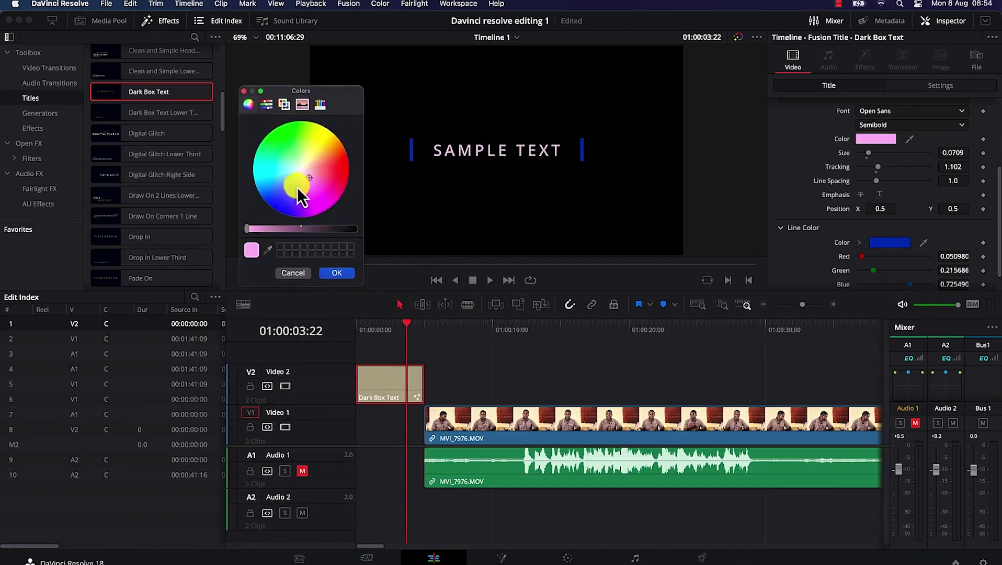
left_click_drag(249, 231, 227, 228)
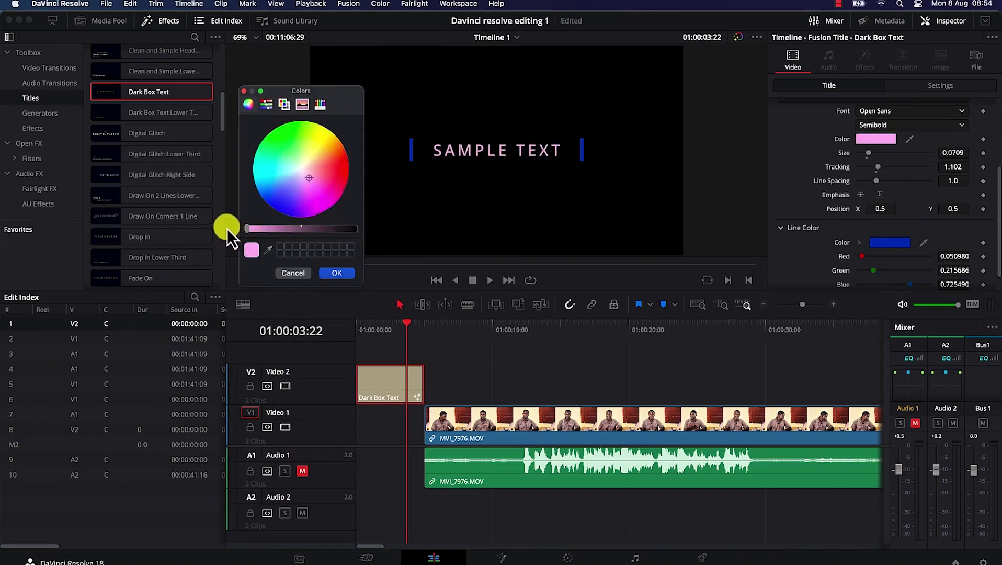
left_click_drag(312, 173, 281, 143)
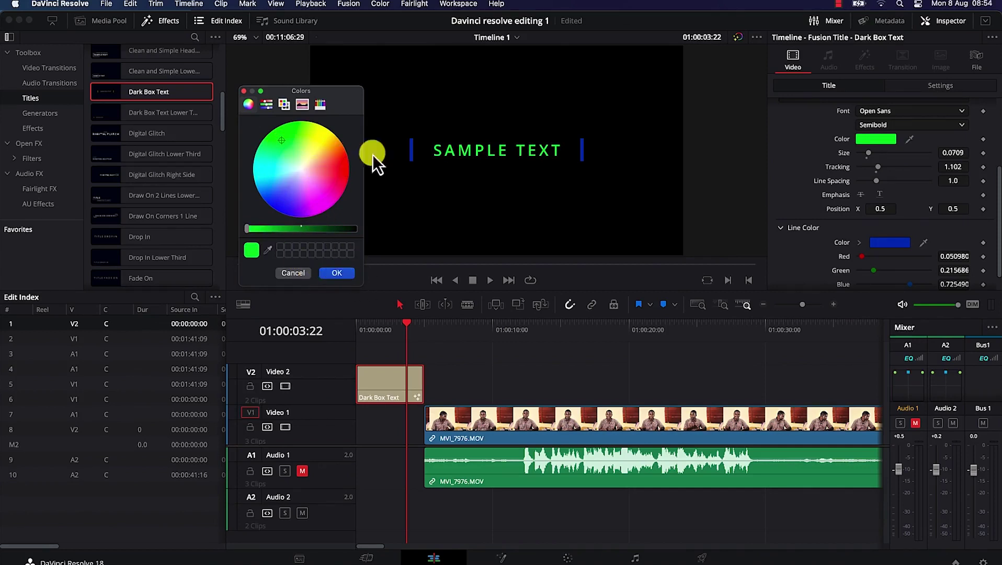
left_click(339, 273)
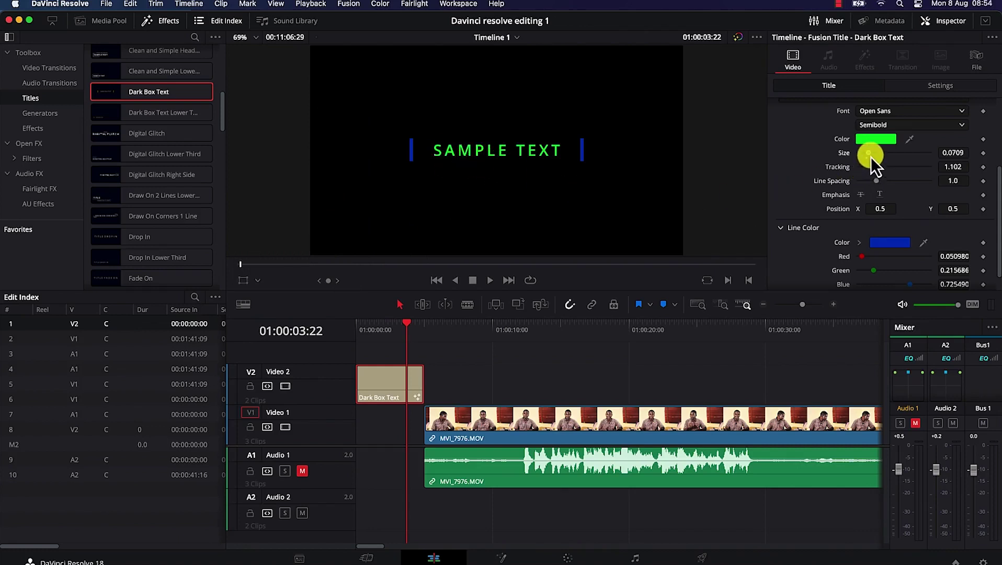
- Enlarge the title text to size 0.0984 and set its position to X 0.514, Y 0.523
left_click_drag(870, 156, 875, 155)
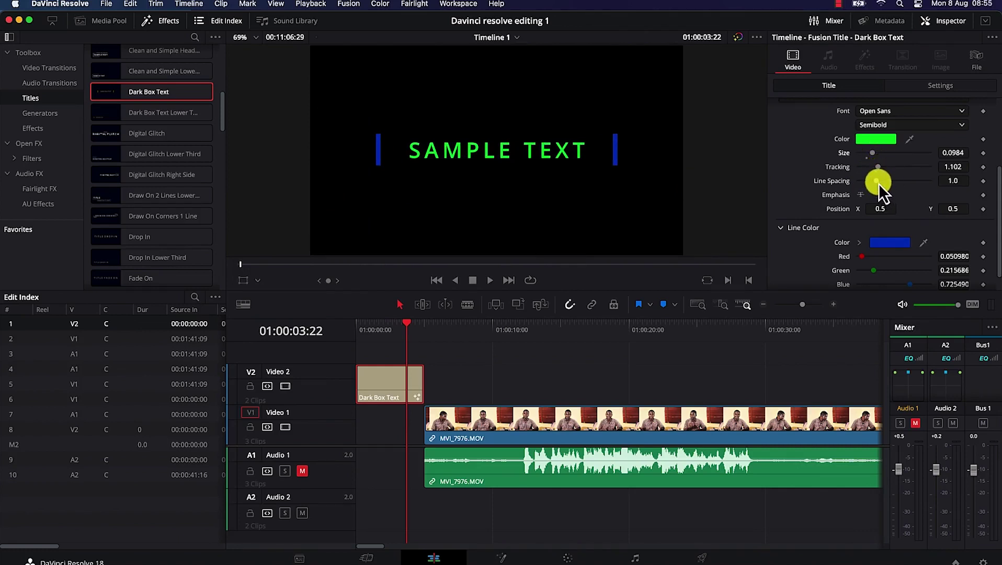
left_click(891, 209)
type("0.514")
key("Tab")
type("0.491")
key("Return")
left_click_drag(487, 253, 477, 231)
- Change the color of the title's two side lines to magenta
scroll(813, 253, "down", 2)
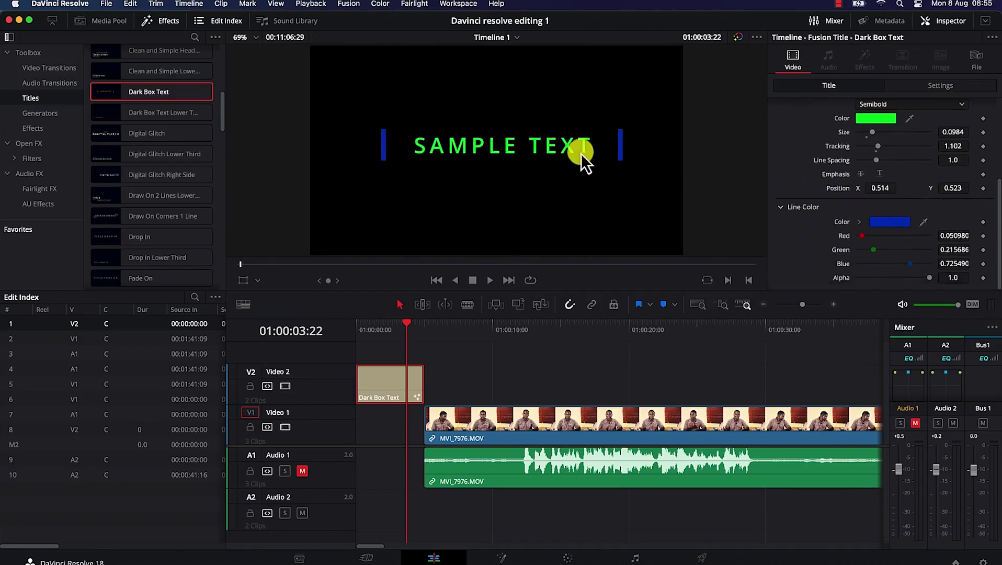
left_click(887, 224)
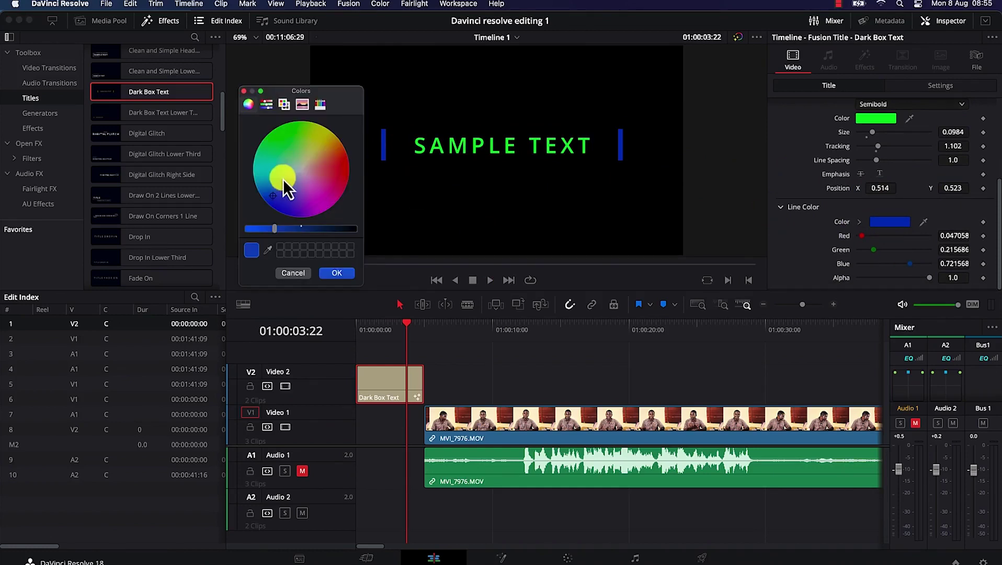
left_click(320, 197)
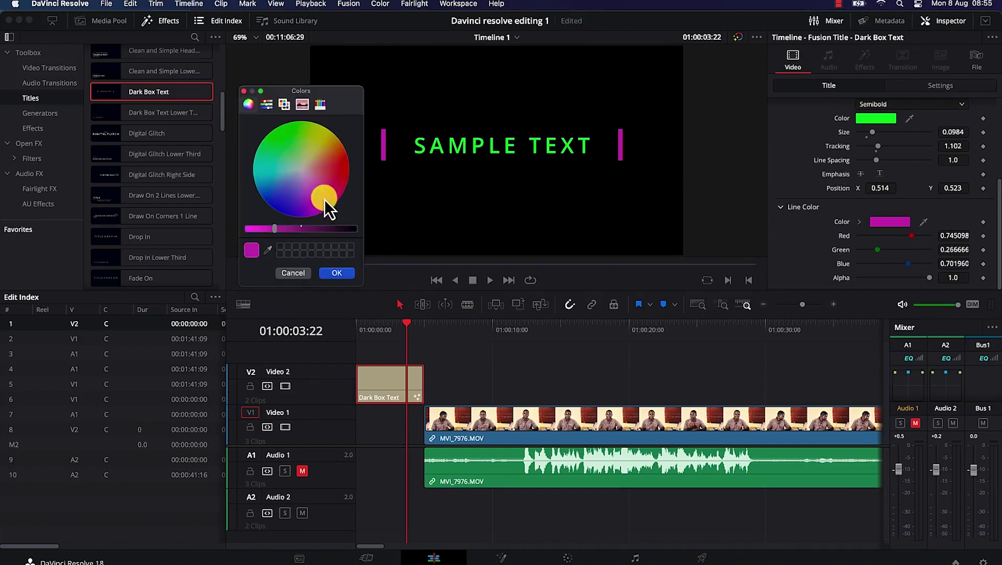
left_click(336, 274)
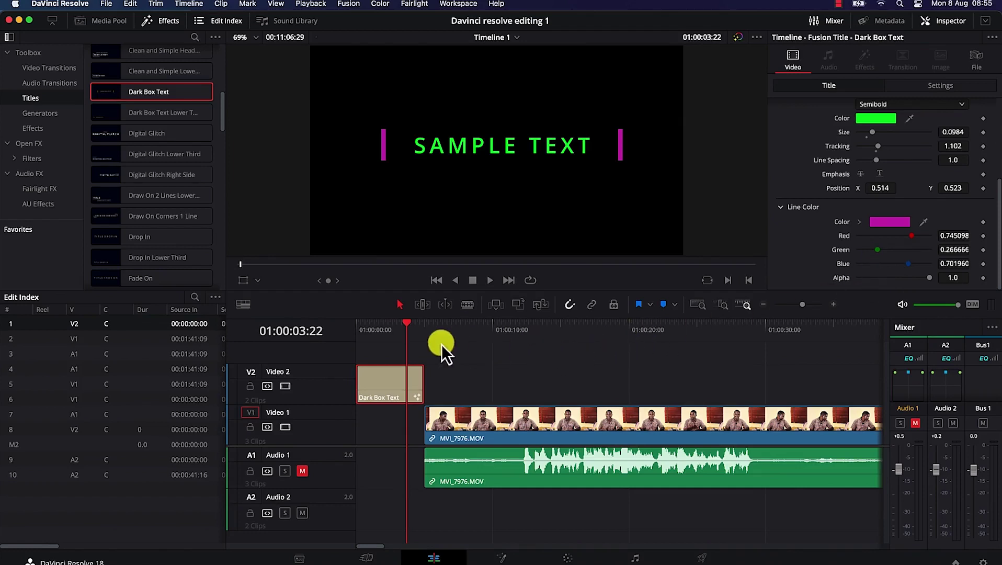
- Play the timeline from its start through the opening title into the footage to check the animation
left_click_drag(409, 326, 365, 323)
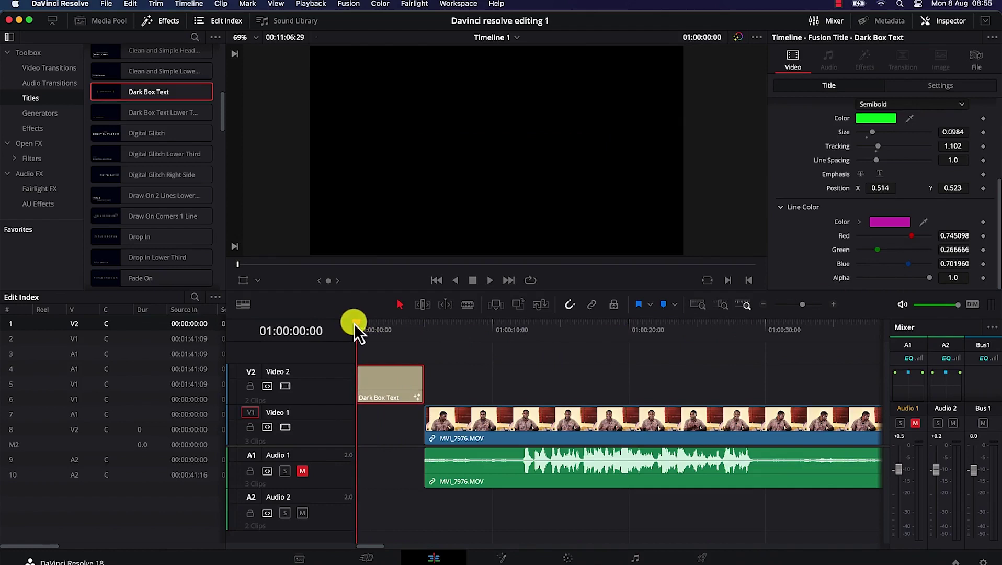
left_click(488, 281)
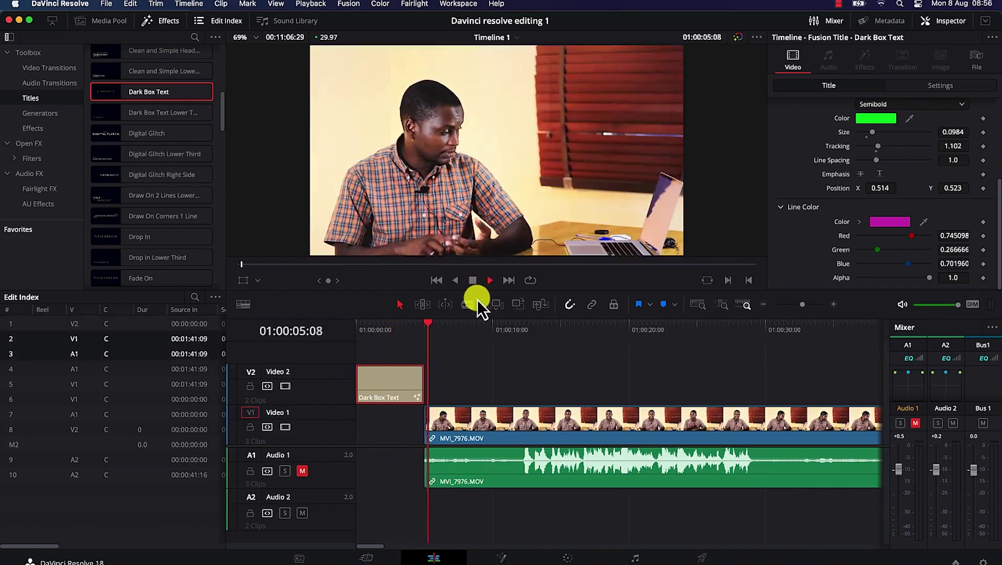
key("space")
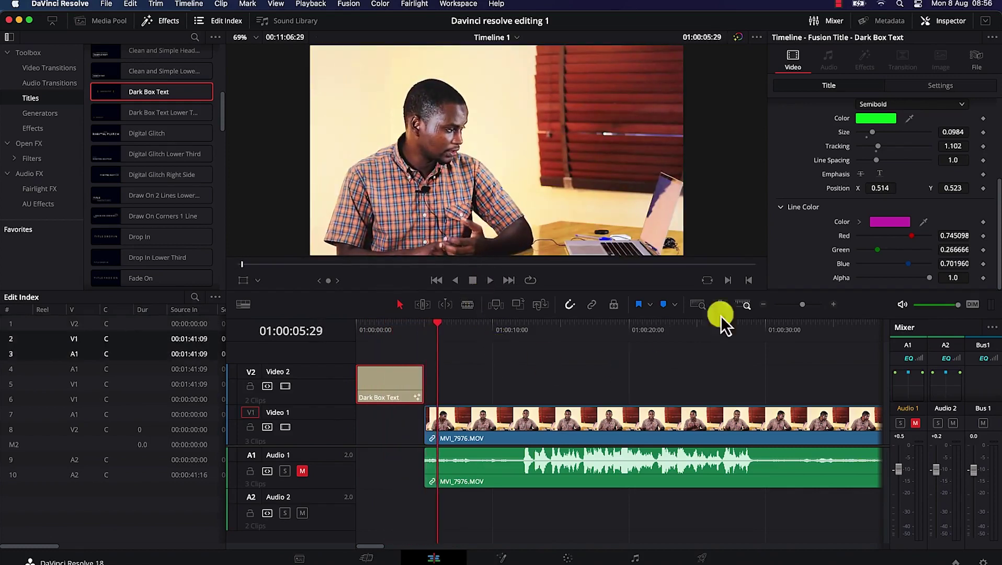
- Examine the opening title's transform, cropping, dynamic zoom and composite settings with the playhead over the title
left_click(917, 88)
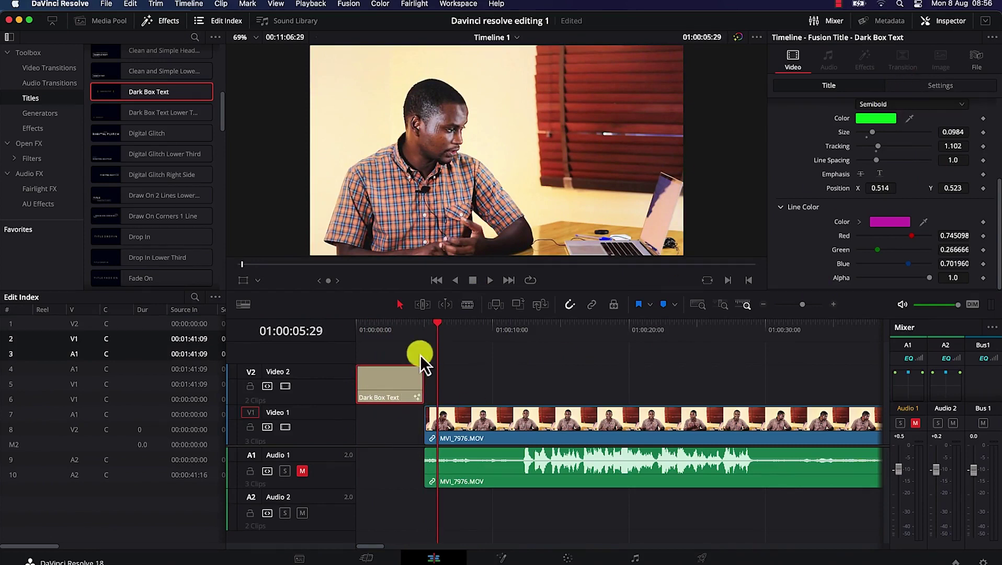
left_click_drag(437, 325, 392, 324)
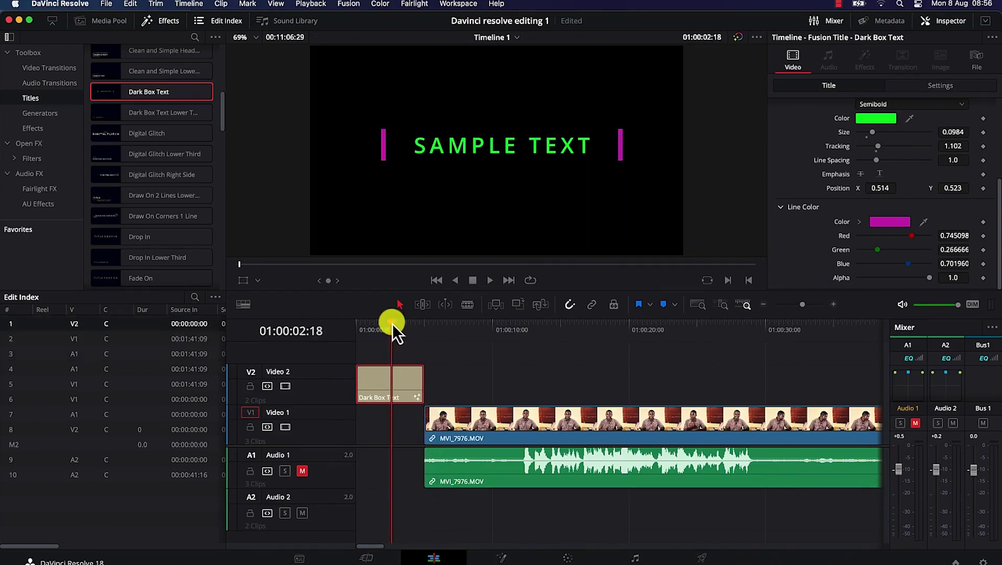
left_click(940, 86)
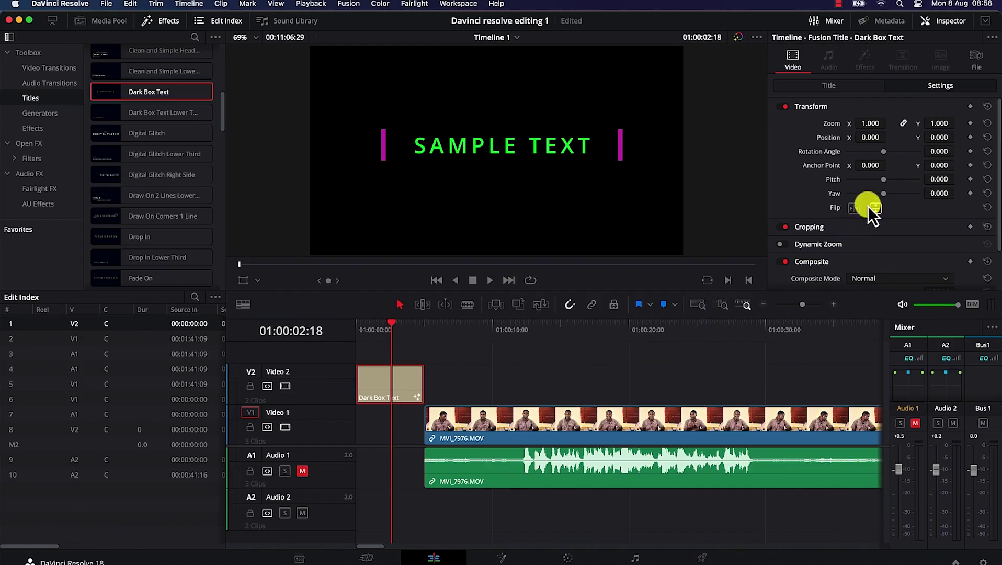
scroll(868, 206, "down", 2)
left_click(819, 215)
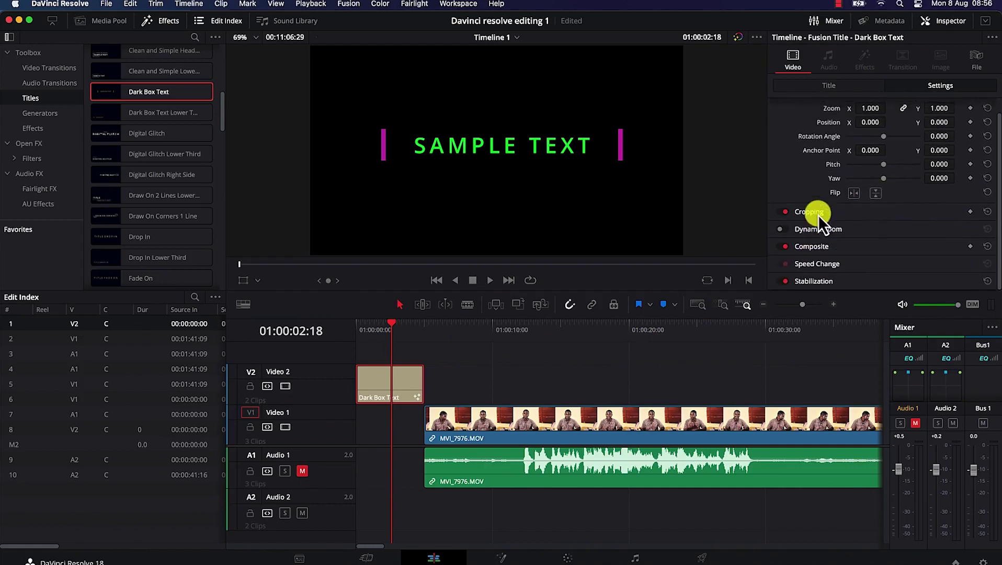
left_click(825, 247)
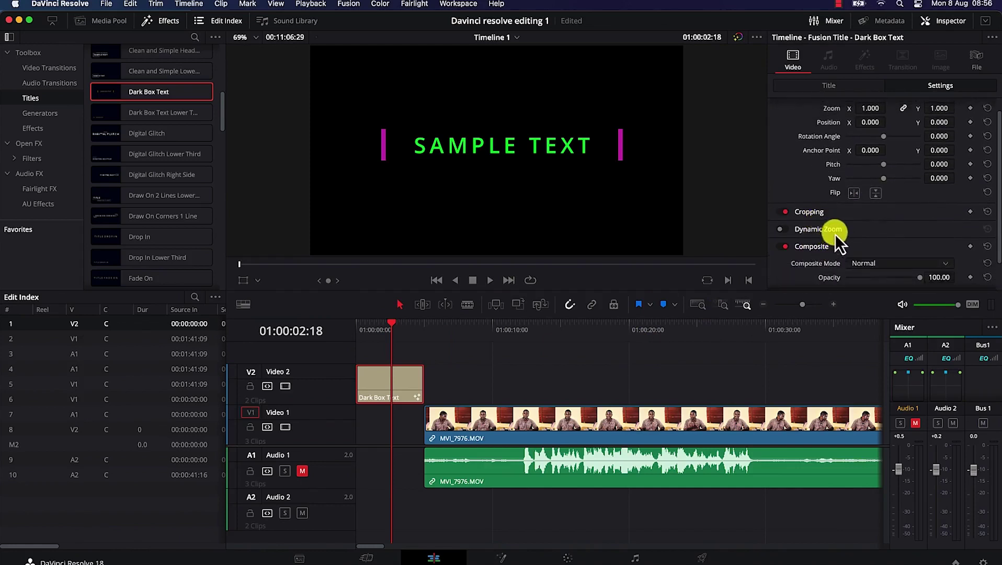
scroll(840, 238, "down", 1)
left_click(829, 198)
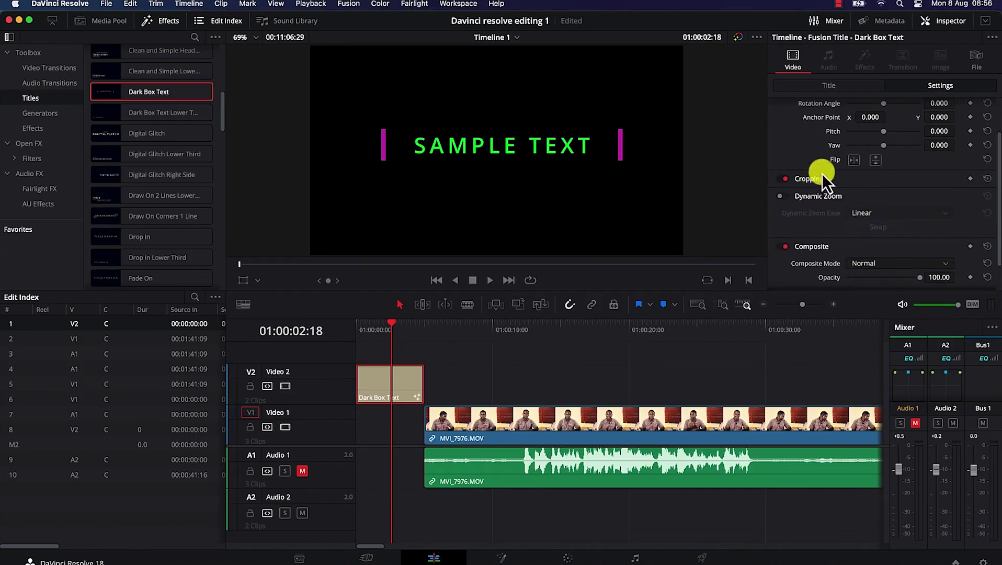
left_click(818, 181)
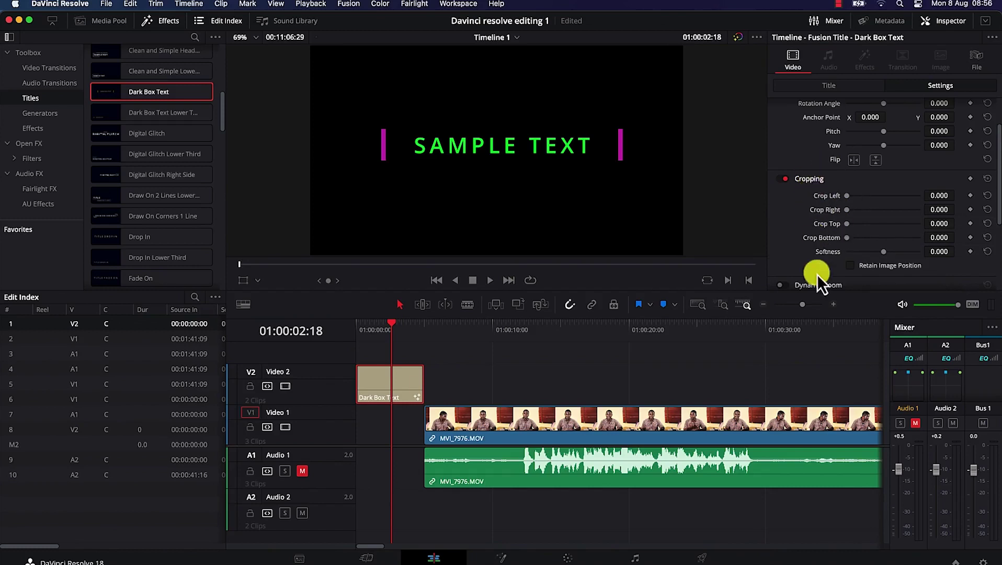
scroll(819, 199, "down", 4)
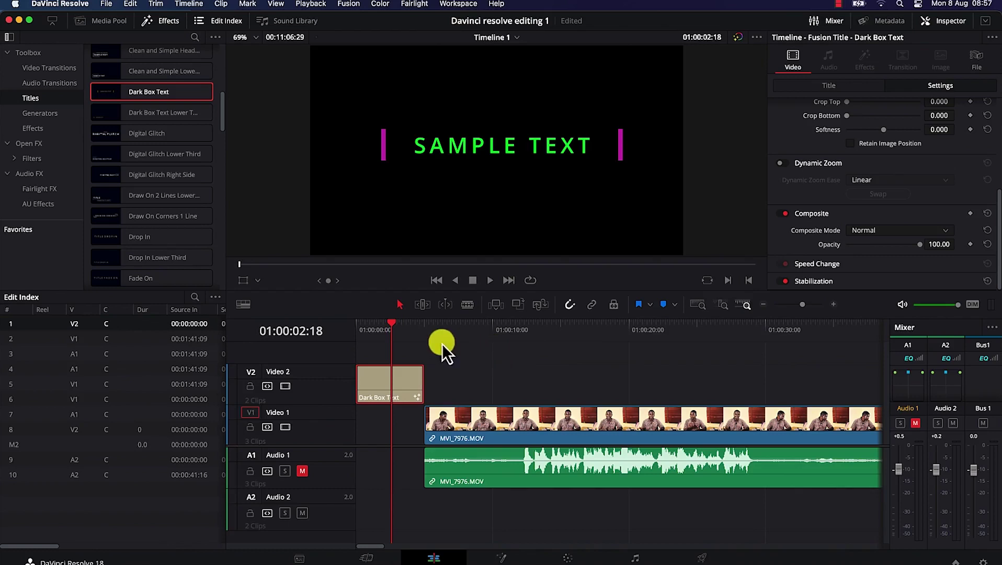
- Place the Outline Offset title on Video 2 above the footage at 01:00:09:18 and shorten it from its end
left_click_drag(392, 324, 485, 320)
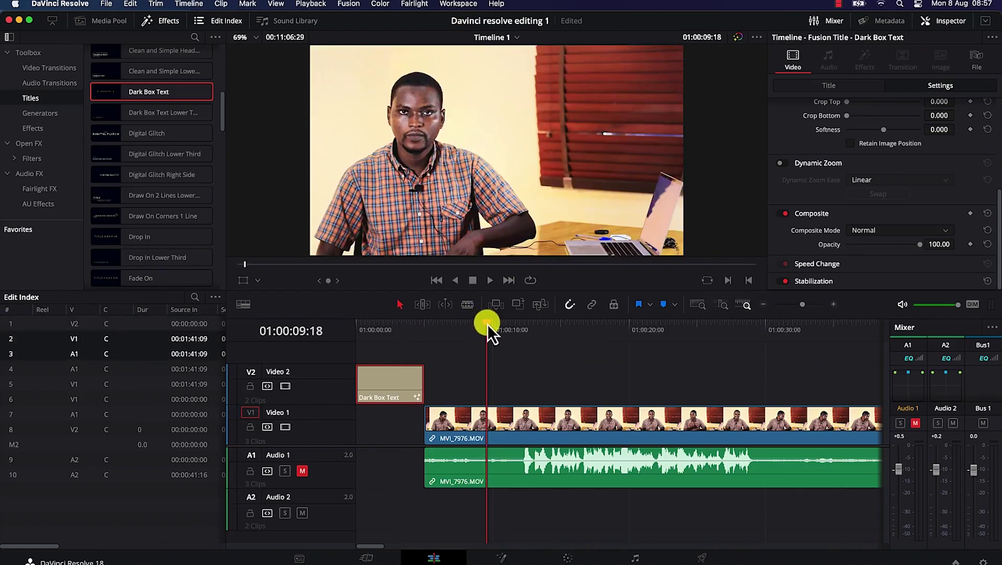
scroll(166, 158, "down", 3)
scroll(166, 158, "down", 10)
scroll(165, 158, "up", 2)
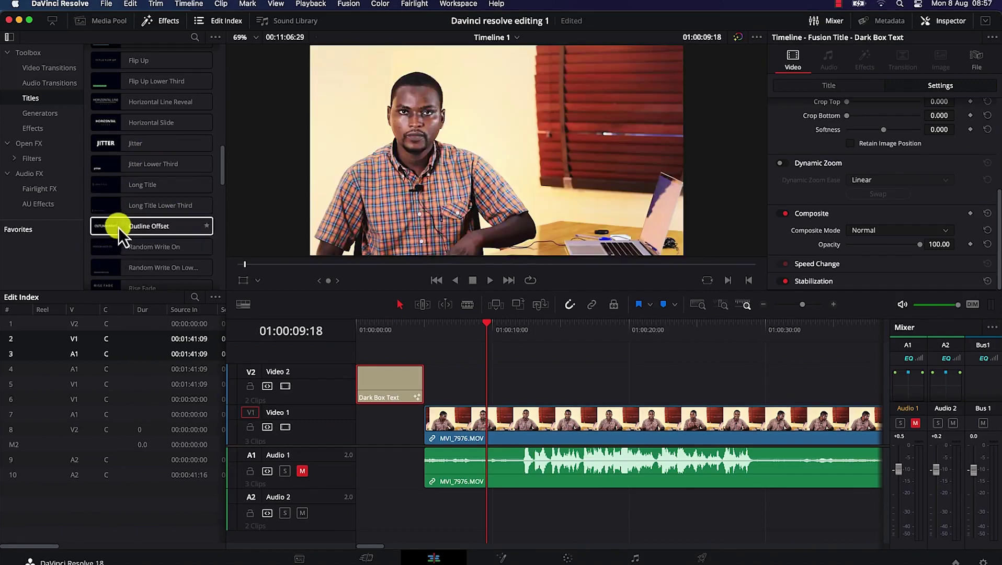
left_click_drag(128, 228, 488, 404)
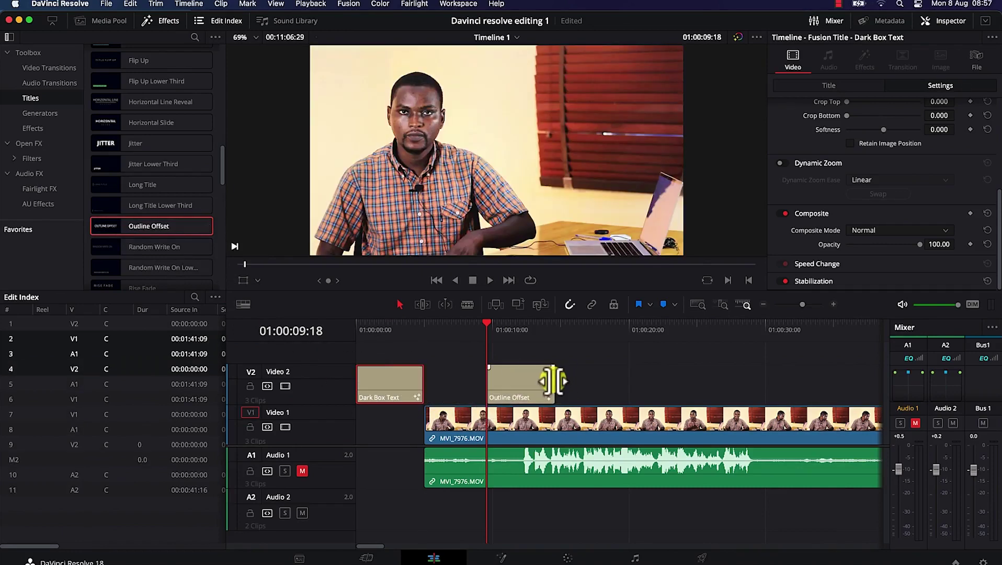
left_click_drag(553, 381, 530, 381)
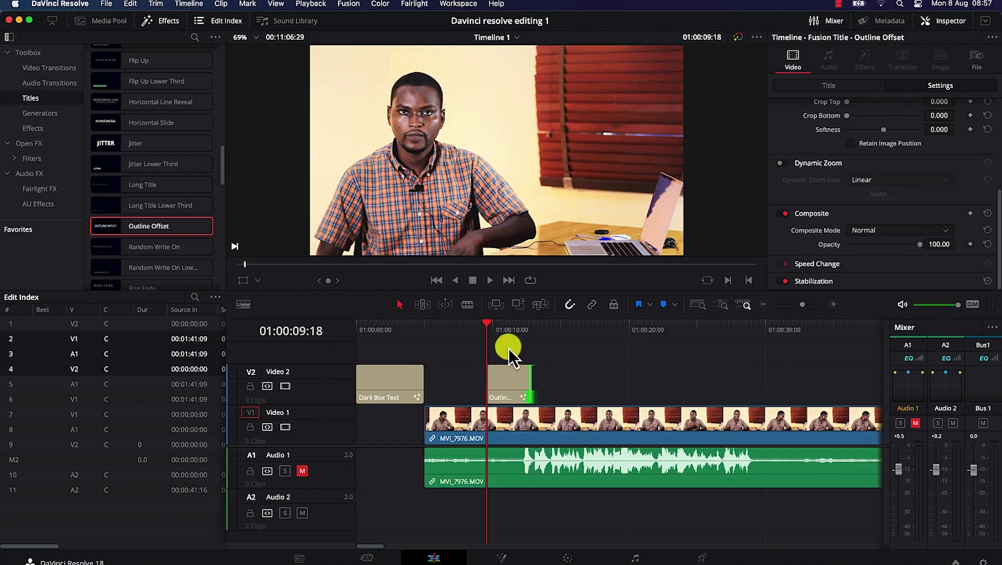
- Select the Outline Offset title and examine its text, color and outline controls with the playhead at 01:00:11:12
left_click(504, 384)
left_click_drag(489, 324, 511, 324)
left_click(842, 85)
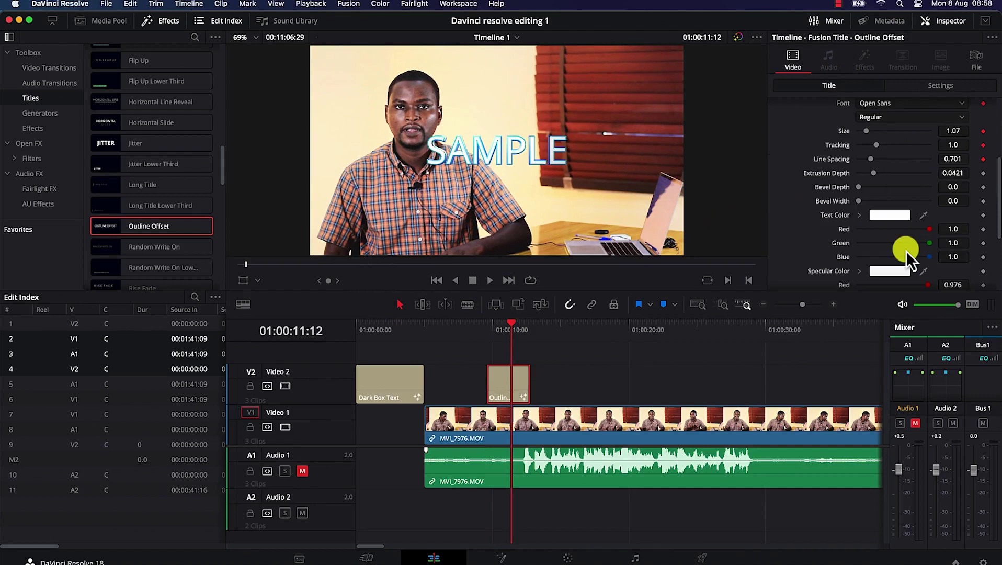
scroll(906, 250, "down", 5)
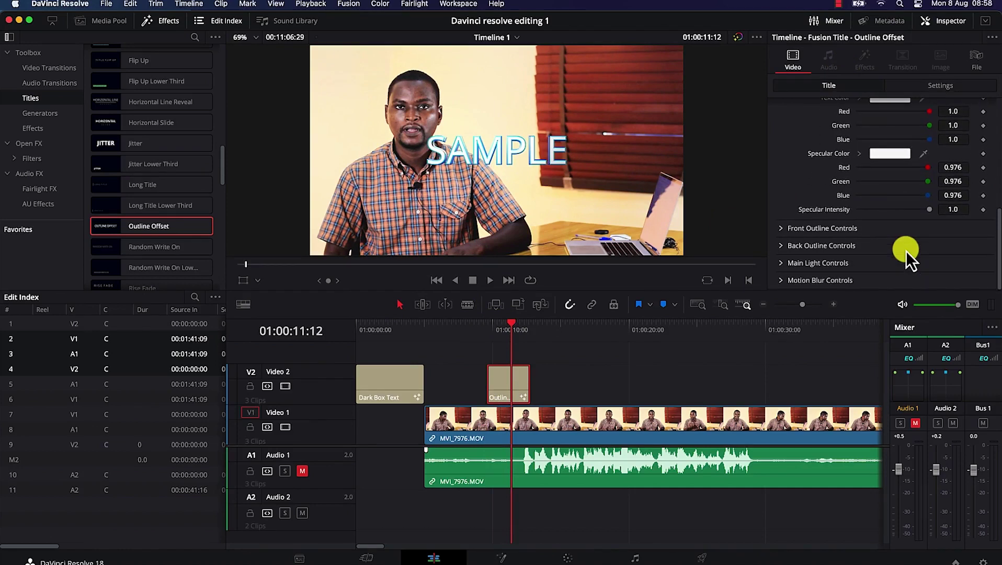
left_click(781, 246)
scroll(797, 263, "up", 5)
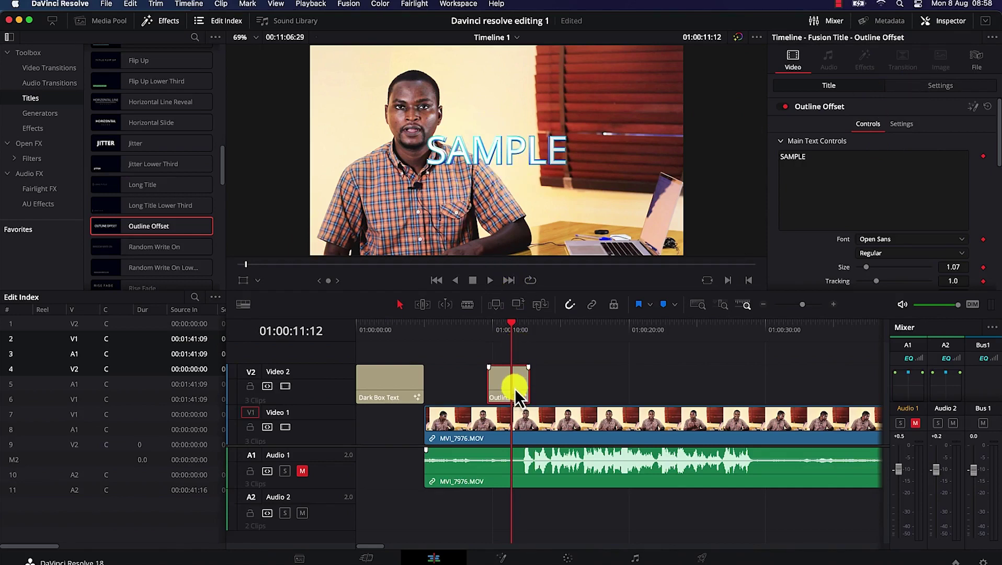
- Use the Transform overlay to move the Outline Offset title to the lower left of the picture and enlarge it slightly
left_click(257, 282)
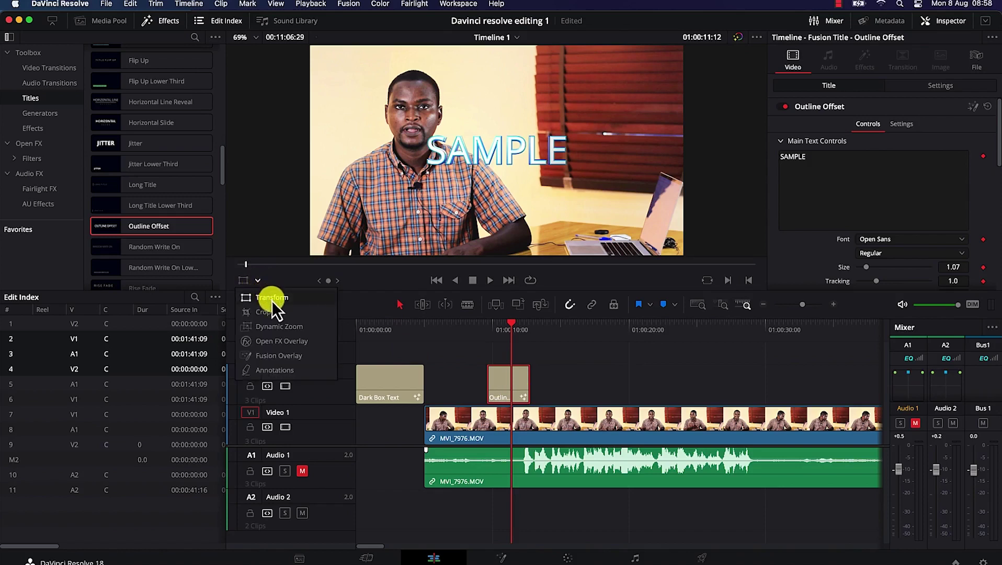
left_click(271, 298)
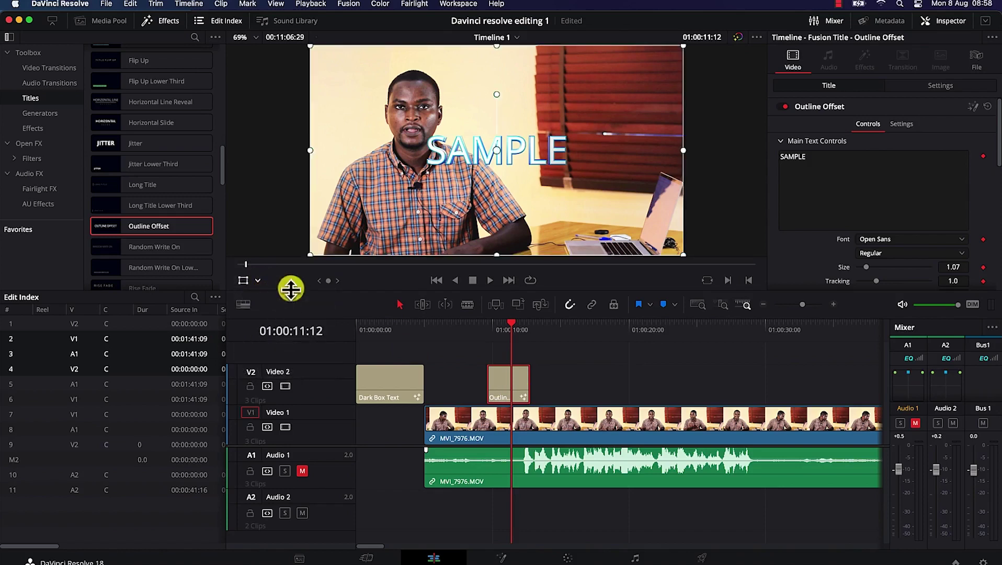
left_click_drag(506, 158, 426, 238)
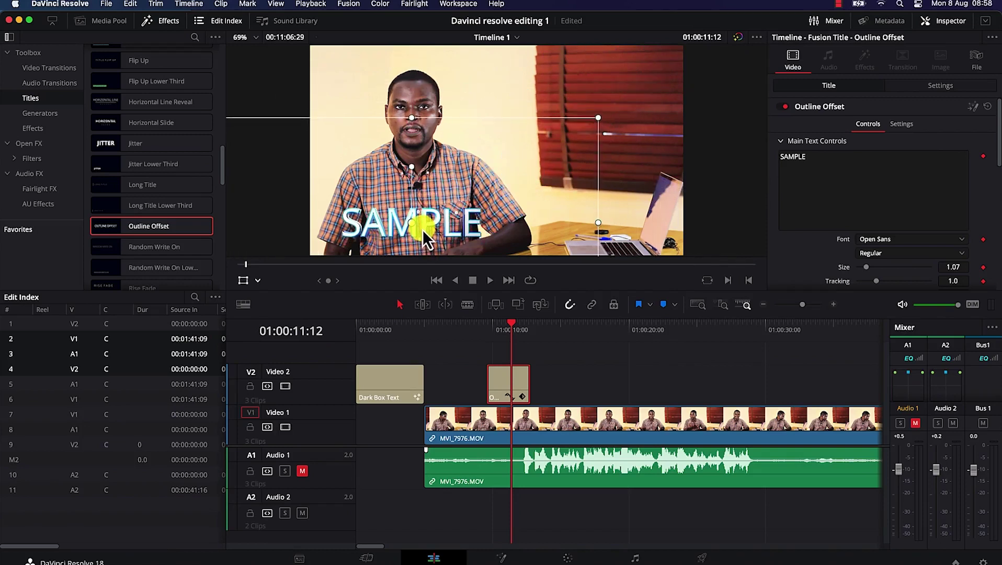
left_click(600, 120)
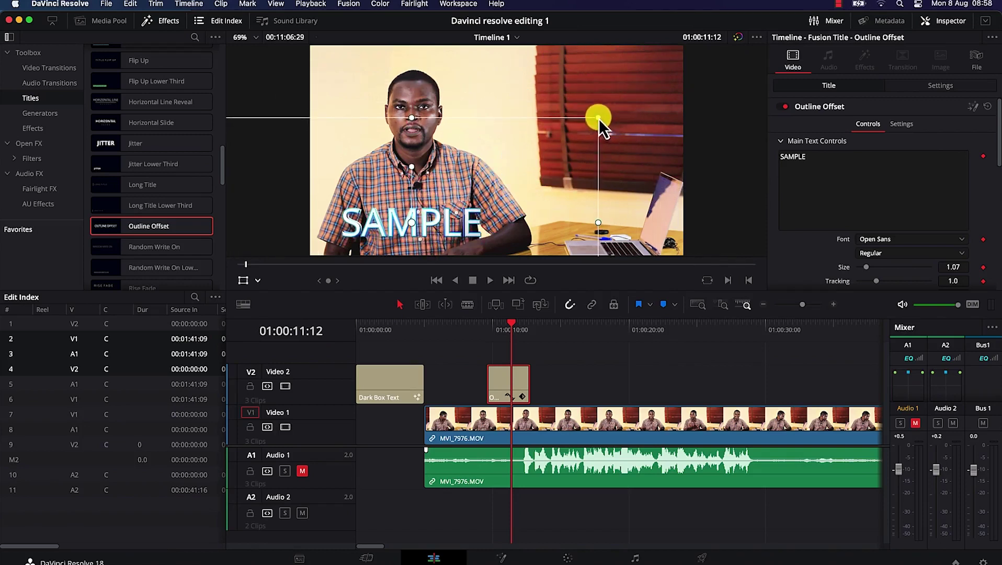
left_click_drag(599, 119, 628, 72)
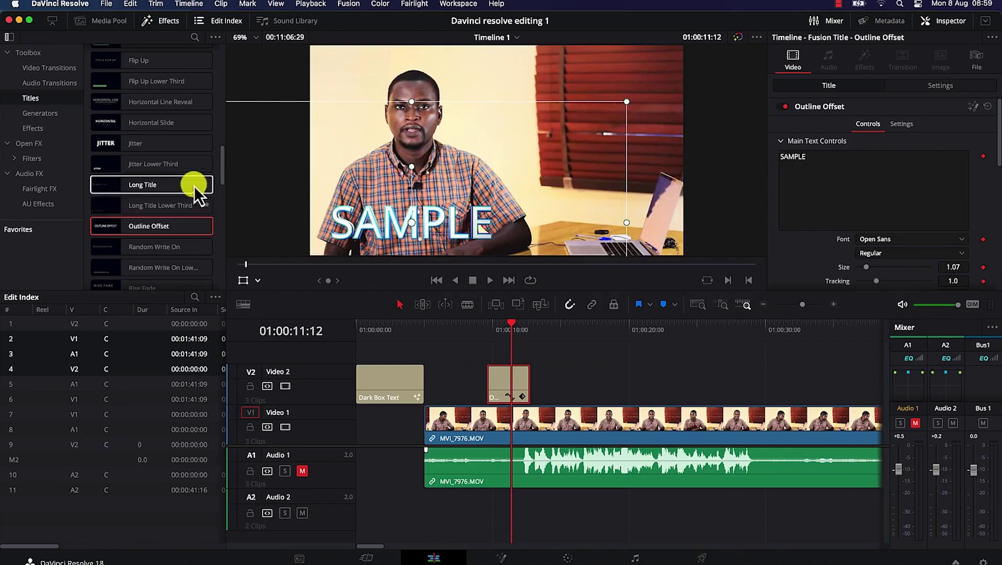
- Browse the remaining Fusion title templates down to the Subtitles group
scroll(181, 231, "down", 10)
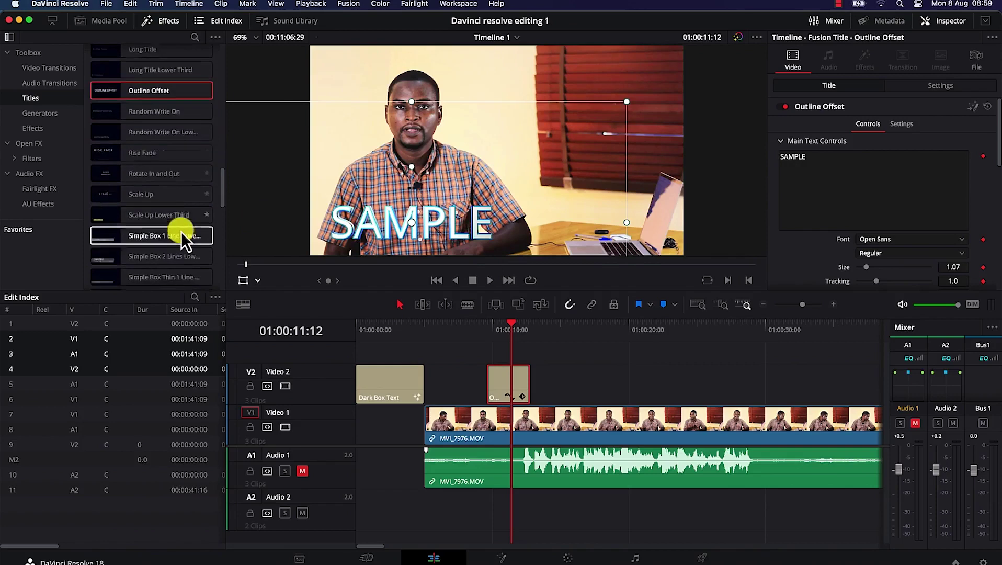
scroll(181, 232, "down", 8)
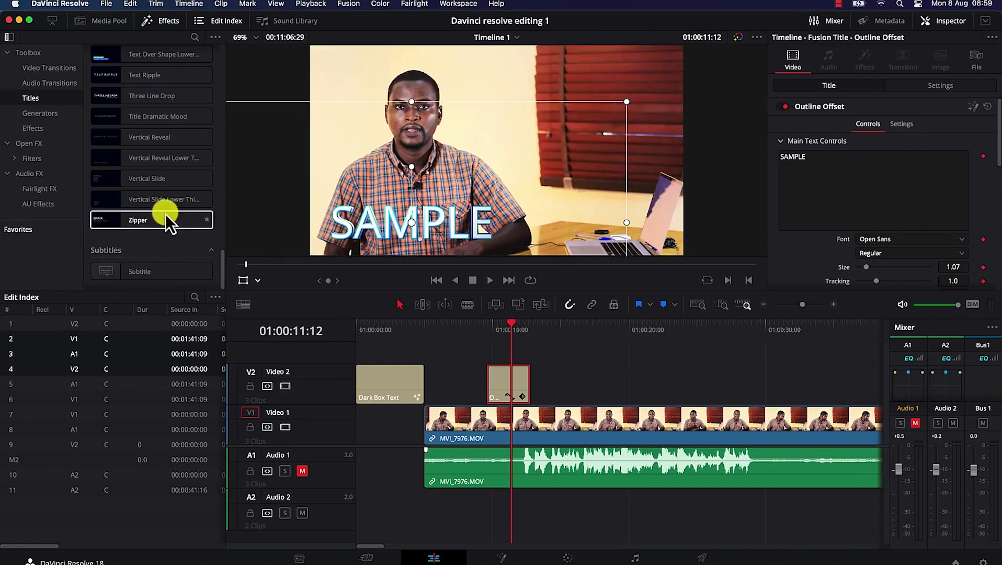
scroll(160, 157, "up", 5)
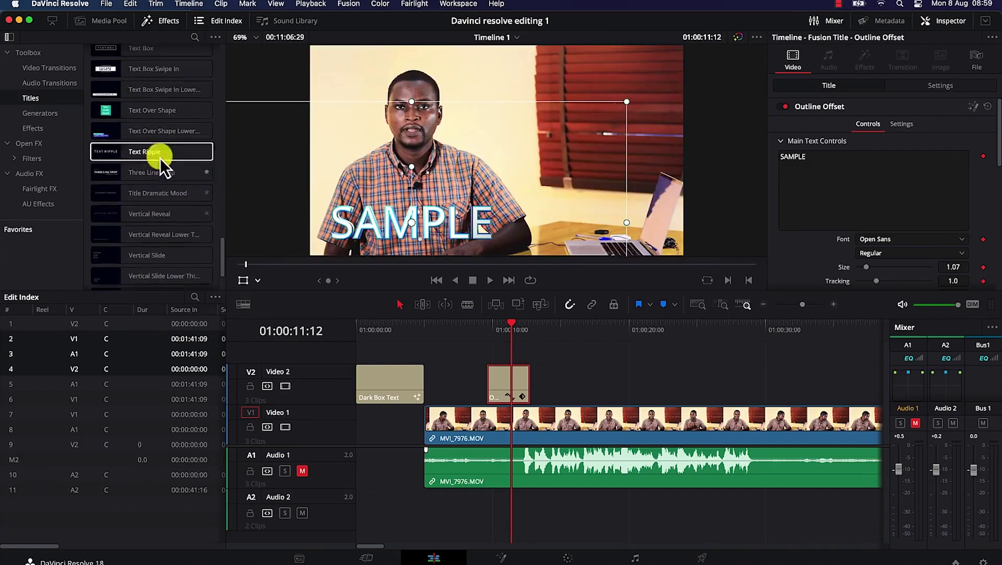
scroll(159, 158, "up", 1)
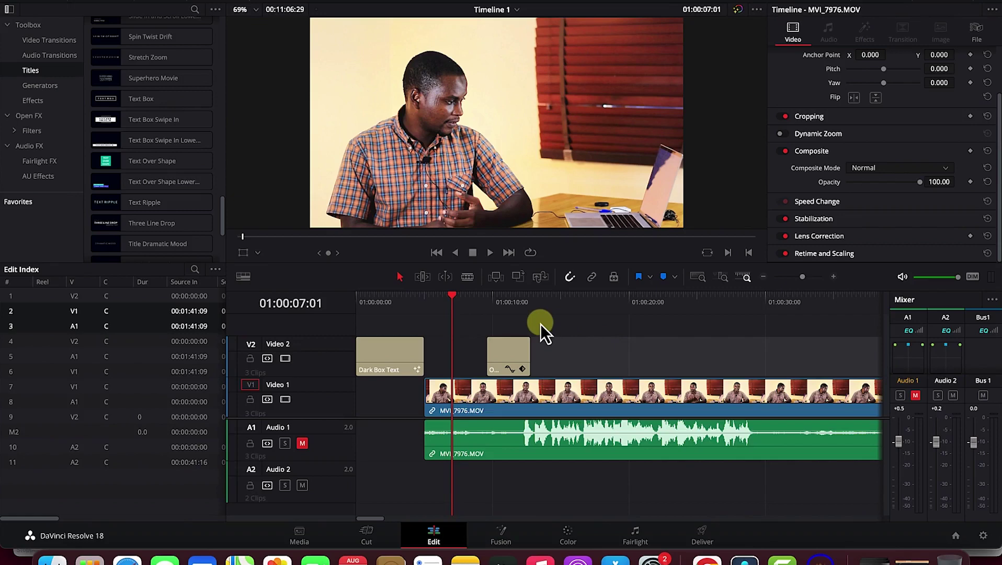
- Move the playhead to 01:00:03:26 over the opening title and show the available video transitions
left_click_drag(453, 295, 409, 328)
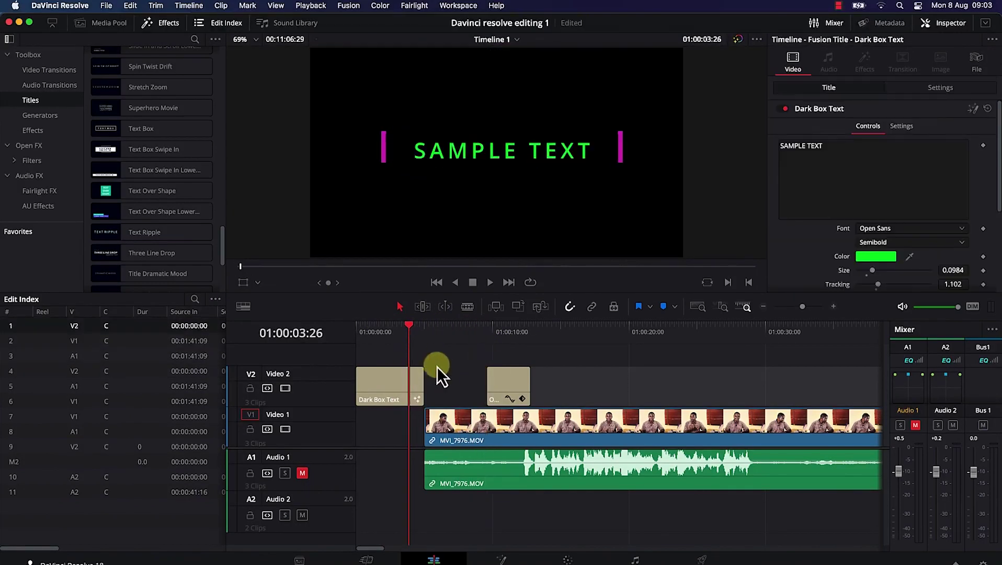
left_click(445, 374)
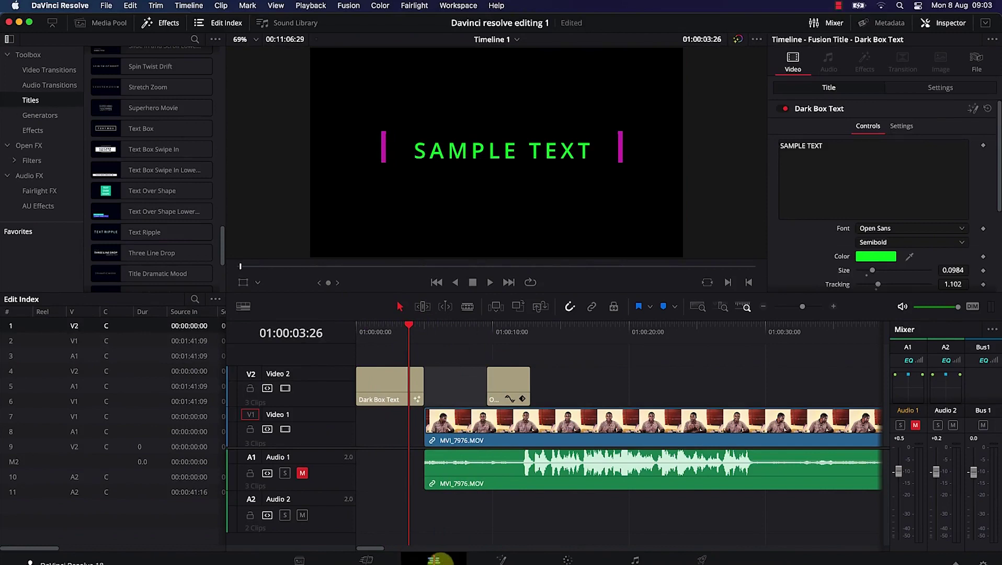
left_click(166, 24)
left_click(166, 23)
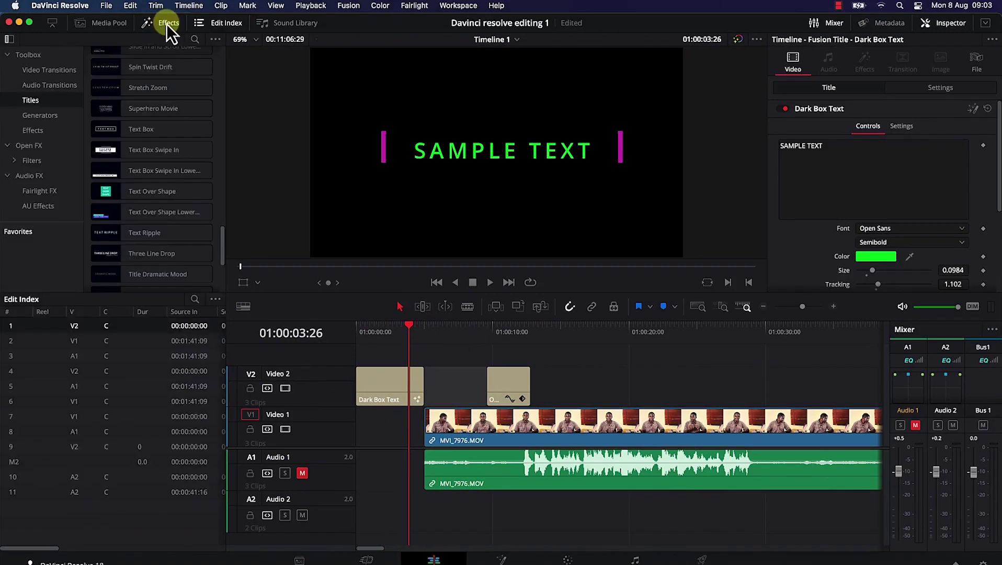
left_click(38, 70)
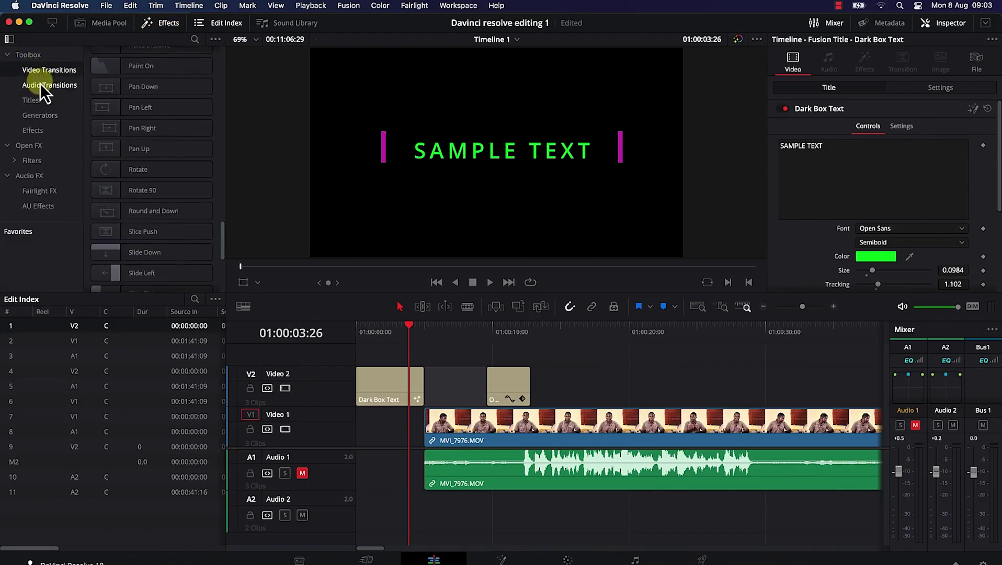
left_click(39, 85)
left_click(42, 71)
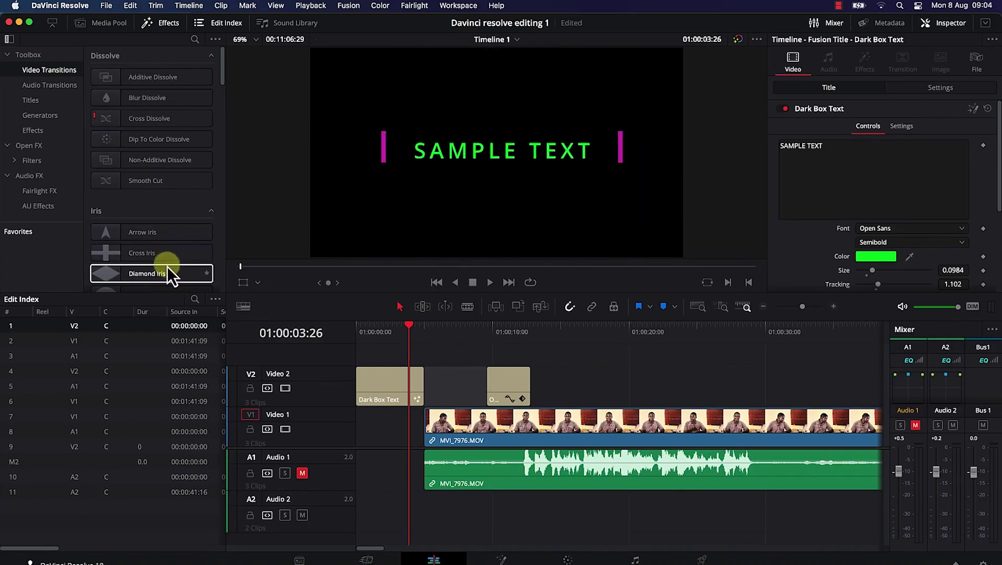
- Examine the Iris, Motion, Shape, Wipe and Fusion groups of video transitions
scroll(167, 267, "down", 8)
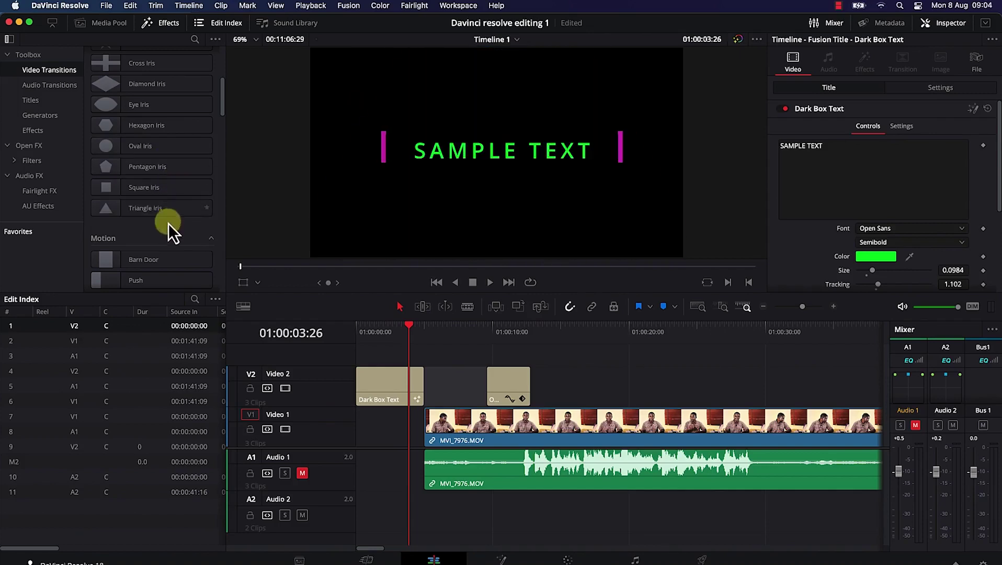
scroll(169, 251, "down", 5)
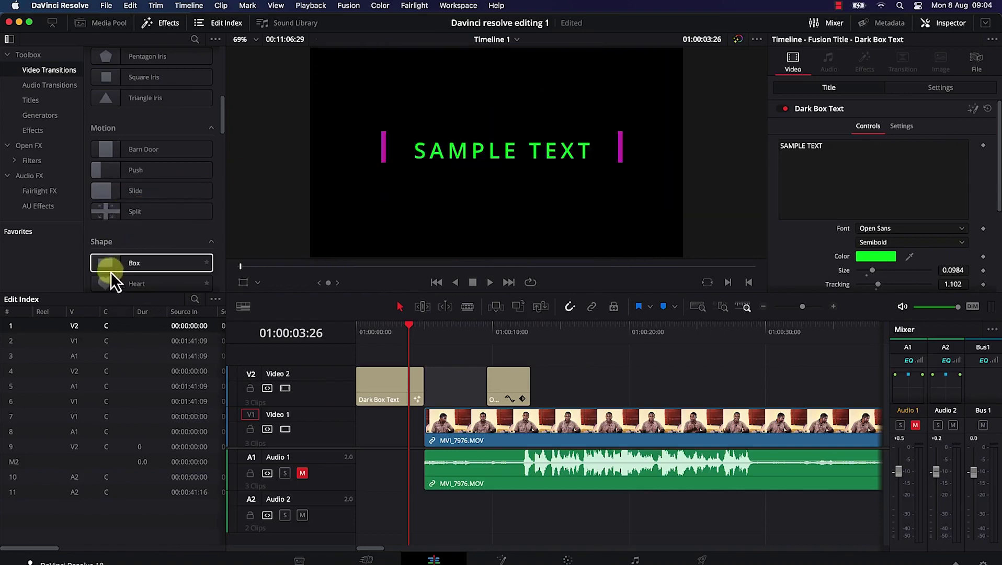
scroll(189, 262, "down", 5)
scroll(188, 262, "down", 1)
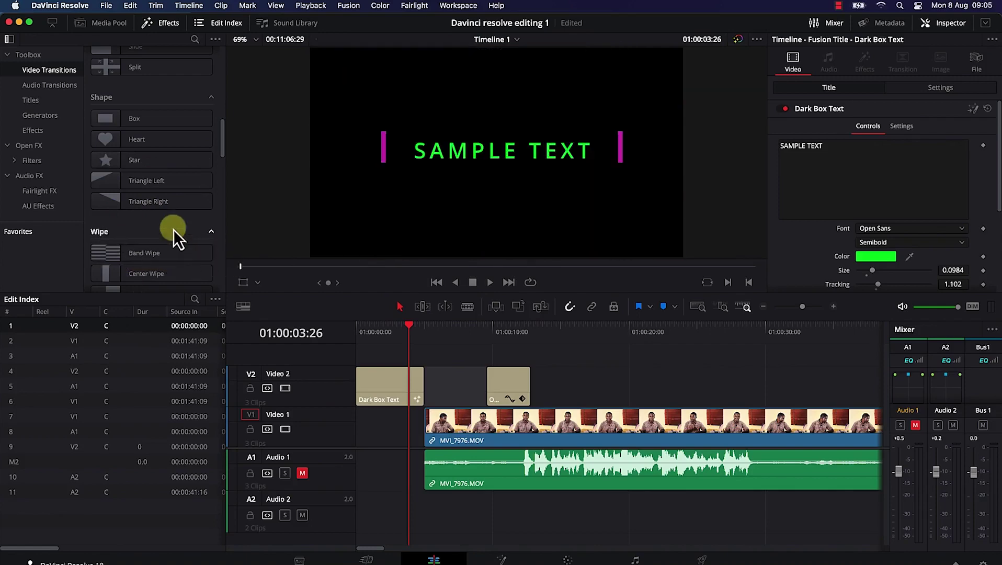
scroll(174, 229, "down", 10)
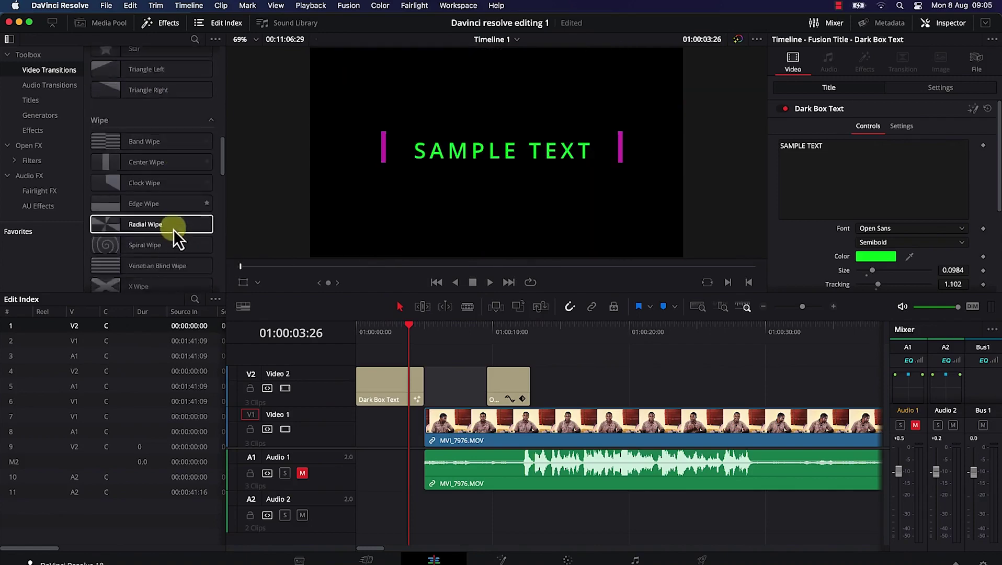
scroll(160, 164, "down", 3)
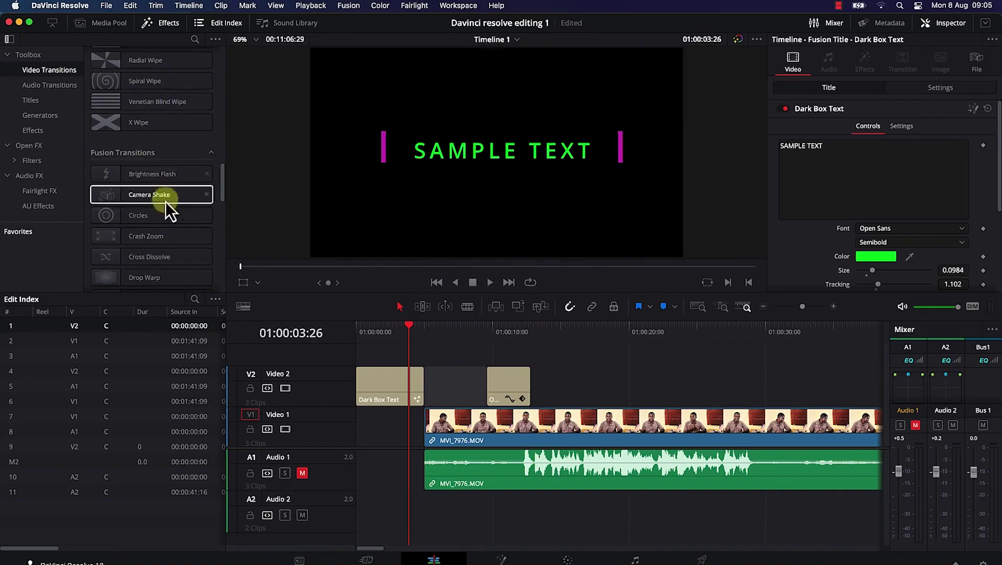
scroll(161, 230, "down", 4)
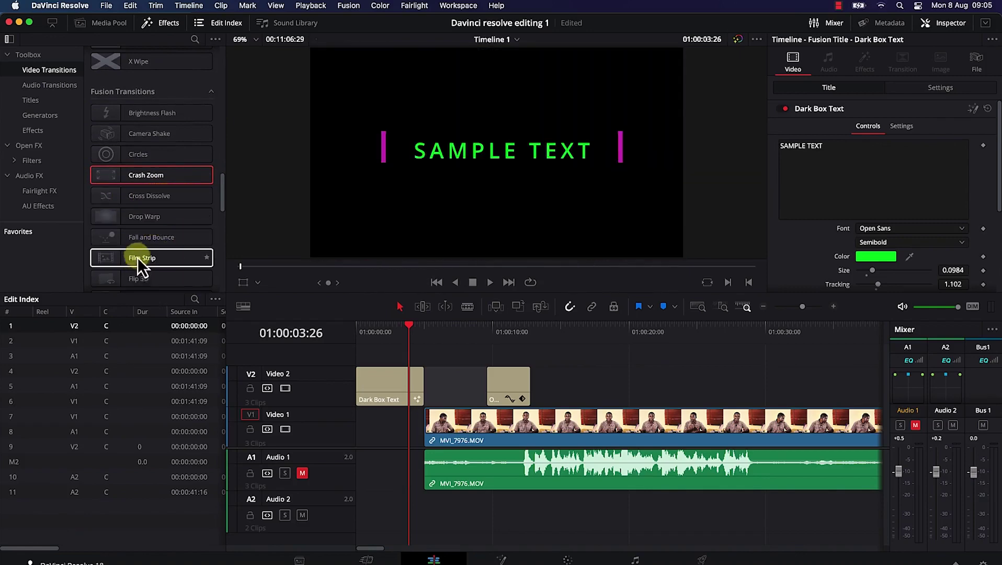
scroll(161, 247, "down", 10)
scroll(161, 247, "down", 2)
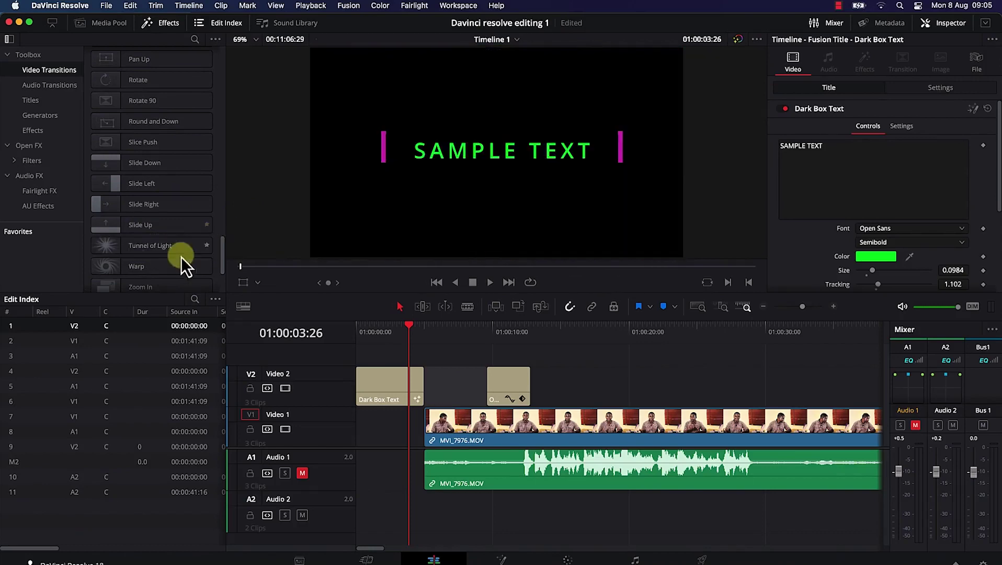
scroll(139, 183, "up", 10)
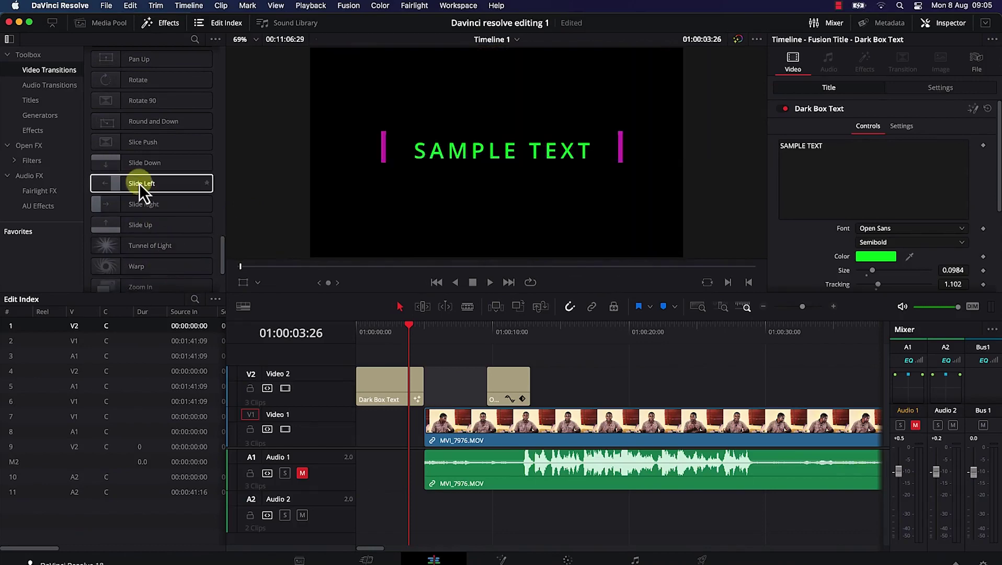
scroll(140, 183, "up", 20)
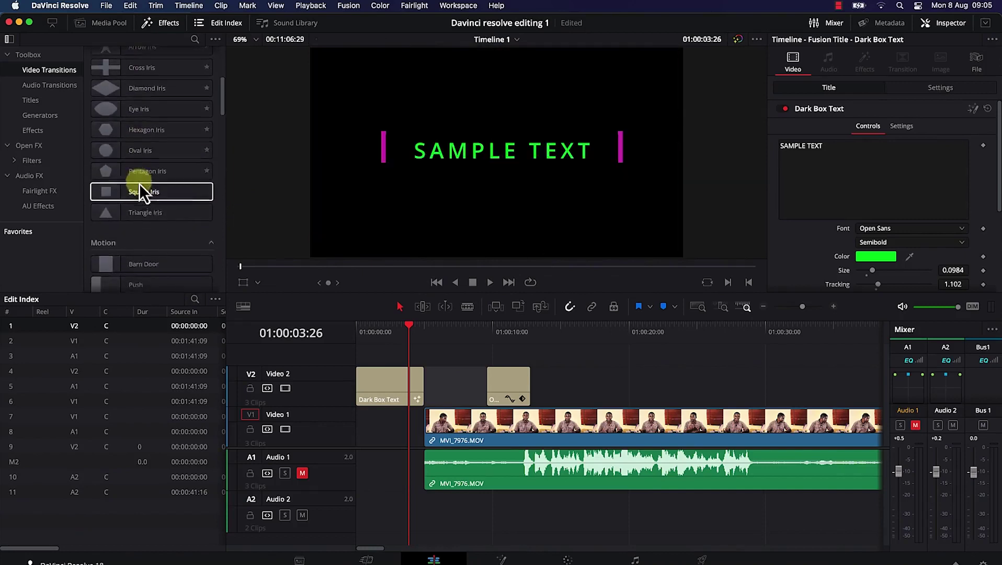
scroll(139, 163, "down", 5)
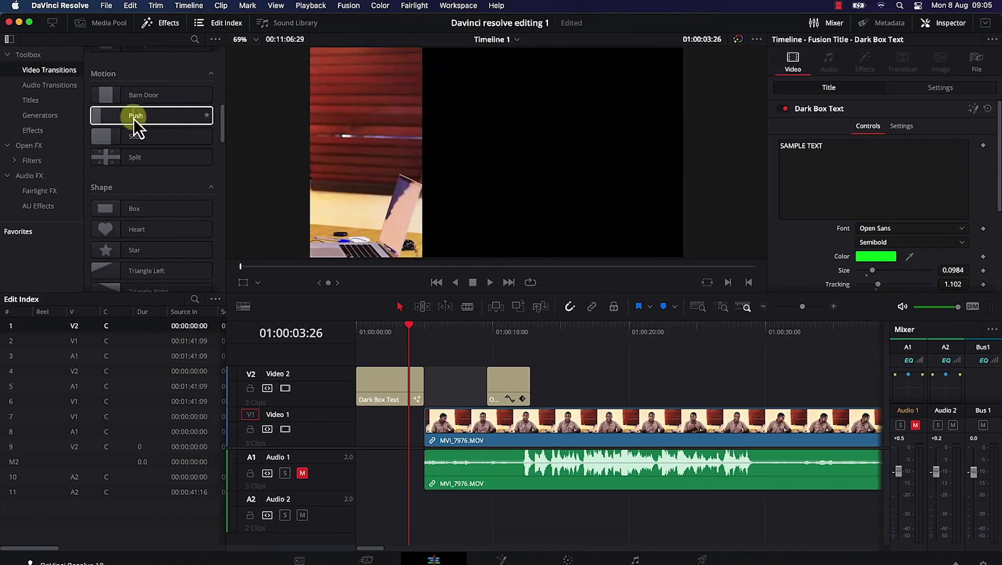
- Add a Push transition to the end of the Dark Box Text title, lengthen it to 38 frames and play it
left_click_drag(133, 118, 422, 379)
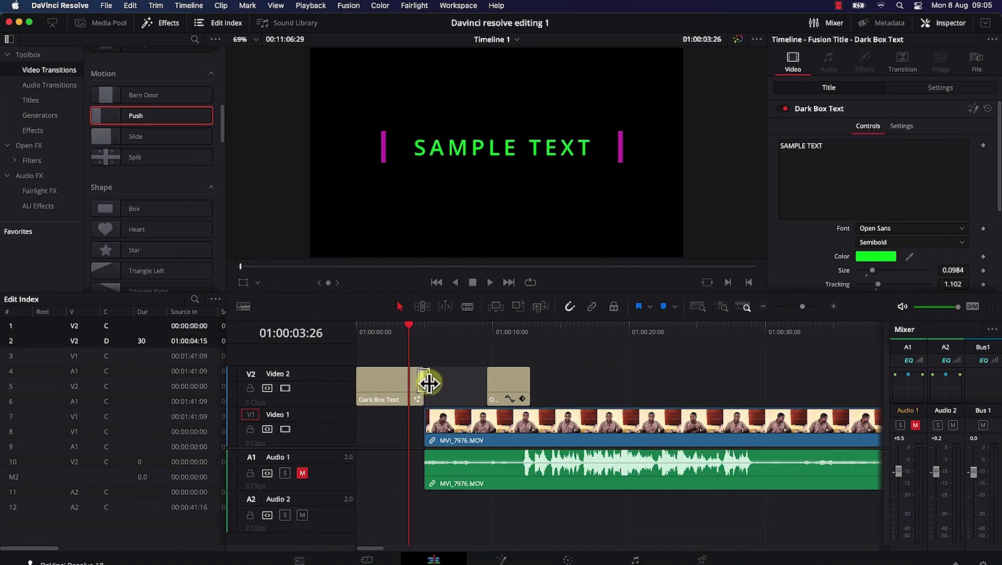
mouse_move(429, 383)
left_mouse_down()
mouse_move(446, 379)
mouse_move(430, 377)
left_mouse_up()
key("space")
key("space")
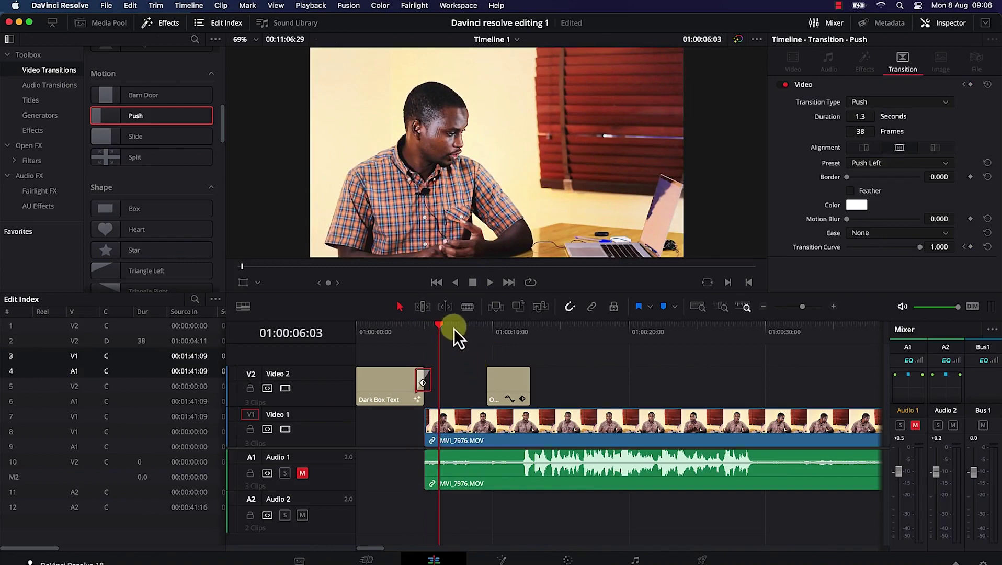
- Split both the video and audio of MVI_7976.MOV at 01:00:17:18 and turn on linked selection
left_click_drag(433, 322, 596, 346)
left_click(624, 379)
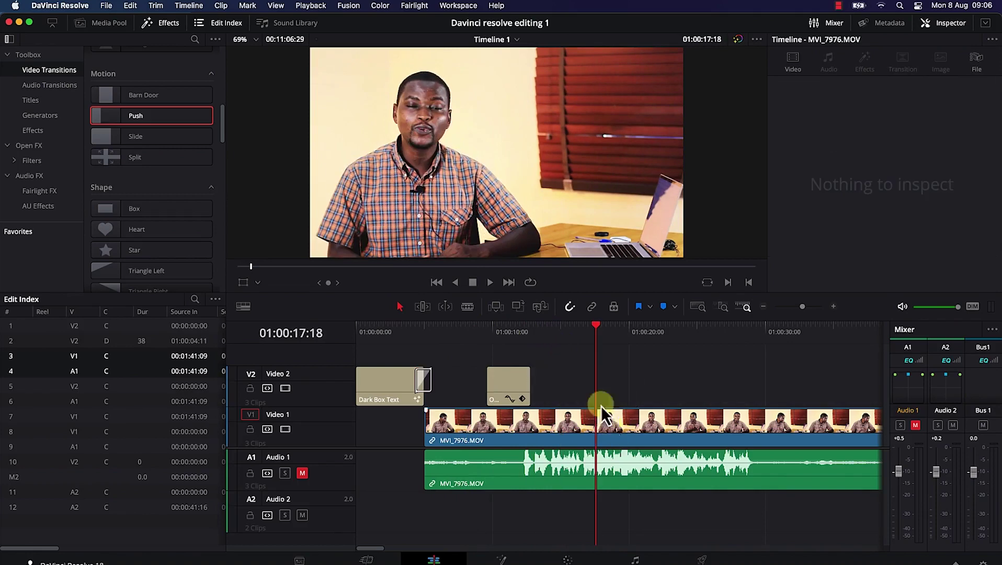
left_click(468, 307)
left_click(602, 428)
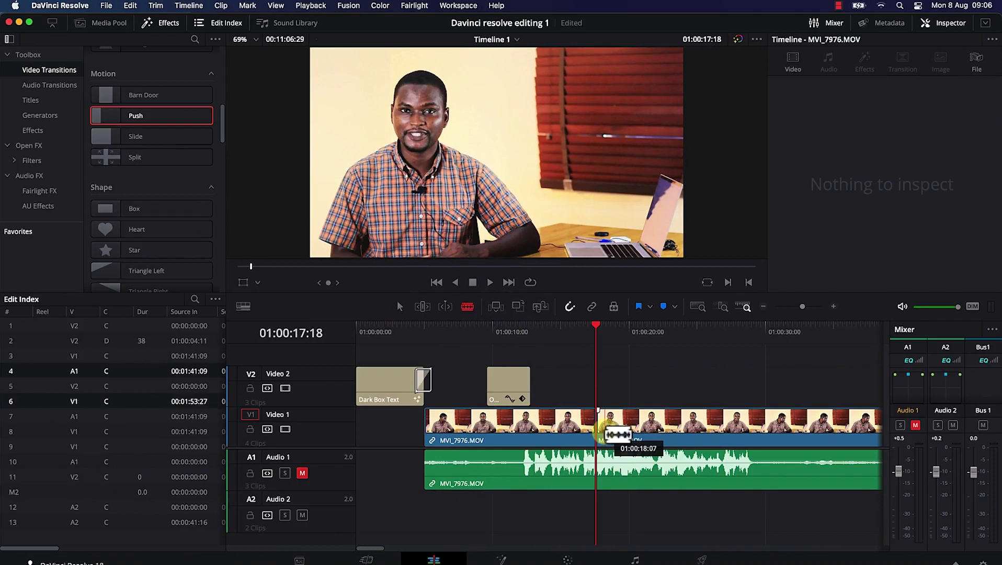
left_click(592, 307)
left_click(597, 466)
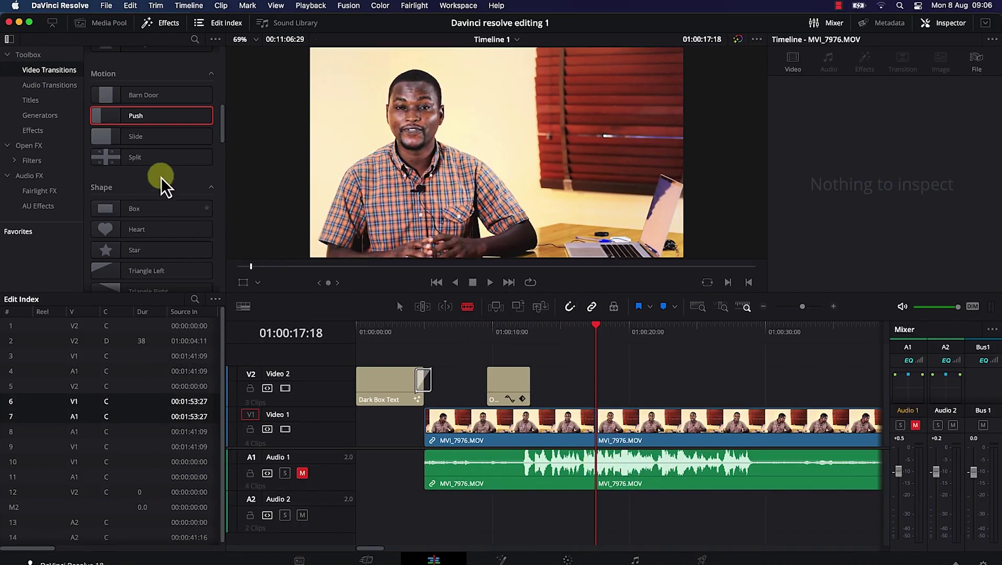
- Add a 44-frame Push transition across the new cut on Video 1 and play through it
left_click_drag(130, 126, 602, 416)
left_click(596, 426)
key("a")
left_click_drag(597, 332, 573, 330)
key("space")
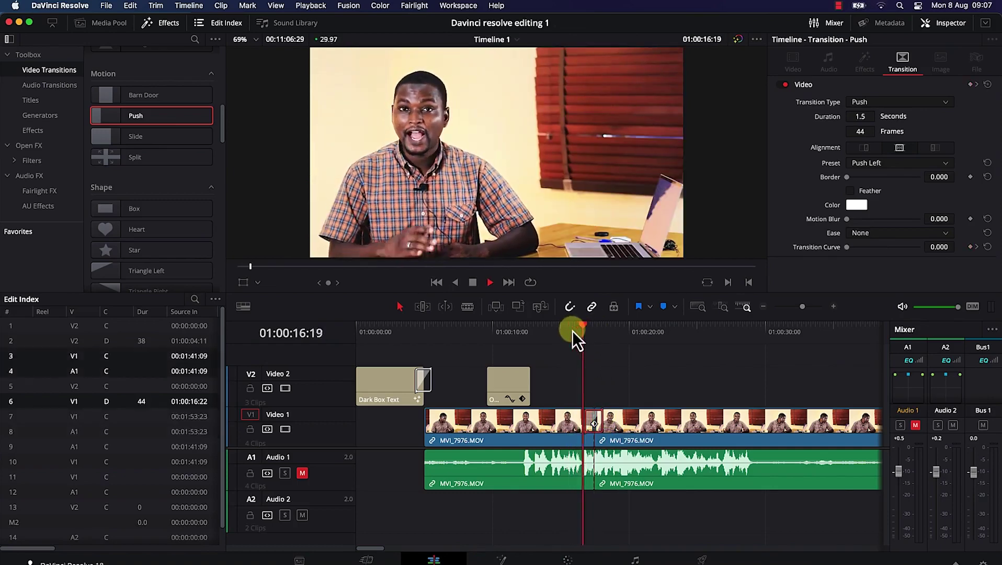
key("space")
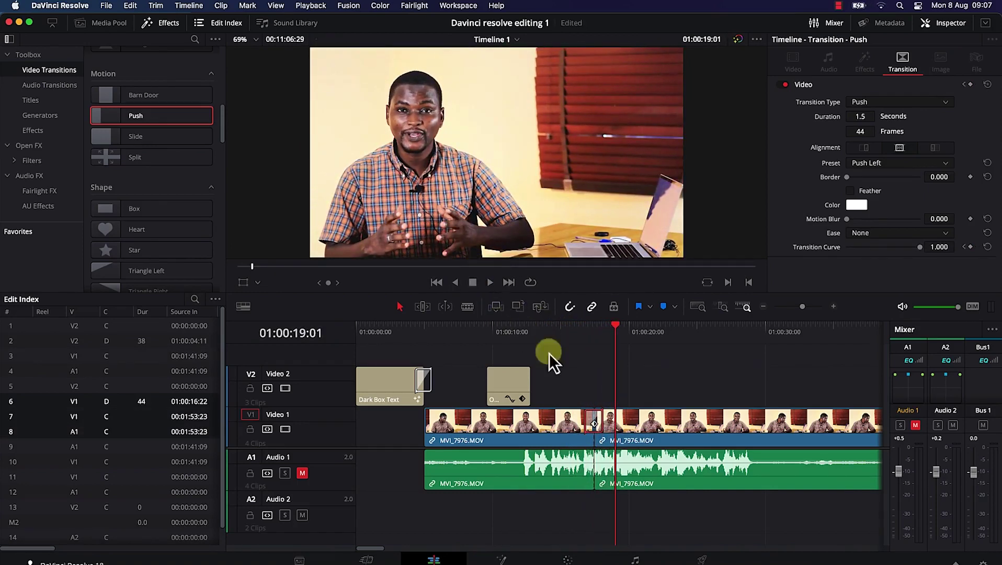
- Set the Push transition on Video 1 to the Push Down preset with a motion blur of 0.185
left_click(590, 422)
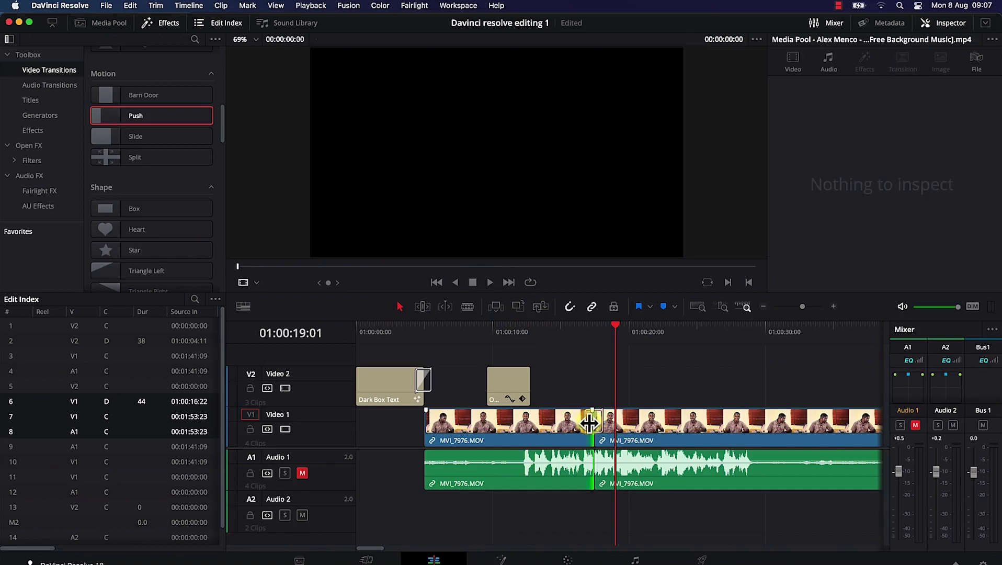
key("super+equal")
left_click(579, 419)
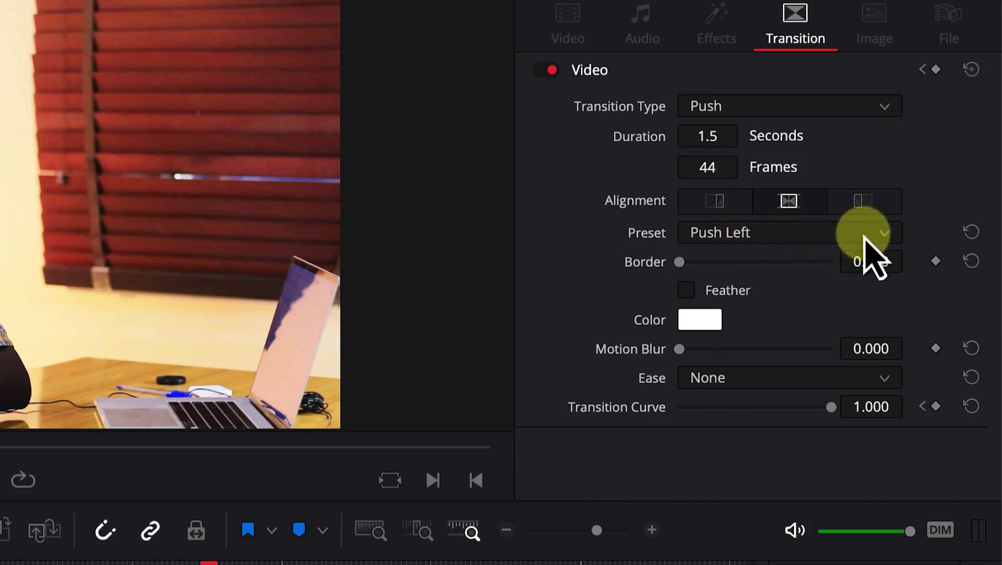
left_click(880, 259)
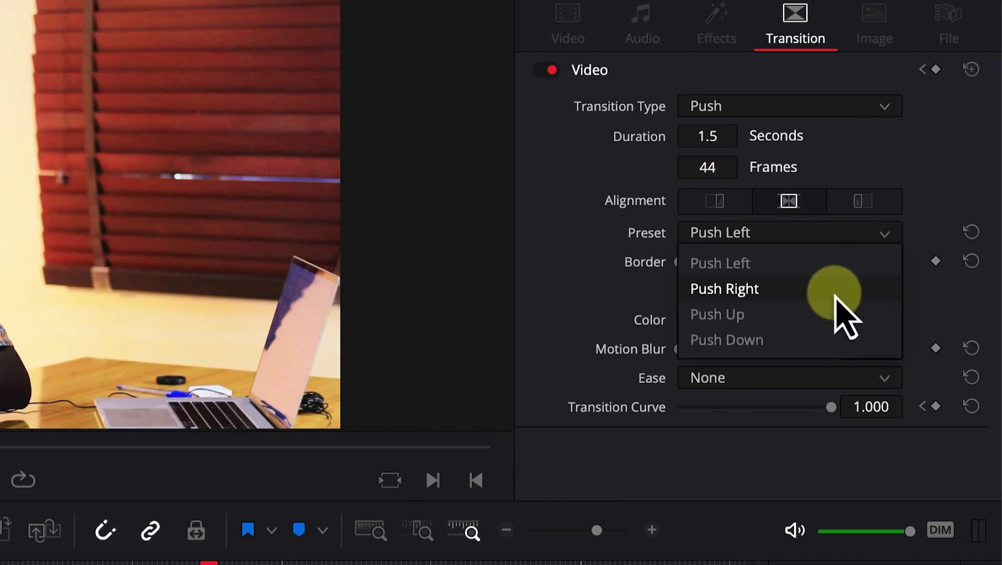
left_click(826, 338)
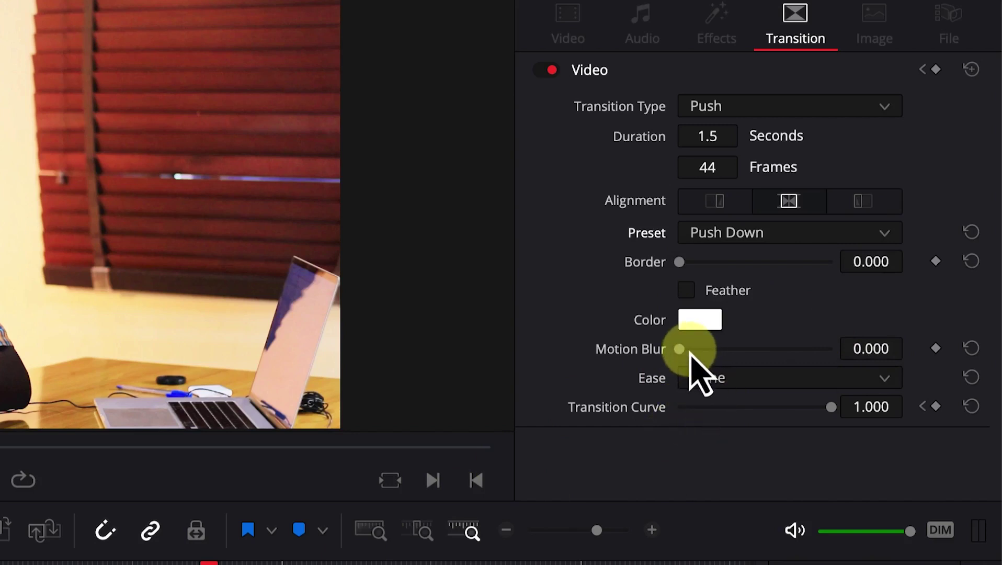
left_click_drag(682, 350, 709, 352)
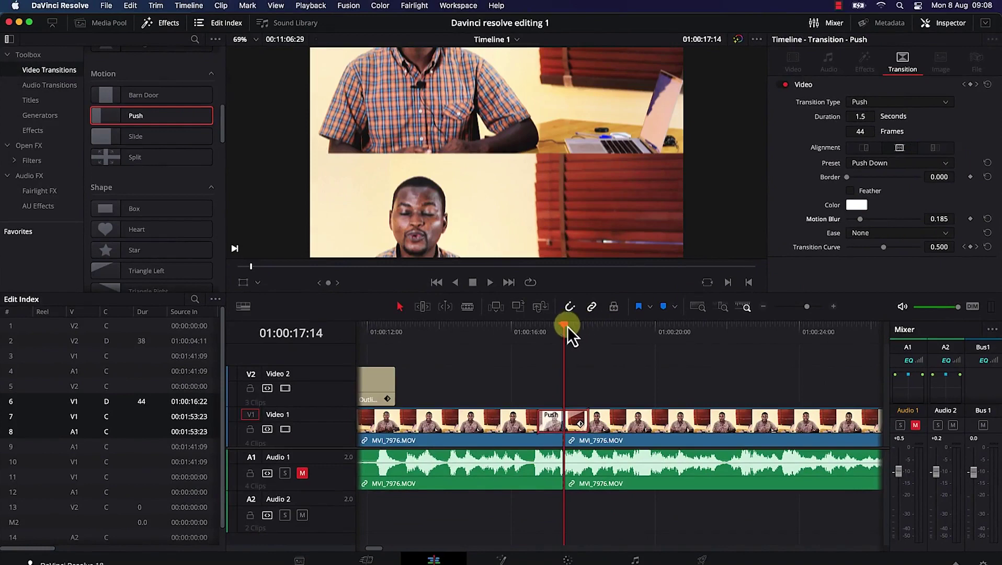
- Play the Push Down transition from 01:00:16:22, and return the playhead to 01:00:14:18
left_click_drag(565, 326, 540, 327)
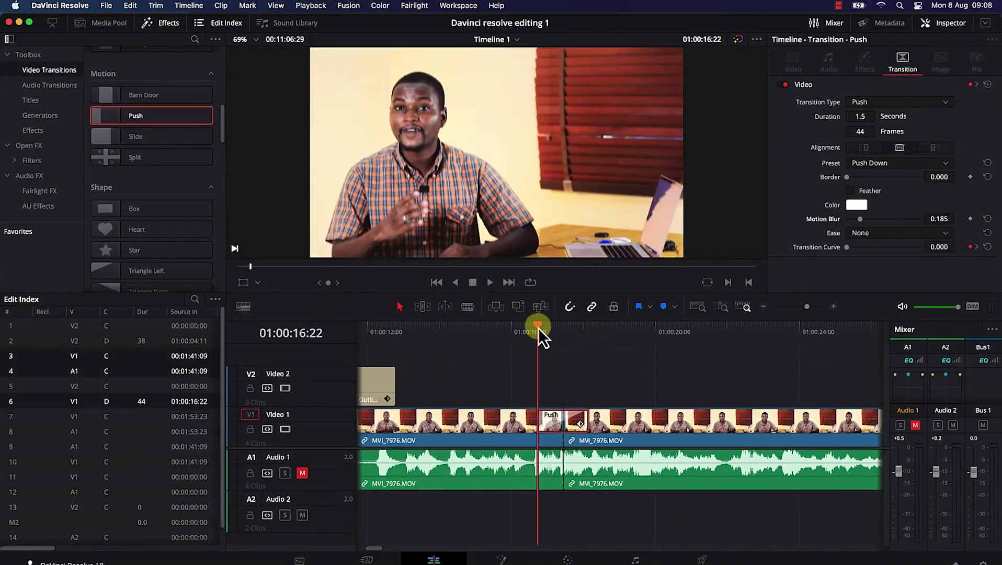
key("space")
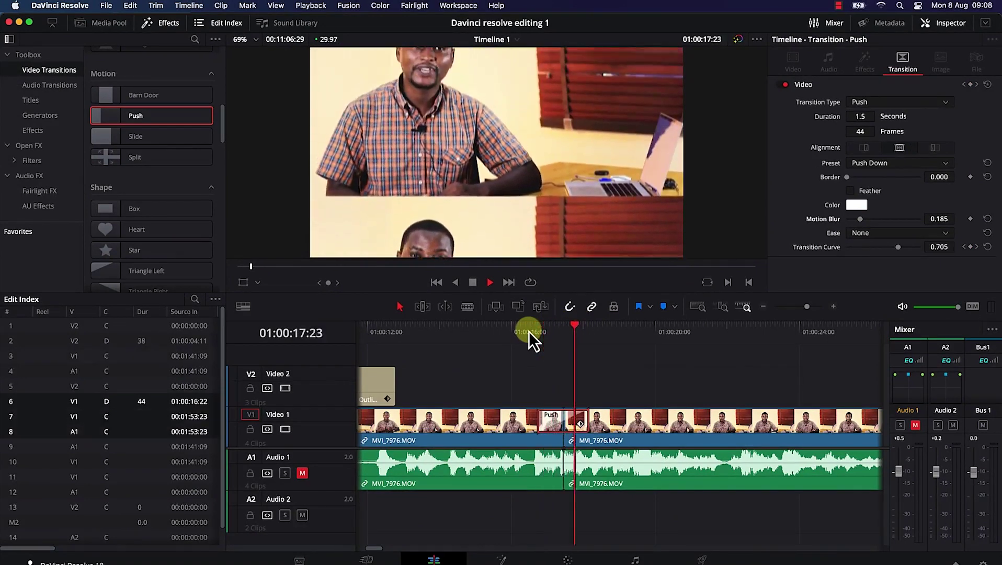
key("space")
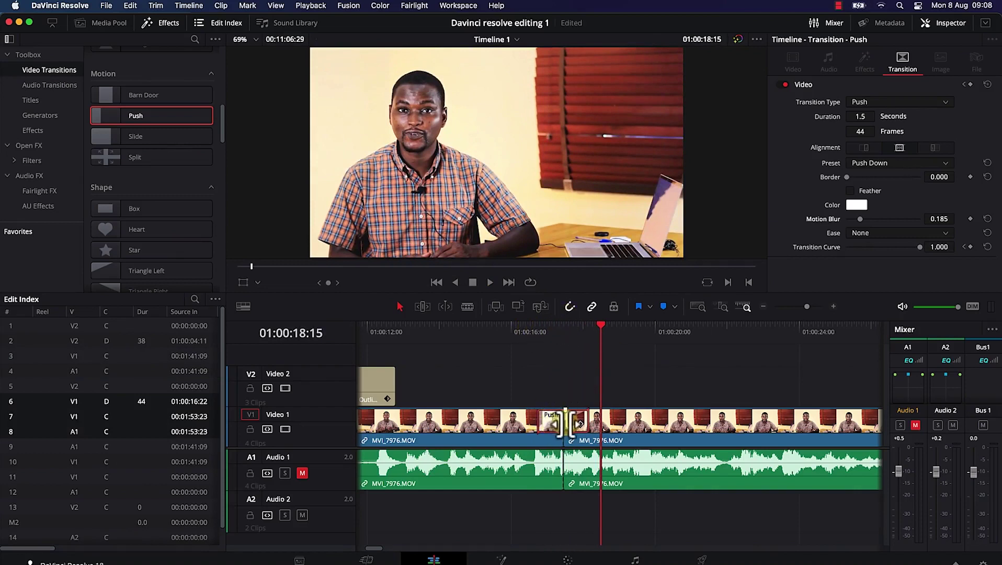
left_click(460, 402)
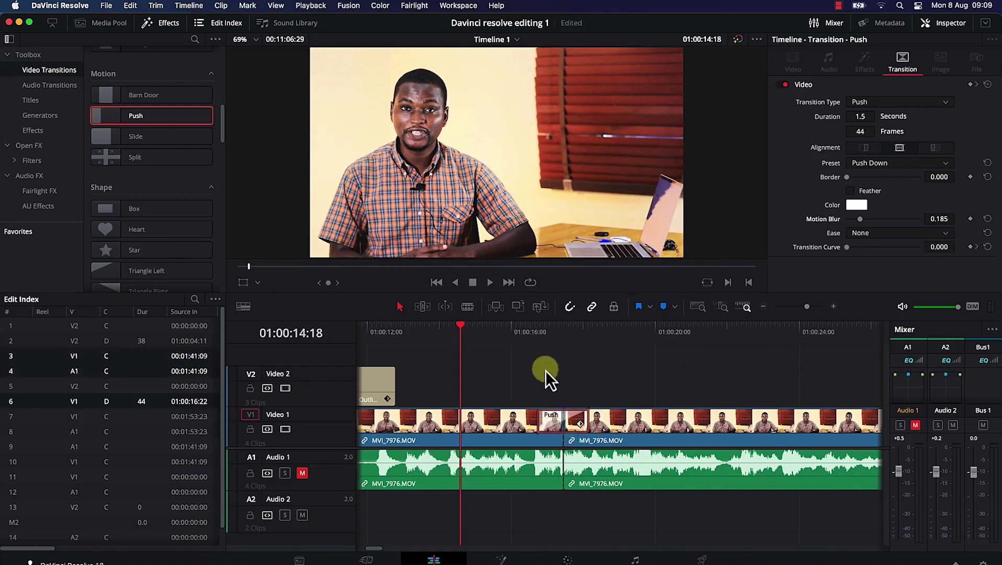
- Add a Center Wipe video transition to the end of the SoftMaker-FreeOffice-logo clip on Video 2
key("shift+z")
left_click_drag(363, 326, 571, 345)
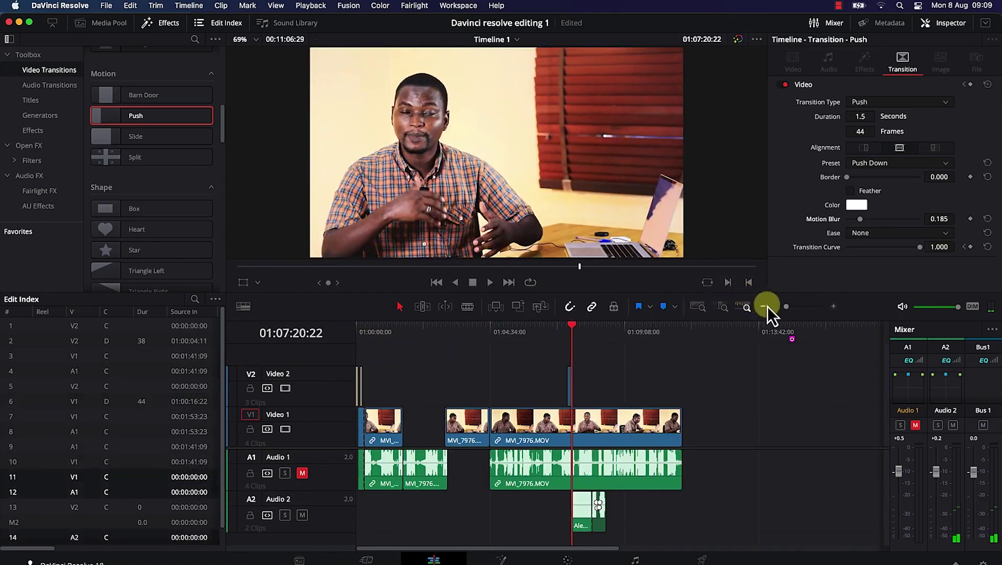
left_click_drag(788, 310, 801, 307)
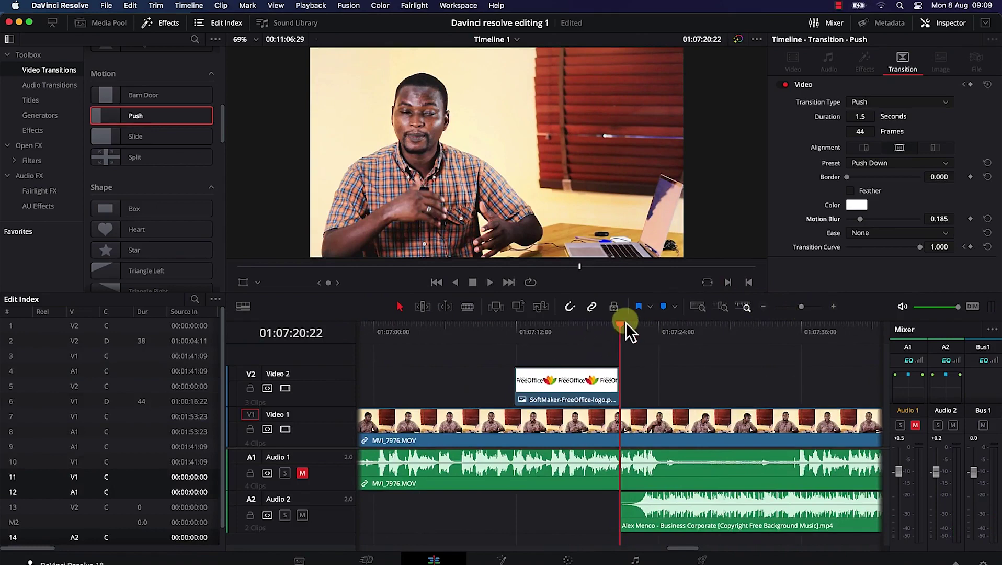
left_click_drag(623, 327, 604, 326)
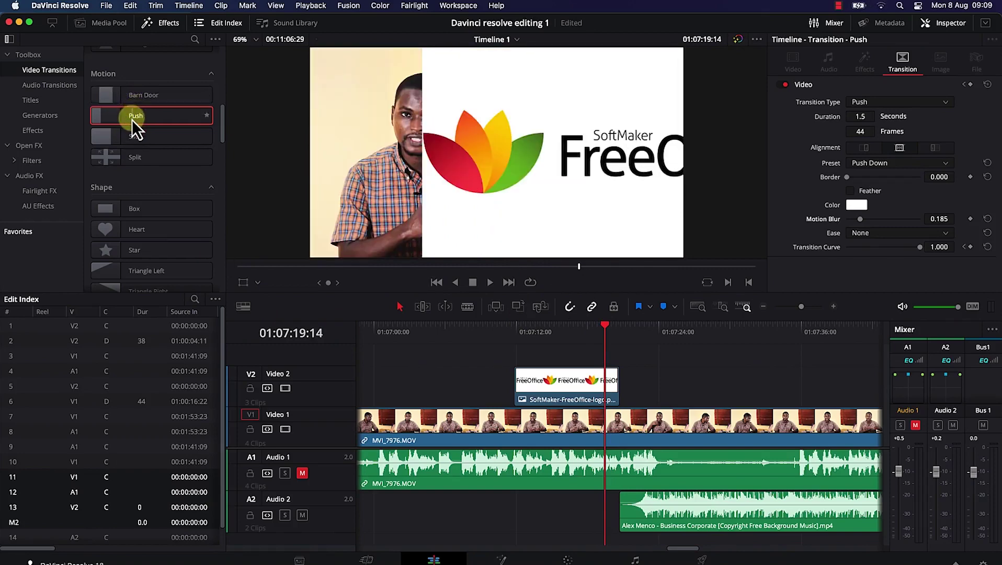
scroll(144, 223, "down", 2)
scroll(144, 225, "down", 5)
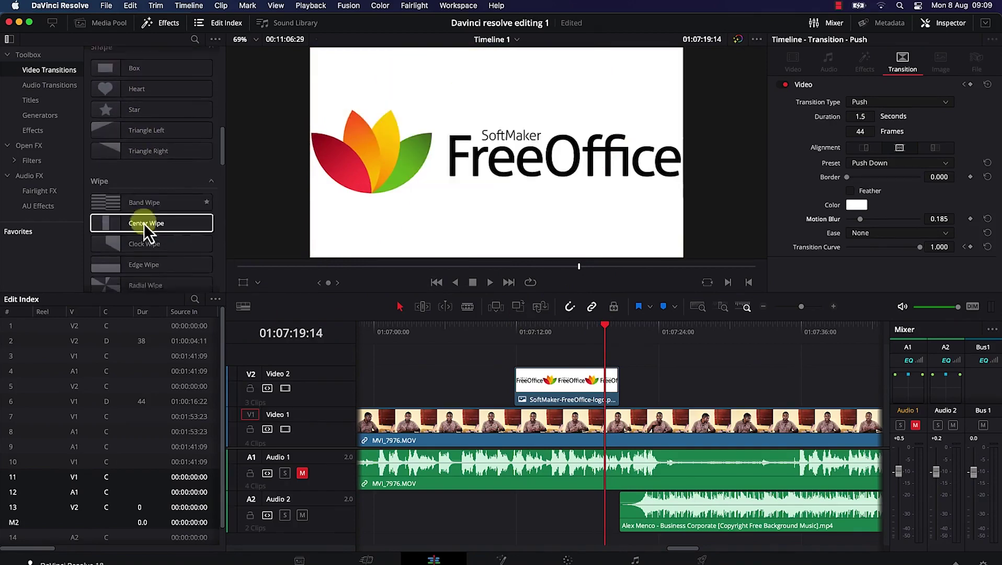
scroll(144, 224, "down", 1)
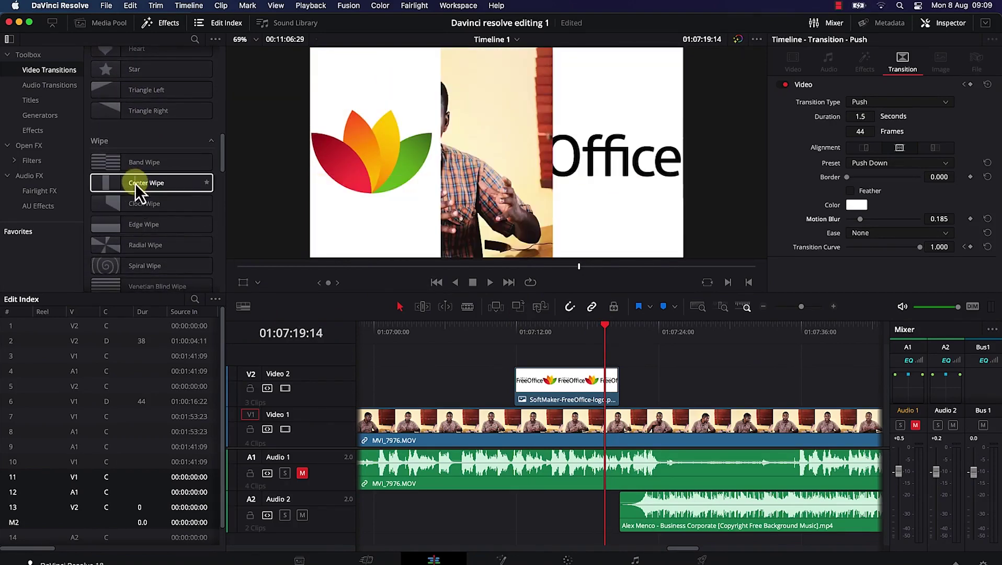
left_click_drag(134, 184, 616, 391)
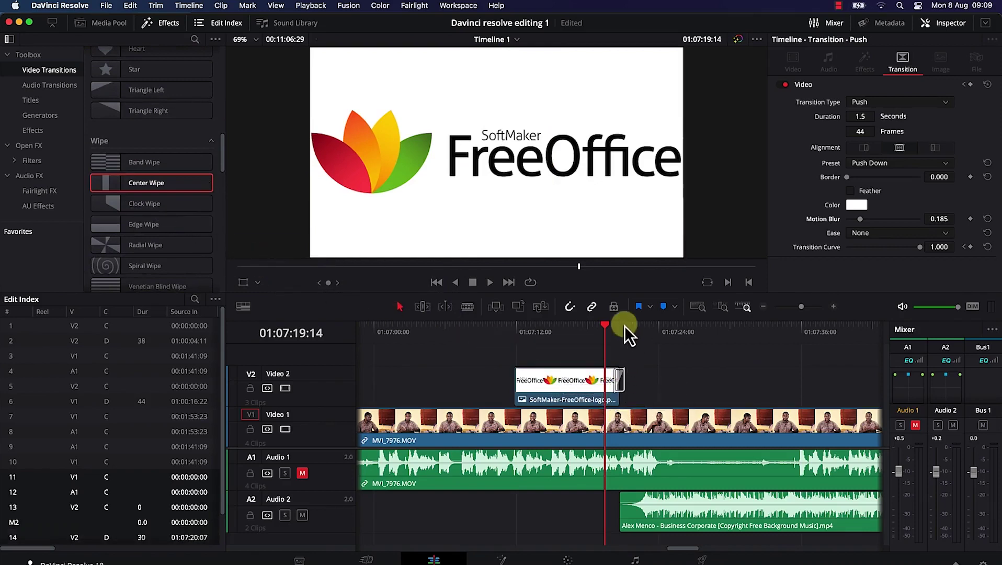
- Lengthen the Center Wipe on the logo clip to 76 frames and play through it
left_click_drag(613, 384, 613, 388)
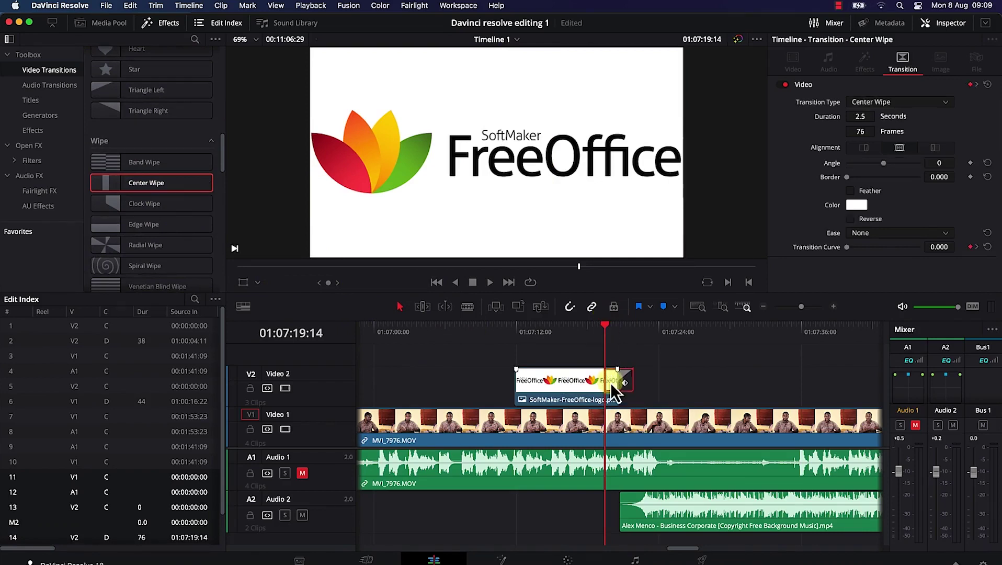
left_click_drag(604, 328, 544, 339)
key("space")
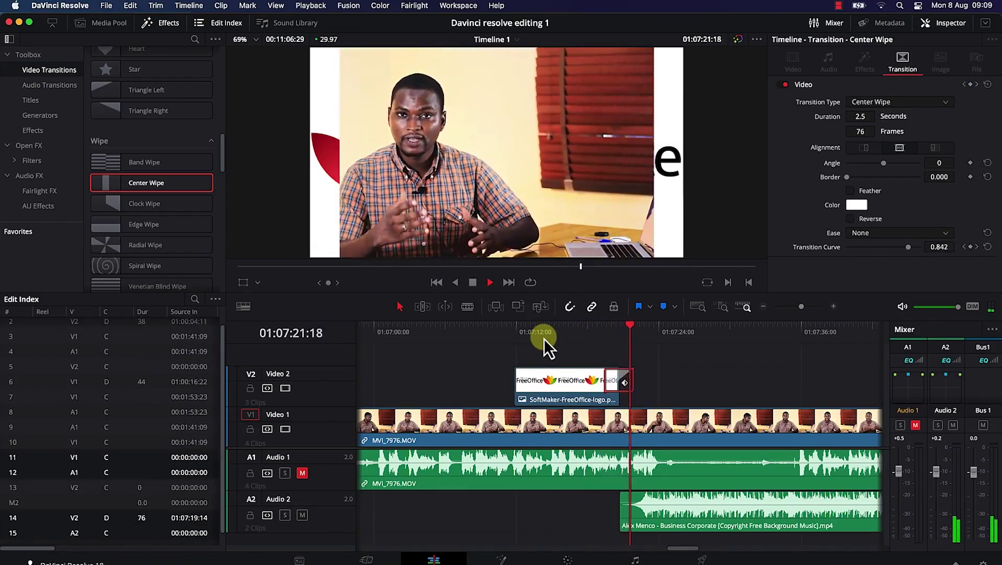
key("space")
- Shorten the Center Wipe on the logo clip to 38 frames and play through it from 01:07:20:03
left_click_drag(632, 382, 624, 383)
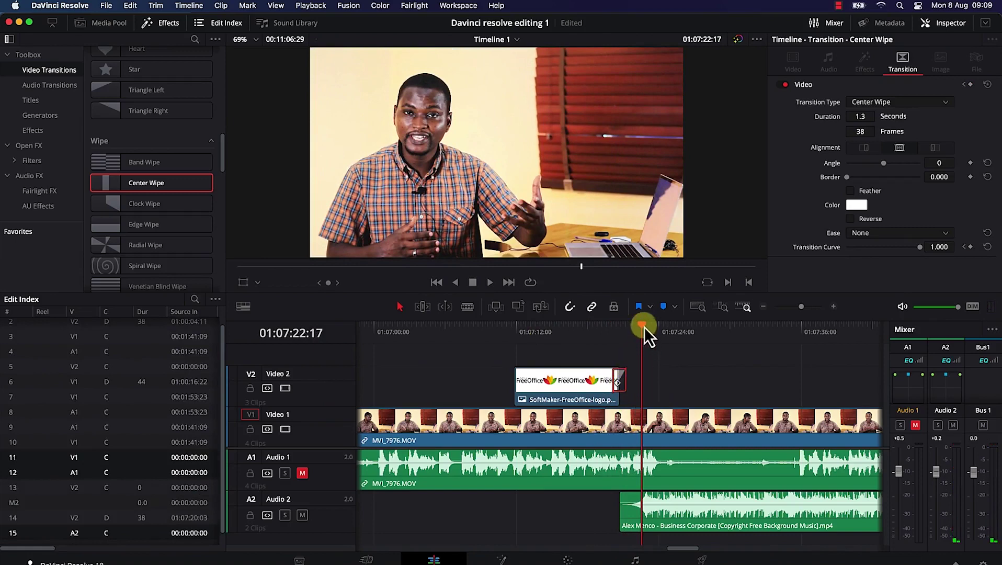
left_click_drag(643, 326, 612, 330)
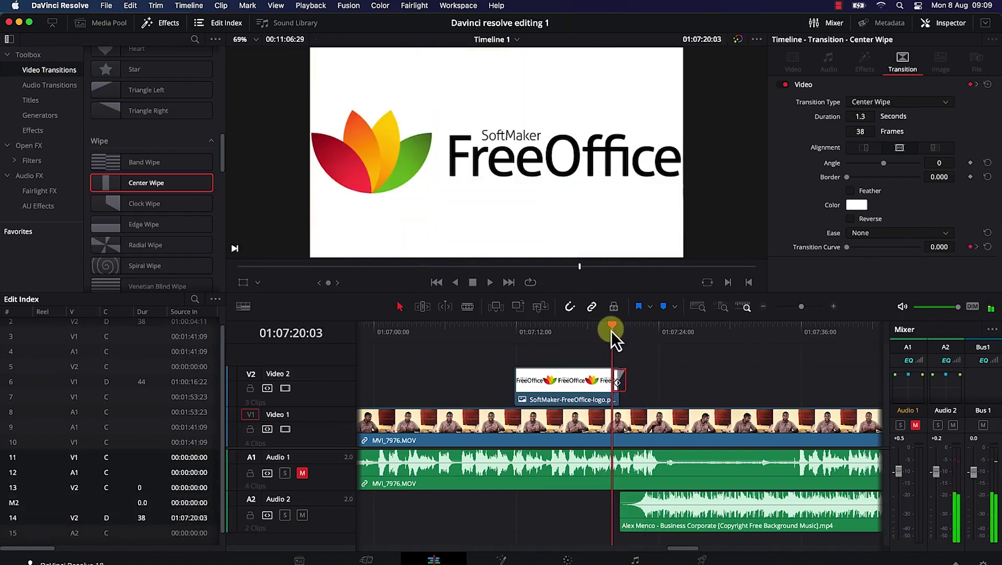
key("space")
key("space")
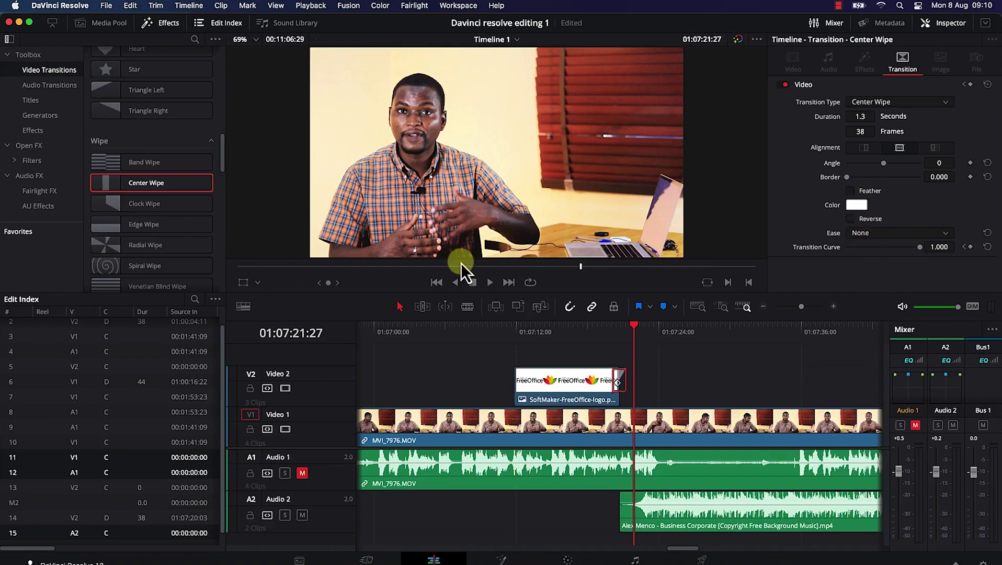
- Look through the available audio transitions: Cross Fade +3 dB, Cross Fade -3 dB and Cross Fade 0 dB
left_click(49, 86)
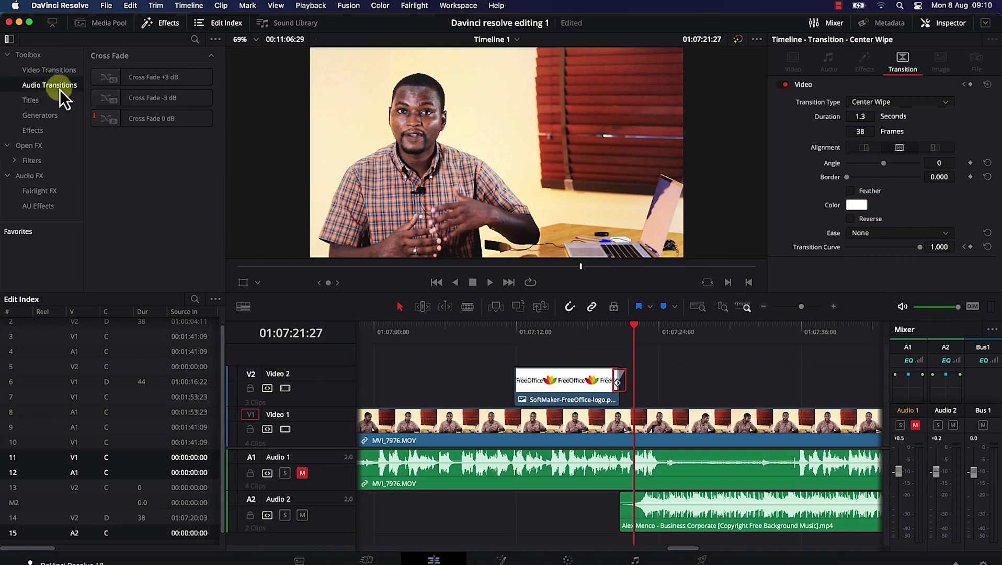
left_click(139, 83)
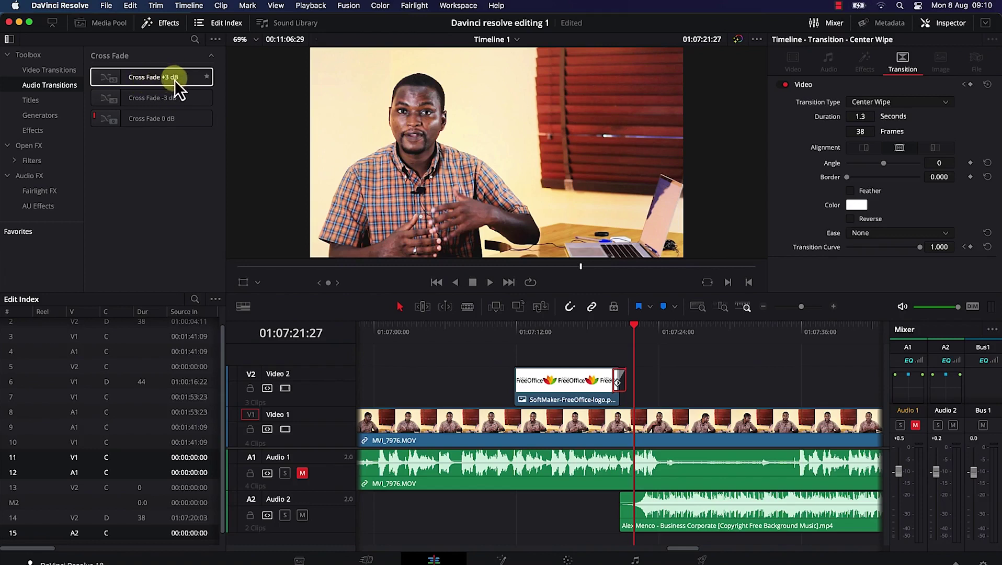
left_click(148, 101)
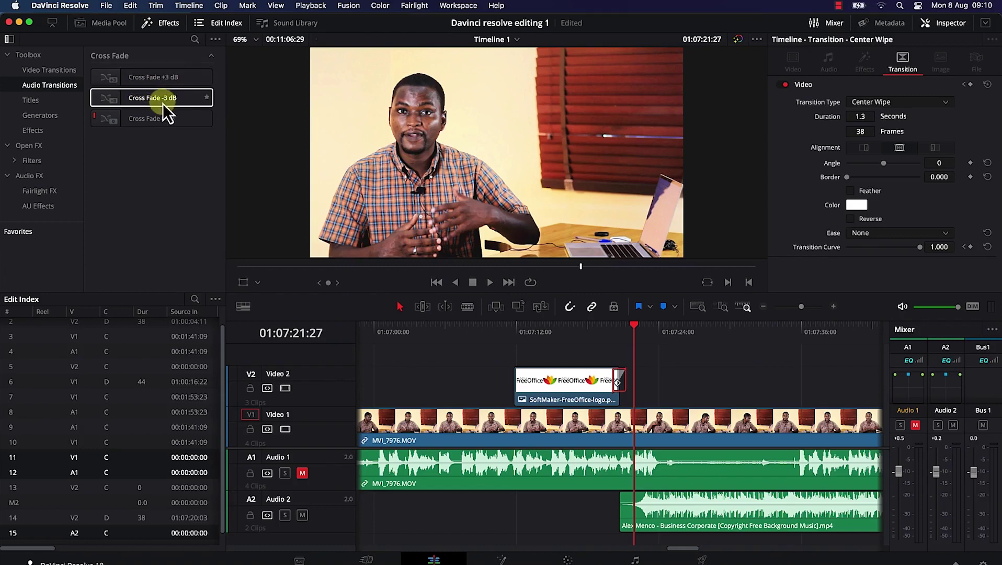
left_click(166, 78)
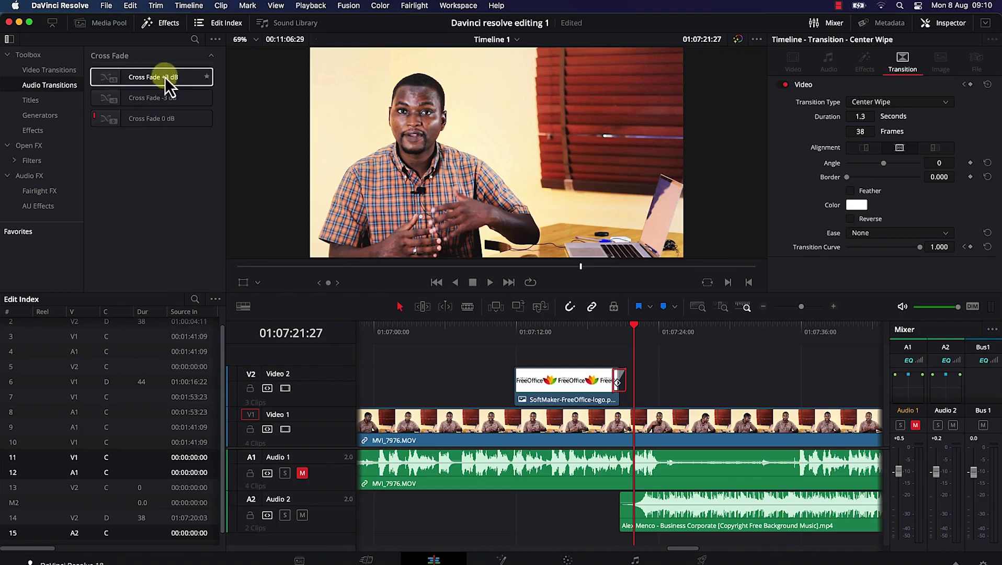
left_click(158, 96)
left_click(162, 120)
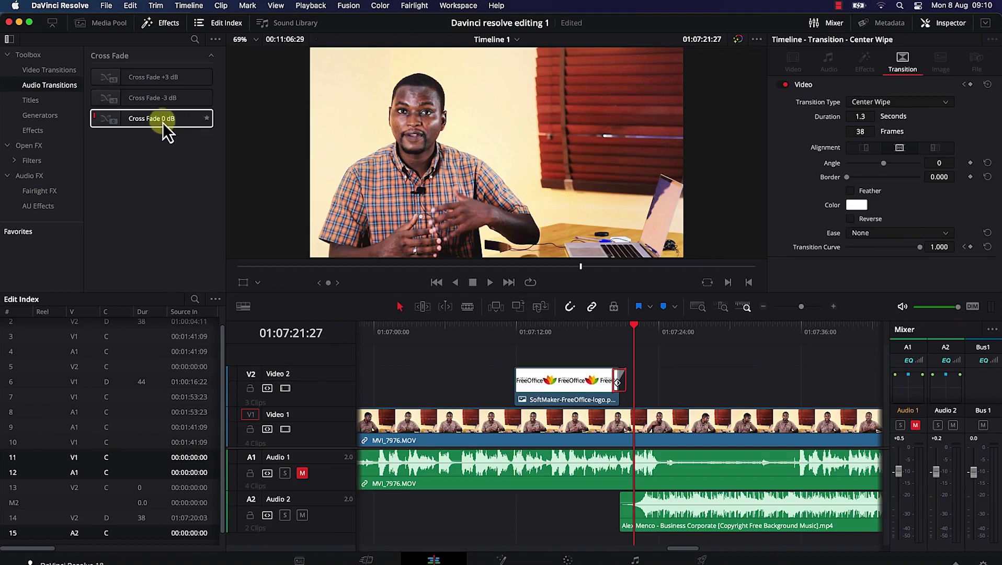
left_click(148, 96)
left_click(148, 83)
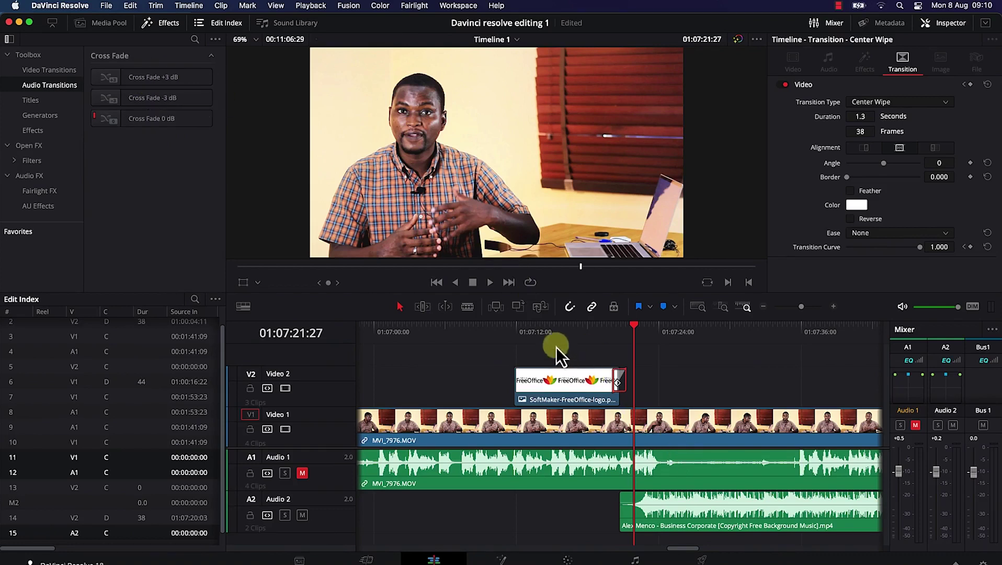
- Move the music clip on Audio 2 to start with the logo clip, and split it at about 01:07:30
left_click_drag(697, 513, 599, 501)
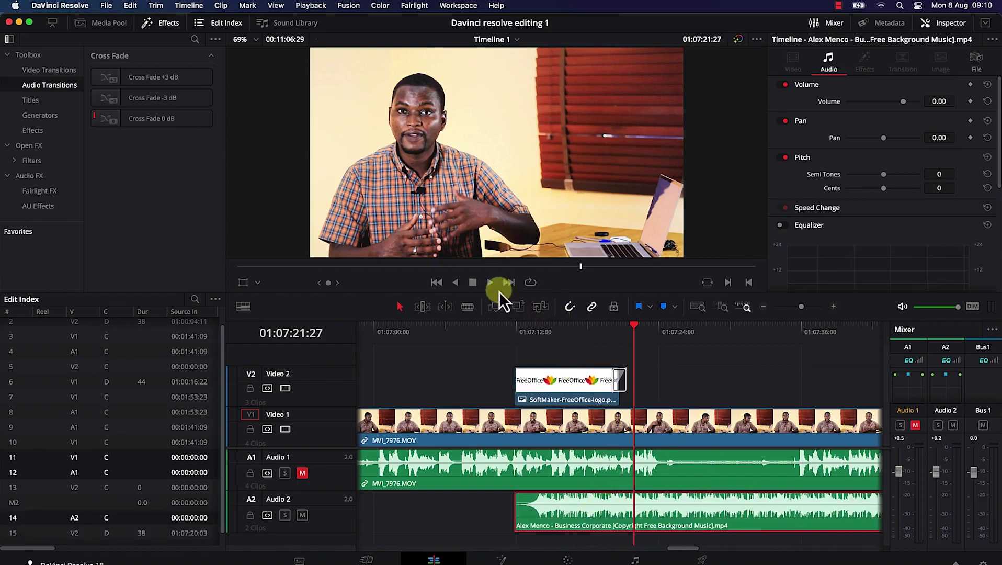
left_click(469, 307)
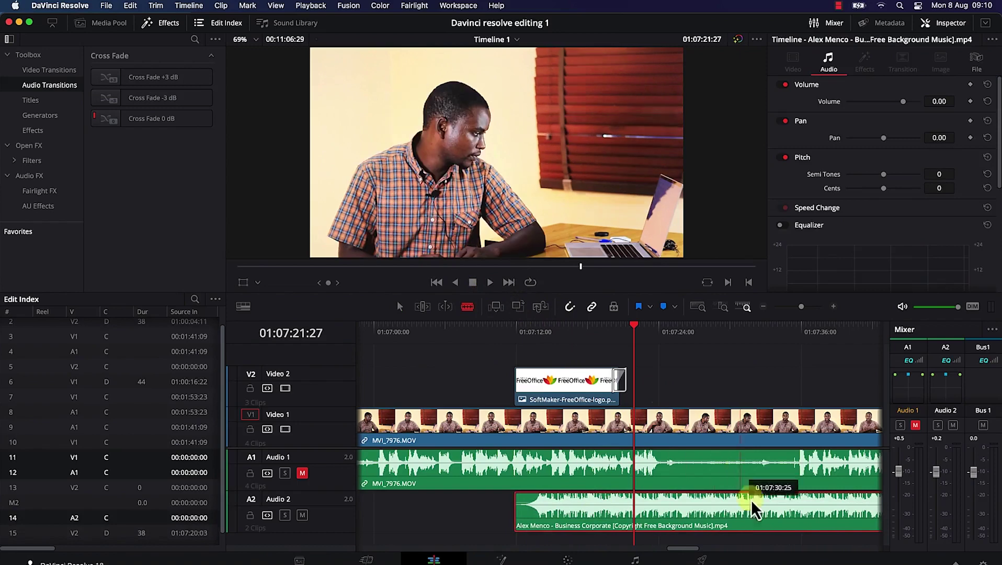
left_click(734, 516)
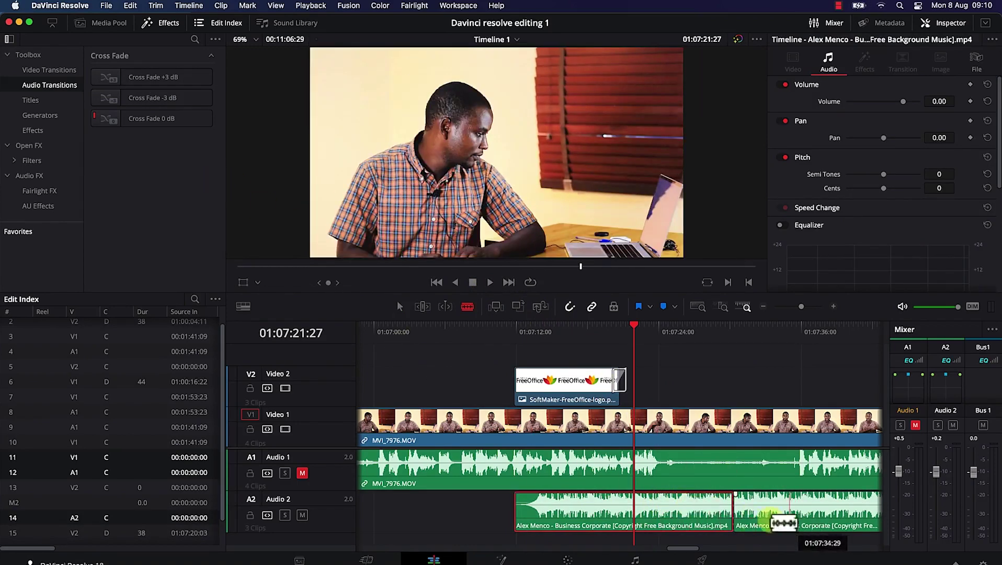
- Add a Cross Fade -3 dB at the end of the first music segment on Audio 2, undoing any accidental split
left_click(157, 74)
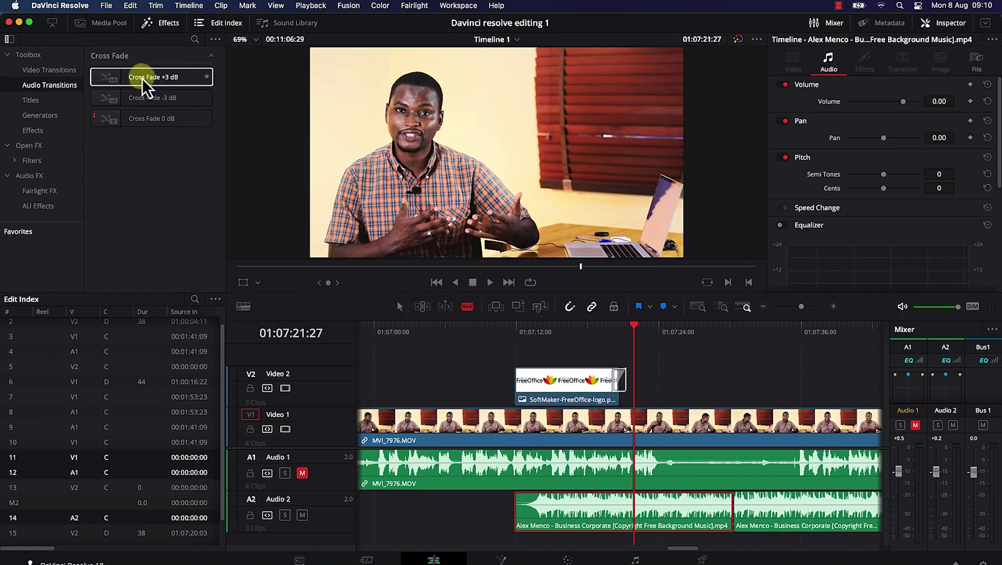
left_click(137, 99)
left_click_drag(137, 100, 680, 434)
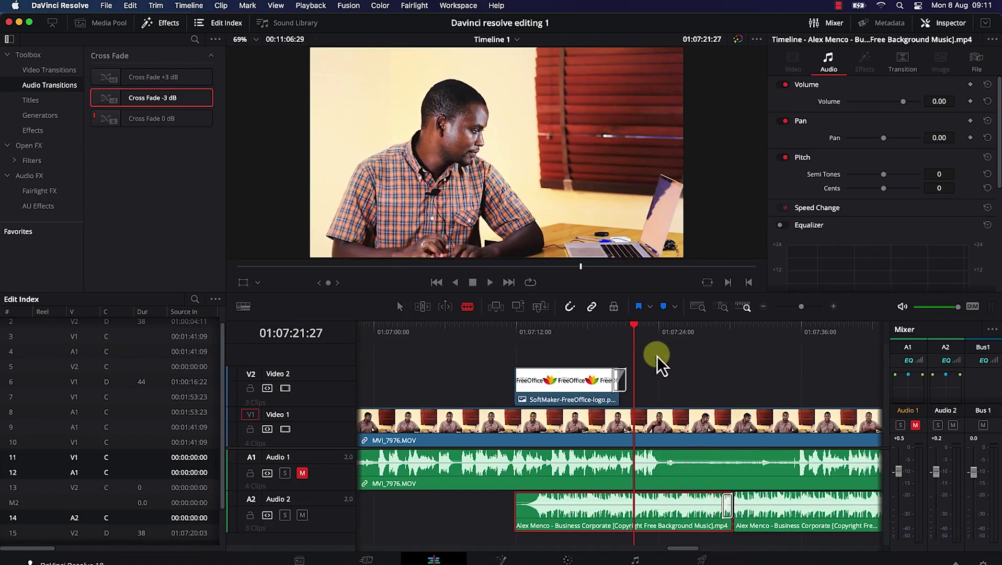
left_click(717, 507)
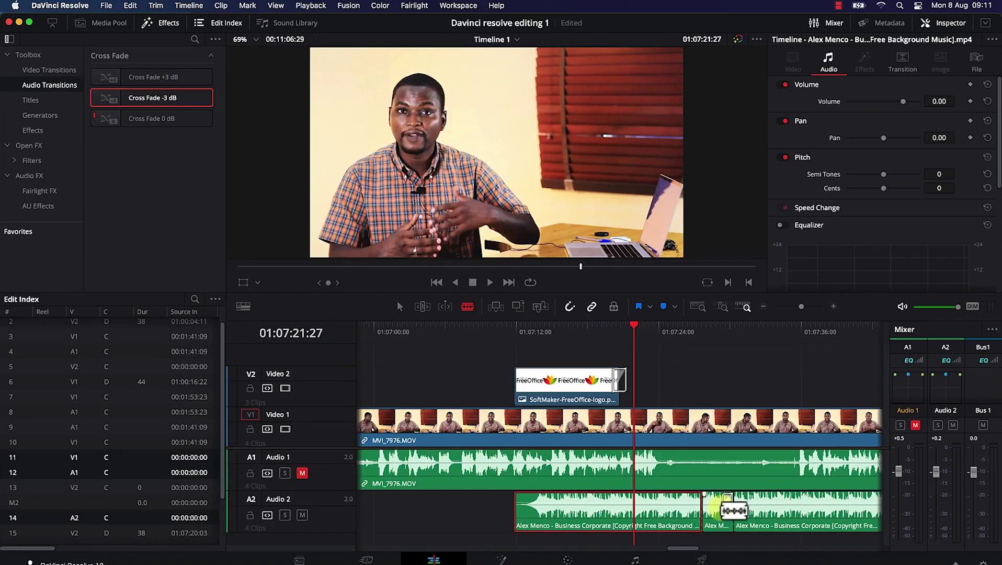
key("super+z")
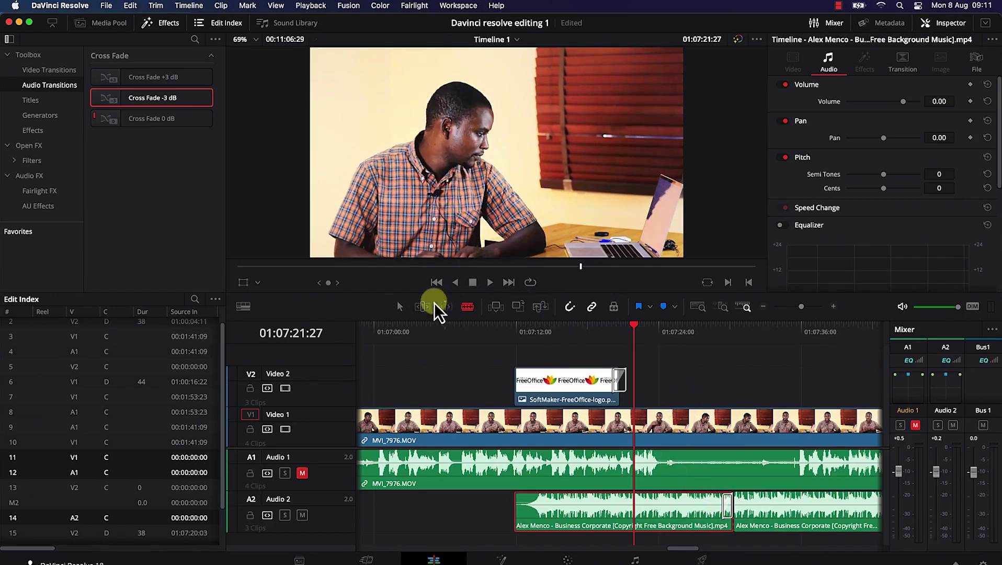
- Lengthen the Cross Fade -3 dB on Audio 2 to 82 frames with the selection tool
left_click(403, 311)
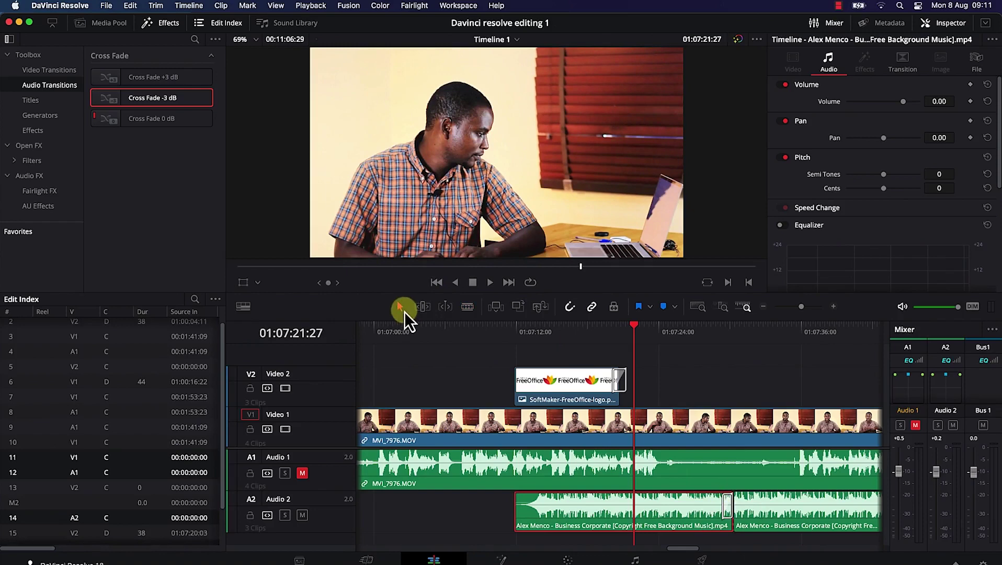
left_click(724, 508)
key("super+t")
left_click_drag(725, 510, 701, 510)
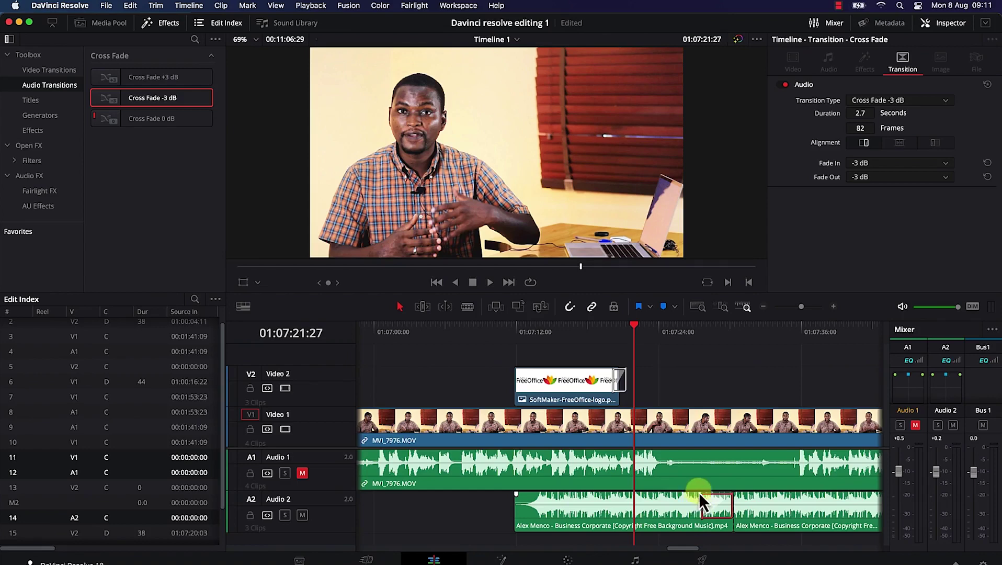
- Play through the audio cross fade on Audio 2, starting from 01:07:26:18
left_click_drag(635, 330, 690, 345)
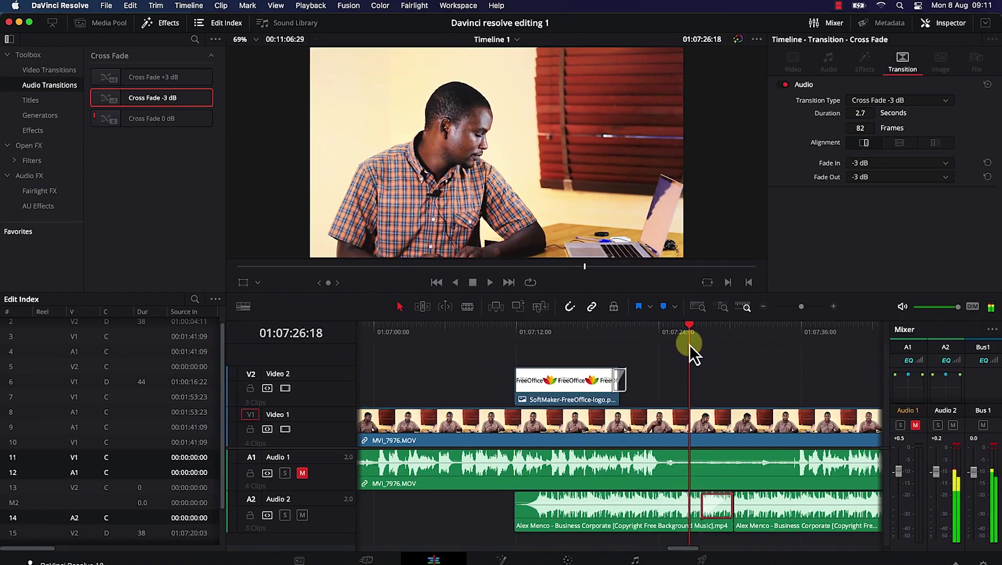
key("space")
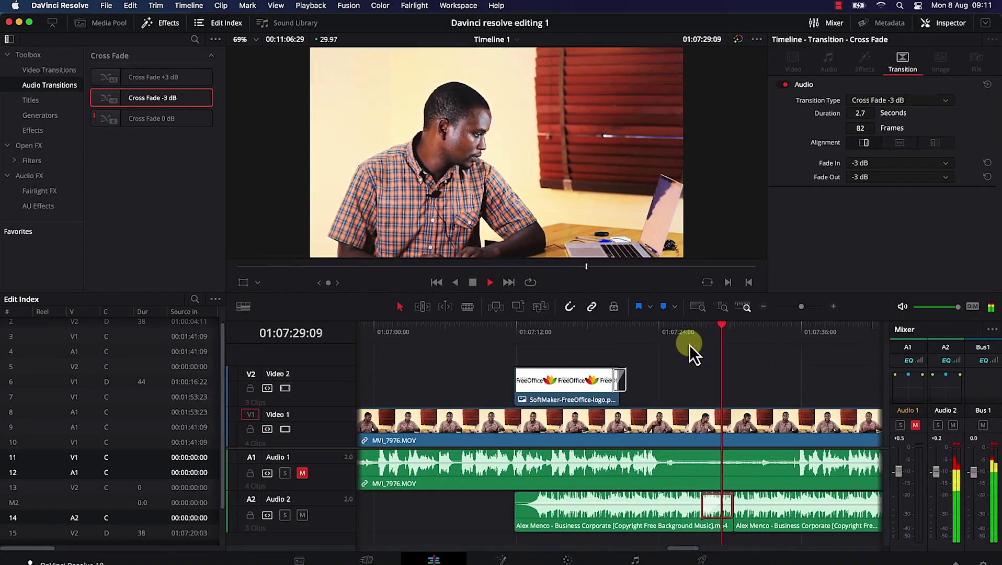
key("space")
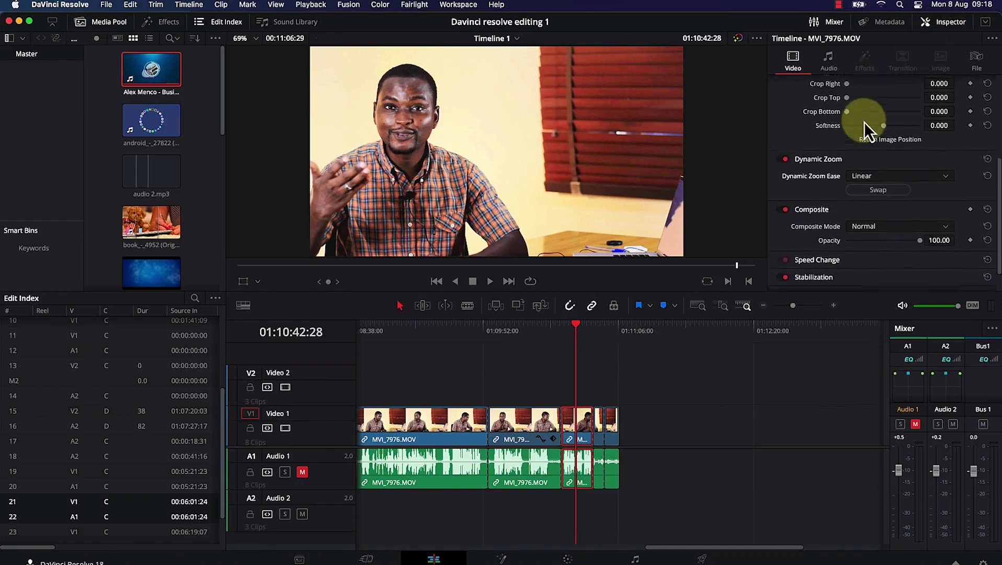
- Toggle Dynamic Zoom off and back on for the selected MVI_7976.MOV clip, with Dynamic Zoom Ease set to Linear
left_click(808, 174)
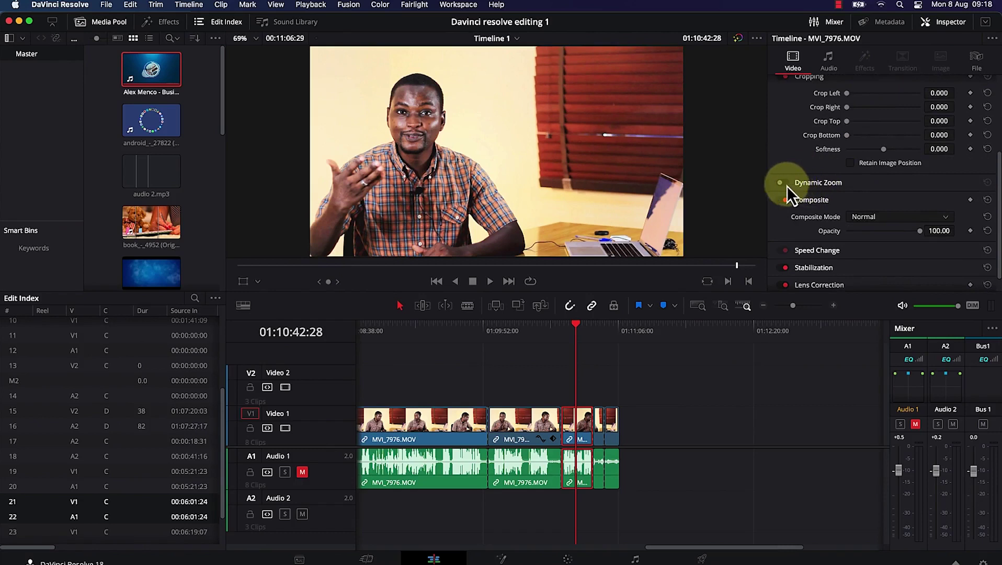
left_click(786, 186)
left_click(819, 182)
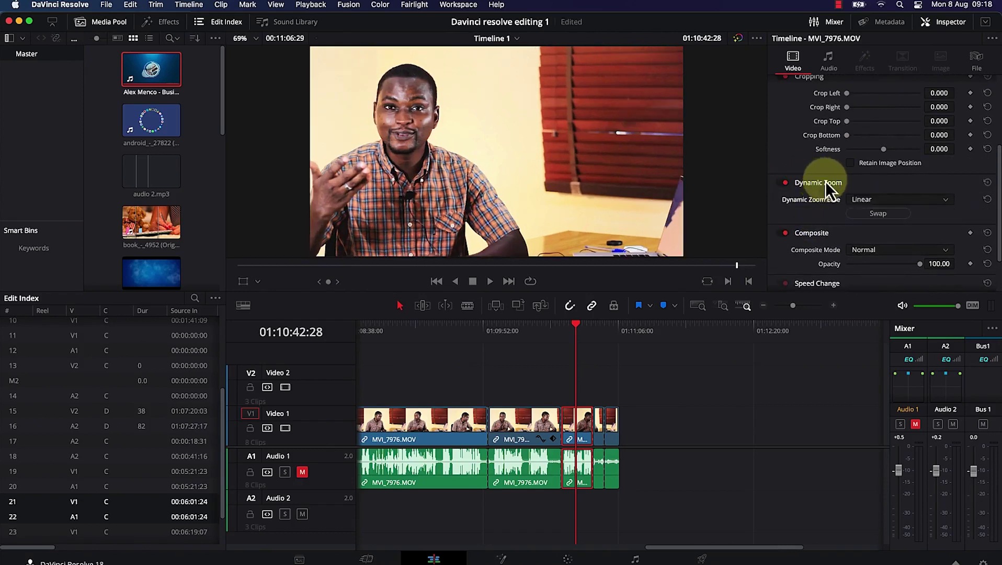
left_click(929, 203)
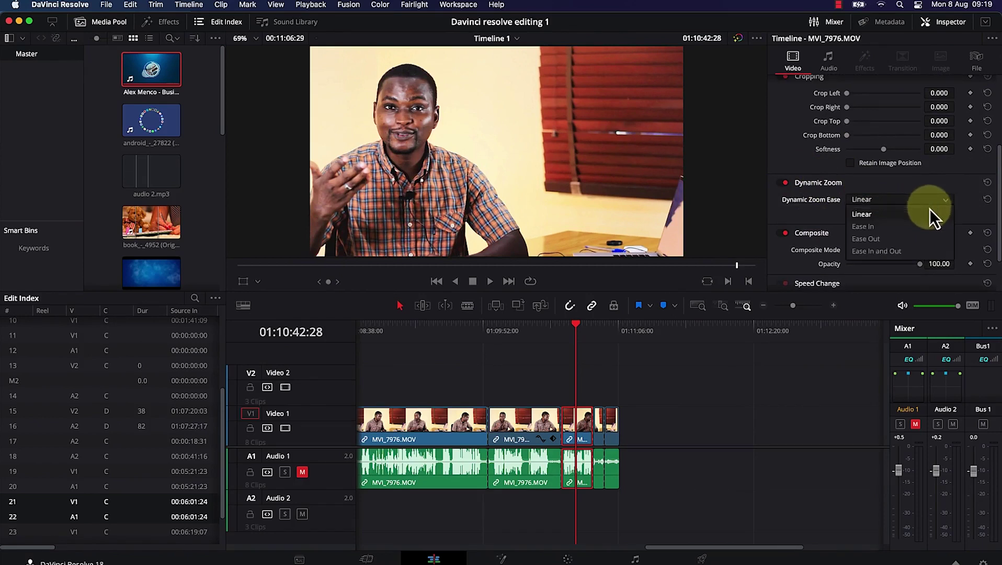
left_click(894, 214)
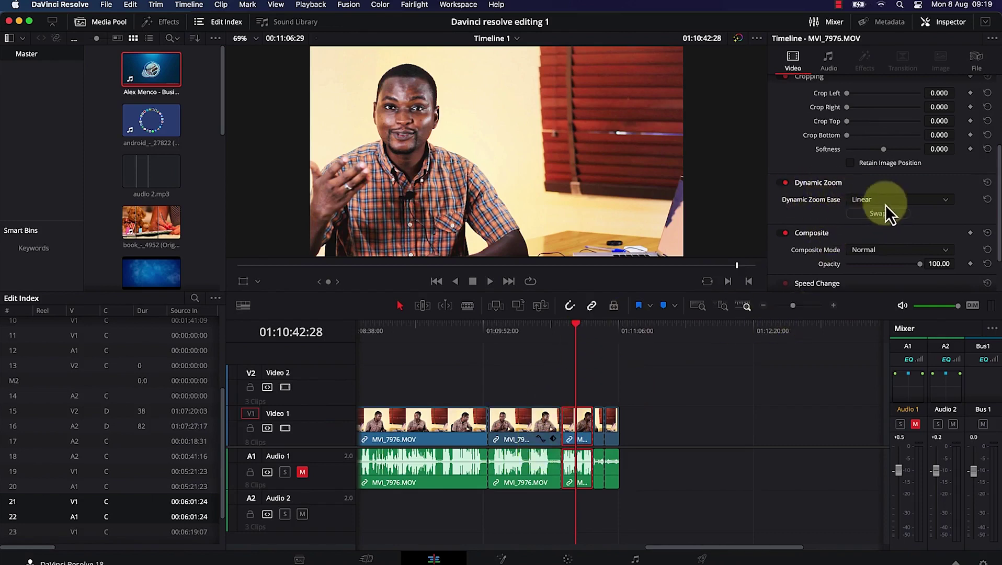
- Move the playhead back to the start of the dynamically zoomed clip at 01:10:35:00
left_click_drag(577, 324, 568, 326)
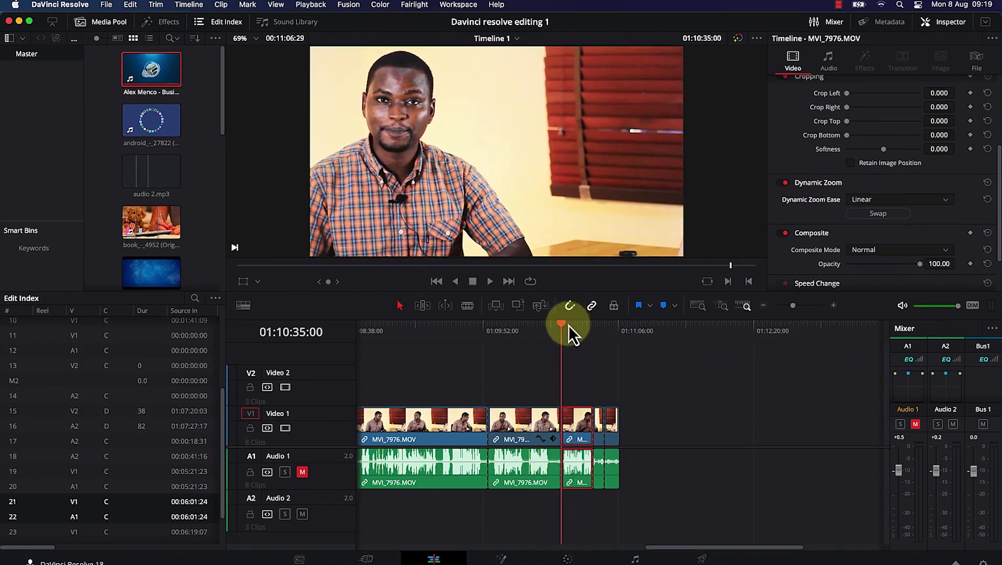
mouse_move(569, 326)
left_mouse_down()
mouse_move(584, 327)
mouse_move(569, 331)
left_mouse_up()
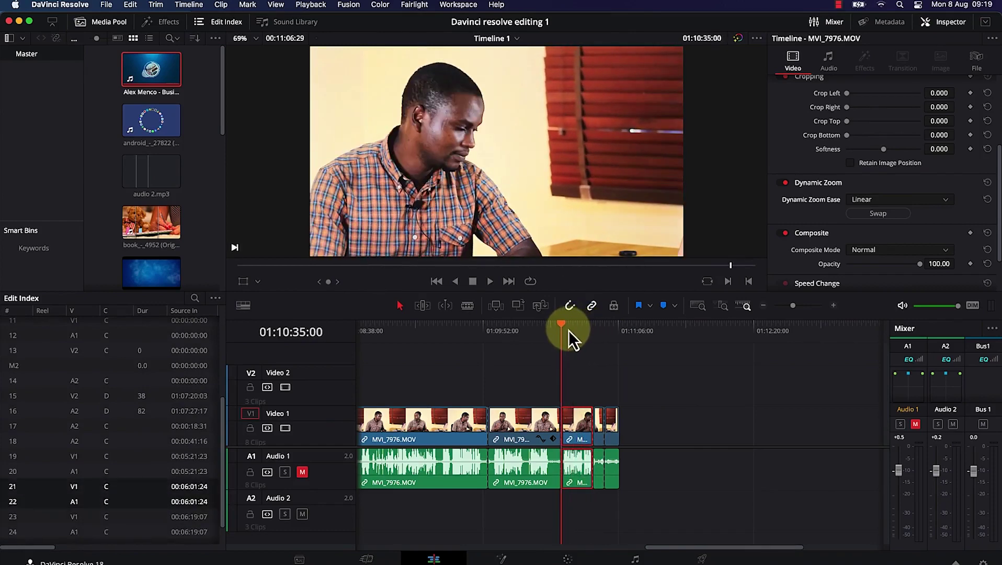
- Play the dynamically zoomed clip from 01:10:35:00 through its end and on into the following clip
key("space")
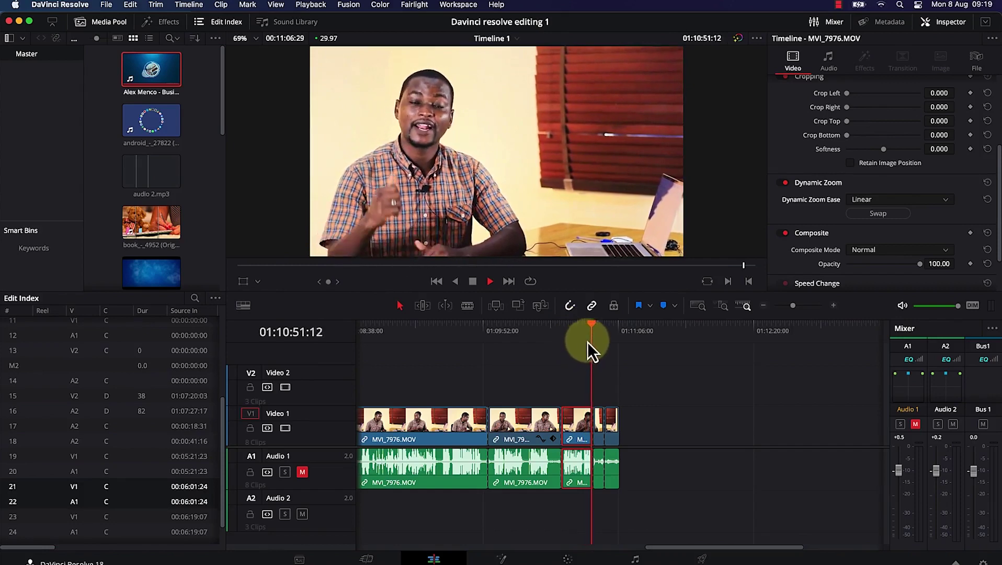
key("space")
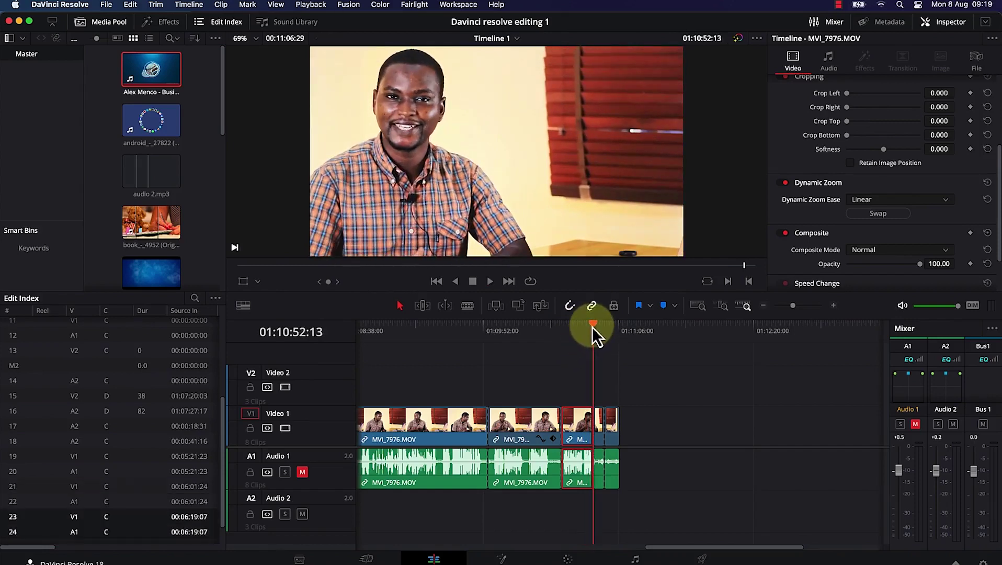
mouse_move(584, 328)
left_mouse_down()
mouse_move(565, 335)
mouse_move(586, 338)
left_mouse_up()
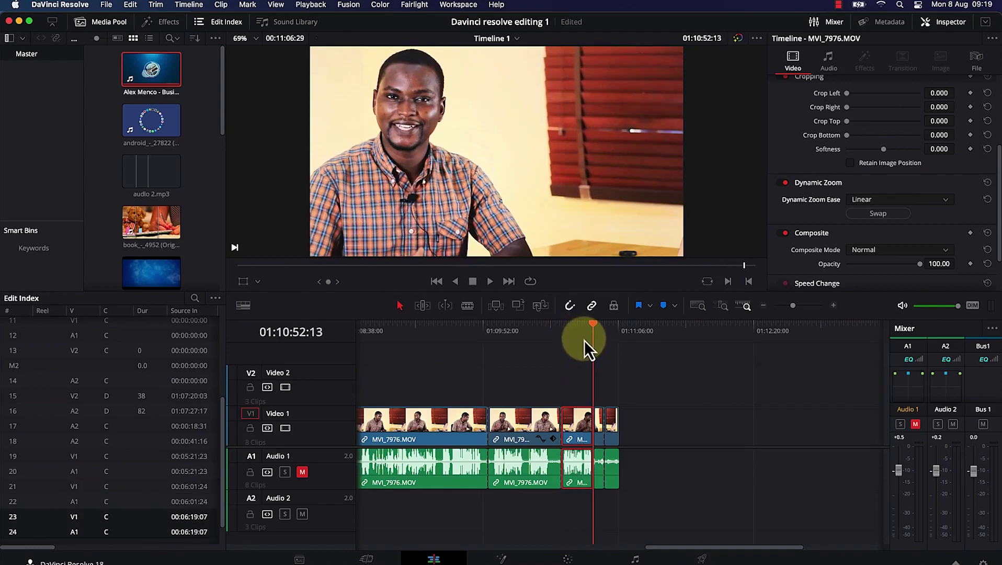
mouse_move(584, 340)
left_mouse_down()
mouse_move(571, 340)
mouse_move(585, 339)
left_mouse_up()
key("space")
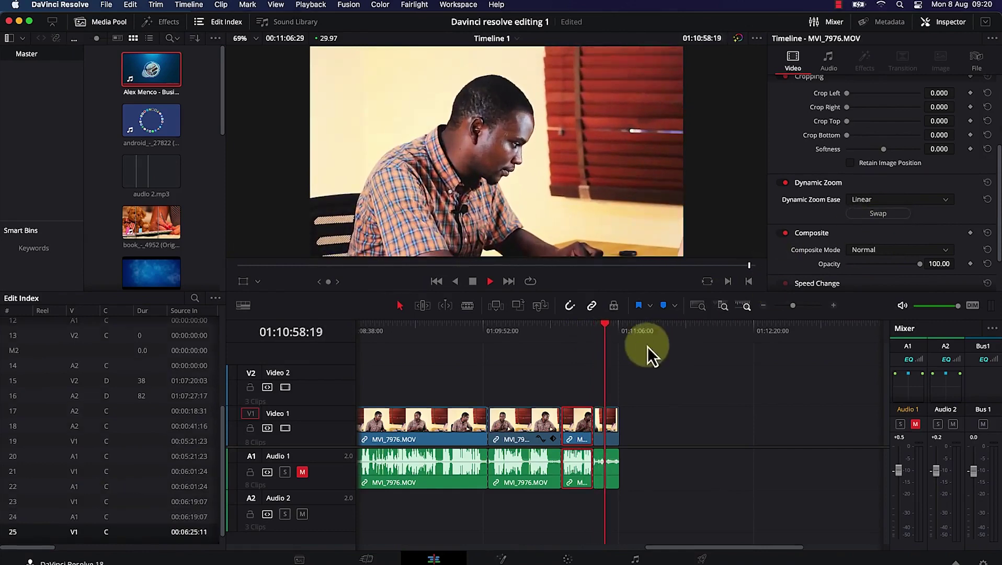
- Replay the end of the dynamically zoomed clip and its cut to the next clip
left_click(603, 326)
mouse_move(597, 326)
left_mouse_down()
mouse_move(559, 328)
mouse_move(585, 328)
left_mouse_up()
key("space")
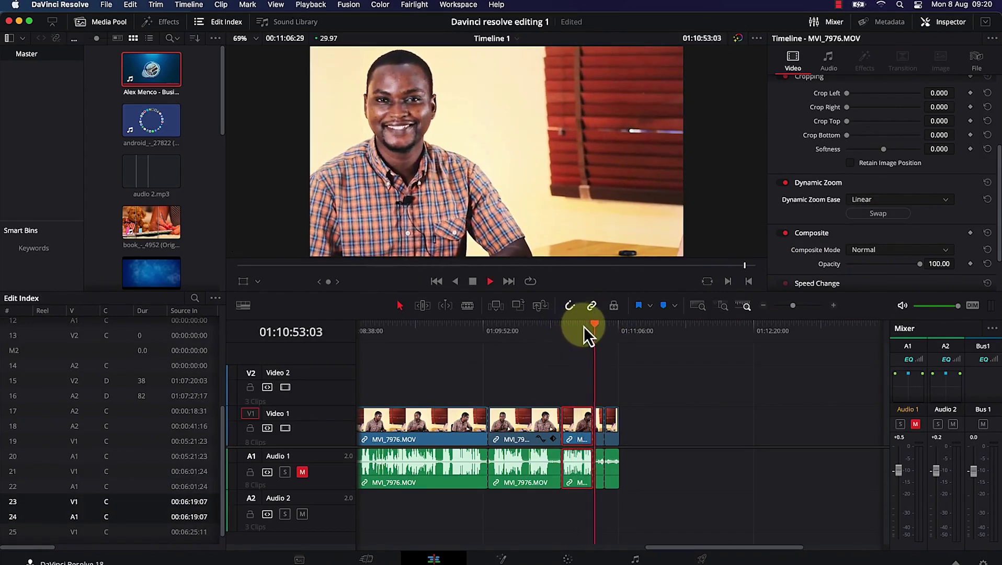
left_click(584, 328)
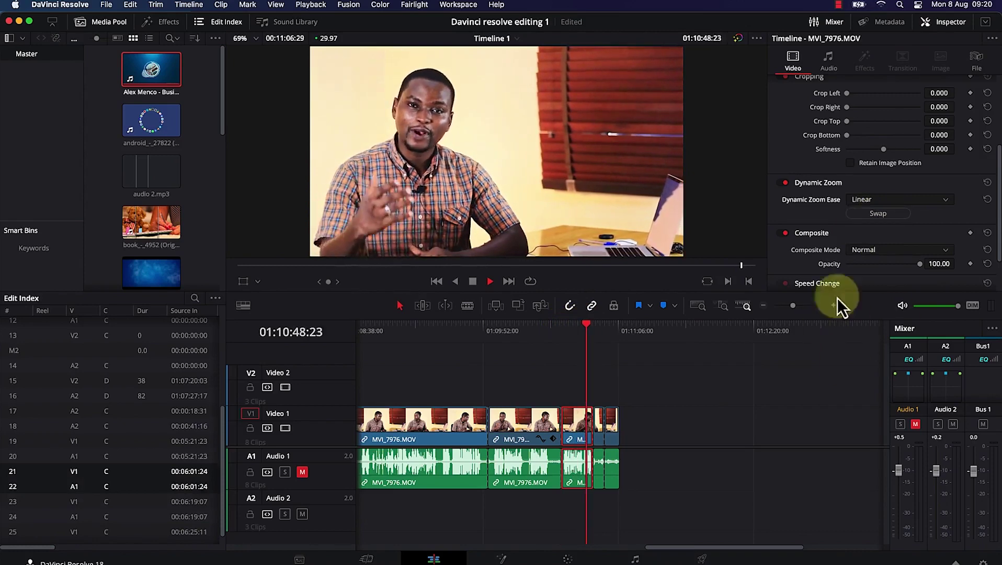
mouse_move(590, 326)
left_mouse_down()
mouse_move(563, 330)
mouse_move(585, 331)
left_mouse_up()
key("space")
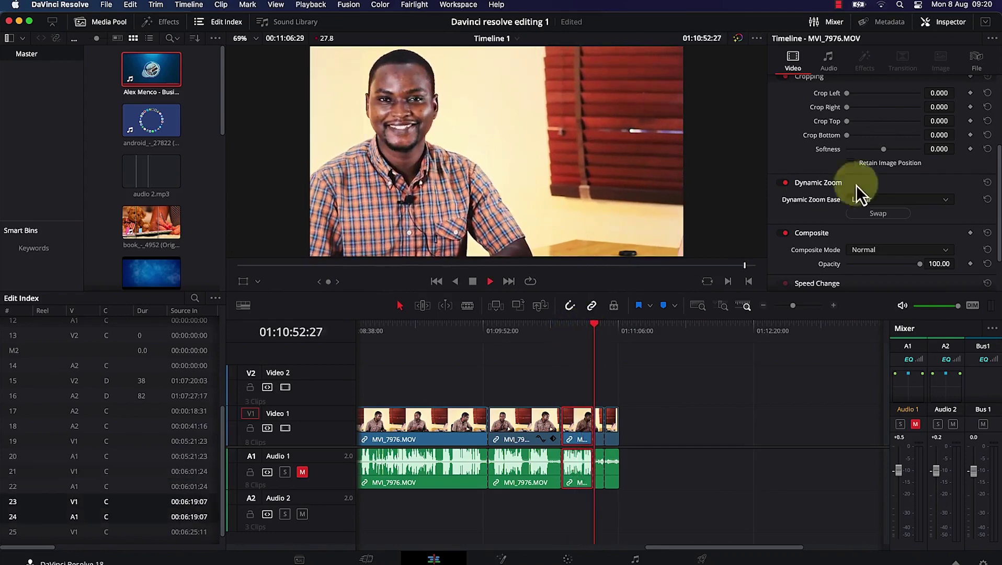
- Check the Dynamic Zoom Ease options, keep Linear, and briefly replay the zoomed clip from 01:10:45:03
left_click(900, 200)
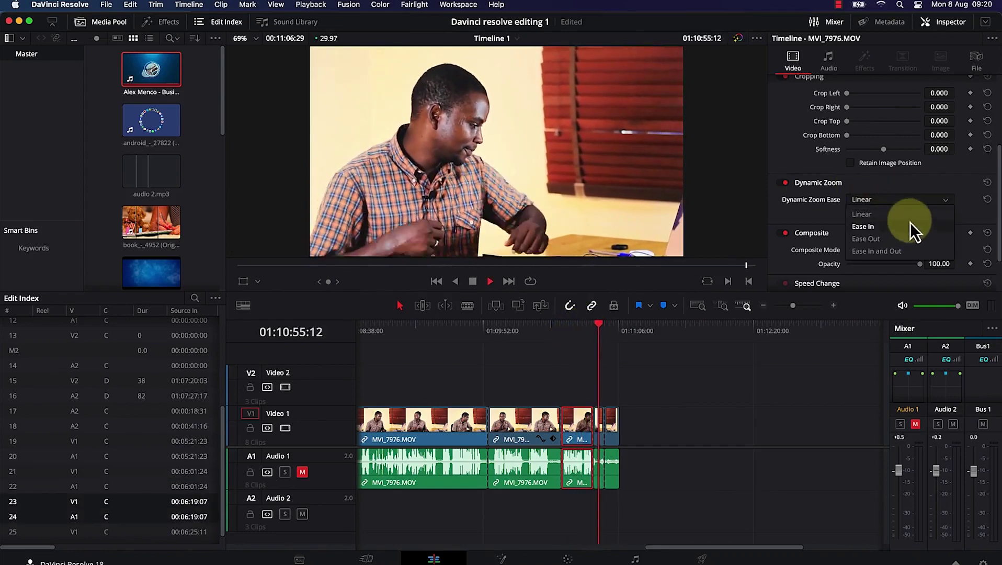
left_click(781, 381)
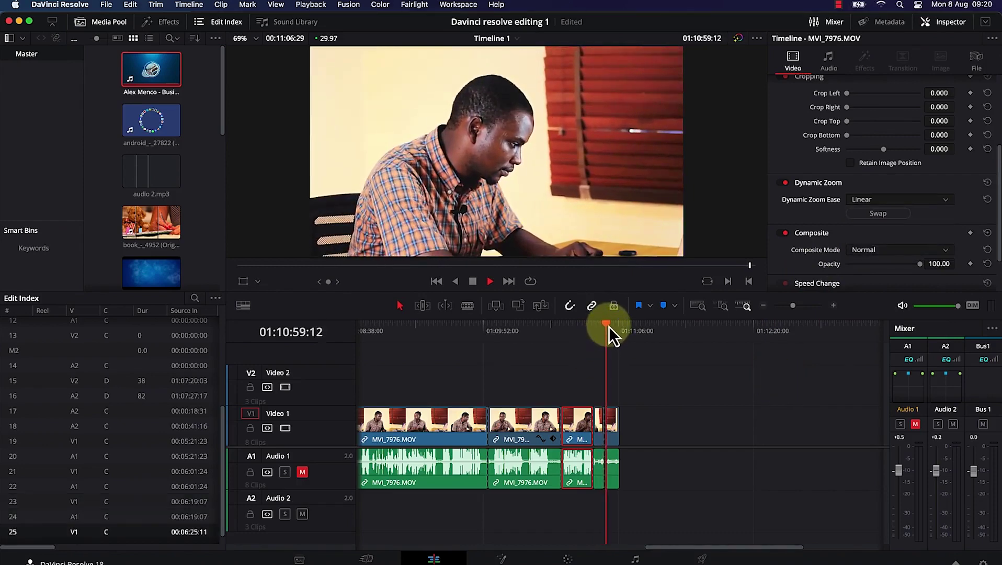
left_click_drag(610, 326, 580, 330)
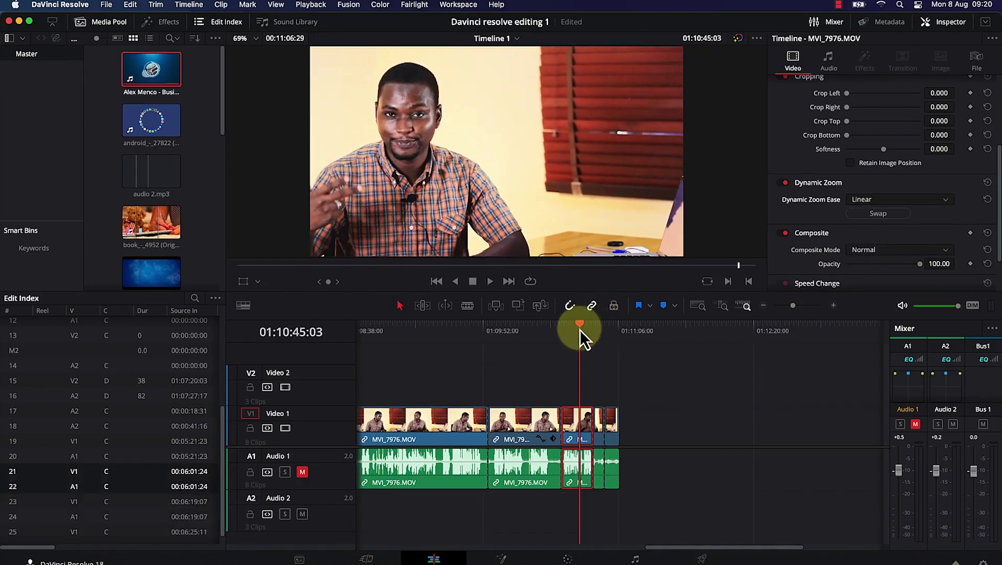
key("space")
key("space")
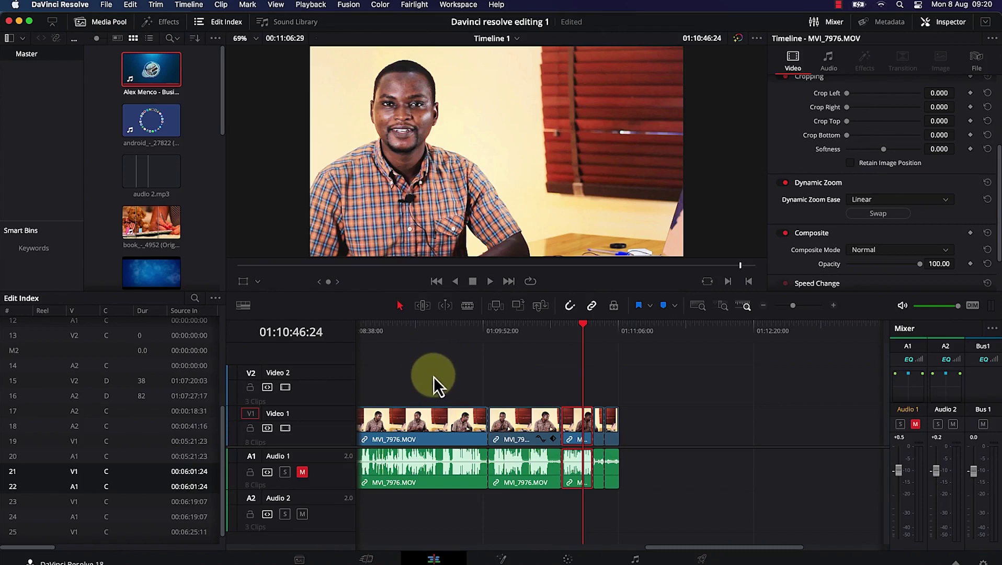
- Open the Timeline View Options and try toggling audio waveforms and stacked timelines, leaving waveforms on and stacked timelines off
left_click(243, 305)
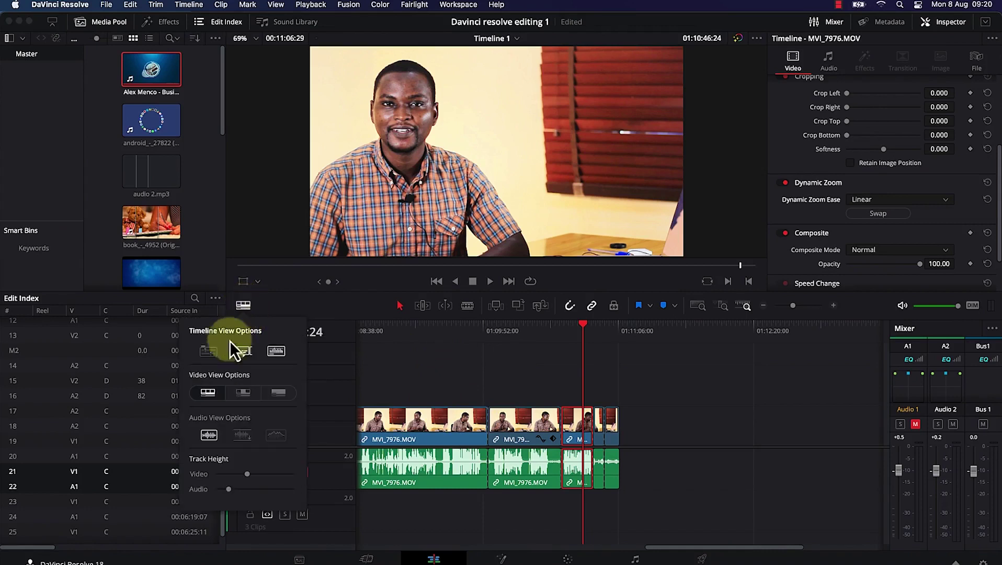
left_click(243, 306)
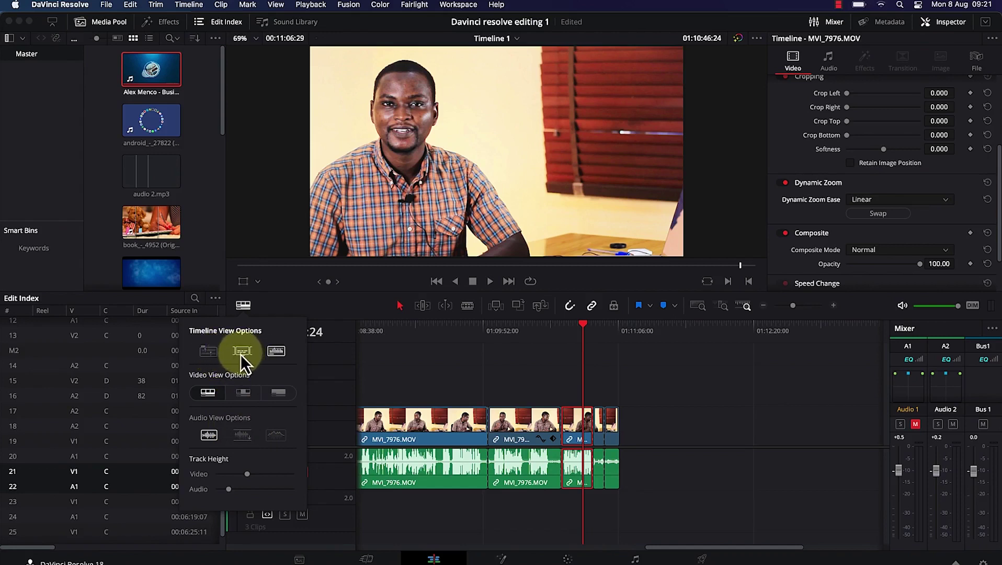
left_click(279, 351)
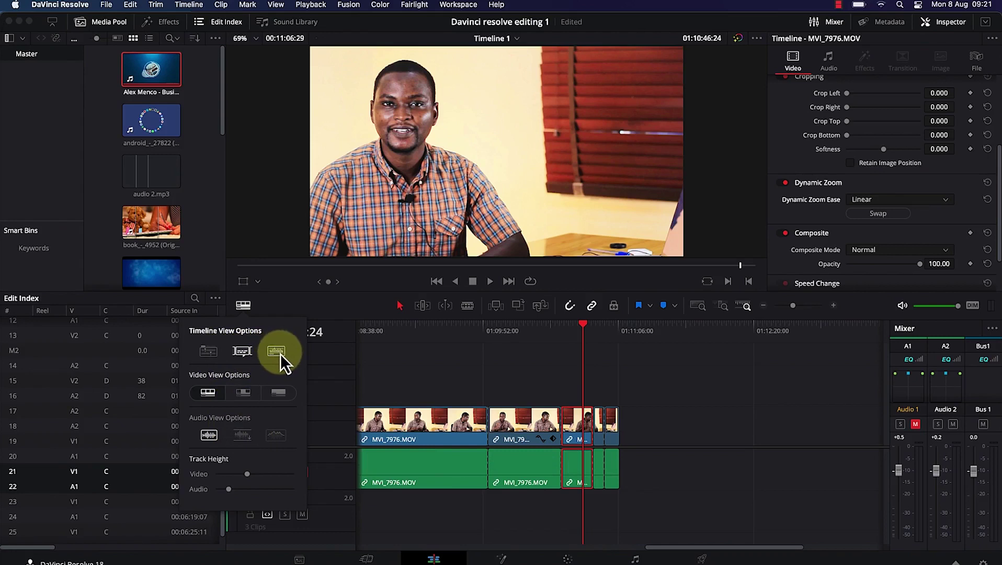
left_click(277, 355)
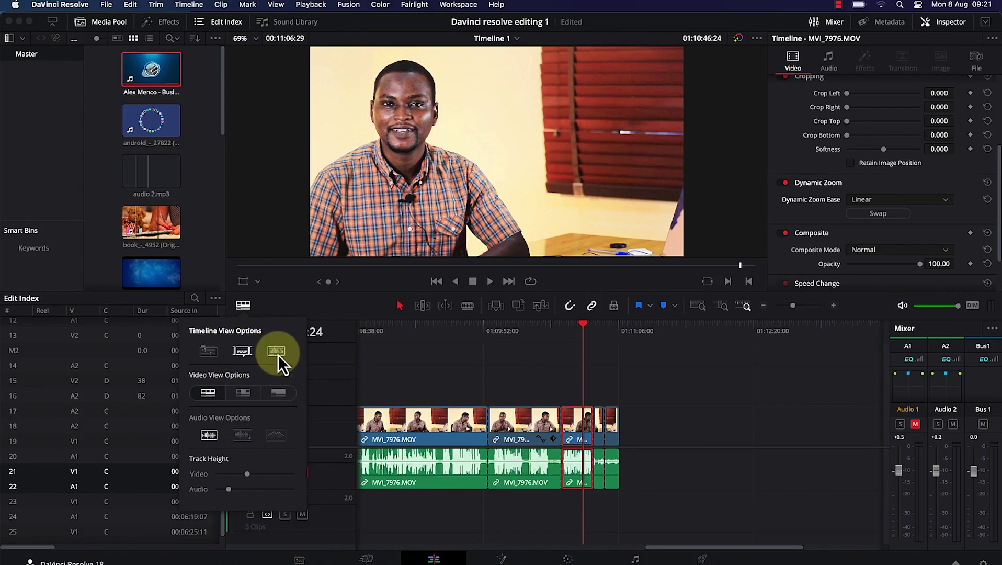
left_click(277, 355)
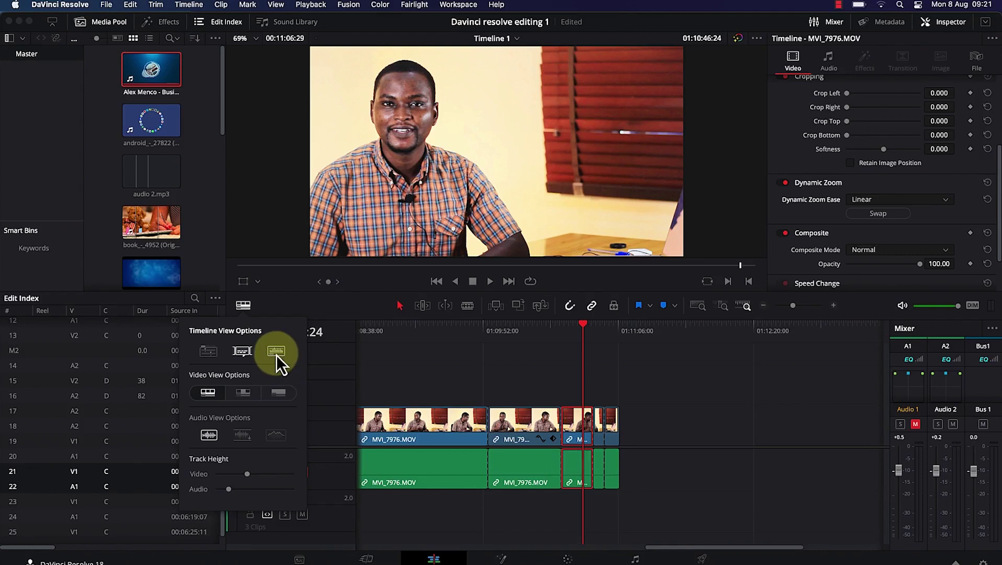
left_click(204, 354)
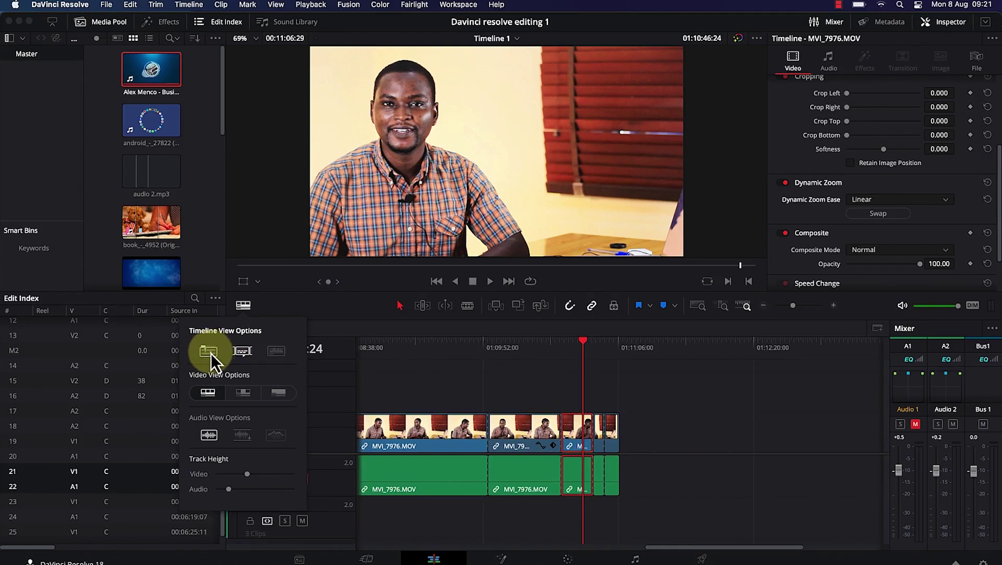
left_click(211, 353)
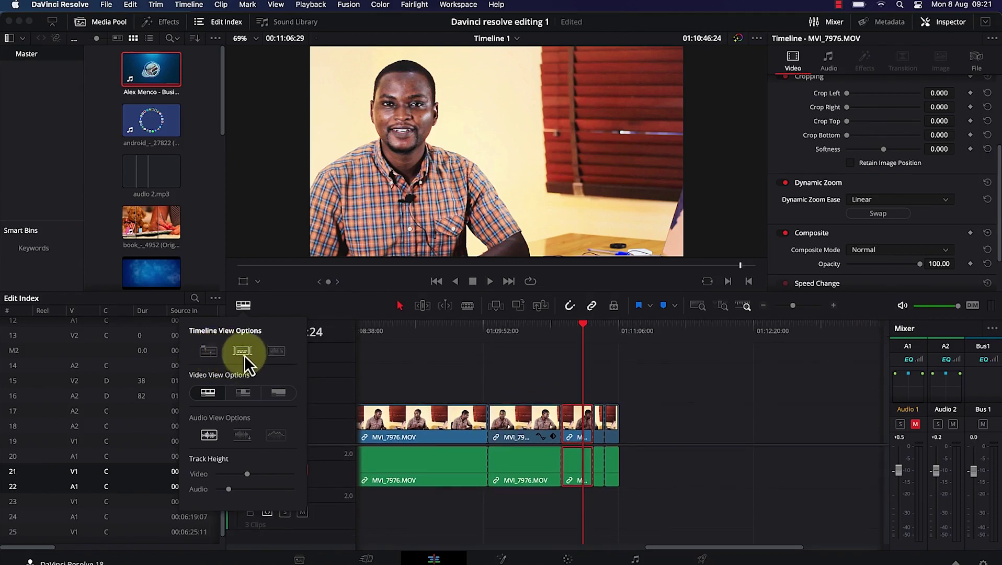
left_click(276, 354)
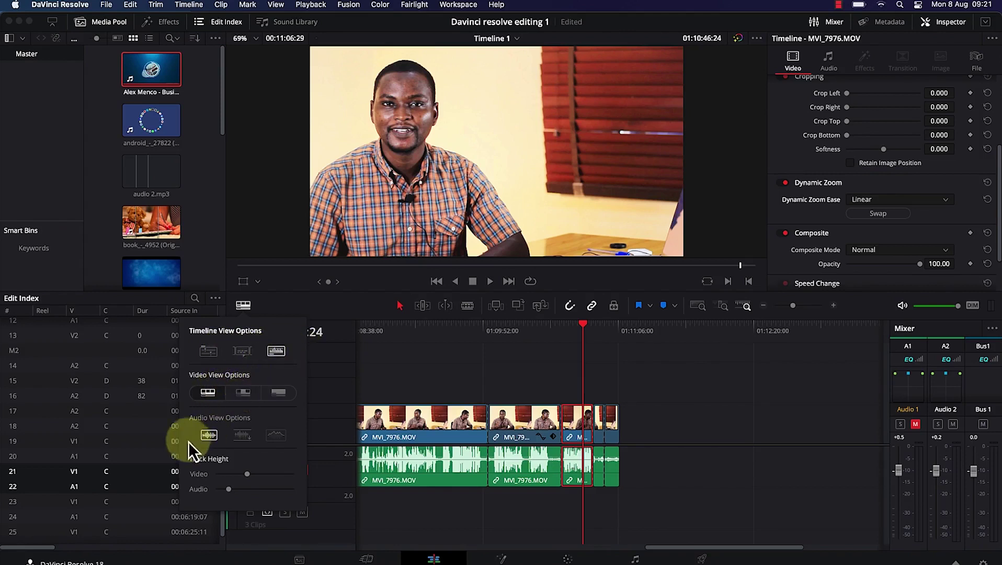
- Try the thumbnail and plain video track views in the timeline, and return to the filmstrip view
left_click(240, 397)
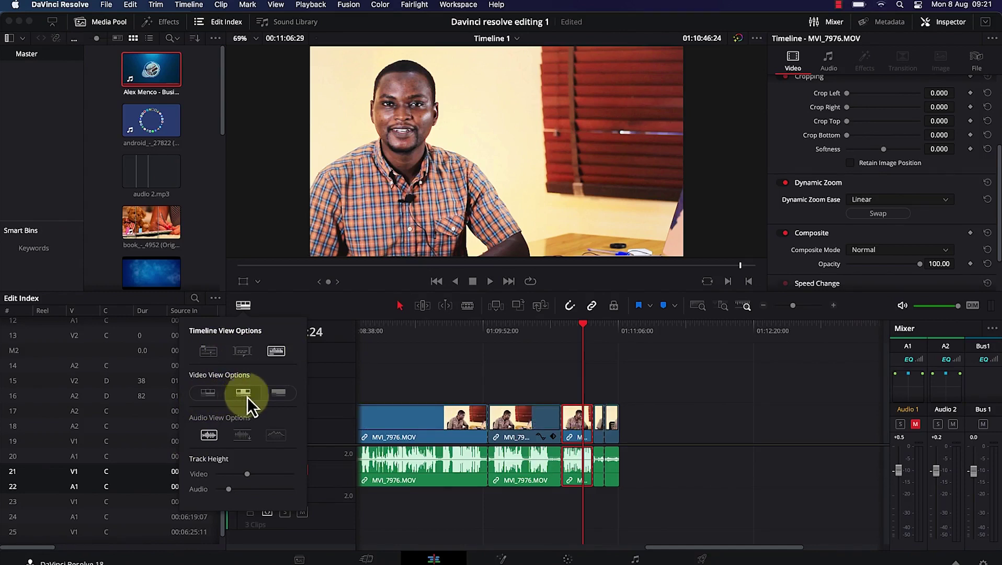
left_click(278, 394)
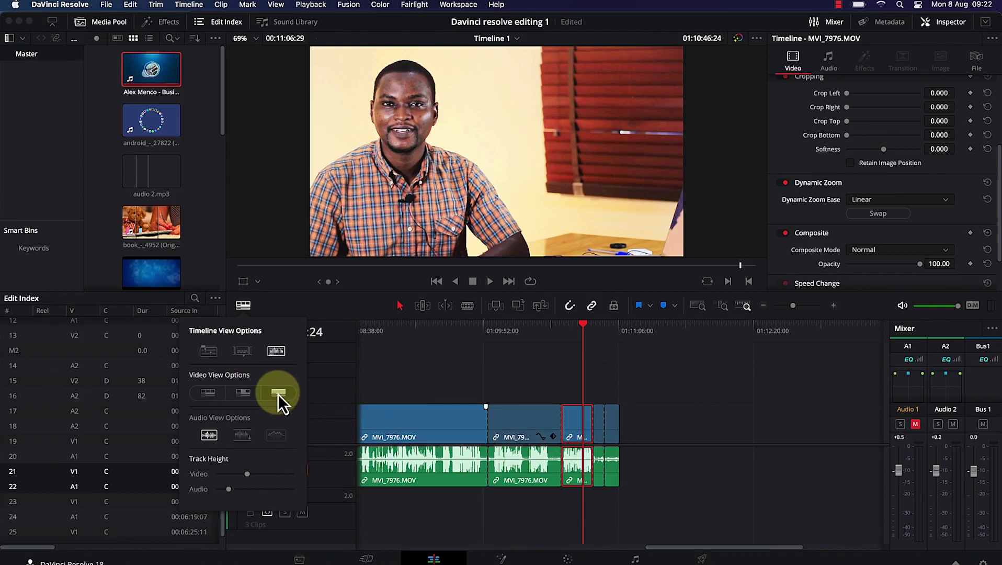
left_click(585, 429)
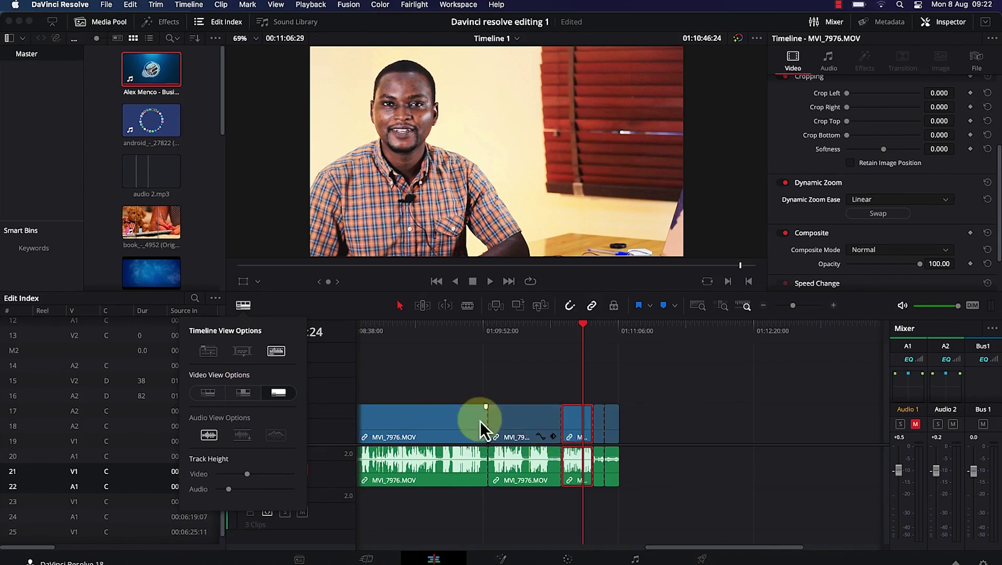
left_click(271, 401)
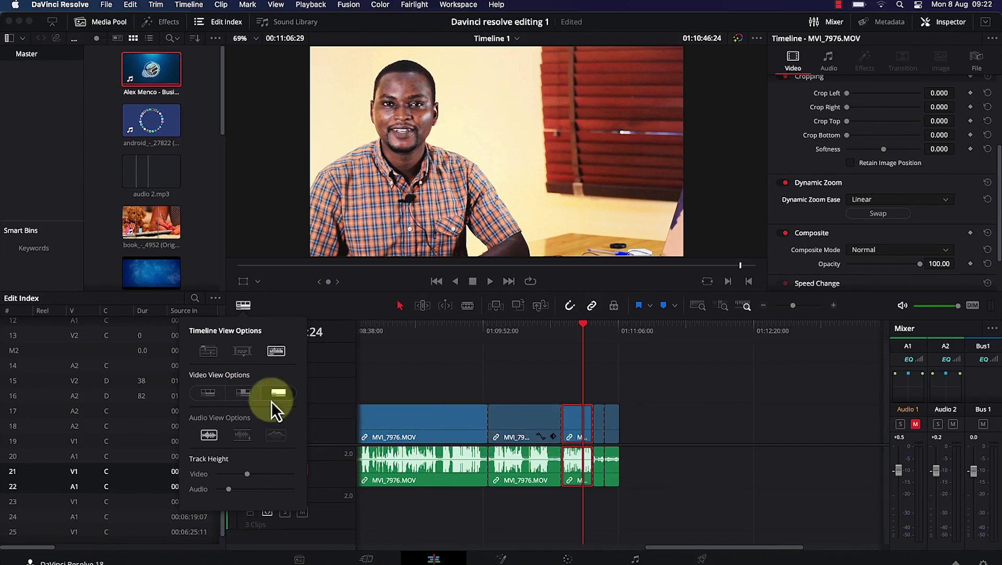
left_click(203, 395)
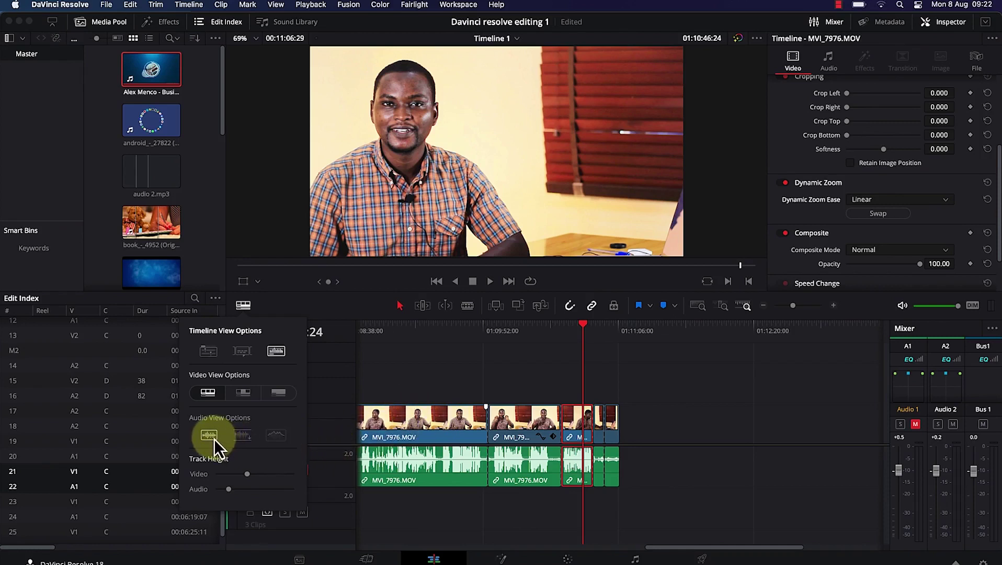
- Try the full-height and non-rectified audio waveform displays, and leave both turned off
left_click(242, 435)
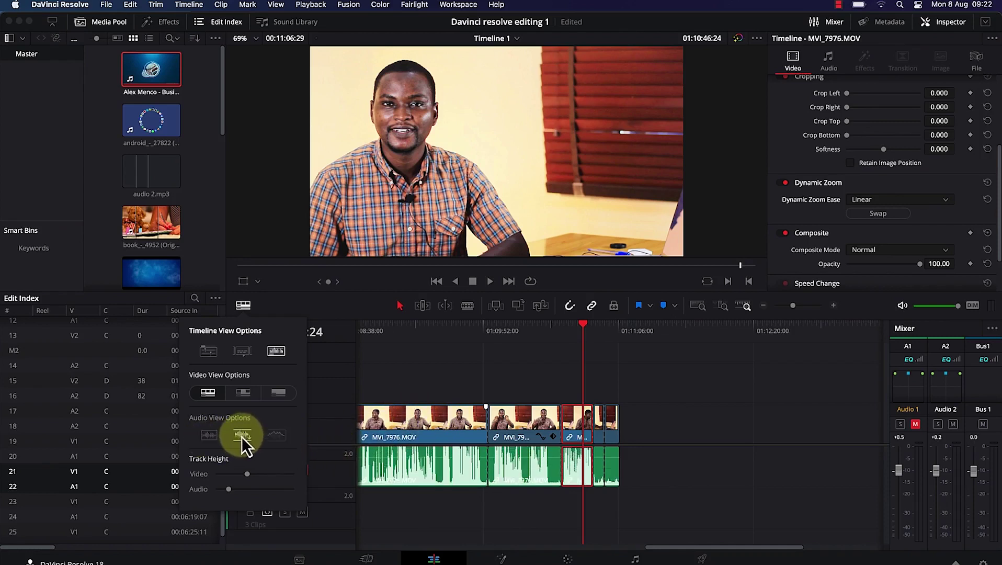
left_click(211, 437)
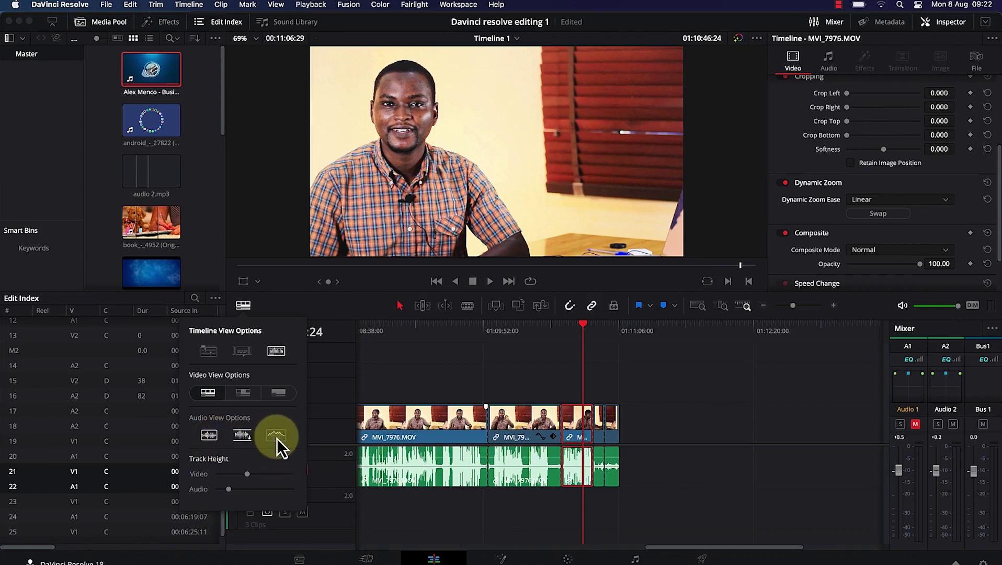
left_click(242, 437)
left_click(212, 436)
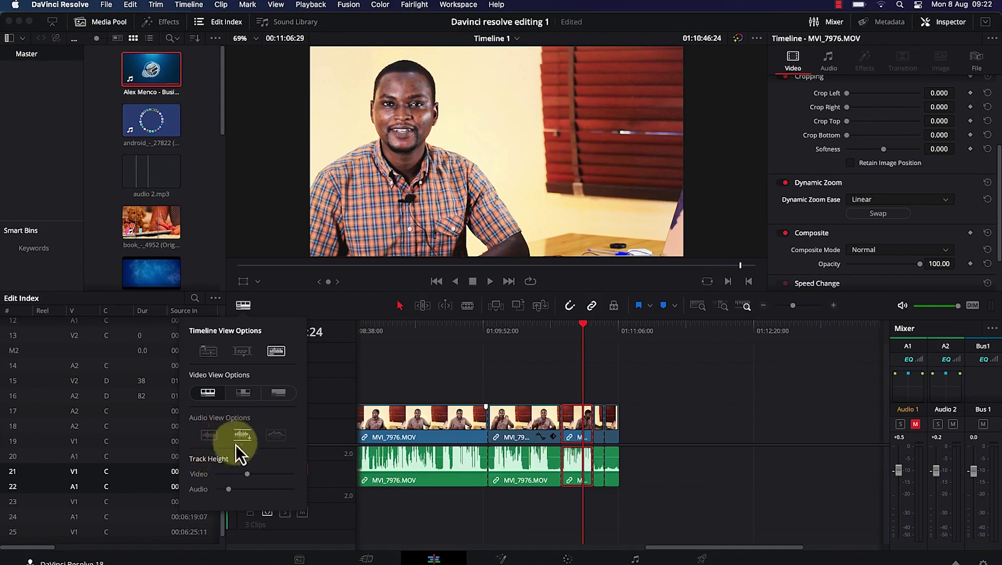
- Enlarge the timeline's video track height and slightly increase the audio track height
left_click_drag(245, 476, 271, 473)
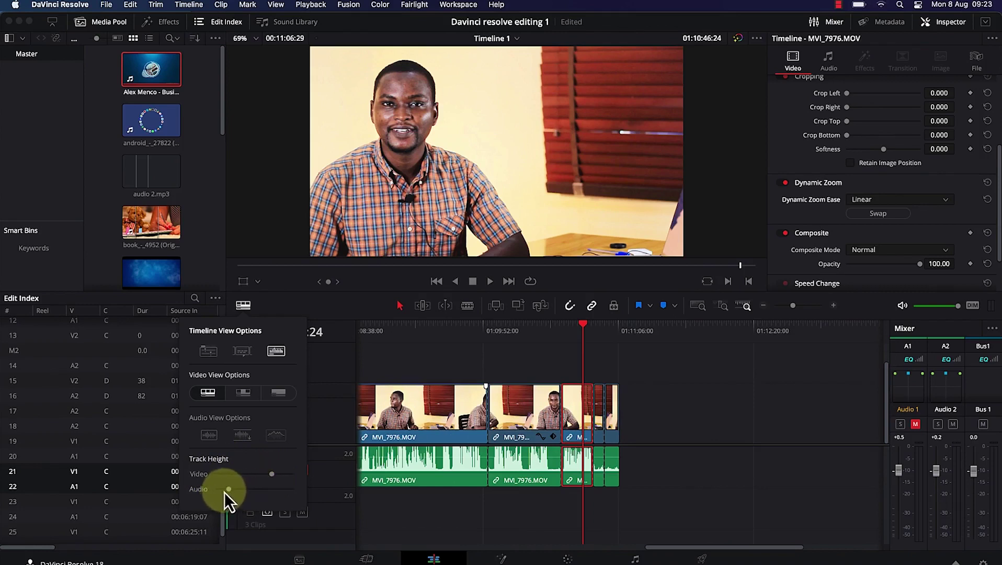
mouse_move(227, 491)
left_mouse_down()
mouse_move(248, 498)
mouse_move(231, 491)
left_mouse_up()
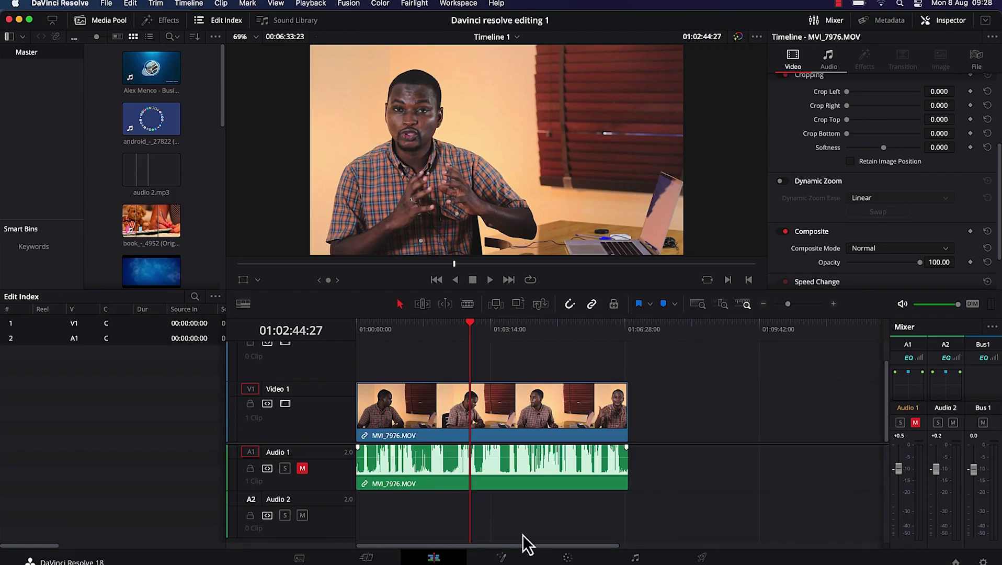
- Switch to the Color page and try shifting the Lift color balance toward blue, resetting it to neutral
left_click(568, 559)
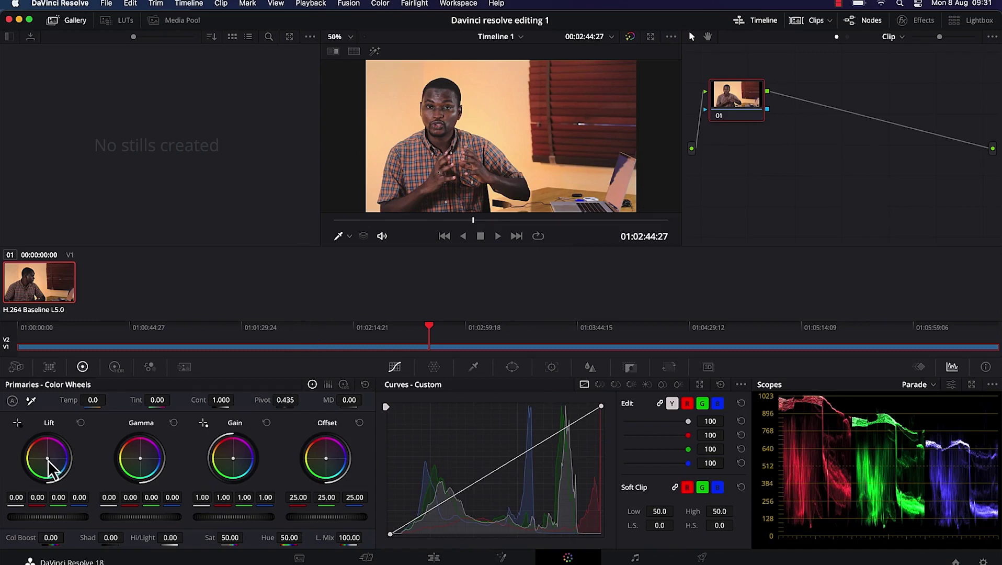
left_click_drag(48, 459, 54, 460)
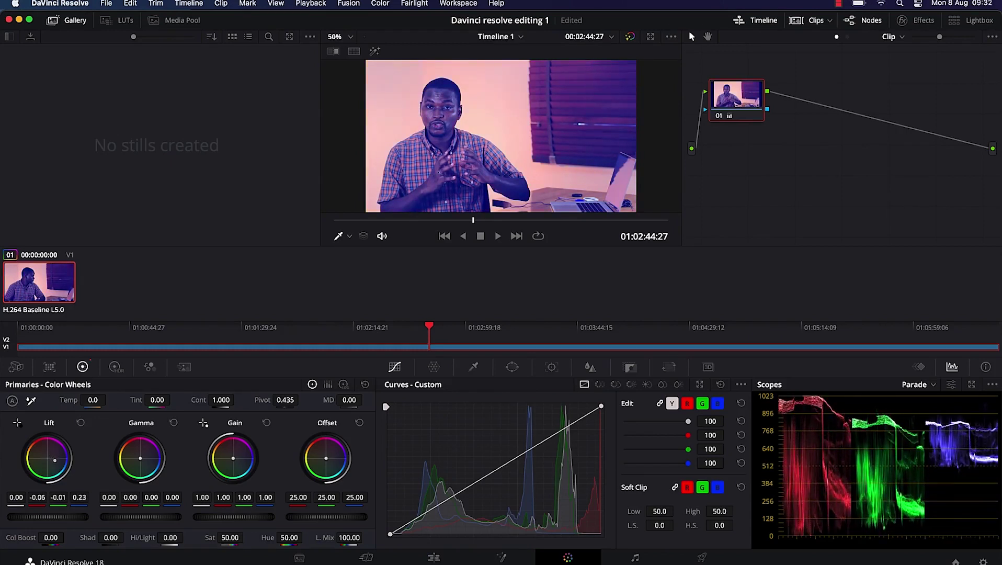
double_click(54, 457)
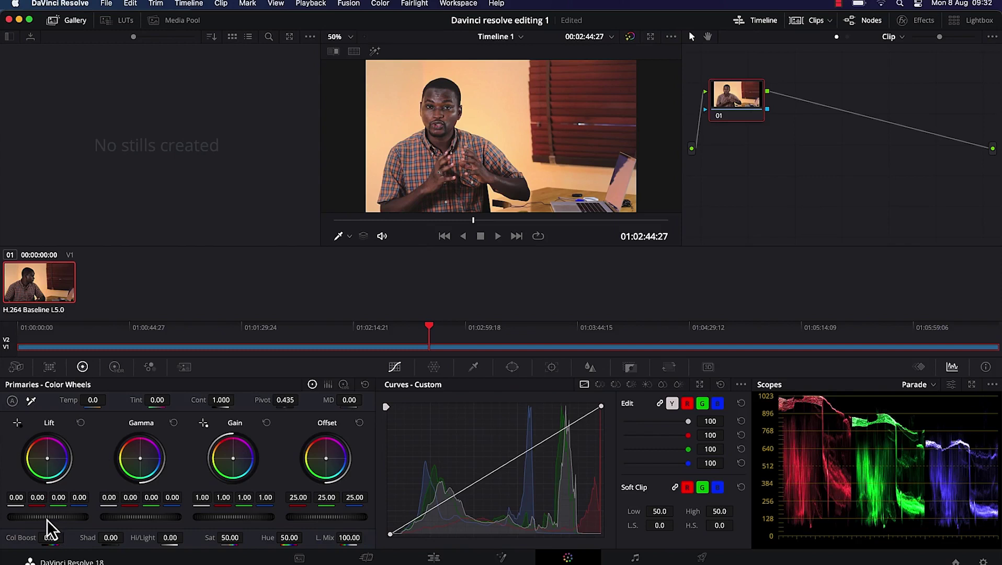
- Lower the master Lift to -0.04 and raise the master Gain to 1.02 on node 01
left_click_drag(47, 517, 33, 517)
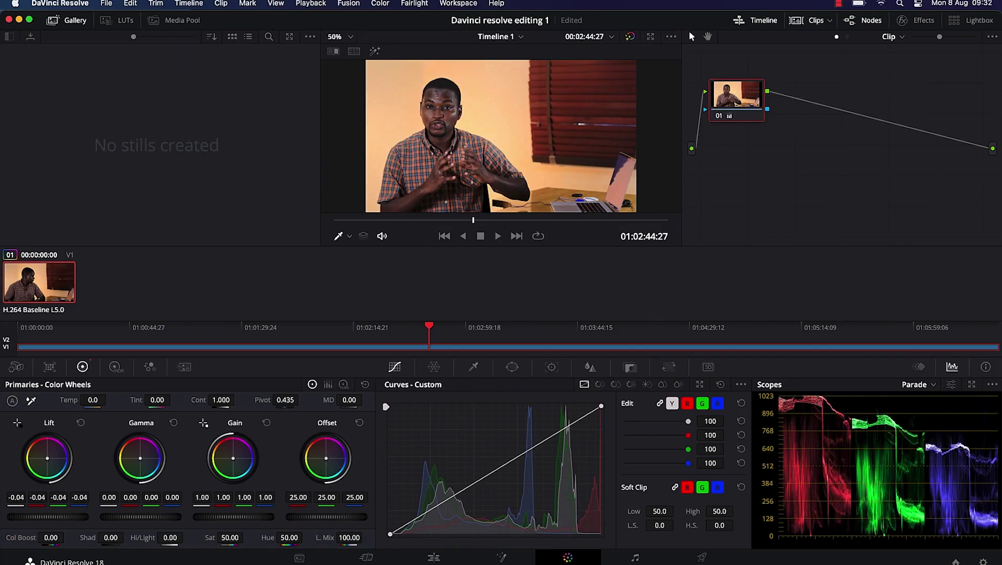
left_click_drag(33, 517, 70, 518)
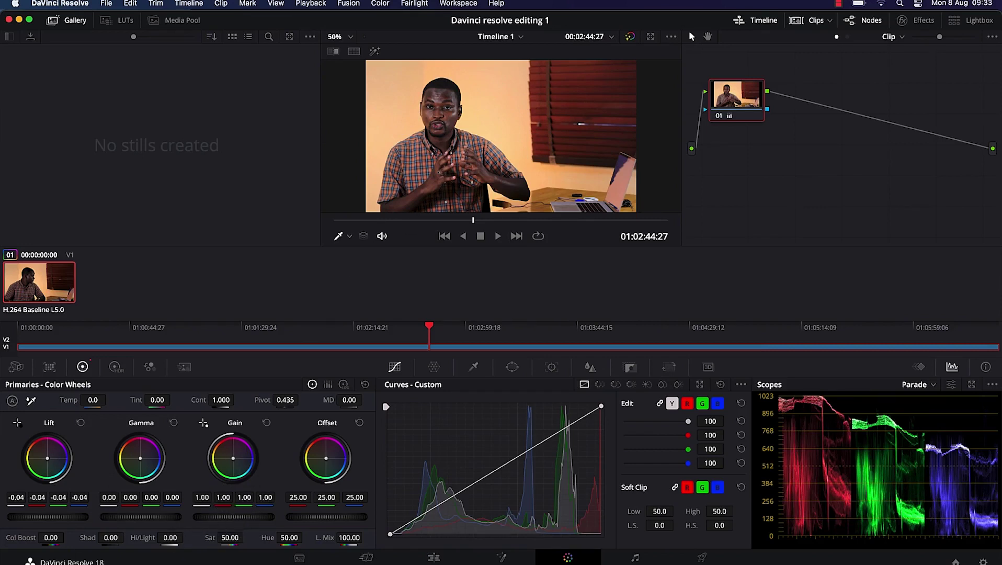
mouse_move(234, 517)
left_mouse_down()
mouse_move(225, 517)
mouse_move(234, 516)
left_mouse_up()
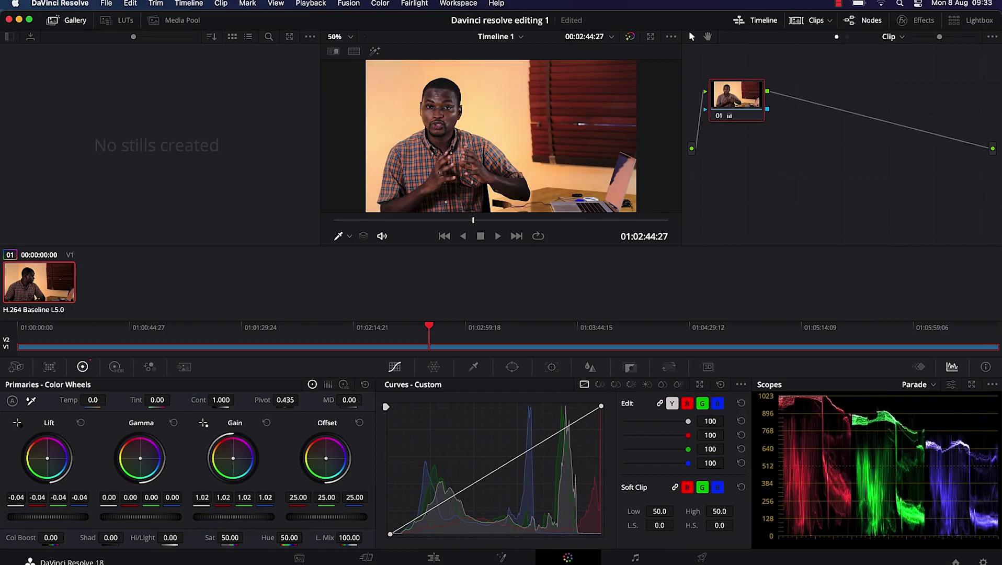
- Raise the master Gain to 1.09 and set the saturation to 44.40 on node 01
left_click_drag(234, 516, 228, 518)
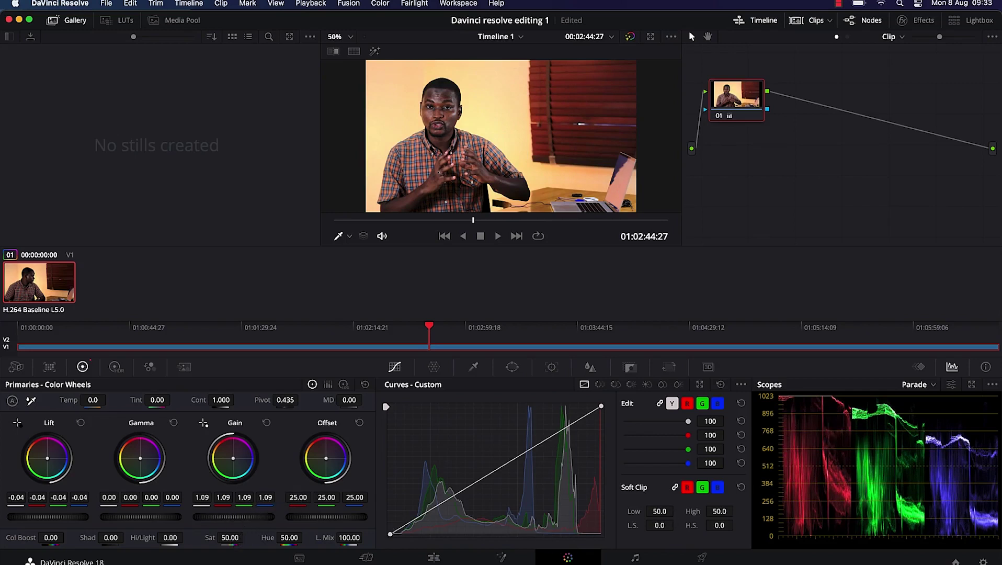
left_click_drag(233, 517, 272, 517)
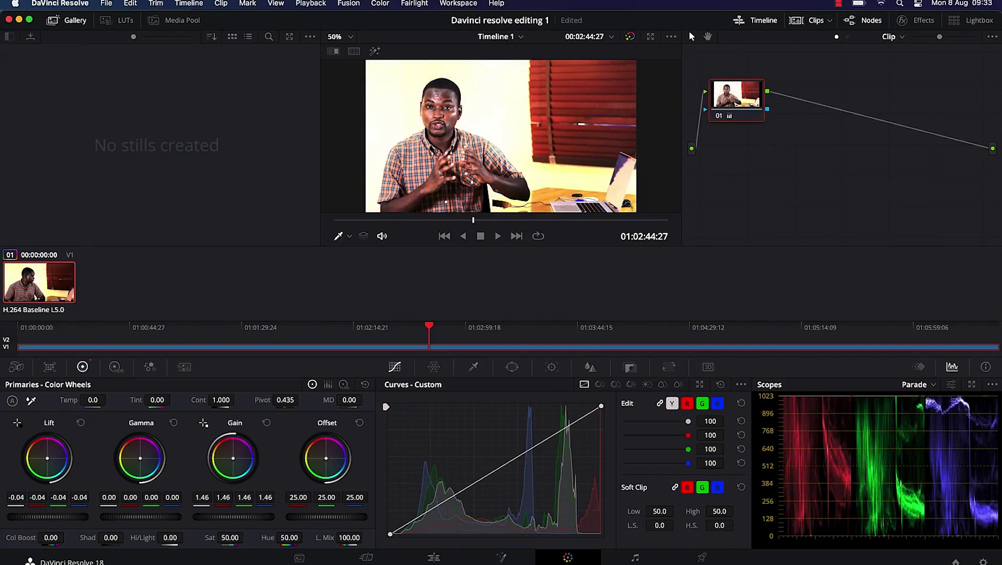
left_click_drag(272, 517, 234, 516)
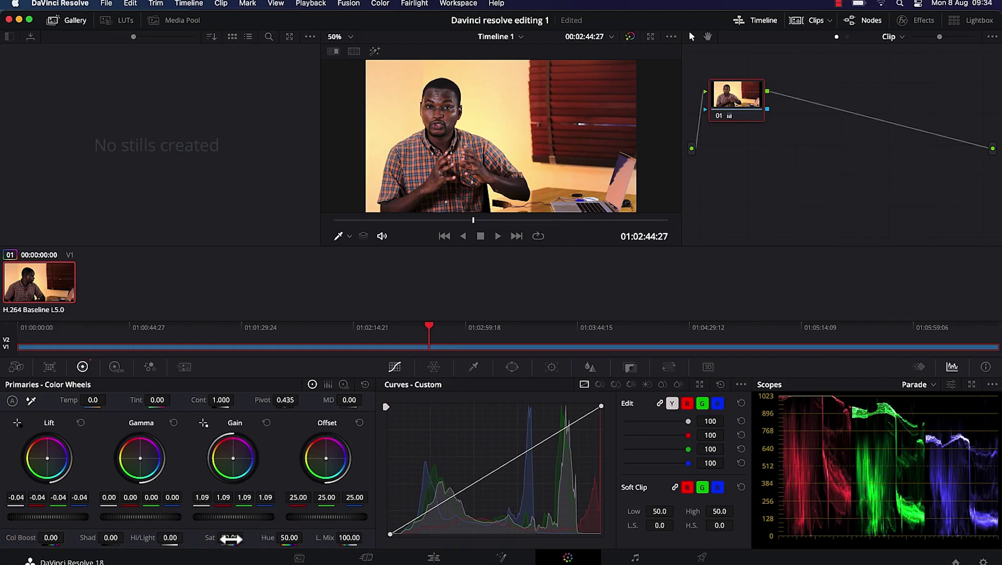
mouse_move(230, 538)
left_mouse_down()
mouse_move(212, 539)
mouse_move(247, 537)
mouse_move(233, 538)
left_mouse_up()
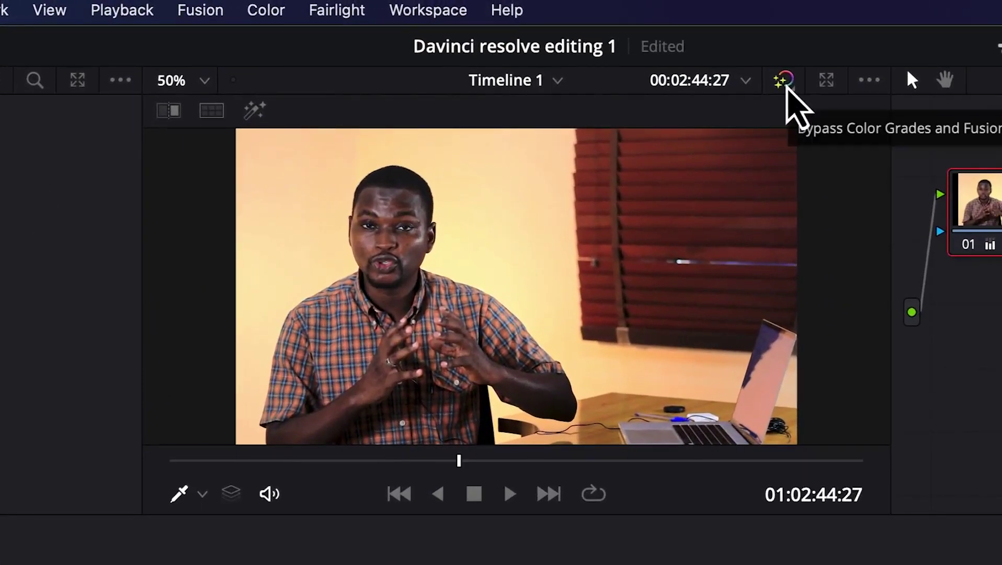
- Compare the graded image with the original by bypassing and restoring the color grade twice
left_click(785, 84)
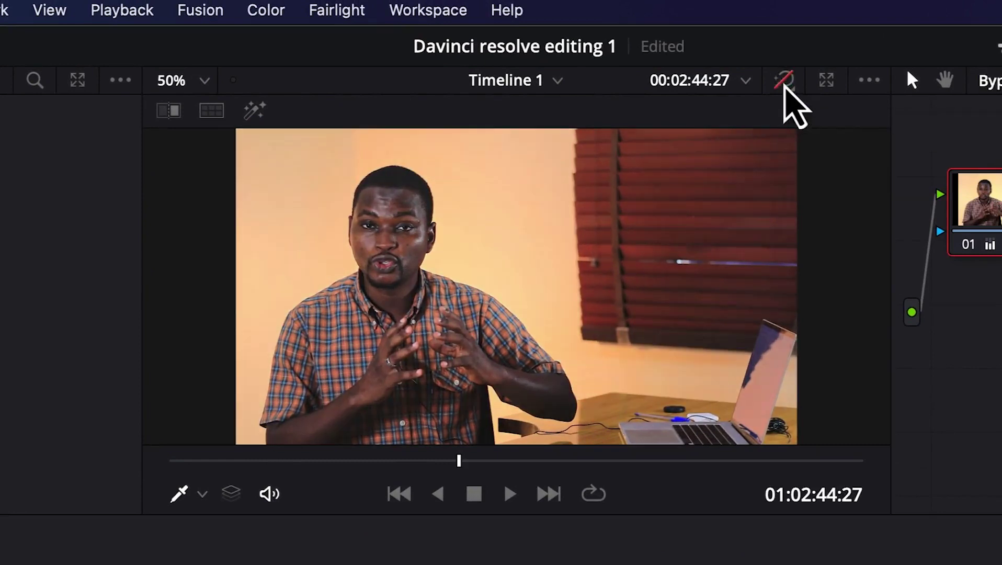
left_click(784, 84)
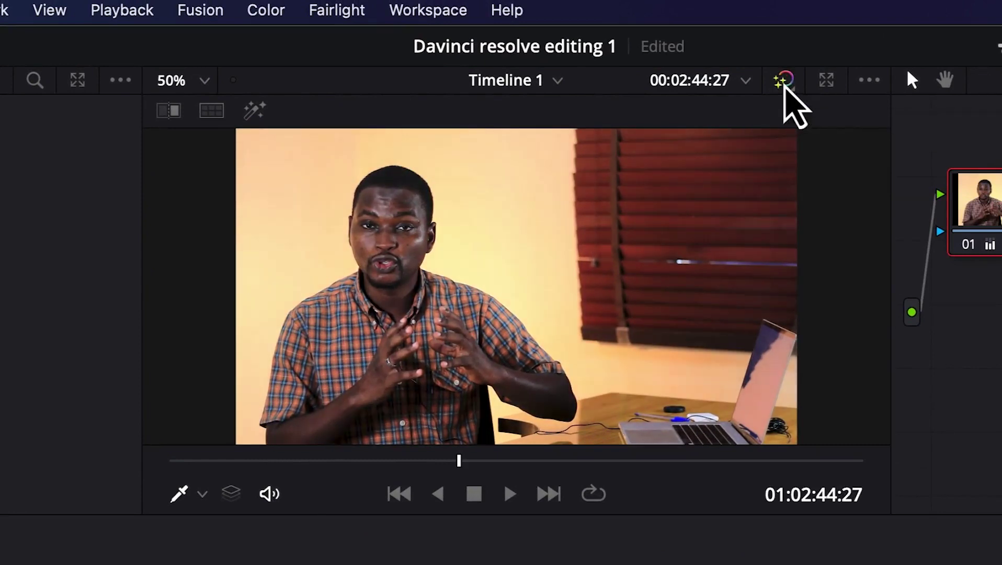
left_click(784, 84)
left_click(784, 84)
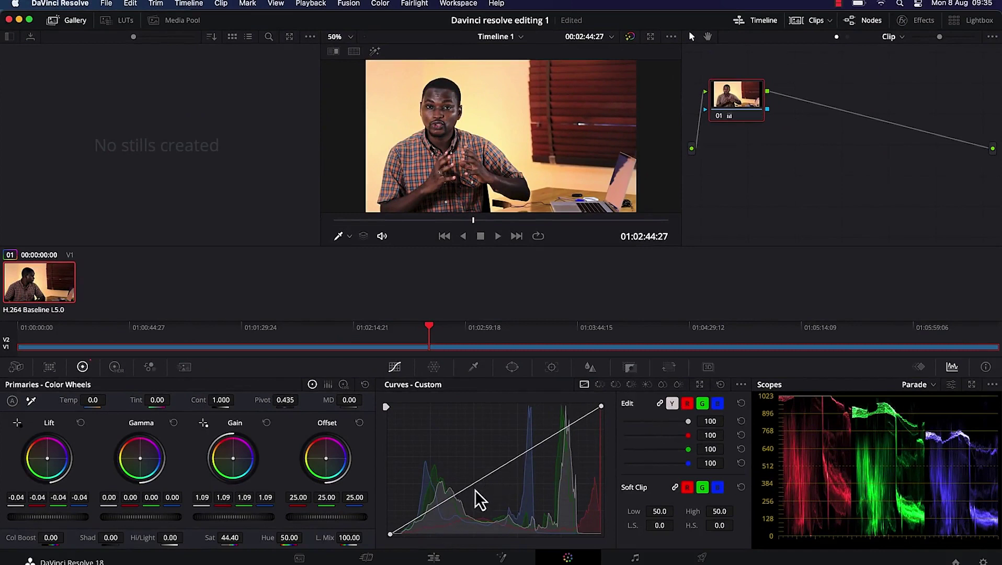
- Add a highlight and a shadow point to the linked custom curve, then raise the highlights and slightly lower the shadows
left_click(568, 430)
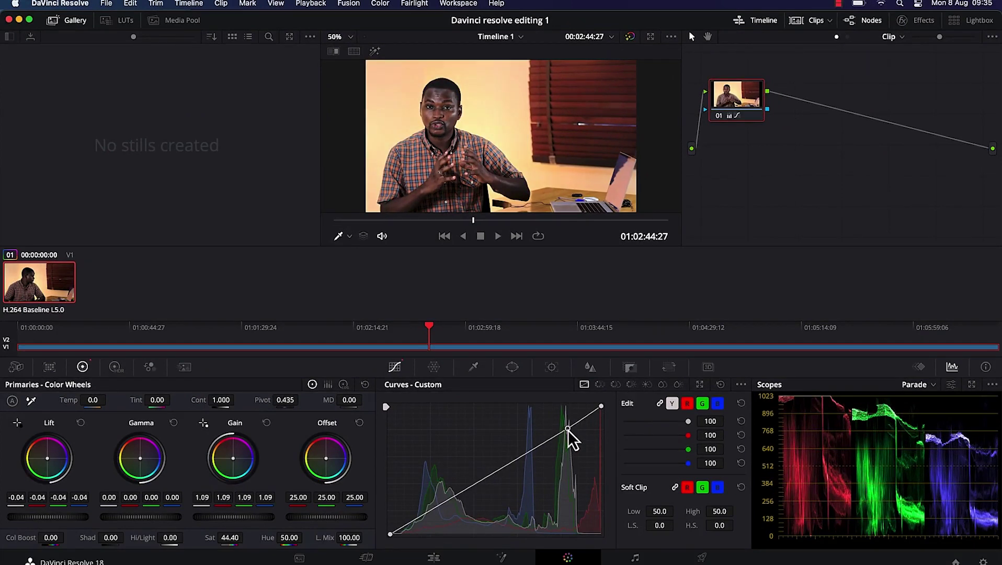
left_click(444, 504)
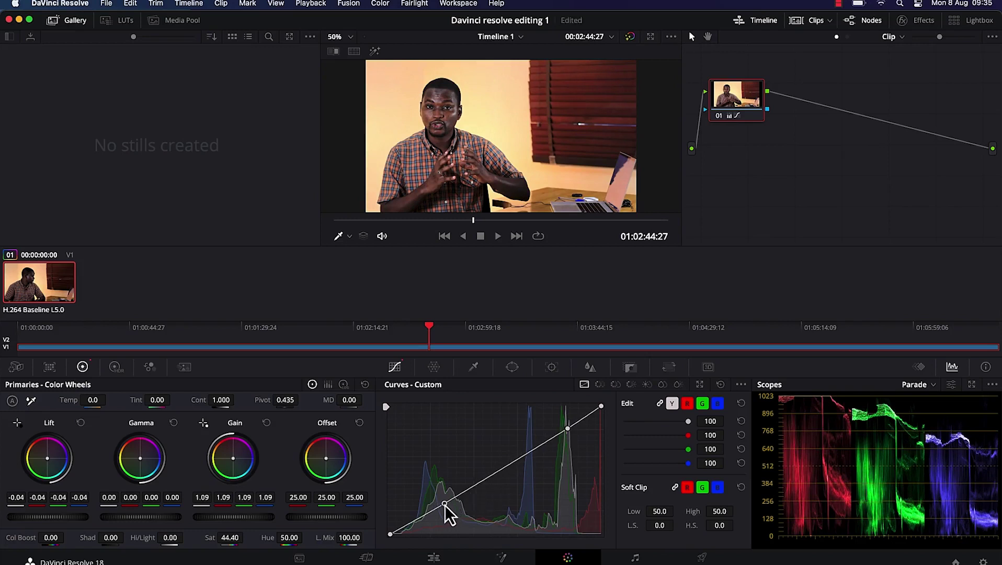
left_click_drag(569, 432, 558, 424)
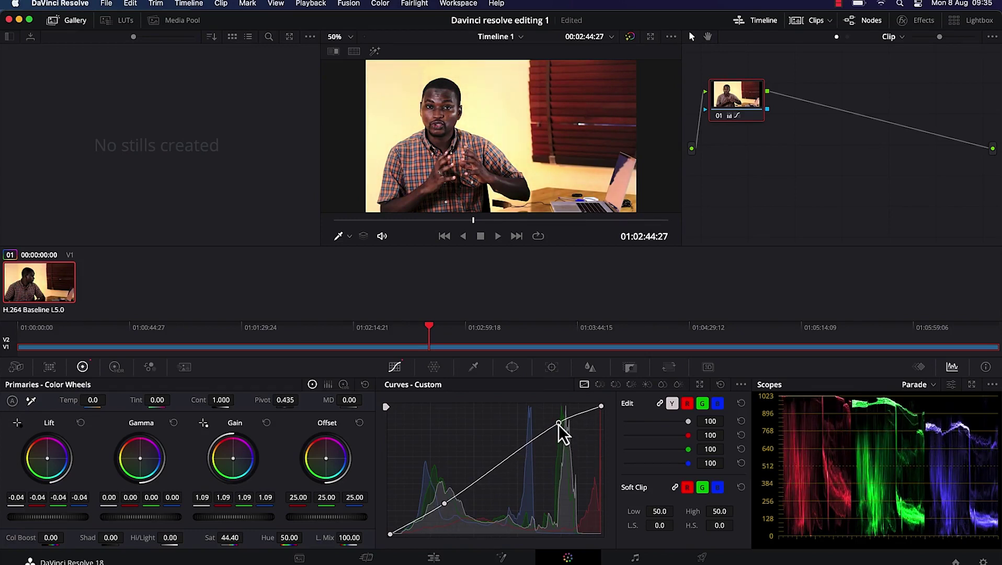
left_click(445, 503)
left_click_drag(445, 504, 445, 506)
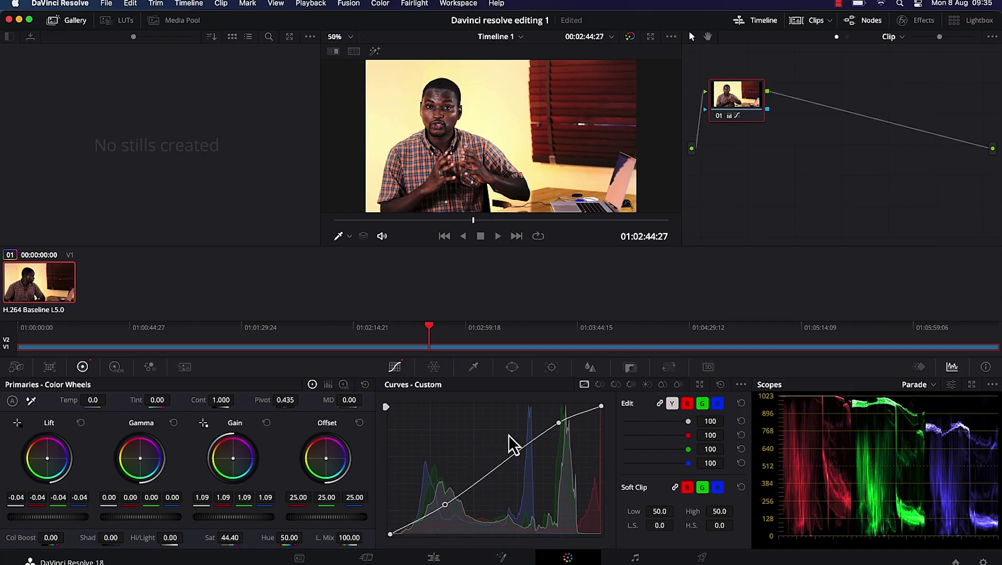
left_click_drag(559, 425, 555, 424)
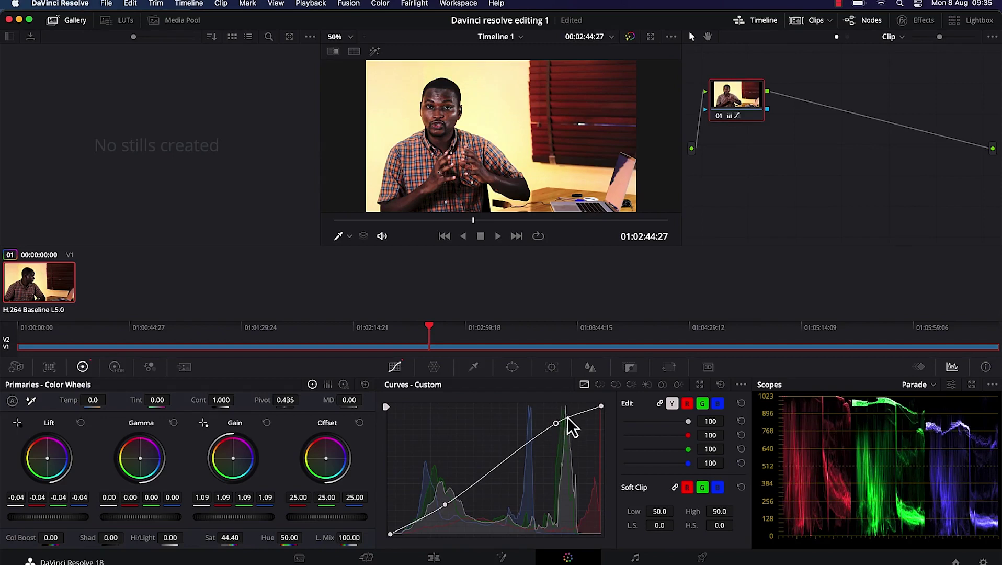
left_click_drag(557, 424, 556, 425)
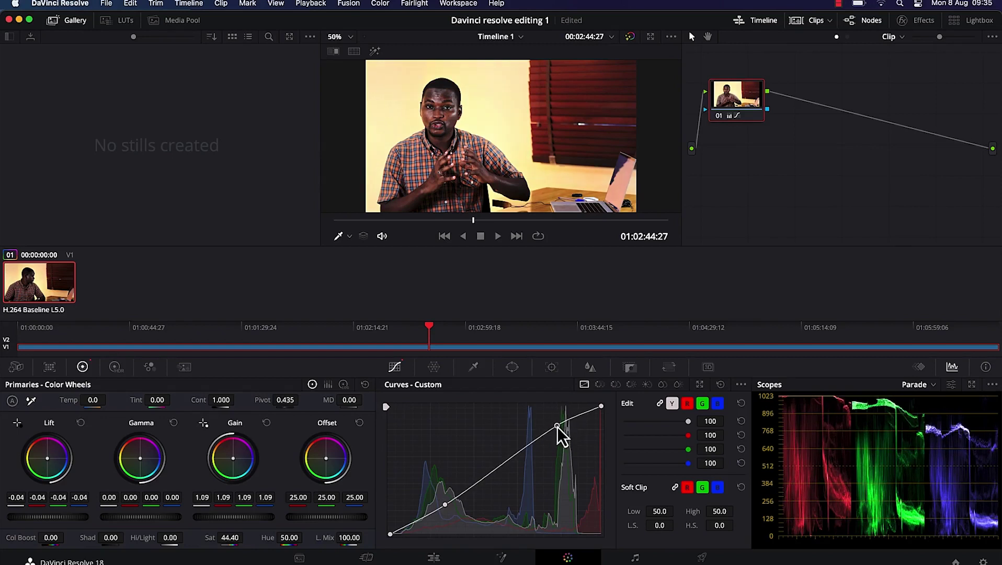
- Pull down the highlight point of the red curve and of the green curve separately, leaving the other channels unlinked
left_click(687, 404)
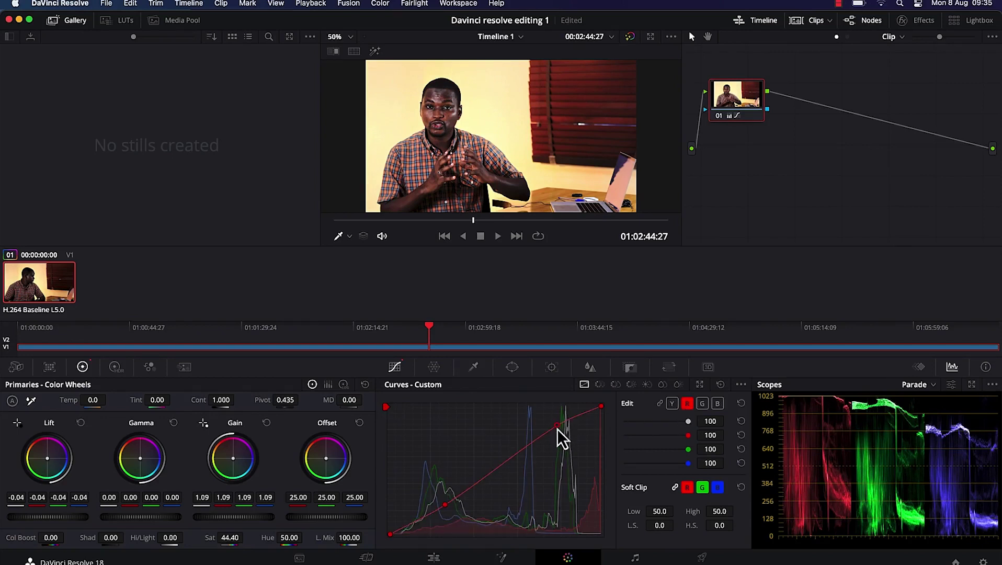
mouse_move(557, 428)
left_mouse_down()
mouse_move(585, 454)
mouse_move(560, 432)
left_mouse_up()
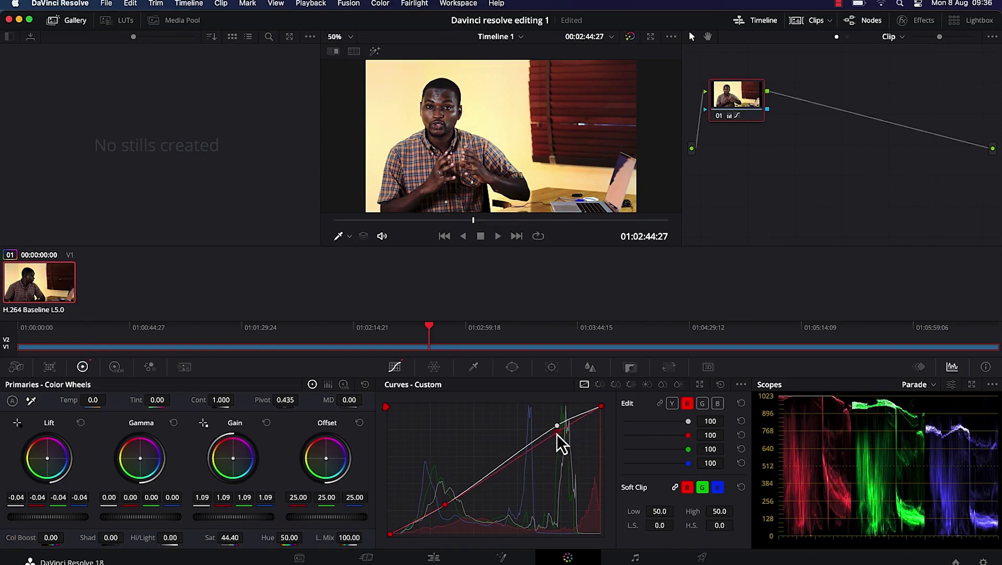
left_click(703, 403)
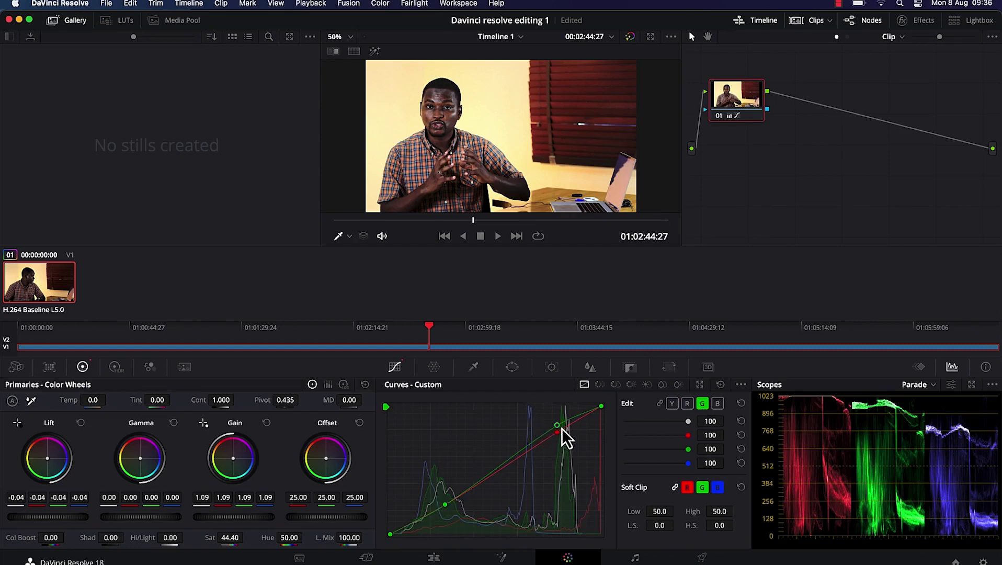
mouse_move(559, 427)
left_mouse_down()
mouse_move(573, 443)
mouse_move(570, 433)
left_mouse_up()
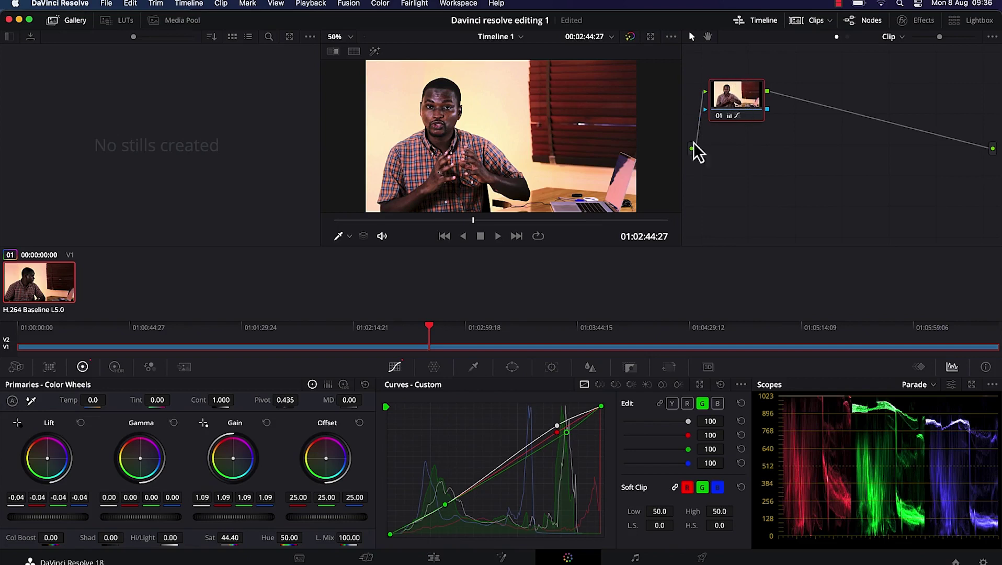
- Compare the curve-adjusted image with the original by toggling the grade bypass, and select the luminance curve
left_click(630, 37)
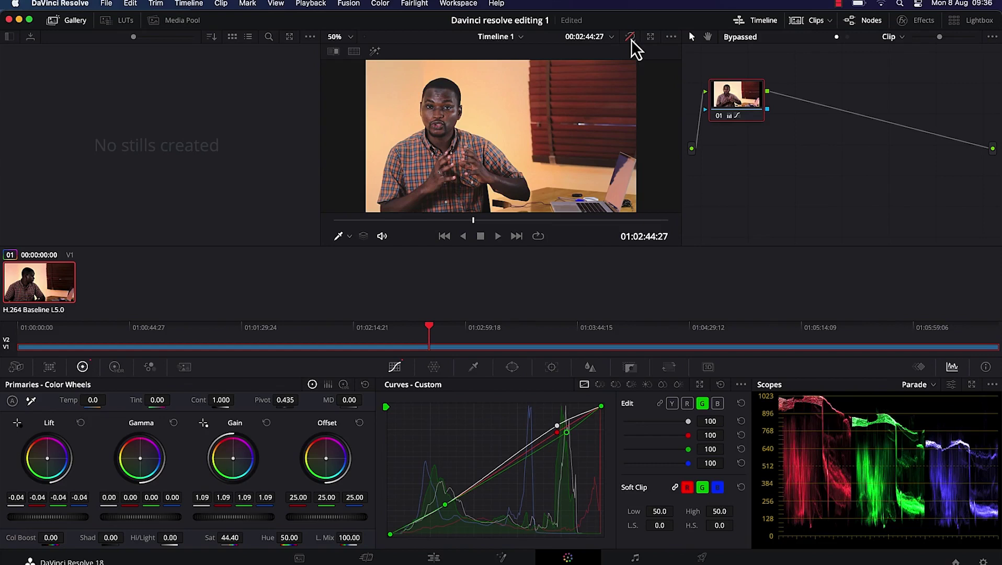
left_click(630, 36)
left_click(631, 37)
left_click(631, 36)
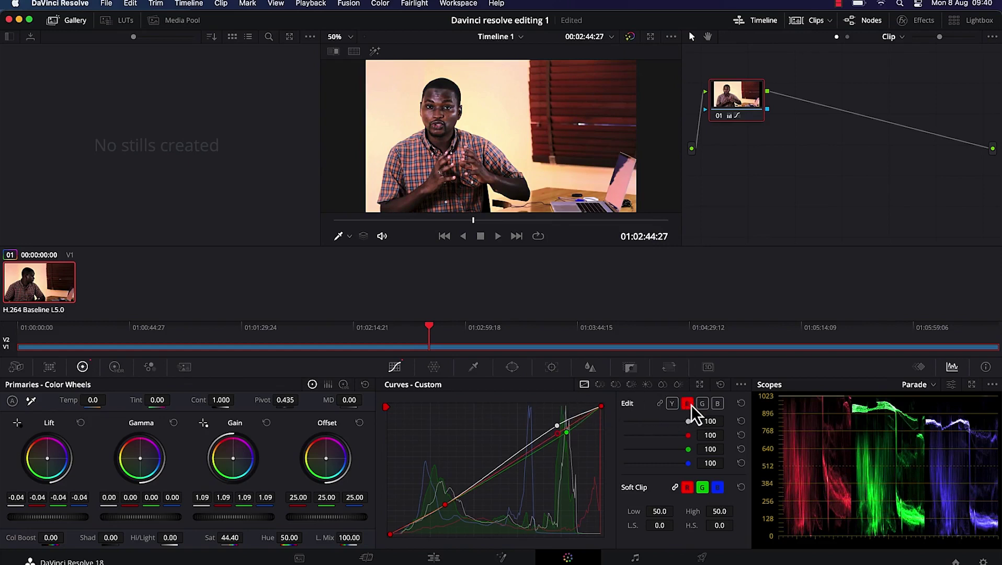
left_click(676, 405)
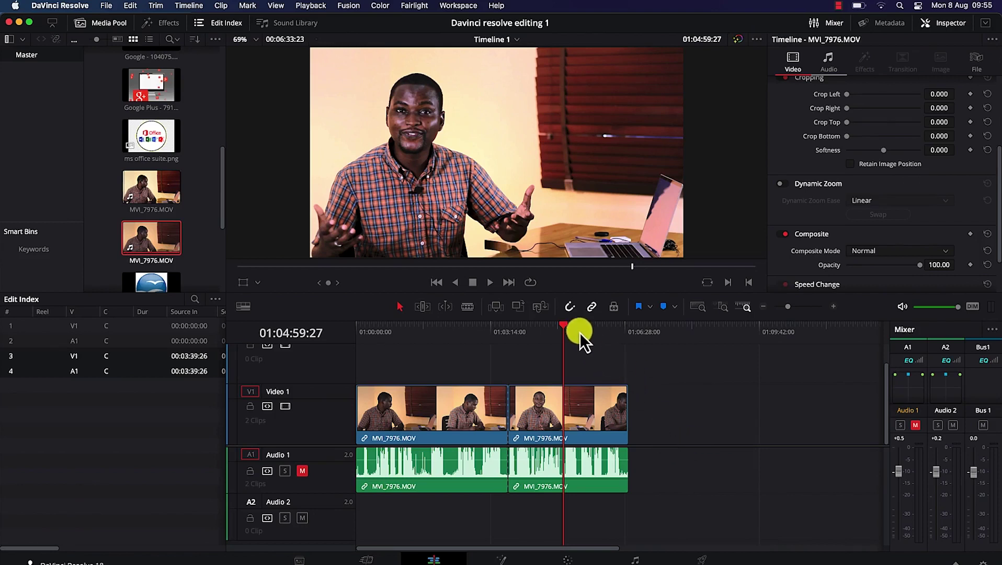
- Ripple-trim the second MVI_7976.MOV clip's start at 01:04:33:06 and its end at 01:04:46:29 on the timeline
left_click_drag(565, 326, 539, 330)
left_click_drag(541, 331, 545, 330)
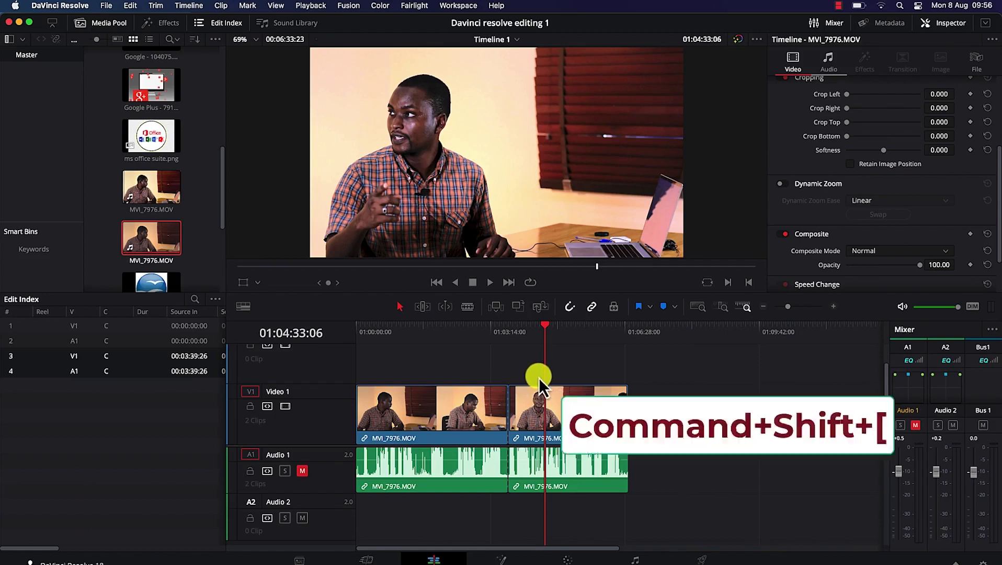
key("super+shift+bracketleft")
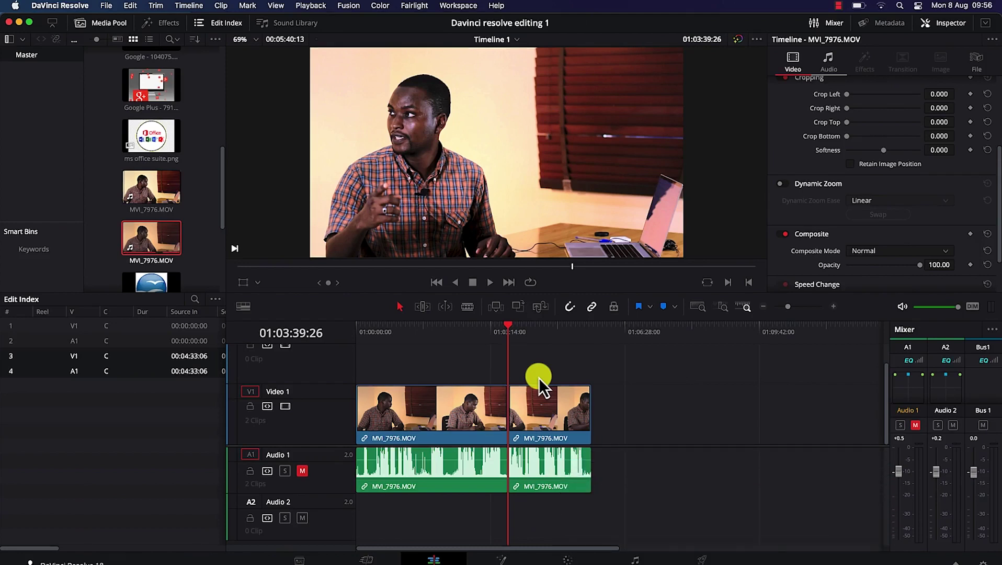
left_click_drag(509, 325, 554, 343)
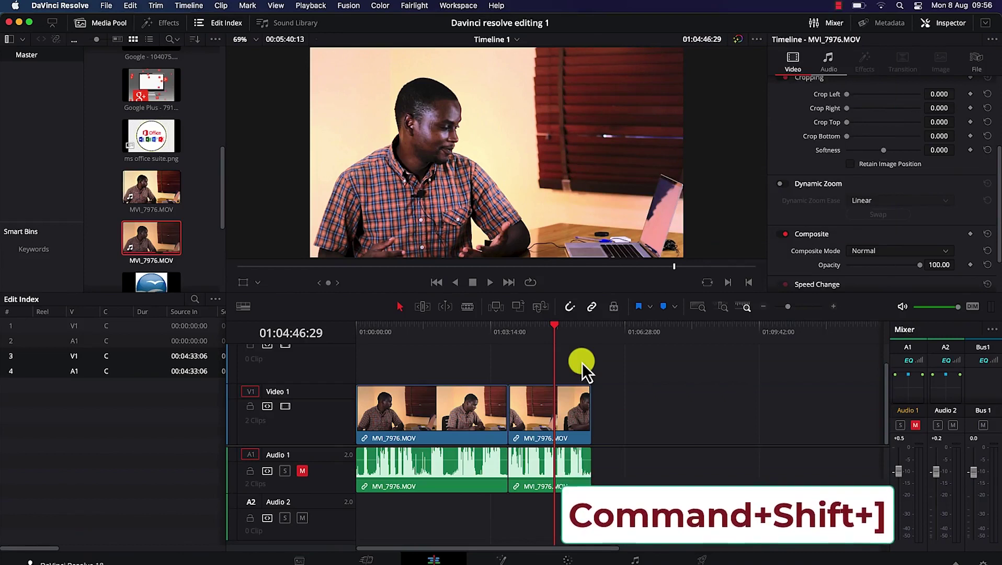
key("super+shift+bracketright")
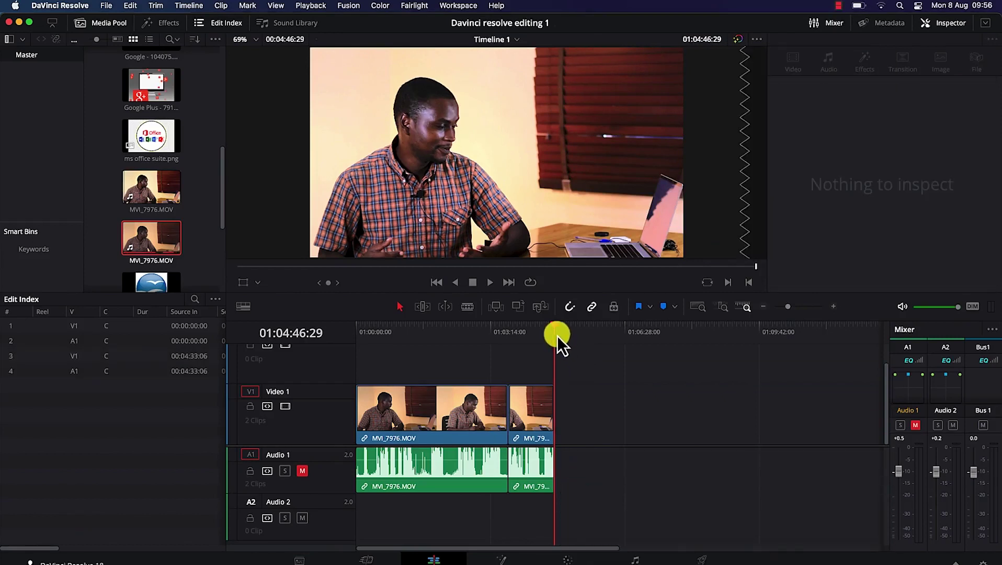
- Move the playhead back to 01:02:31:29 and open the Keyboard Customization window
left_click_drag(556, 327, 462, 331)
left_click(180, 77)
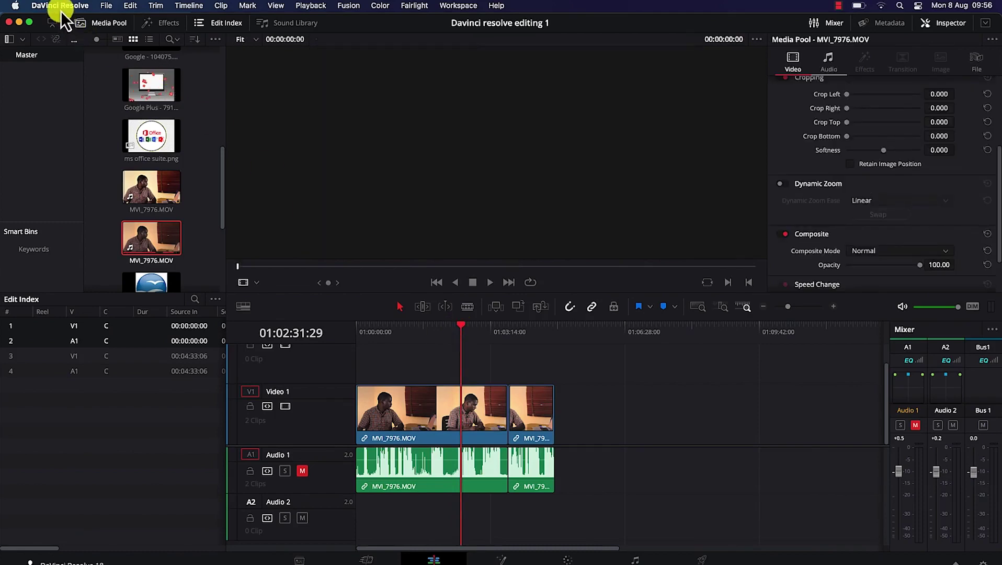
left_click(60, 10)
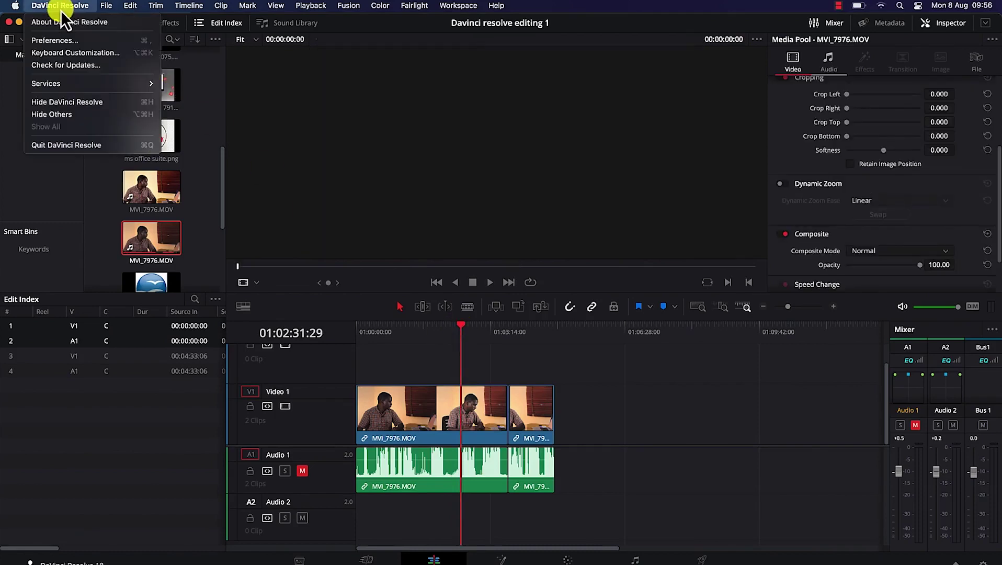
left_click(82, 53)
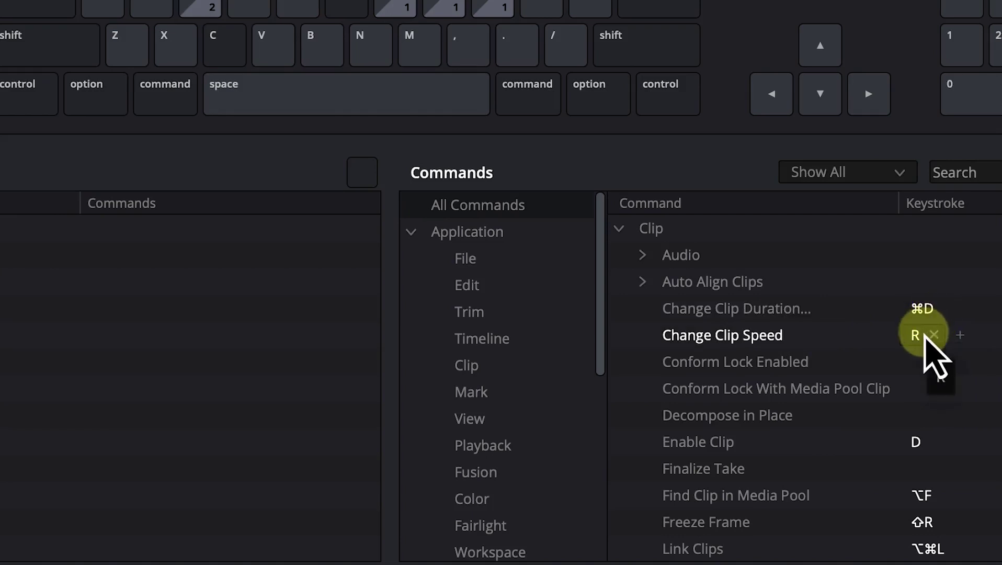
- Examine the keyboard shortcuts assigned to the Clip commands, such as Change Clip Speed, Enable Clip and Show Keyframe Editor
left_click(813, 339)
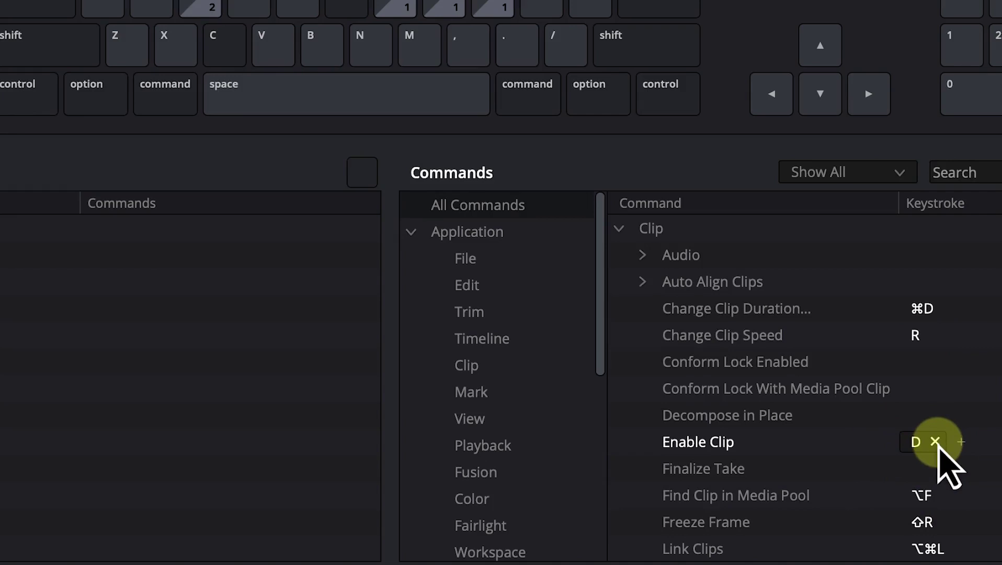
left_click_drag(937, 444, 776, 536)
scroll(775, 536, "down", 7)
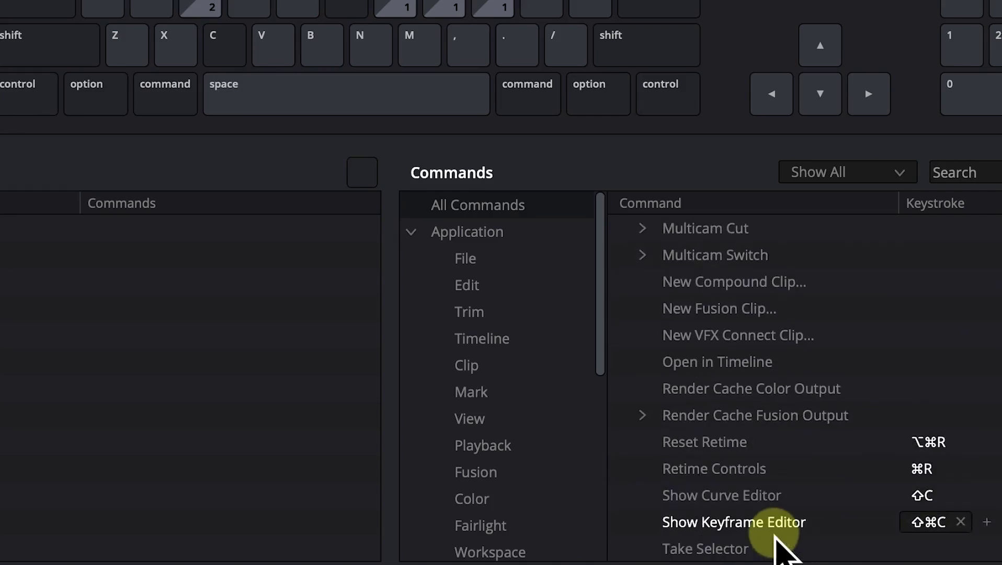
scroll(776, 539, "down", 3)
scroll(776, 538, "up", 3)
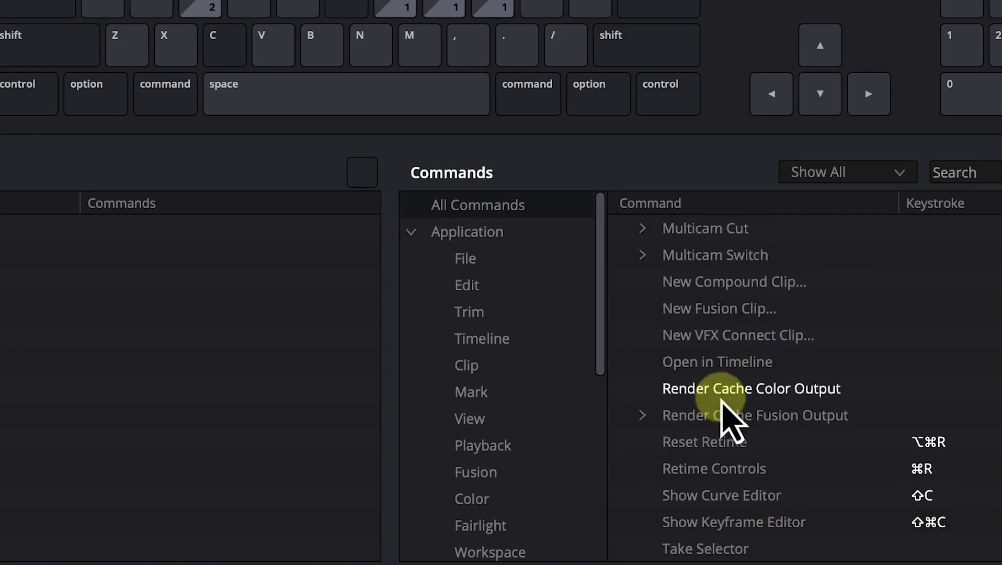
- Search the commands for "rippl", add D as a Ripple Delete keystroke under Edit, and close Keyboard Customization
left_click(991, 173)
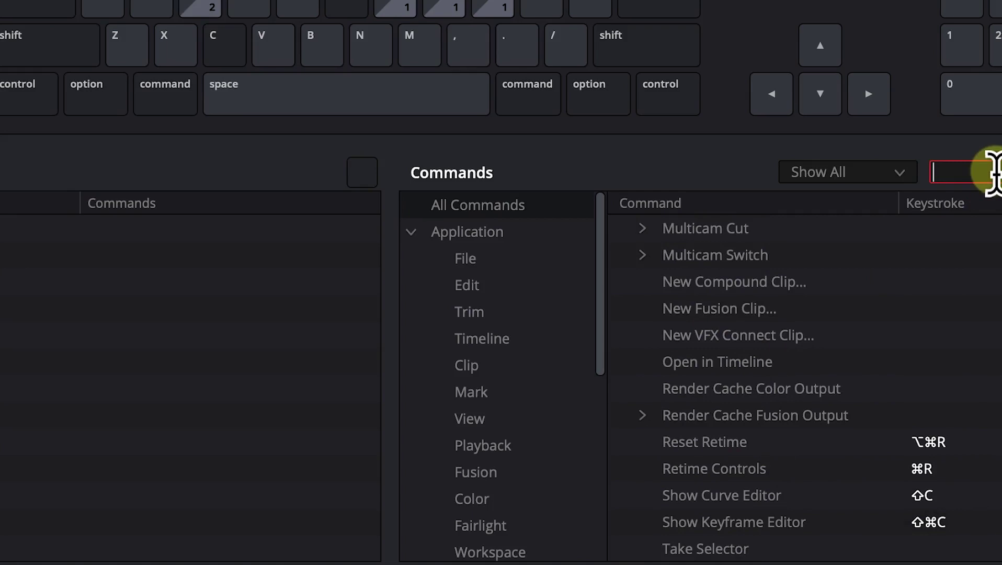
type("rippl")
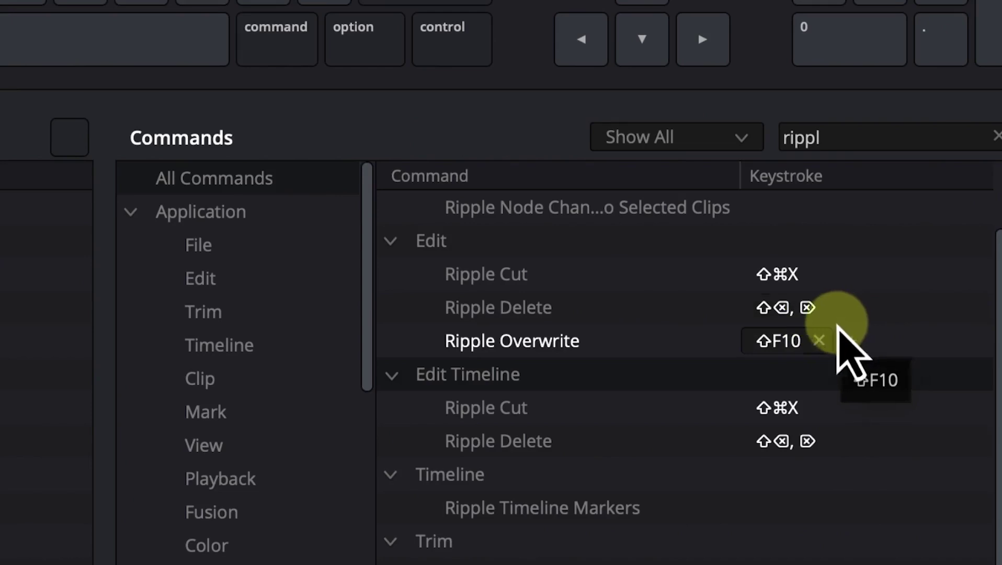
left_click(824, 318)
left_click(866, 350)
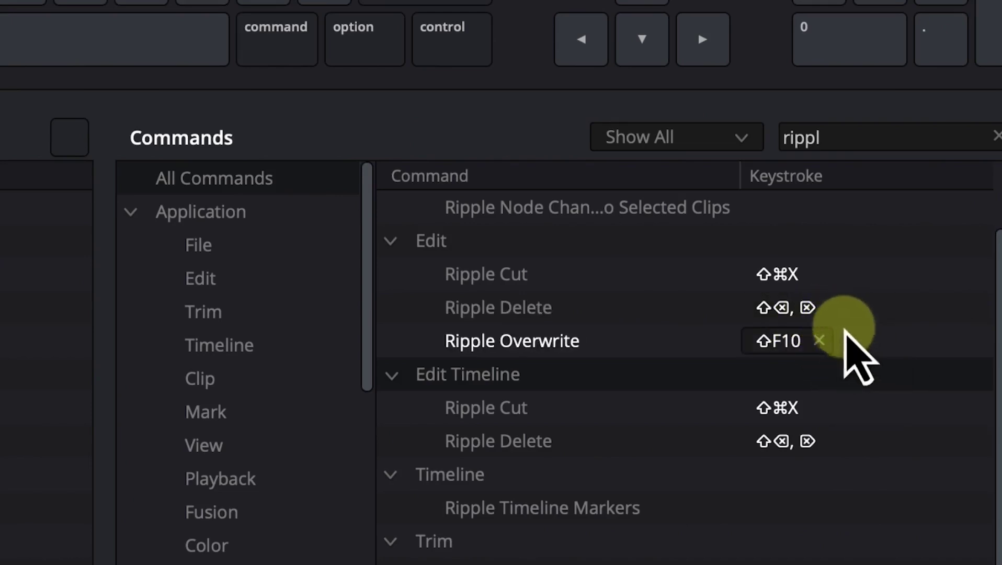
left_click(858, 310)
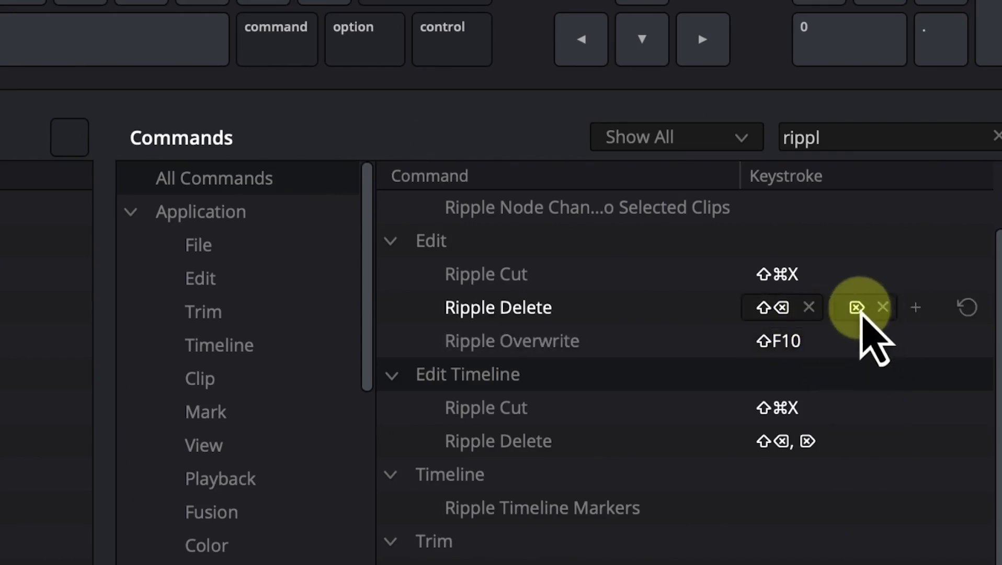
left_click(916, 309)
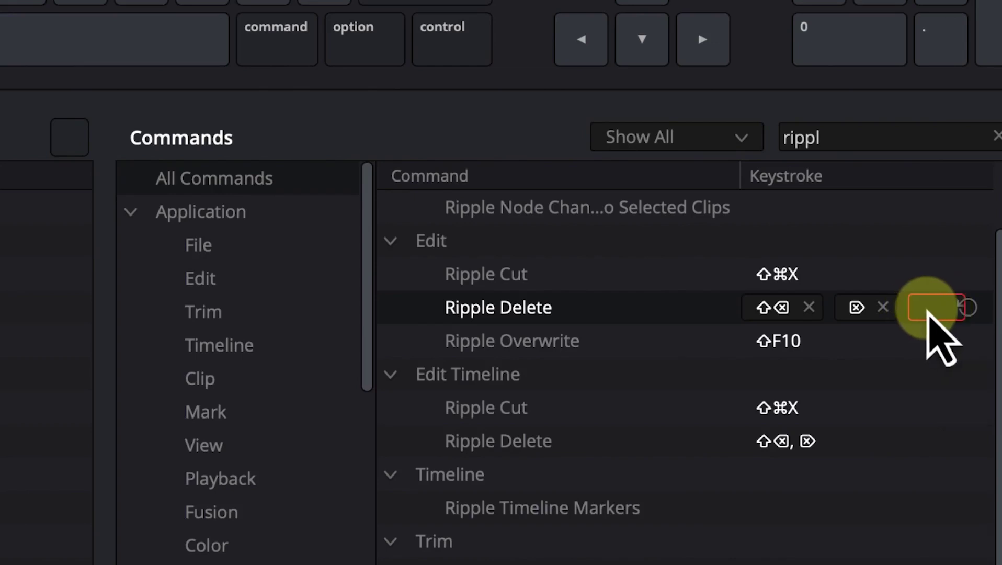
key("d")
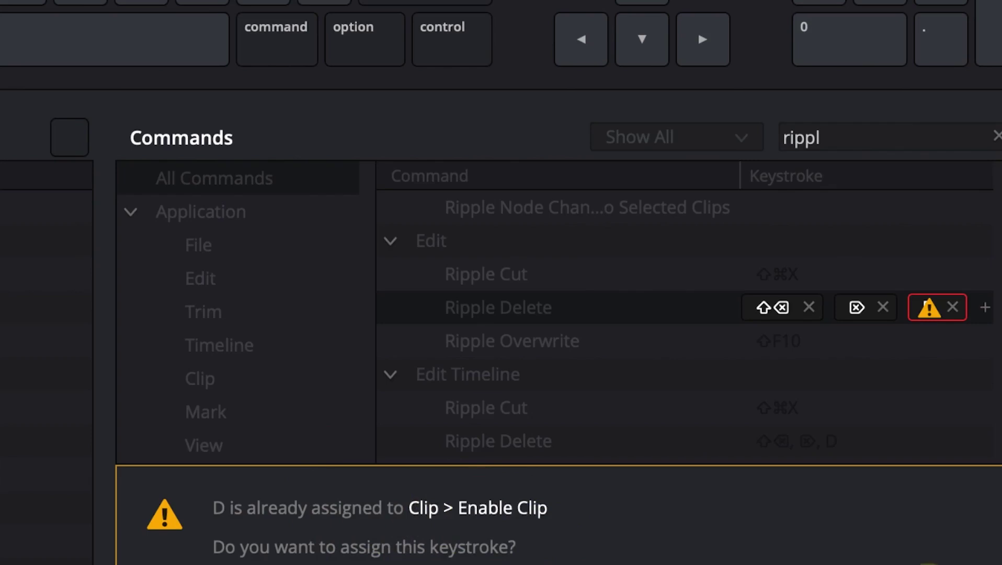
key("Return")
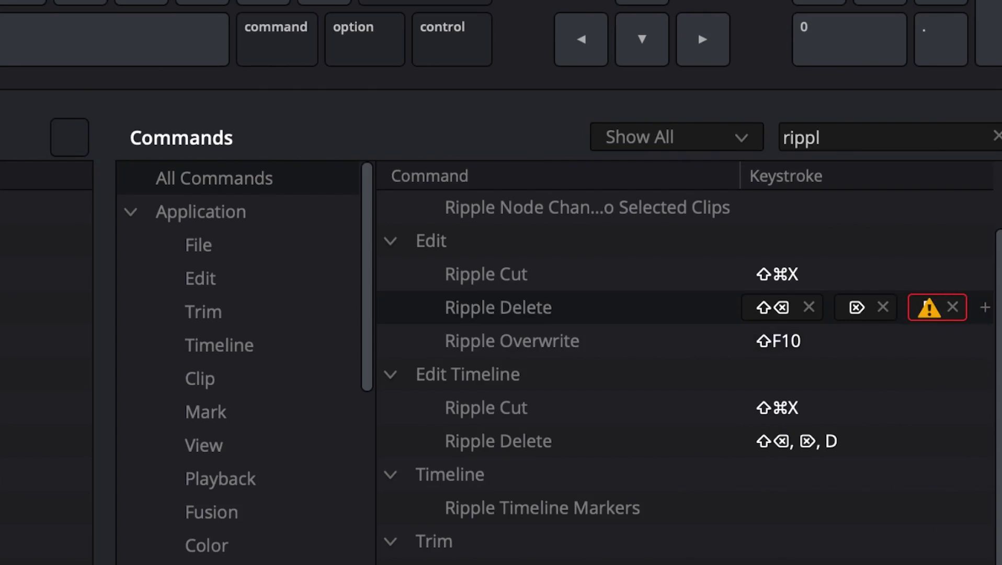
mouse_move(727, 358)
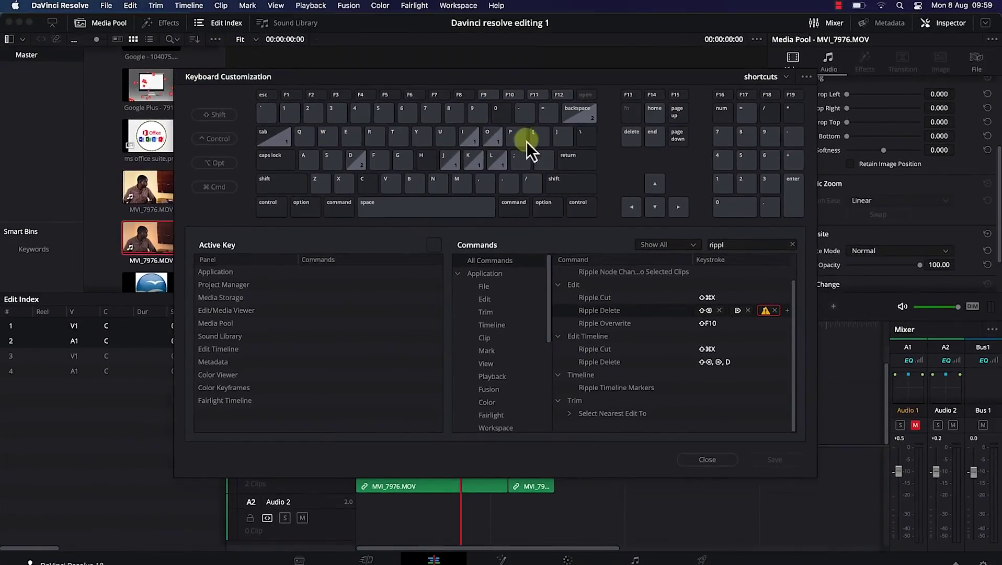
left_click(704, 460)
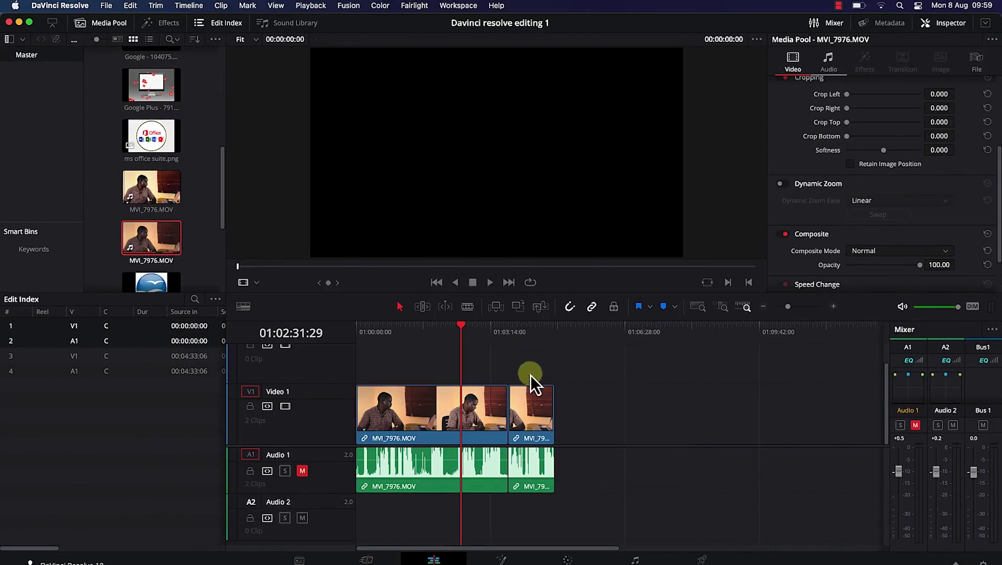
- Split the first MVI_7976.MOV clip at 01:02:31:29 and ripple-delete the segment after the cut
left_click(475, 411)
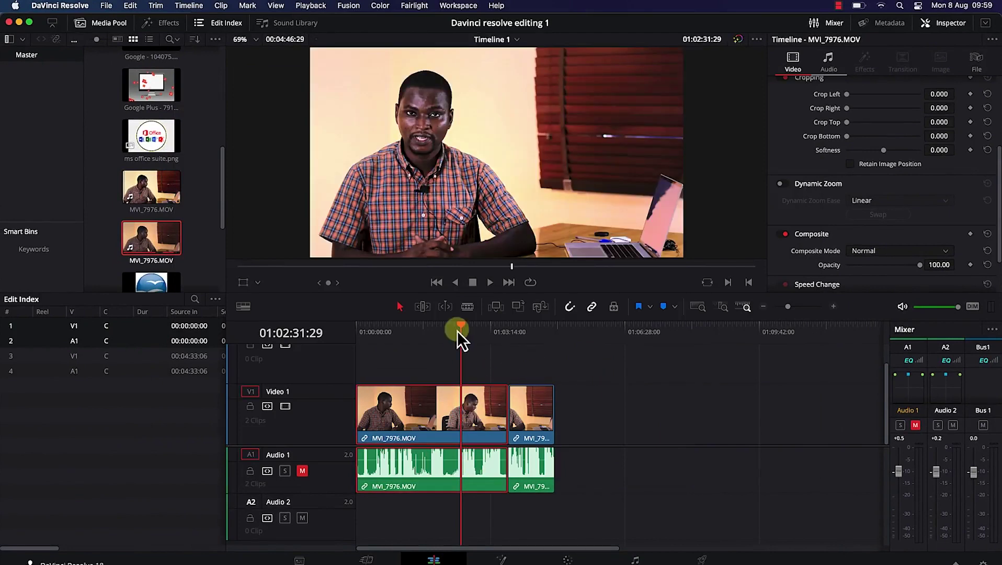
left_click(468, 306)
key("super+b")
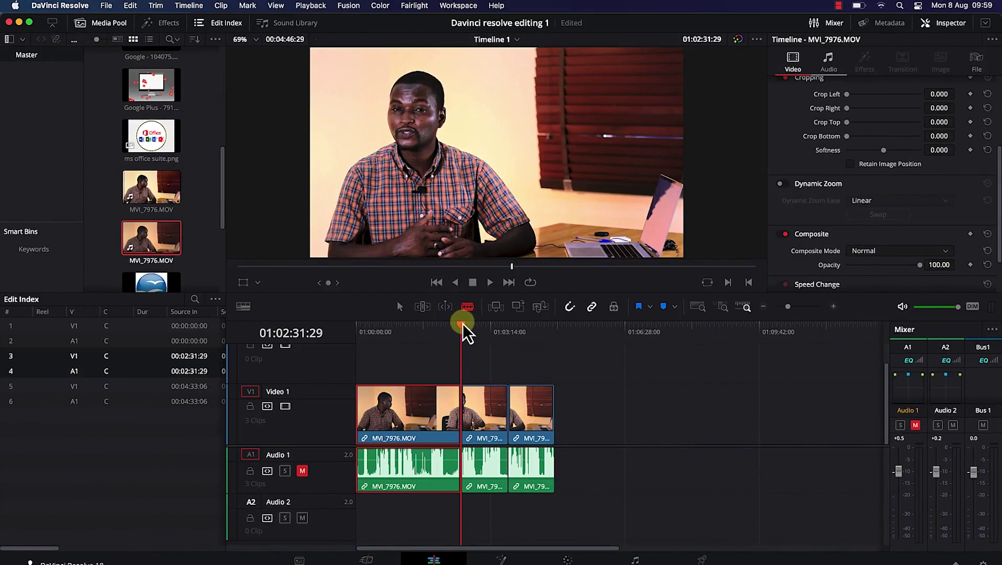
left_click_drag(465, 326, 491, 342)
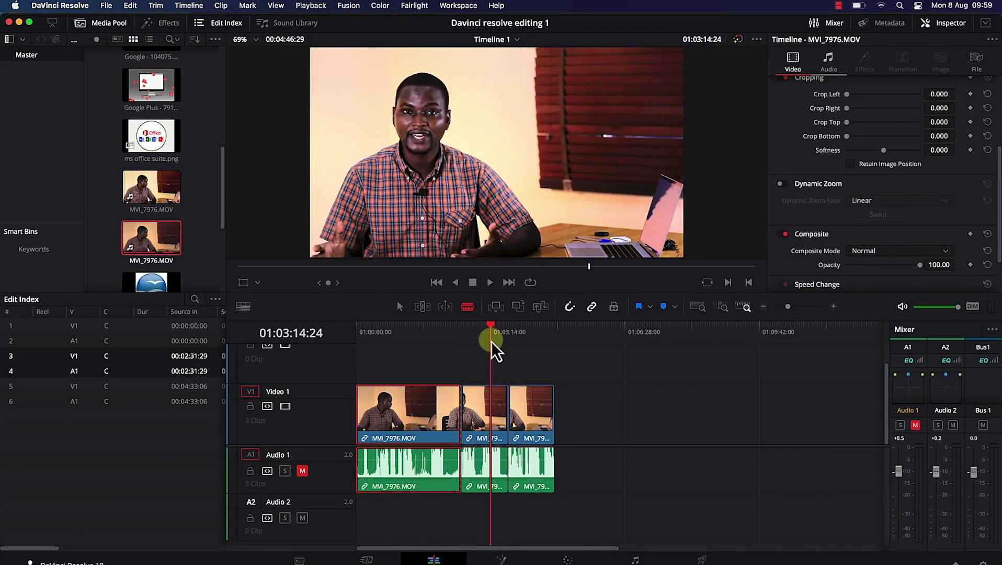
left_click(479, 408)
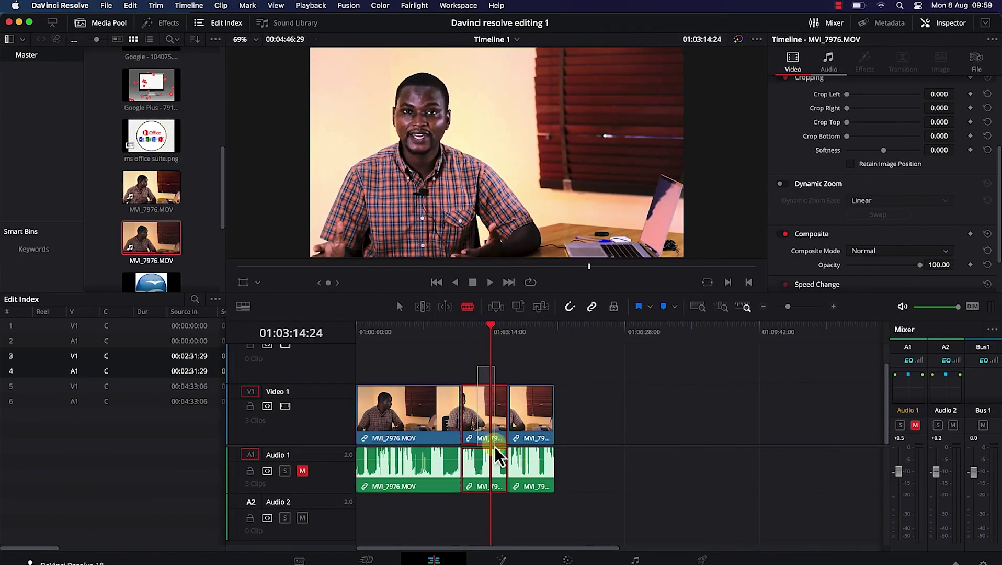
key("BackSpace")
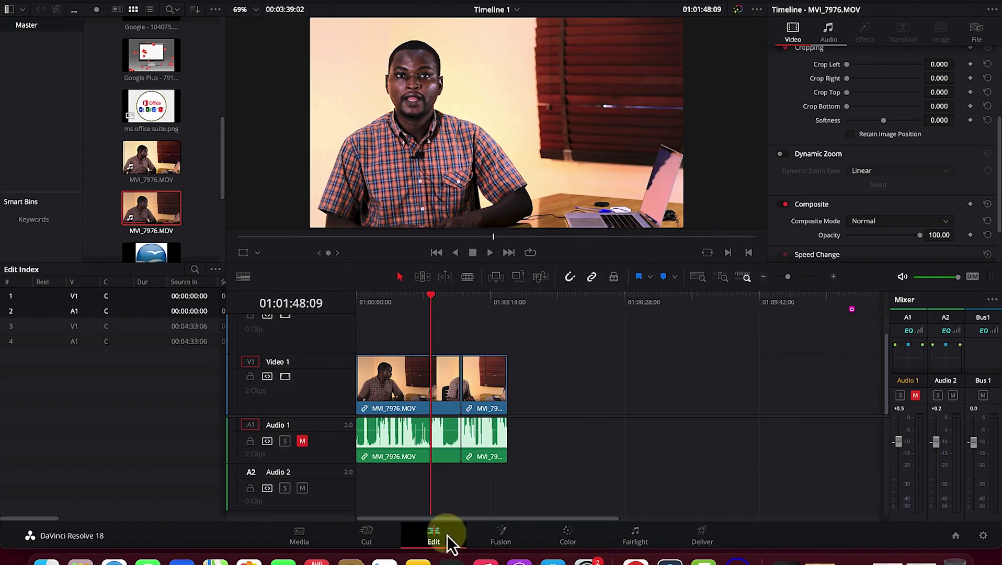
- Switch to the Deliver page and scrub the timeline, leaving the playhead at 01:01:49:21
left_click(703, 536)
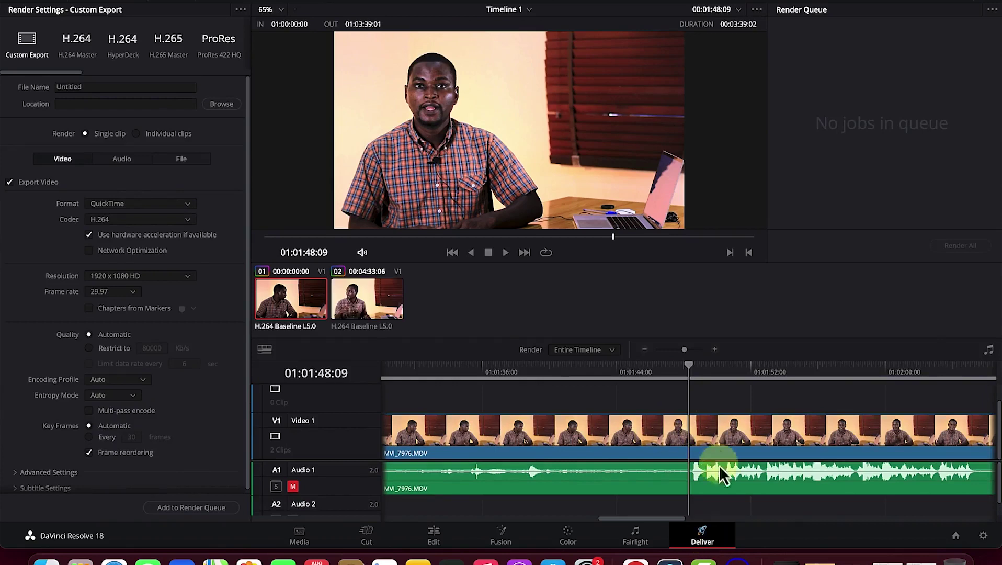
left_click_drag(686, 367, 518, 377)
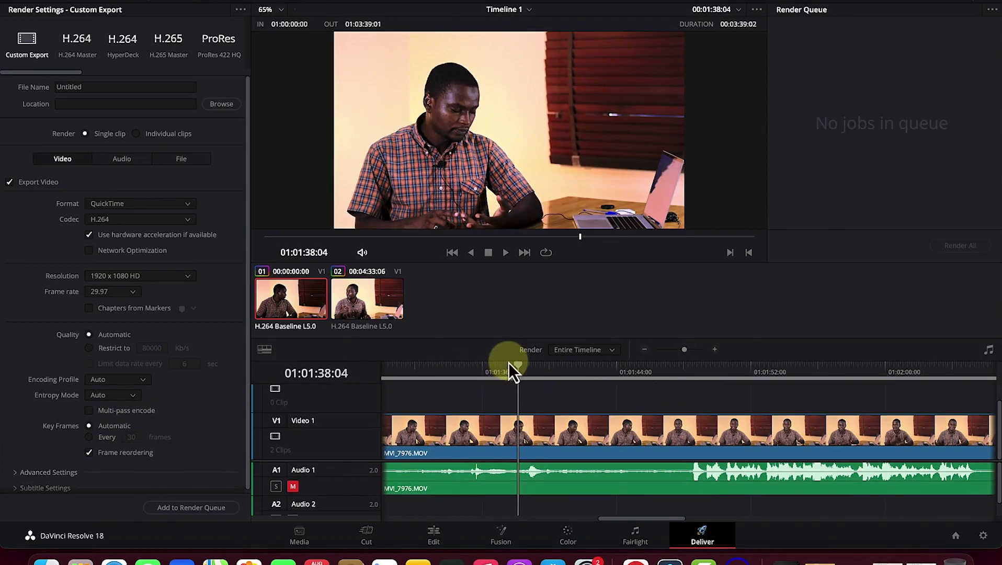
left_click_drag(514, 365, 713, 419)
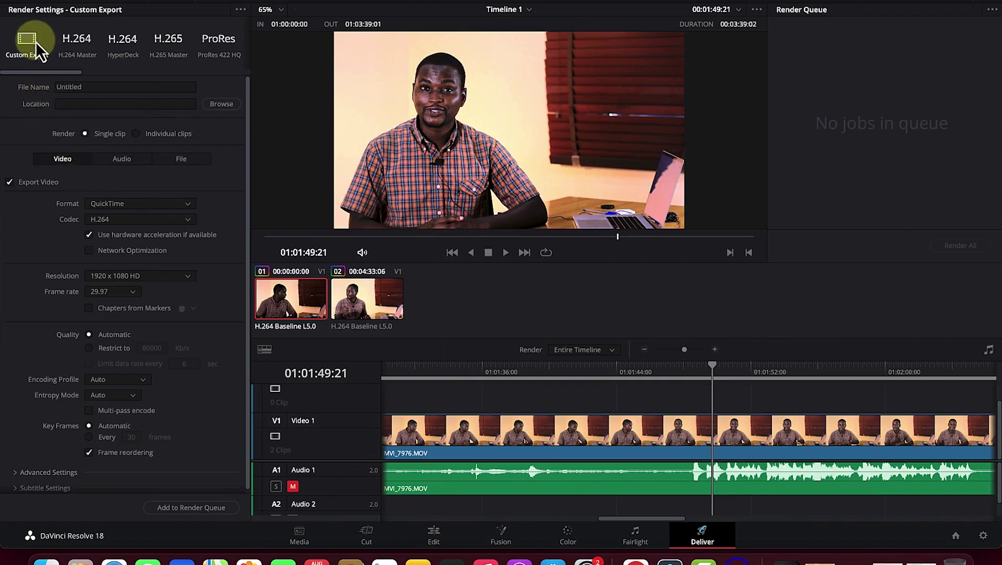
- Set the render file name to "My intro" in the Custom Export settings
left_click(94, 88)
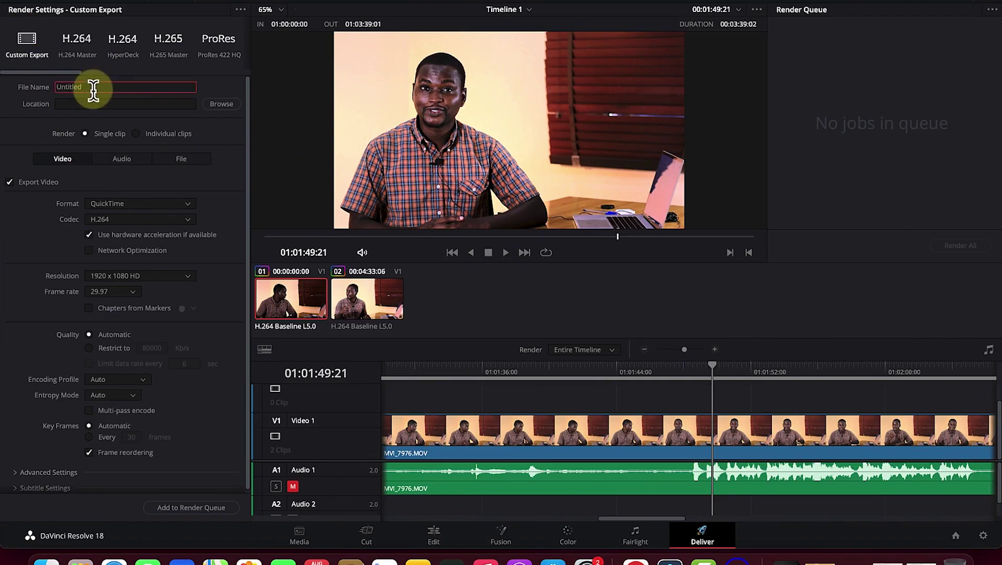
key("BackSpace")
key("BackSpace")
key("BackSpace")
key("BackSpace")
key("BackSpace")
key("BackSpace")
key("BackSpace")
key("BackSpace")
type("My Intro")
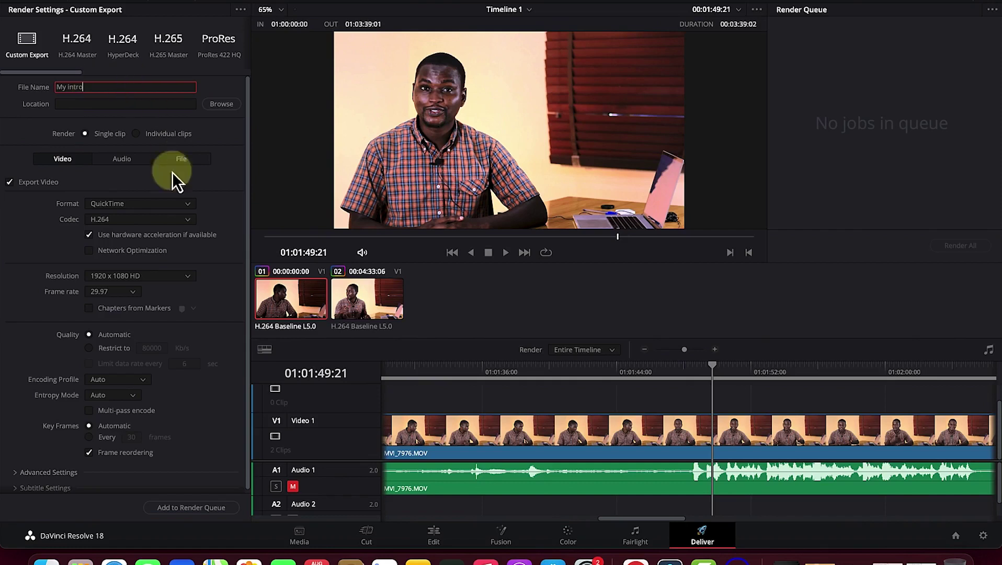
- Set the render location to the Keyboard shortcut folder, allowing access to the Desktop folder
left_click(218, 106)
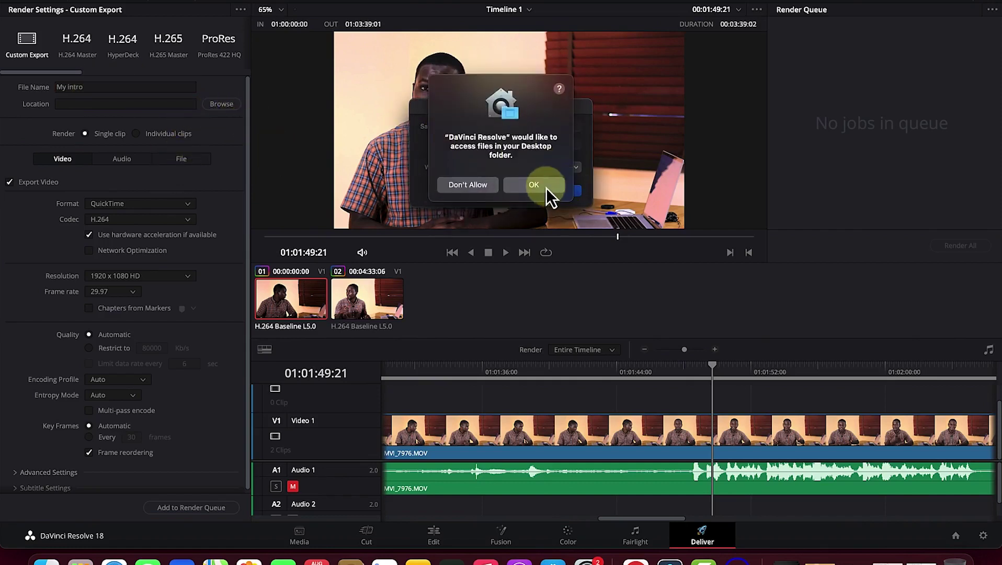
left_click(539, 185)
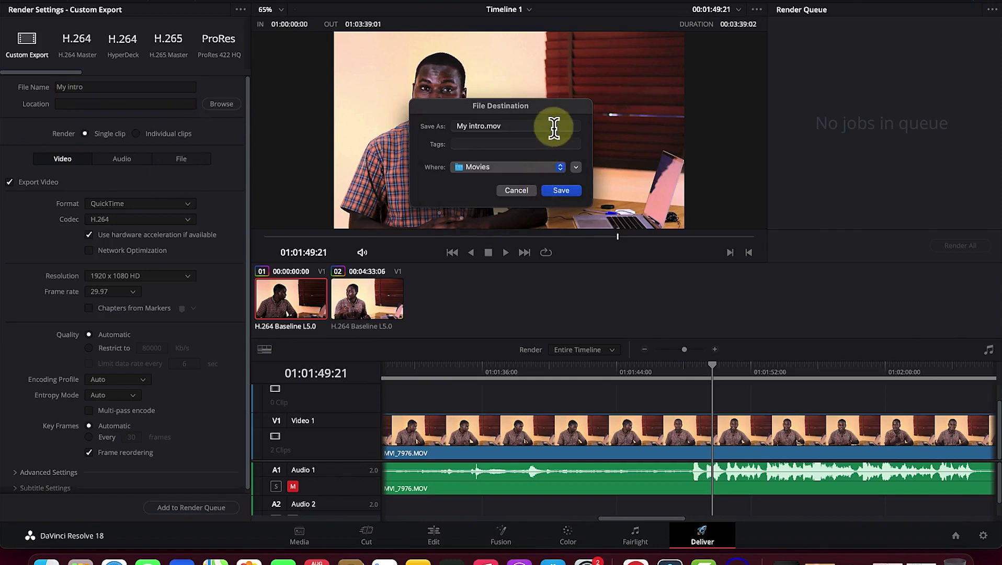
left_click(560, 169)
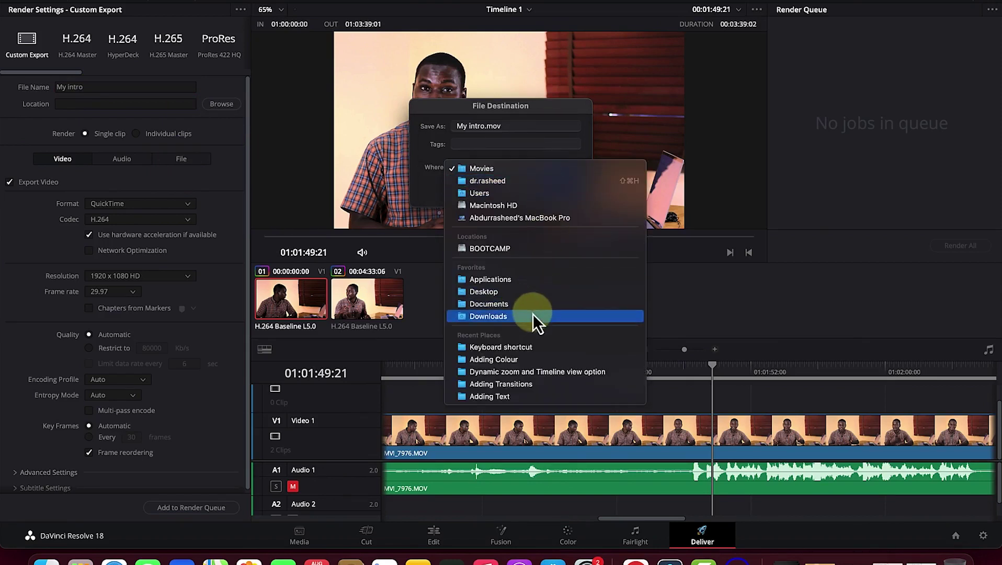
left_click(540, 347)
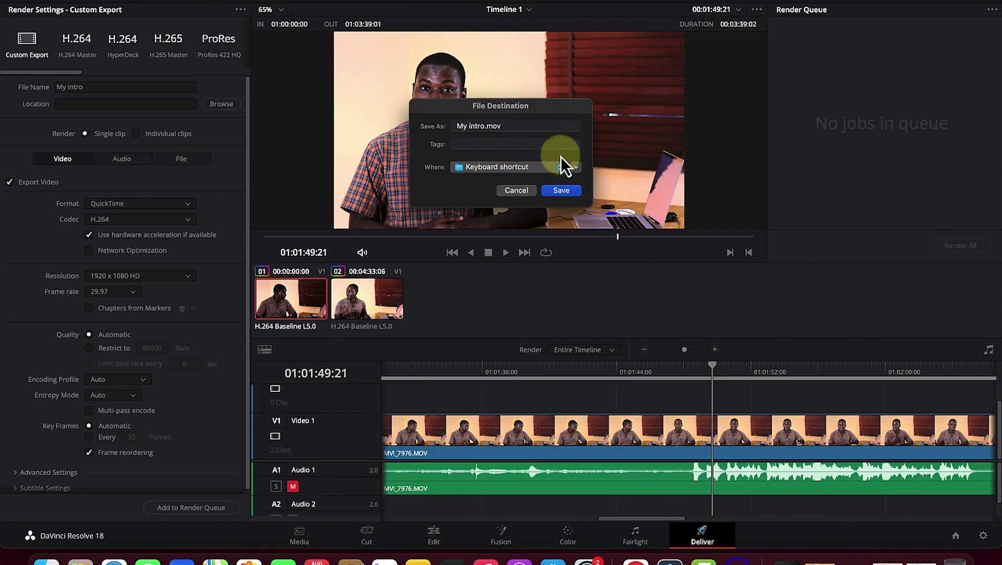
left_click(562, 193)
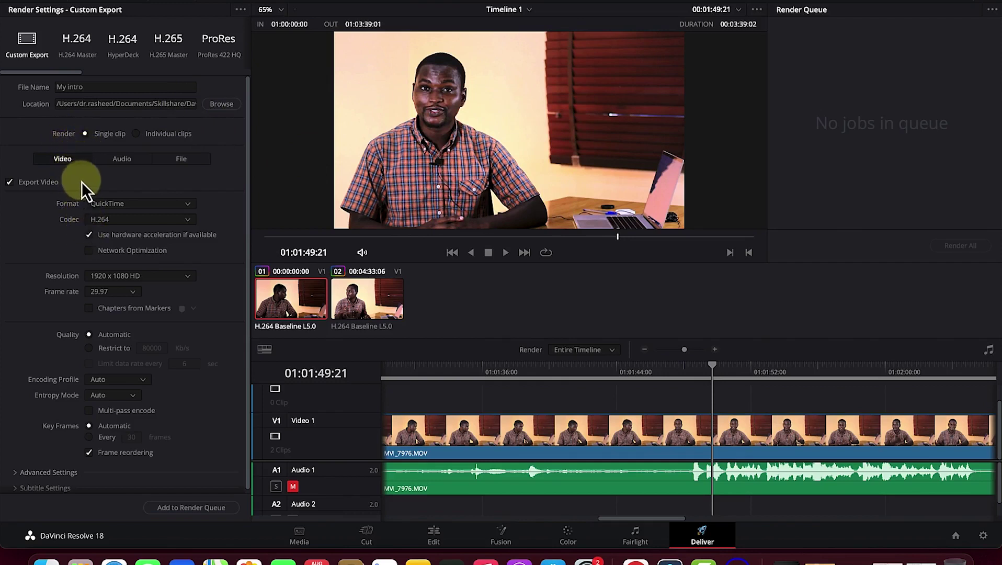
- Look through the available export formats and choose the H.264 Master render preset
left_click(131, 206)
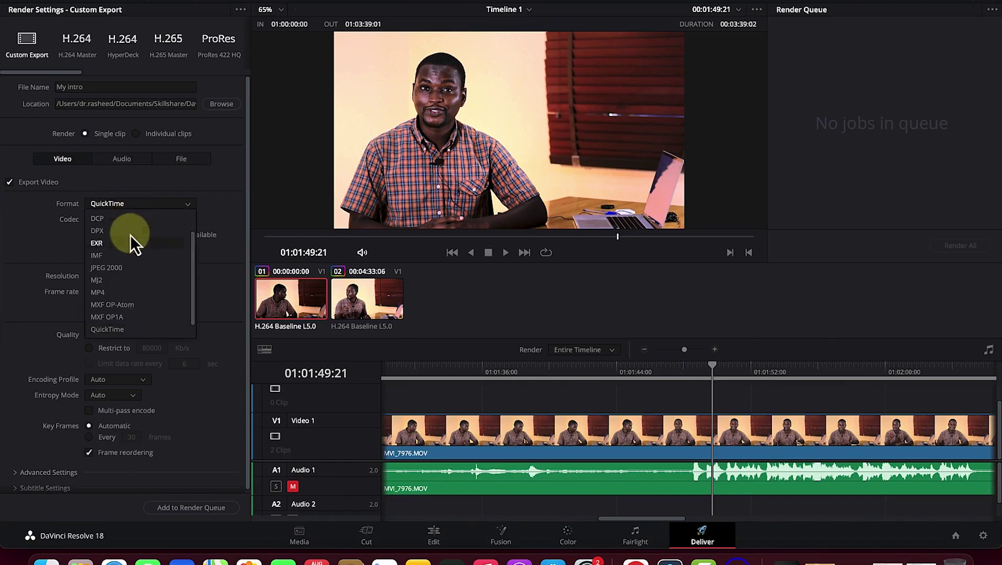
left_click(11, 262)
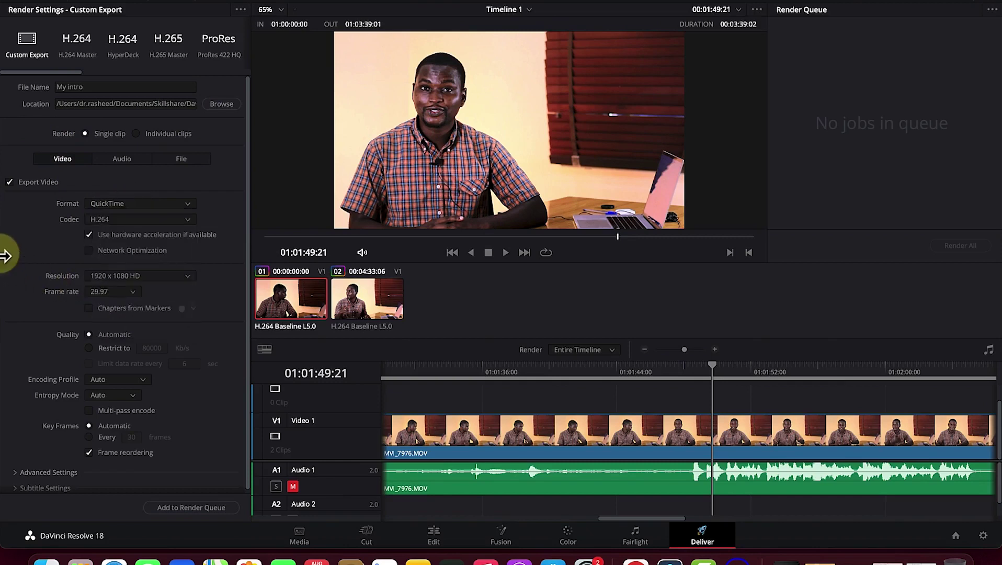
left_click(80, 43)
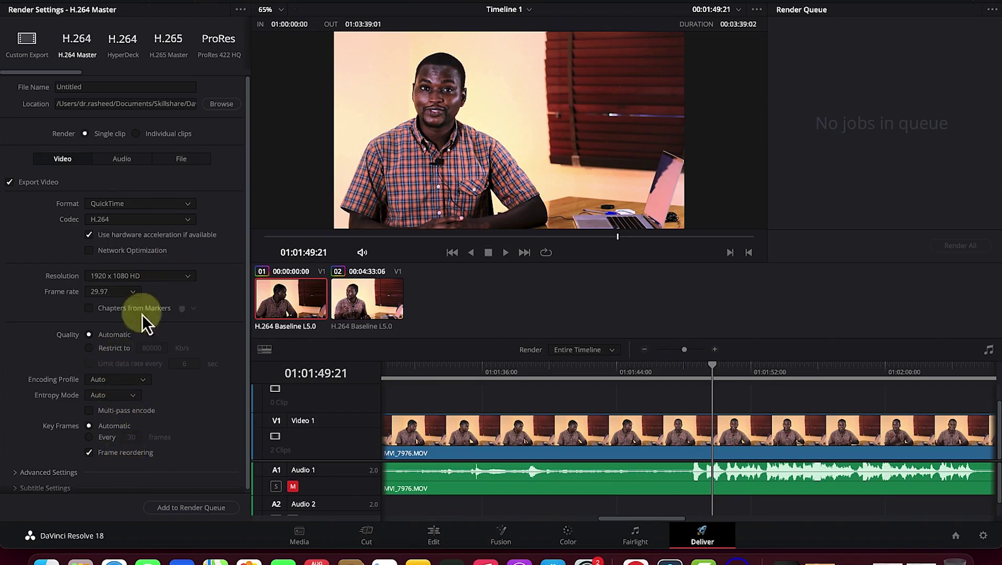
- Review the preset's audio export settings and the Advanced Settings of its video export
left_click(124, 158)
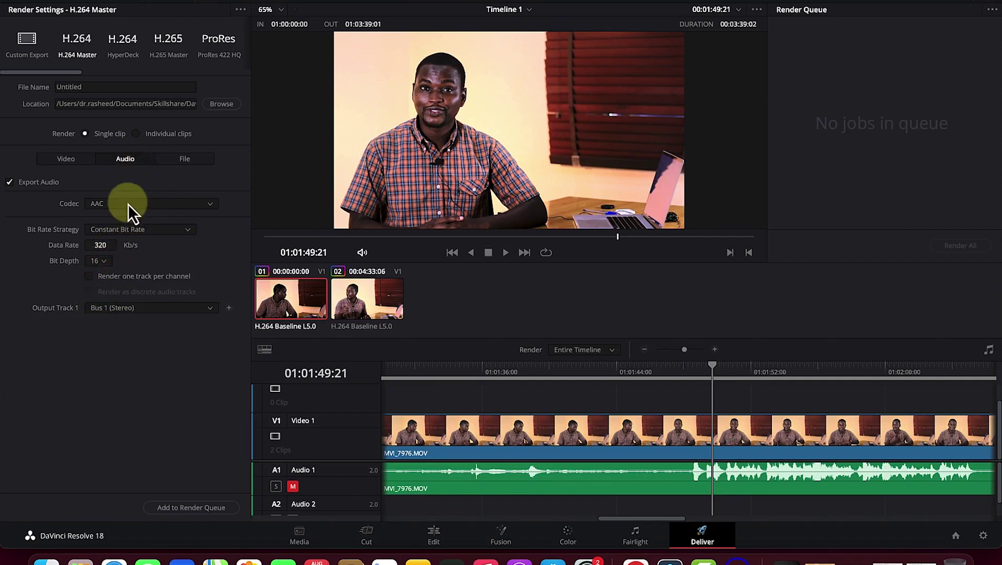
left_click(77, 162)
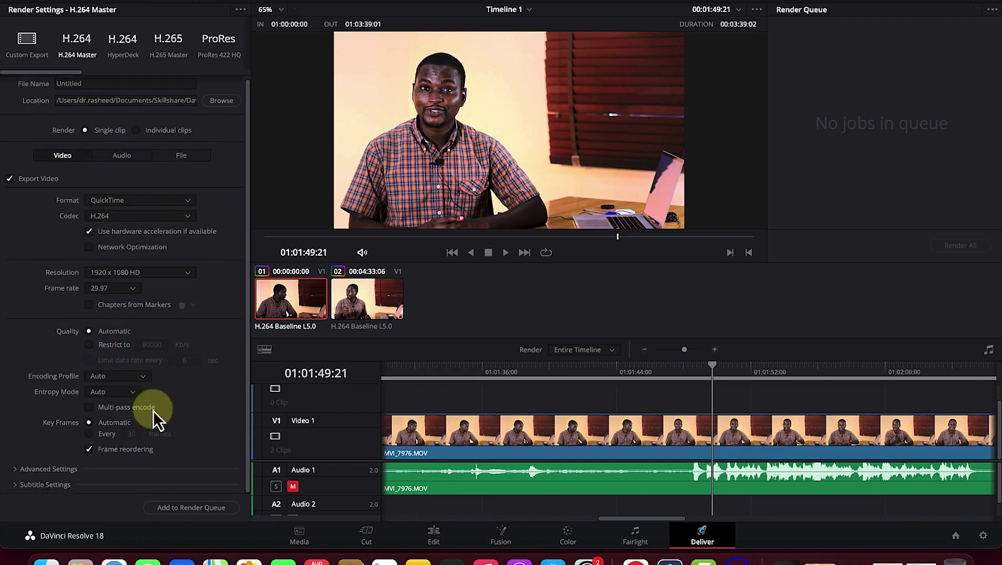
left_click(15, 472)
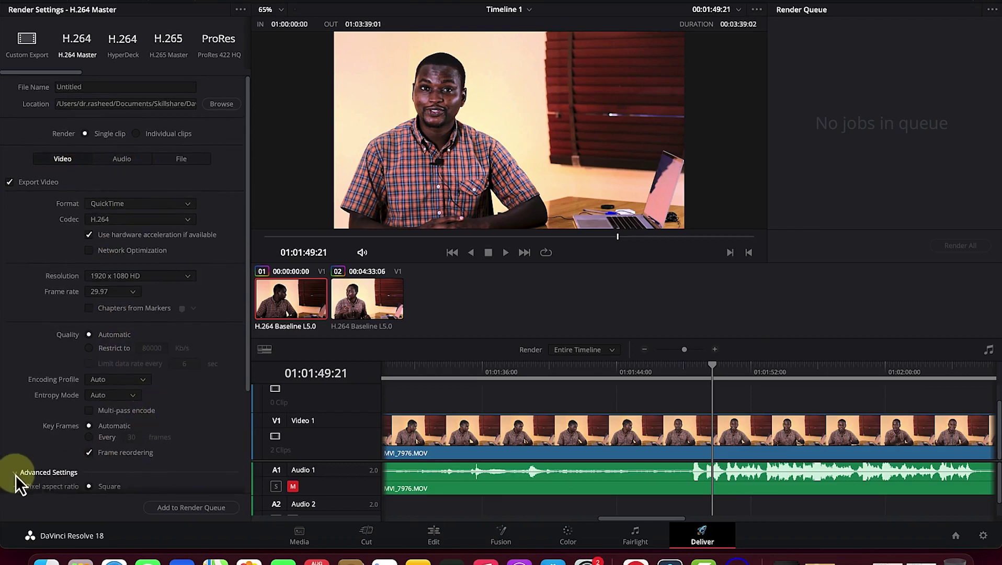
scroll(59, 476, "down", 5)
scroll(59, 475, "down", 7)
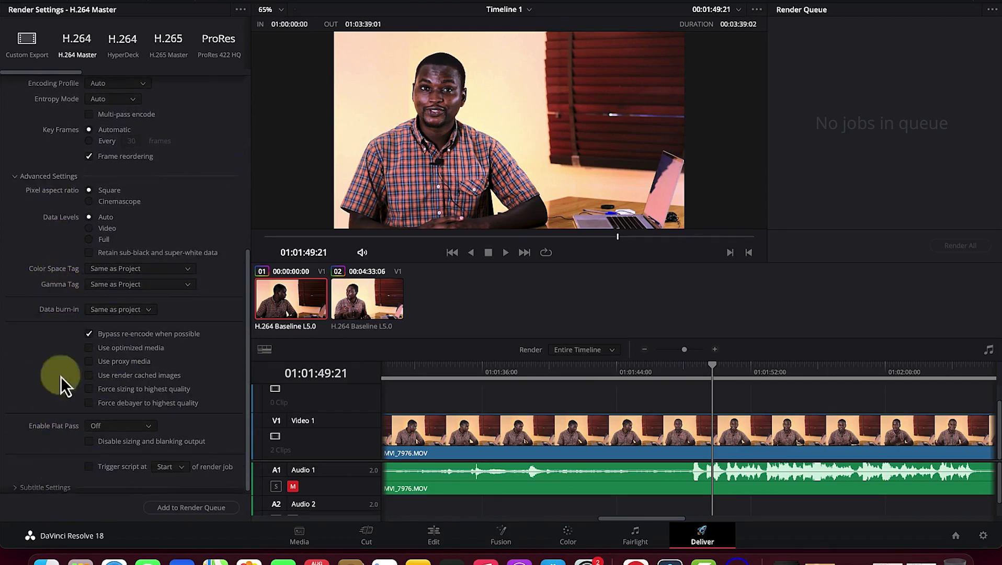
scroll(25, 288, "up", 12)
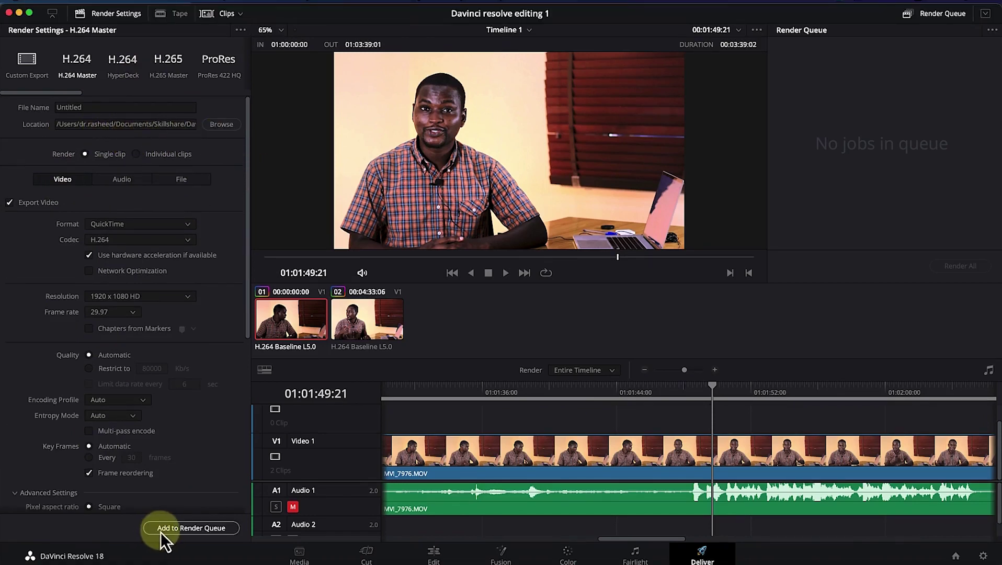
- Add the timeline to the render queue and start rendering the job
left_click(163, 531)
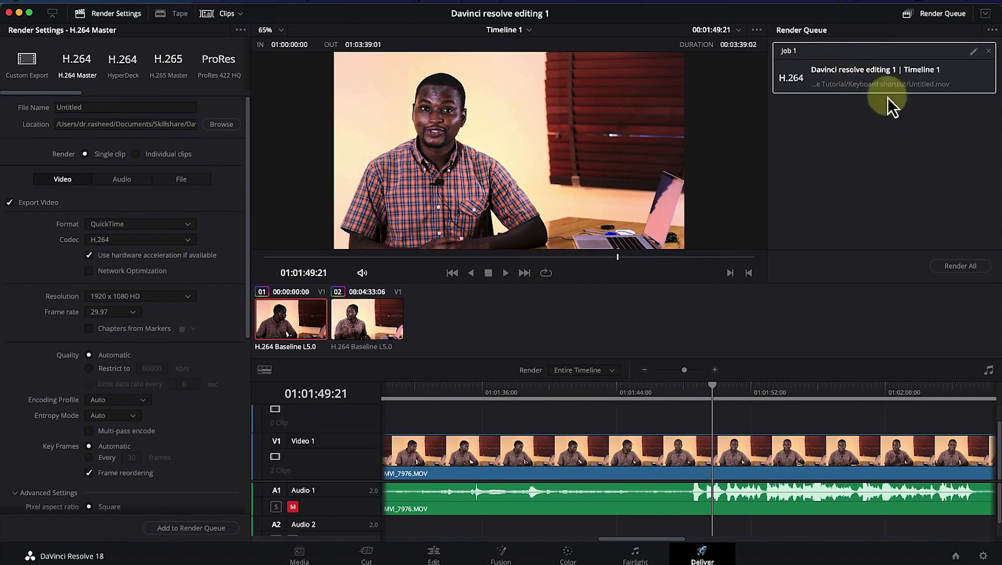
left_click(956, 269)
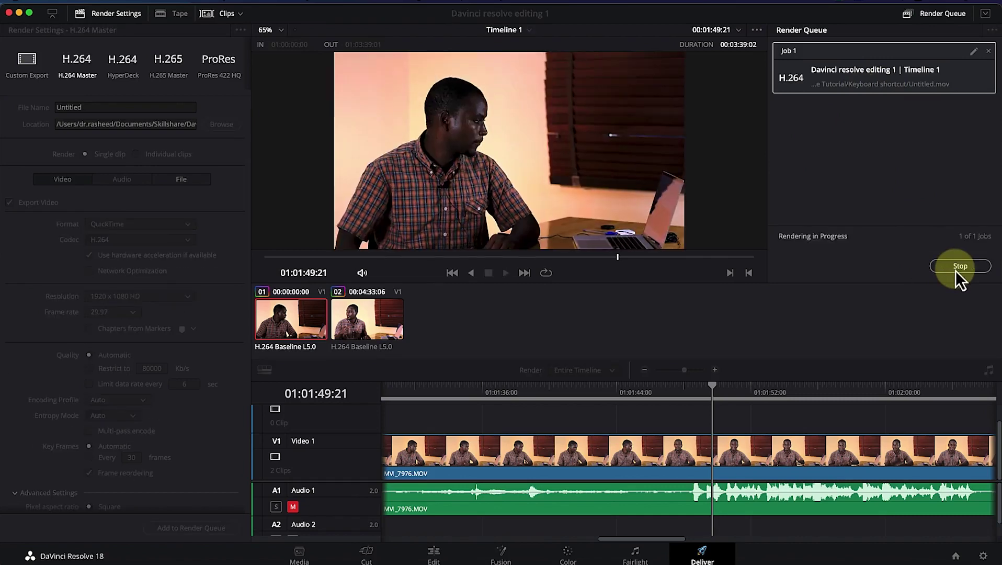